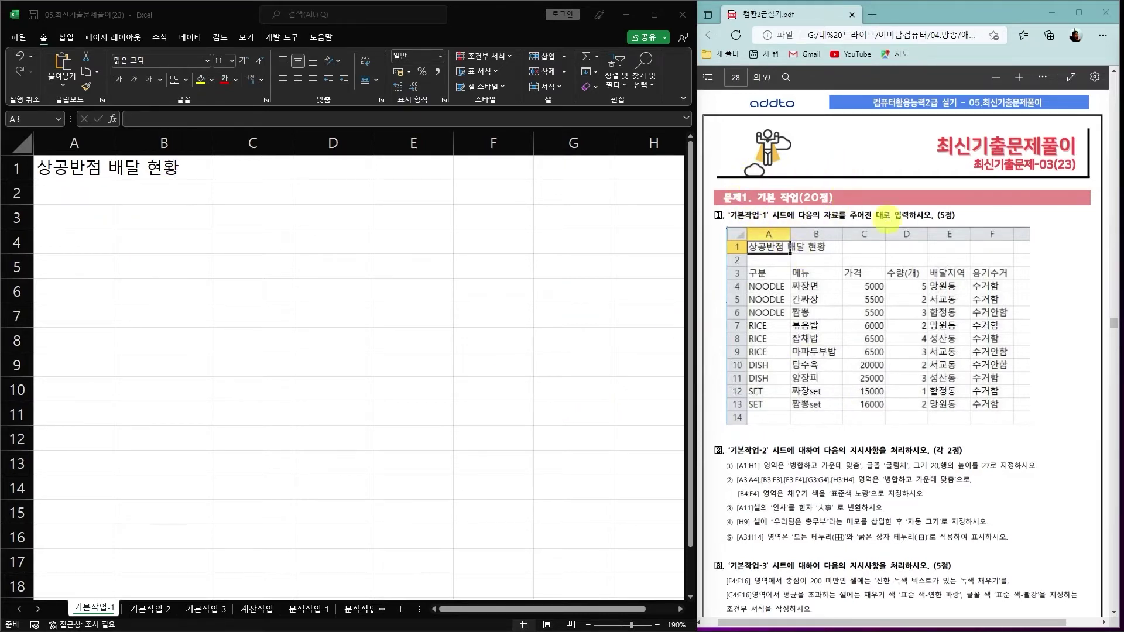
Enter the column headers 구분, 메뉴 and 가격 in cells A3 to C3
{"action": "left_click", "coordinate": [82, 221]}
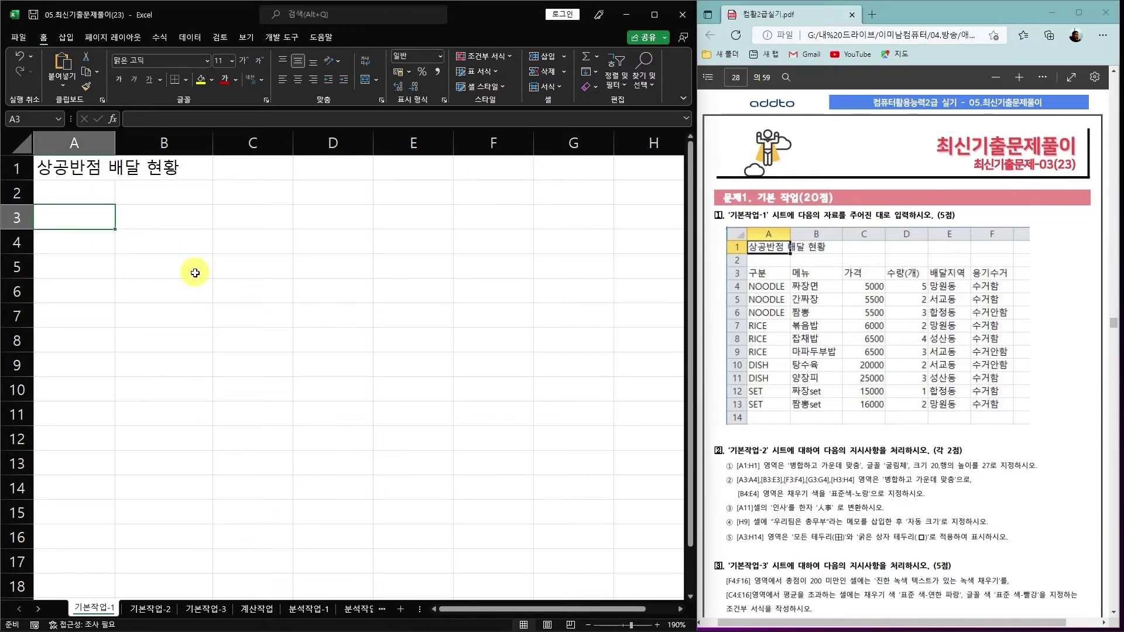
{"action": "type", "text": "구분"}
{"action": "key", "text": "Tab"}
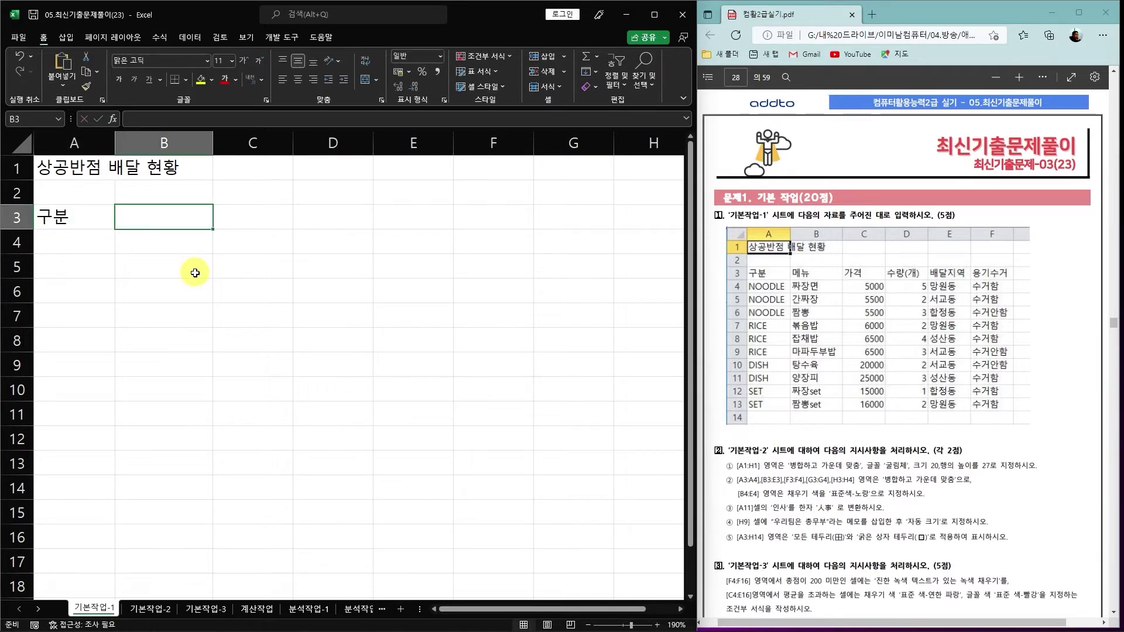
{"action": "type", "text": "메뉴"}
{"action": "key", "text": "Tab"}
{"action": "type", "text": "각"}
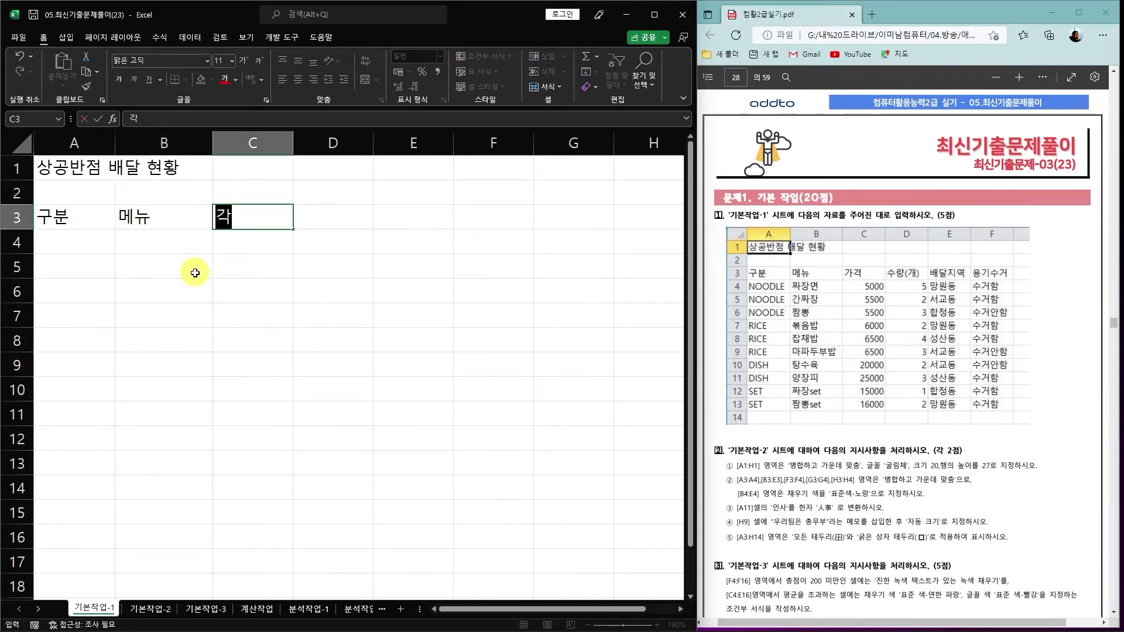
{"action": "type", "text": "격"}
{"action": "key", "text": "Tab"}
Enter the remaining headers 수량(개), 배달지역 and 용기수거 in cells D3 to F3
{"action": "type", "text": "수량(개"}
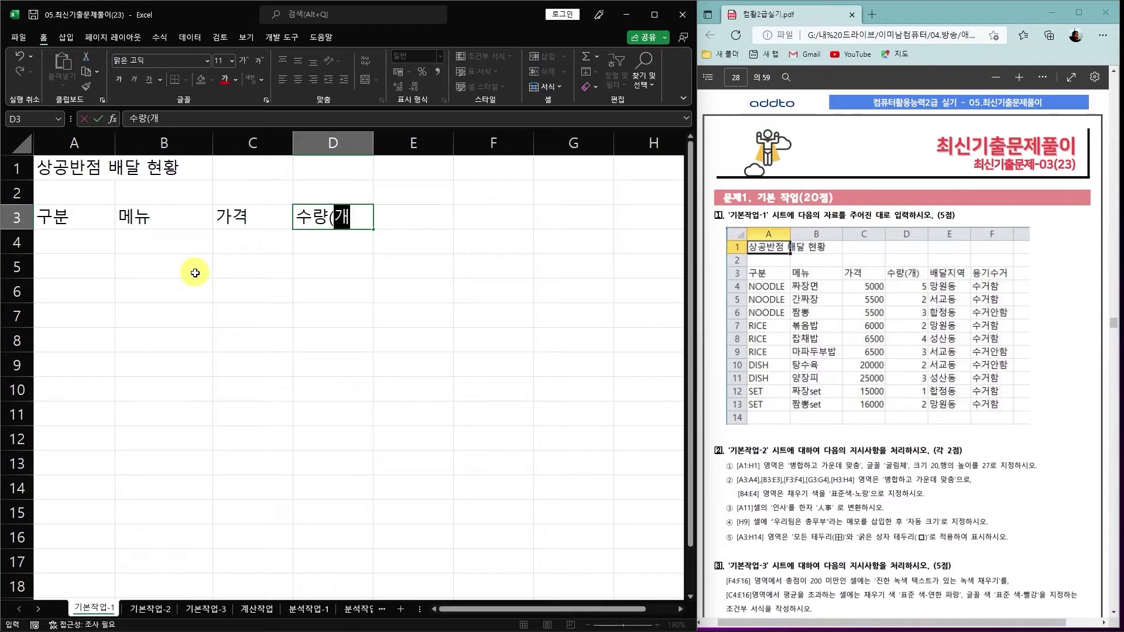
{"action": "type", "text": ")"}
{"action": "key", "text": "Tab"}
{"action": "type", "text": "배달지역"}
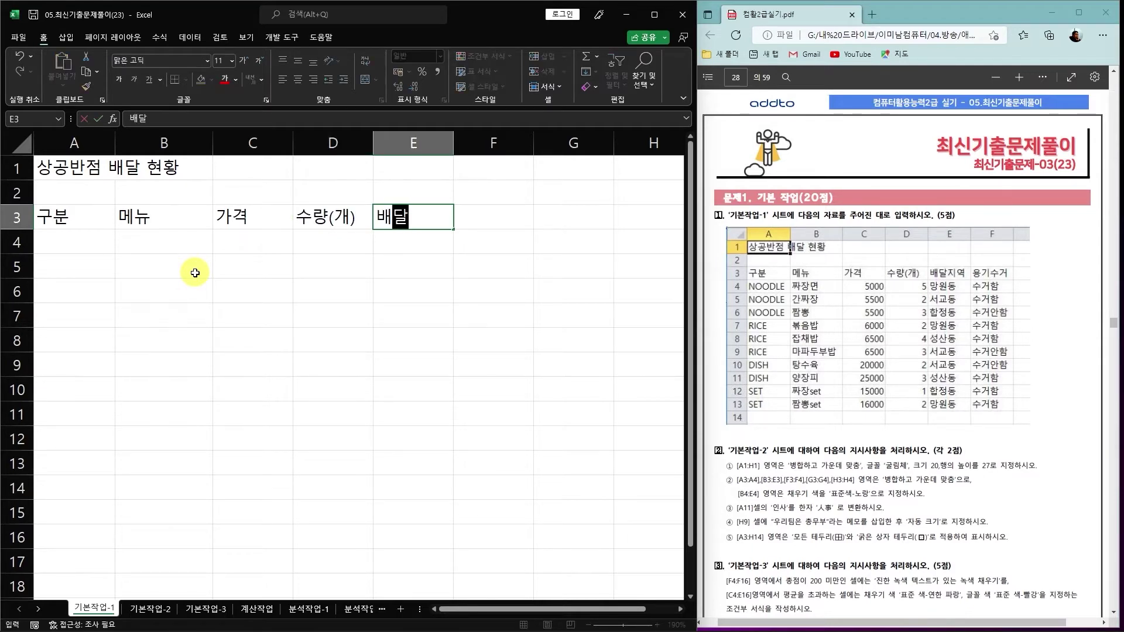
{"action": "key", "text": "Tab"}
{"action": "type", "text": "용기수거"}
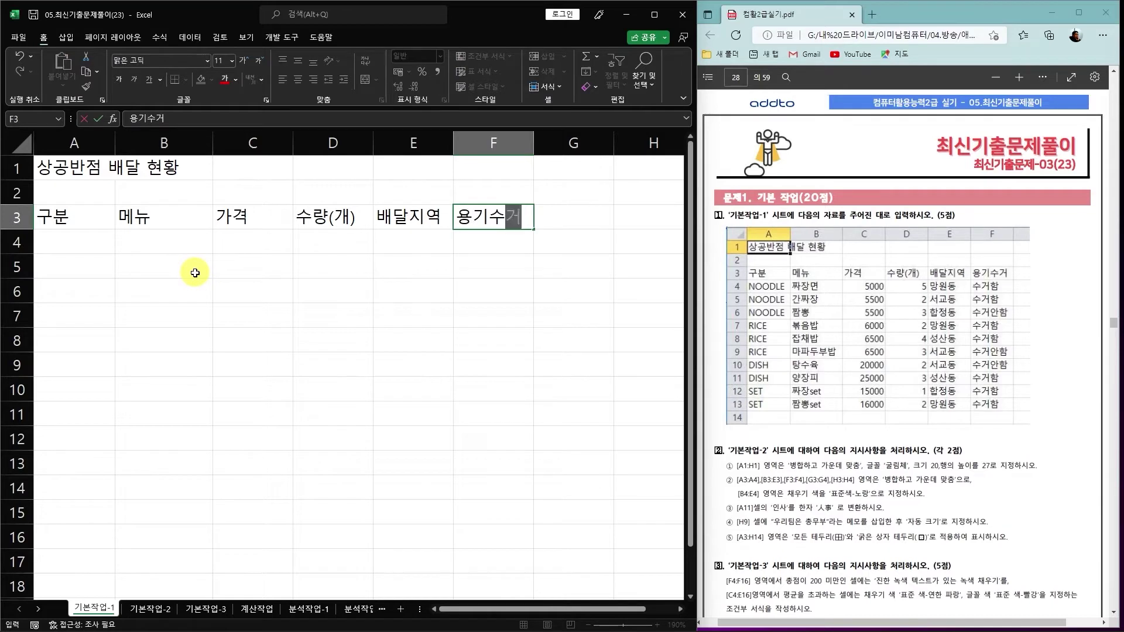
{"action": "key", "text": "Return"}
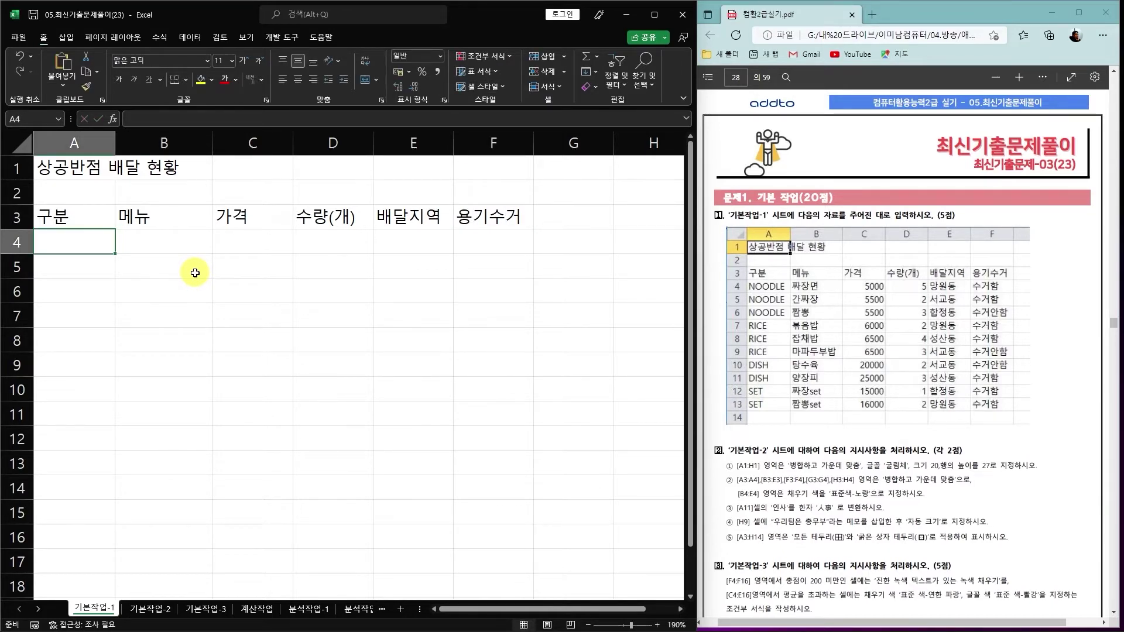
Enter NOODLE as the 구분 value in cells A4 to A6
{"action": "type", "text": "NOODLE"}
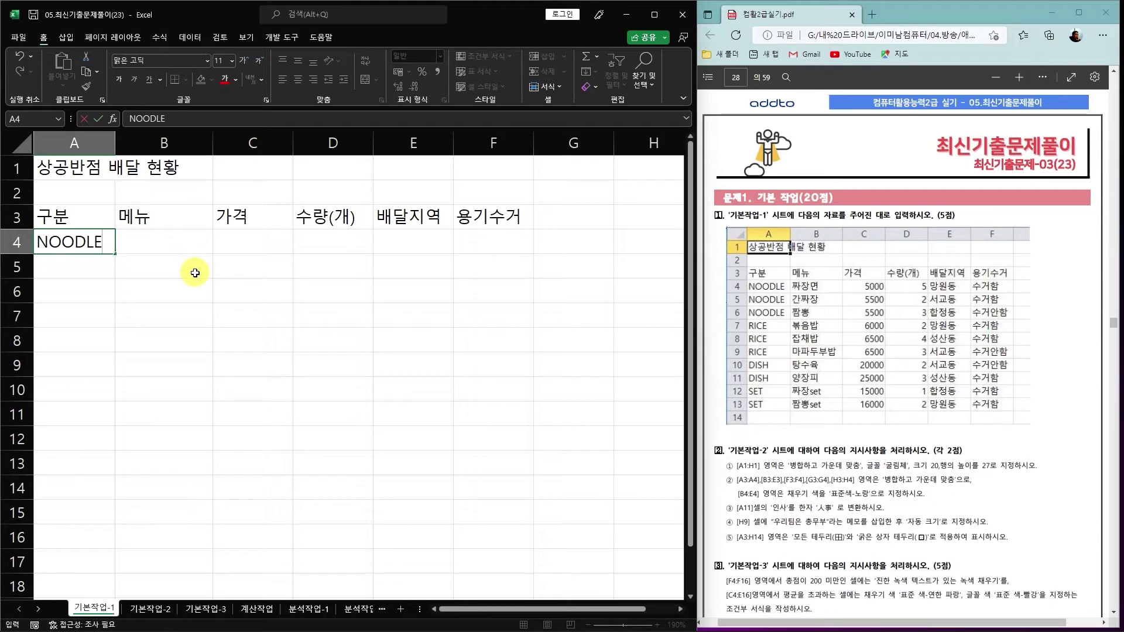
{"action": "key", "text": "Return"}
{"action": "type", "text": "N"}
{"action": "key", "text": "Return"}
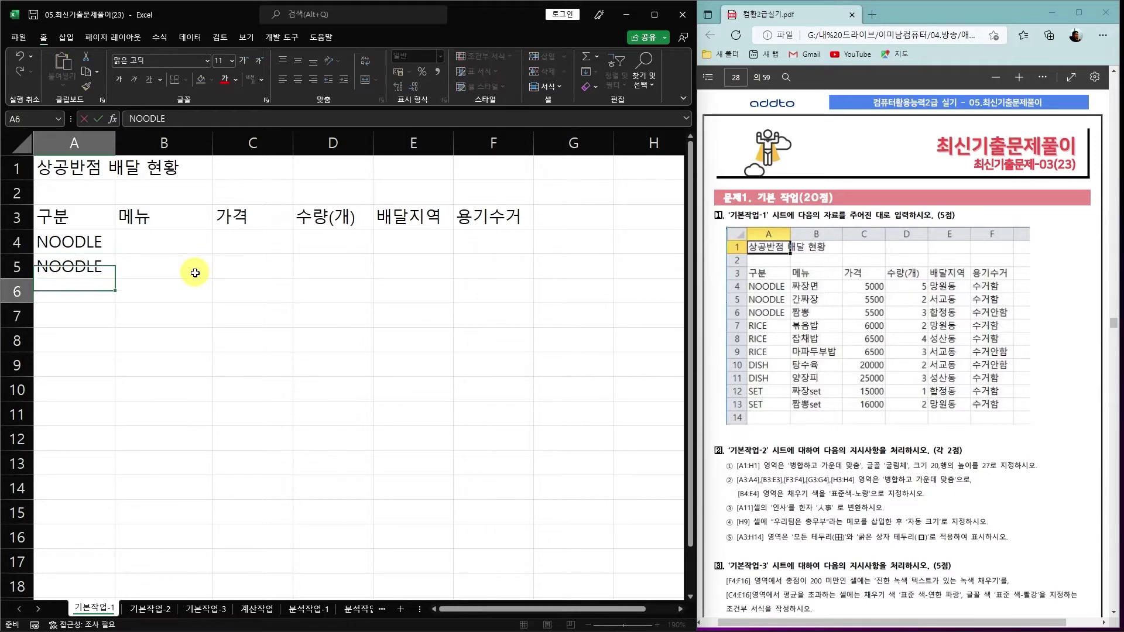
{"action": "type", "text": "NOODLE"}
{"action": "key", "text": "Return"}
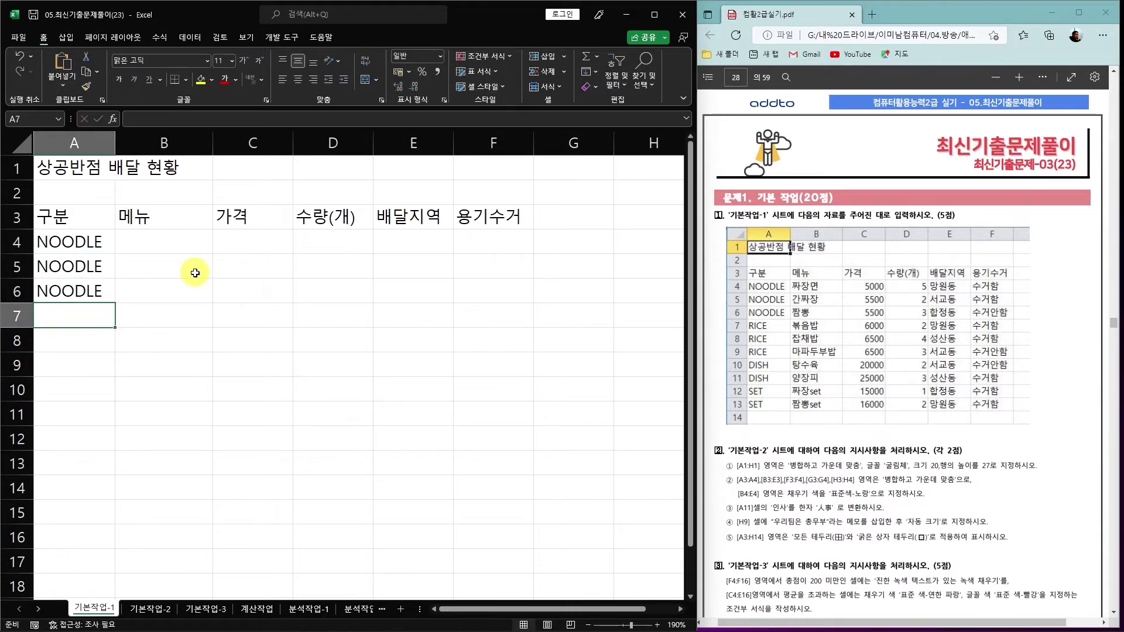
Enter RICE as the 구분 value in cells A7 to A9
{"action": "type", "text": "r"}
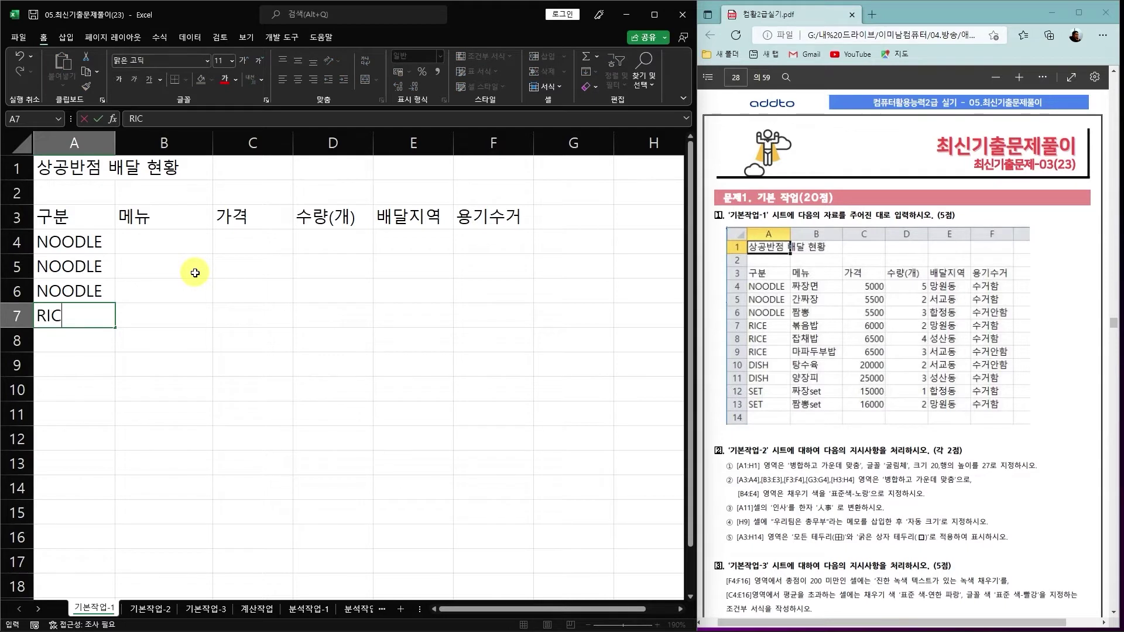
{"action": "type", "text": "ICE"}
{"action": "key", "text": "Return"}
{"action": "type", "text": "R"}
{"action": "key", "text": "Return"}
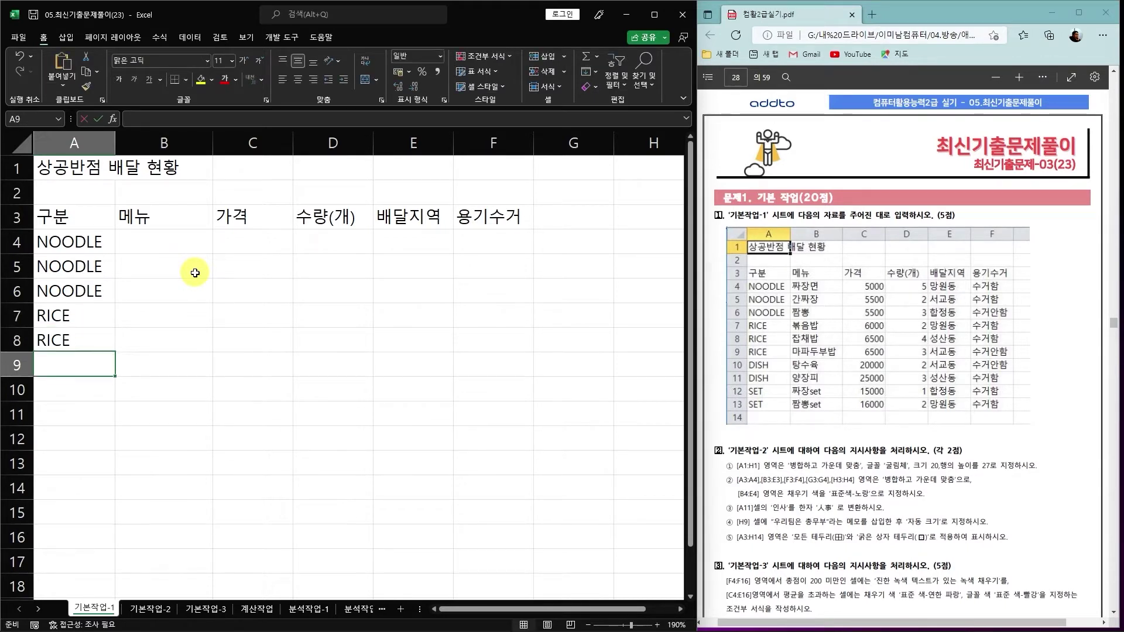
{"action": "type", "text": "RICE"}
{"action": "key", "text": "Return"}
Complete the 구분 column with DISH in A10 and A11 and SET in A12 and A13
{"action": "type", "text": "DISH"}
{"action": "key", "text": "Return"}
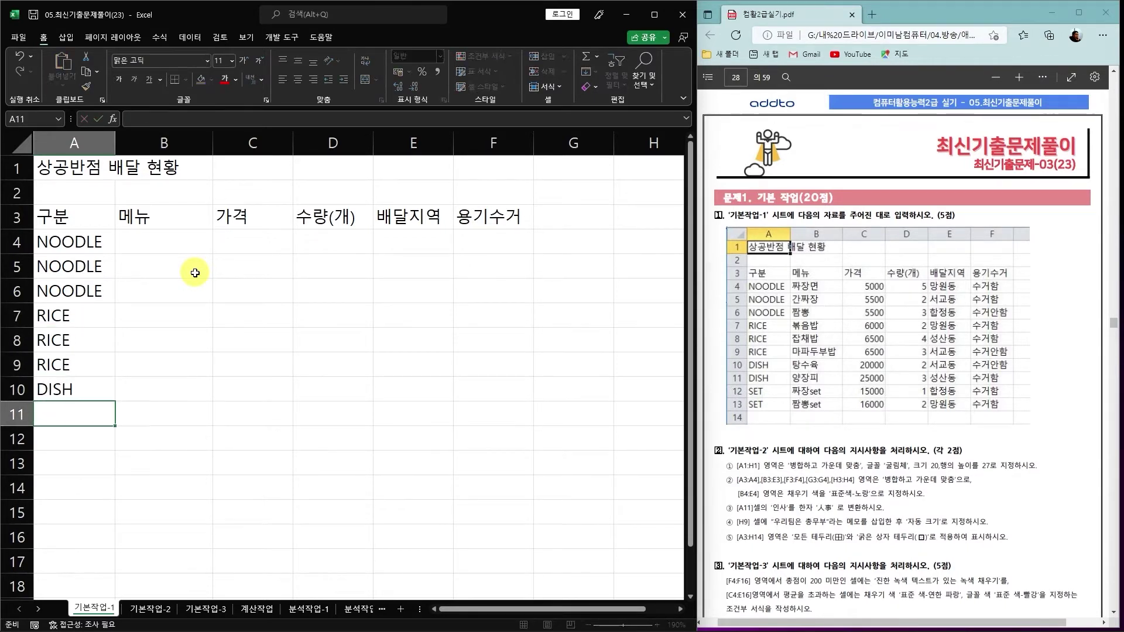
{"action": "type", "text": "D"}
{"action": "key", "text": "Return"}
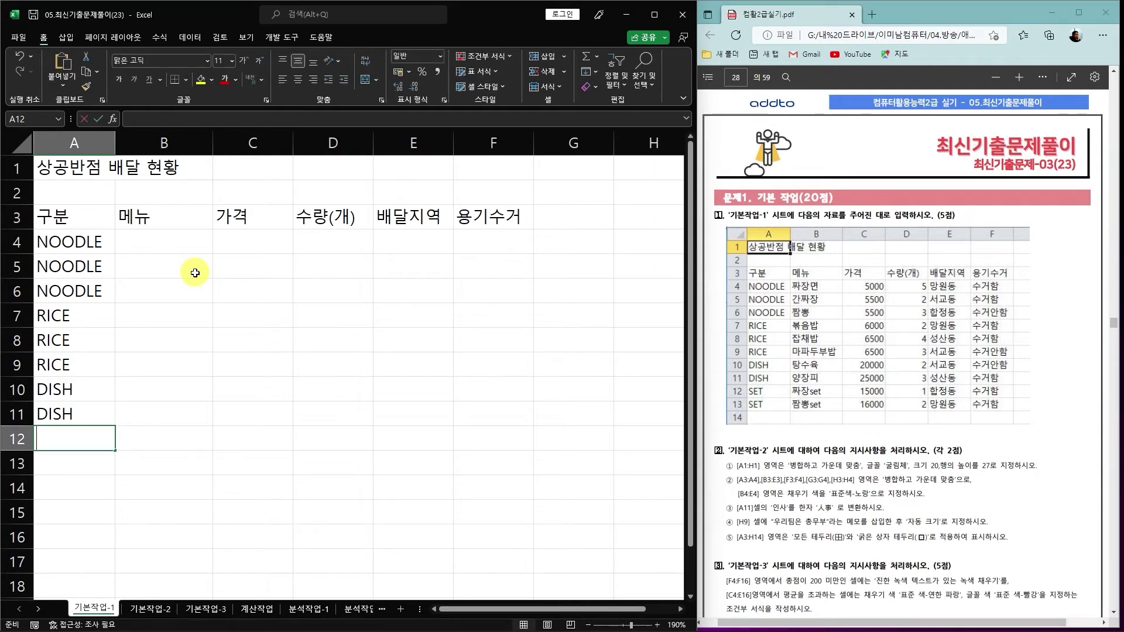
{"action": "type", "text": "SET"}
{"action": "key", "text": "Return"}
{"action": "type", "text": "SET"}
{"action": "key", "text": "Return"}
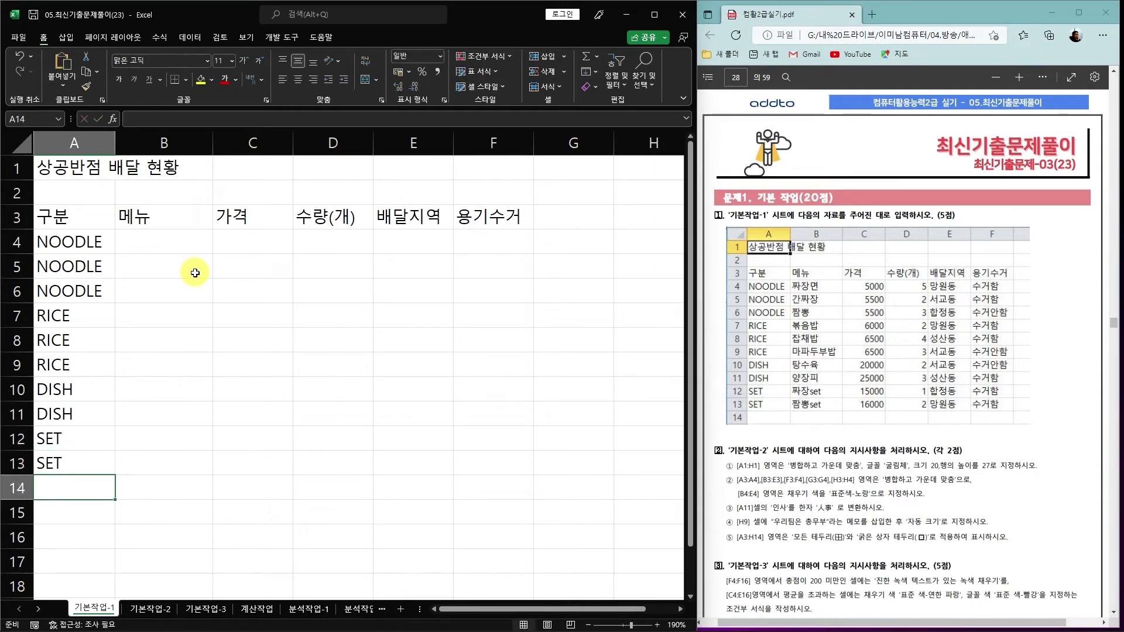
Enter the noodle menu names 짜장면, 간짜장 and 짬뽕 in cells B4 to B6
{"action": "left_click", "coordinate": [173, 244]}
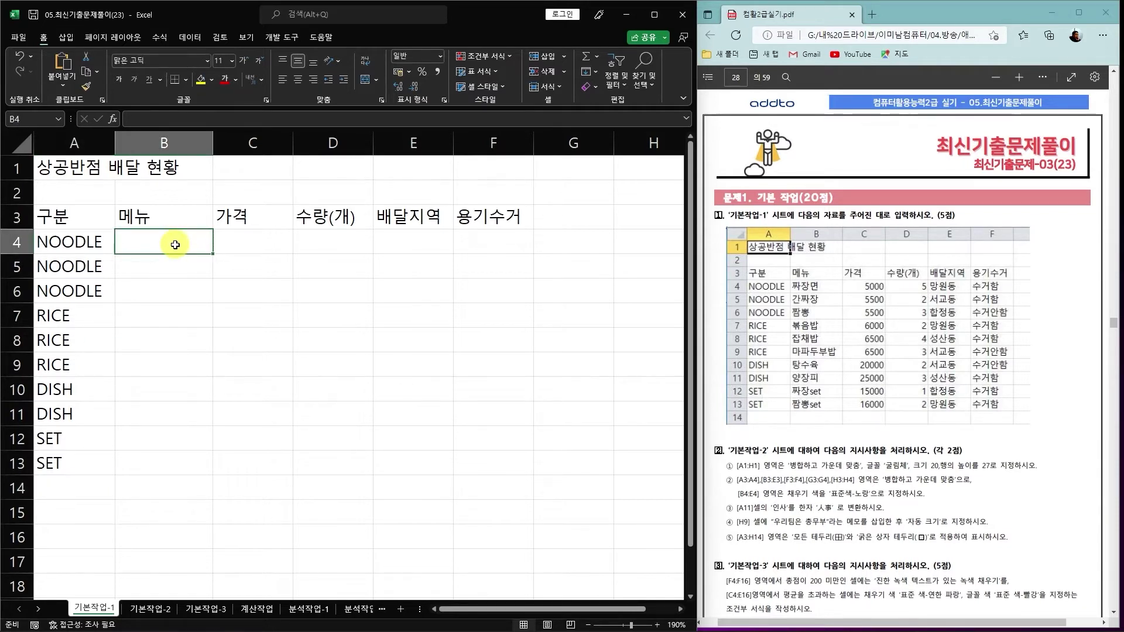
{"action": "type", "text": "짜장며"}
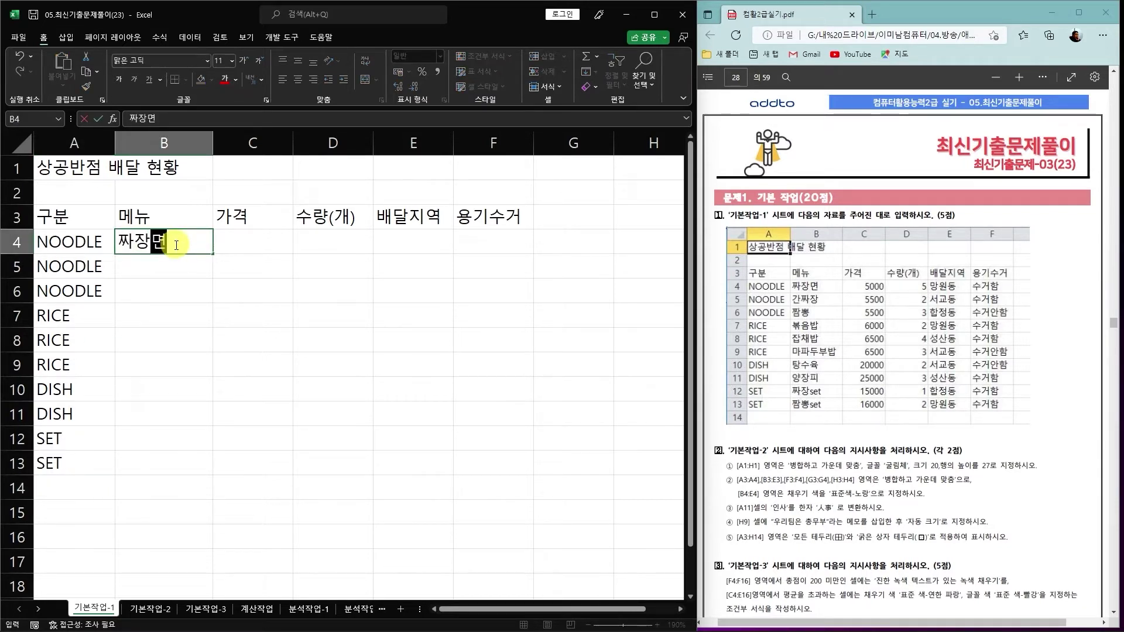
{"action": "key", "text": "Return"}
{"action": "type", "text": "가"}
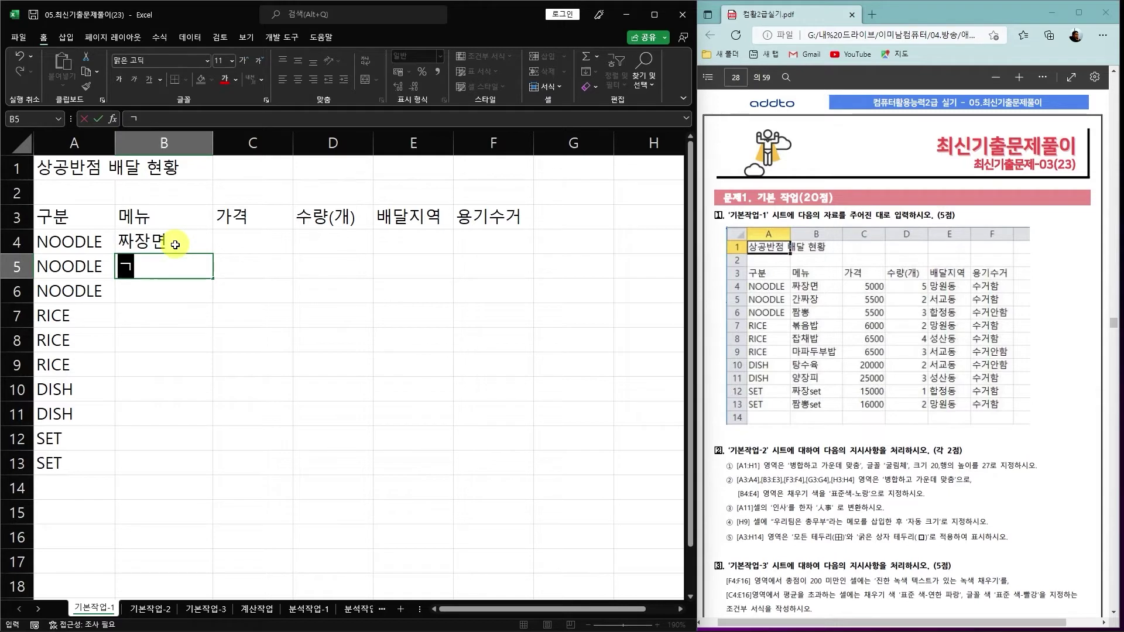
{"action": "type", "text": "짜장"}
{"action": "key", "text": "Return"}
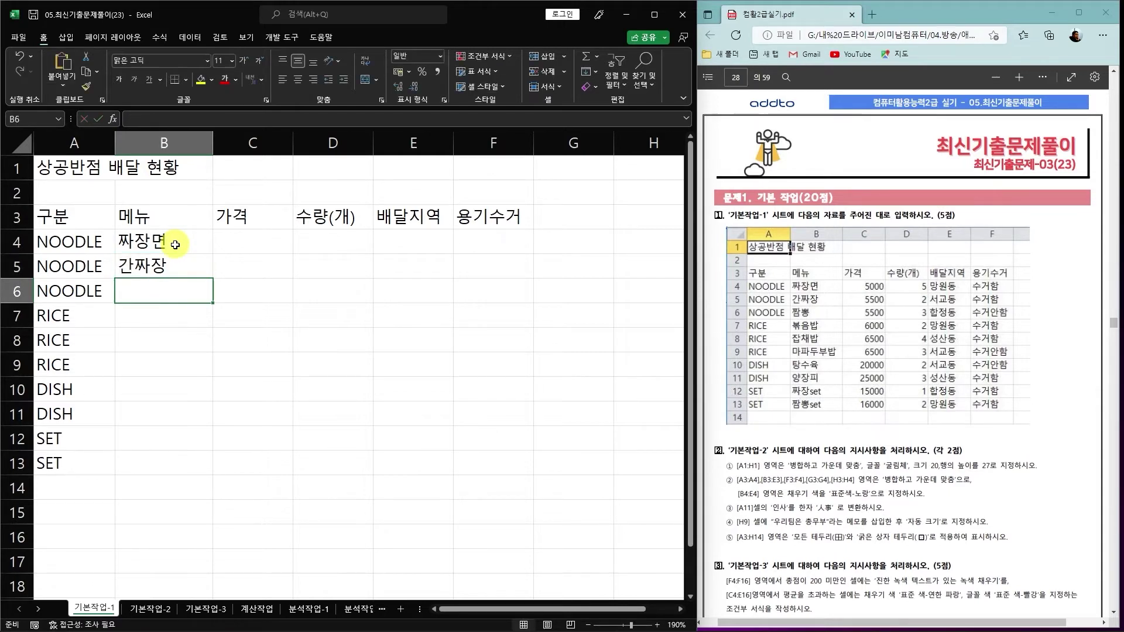
{"action": "type", "text": "짬뽕"}
{"action": "key", "text": "Return"}
{"action": "type", "text": "복ㄲ"}
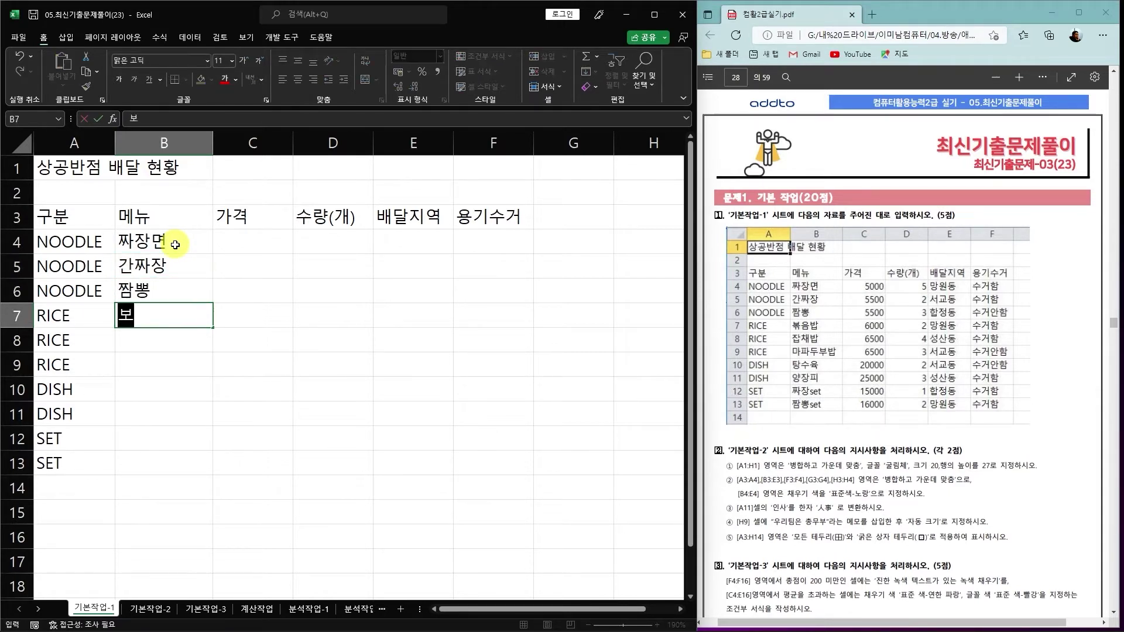
{"action": "type", "text": "음"}
{"action": "key", "text": "BackSpace"}
{"action": "key", "text": "BackSpace"}
{"action": "key", "text": "BackSpace"}
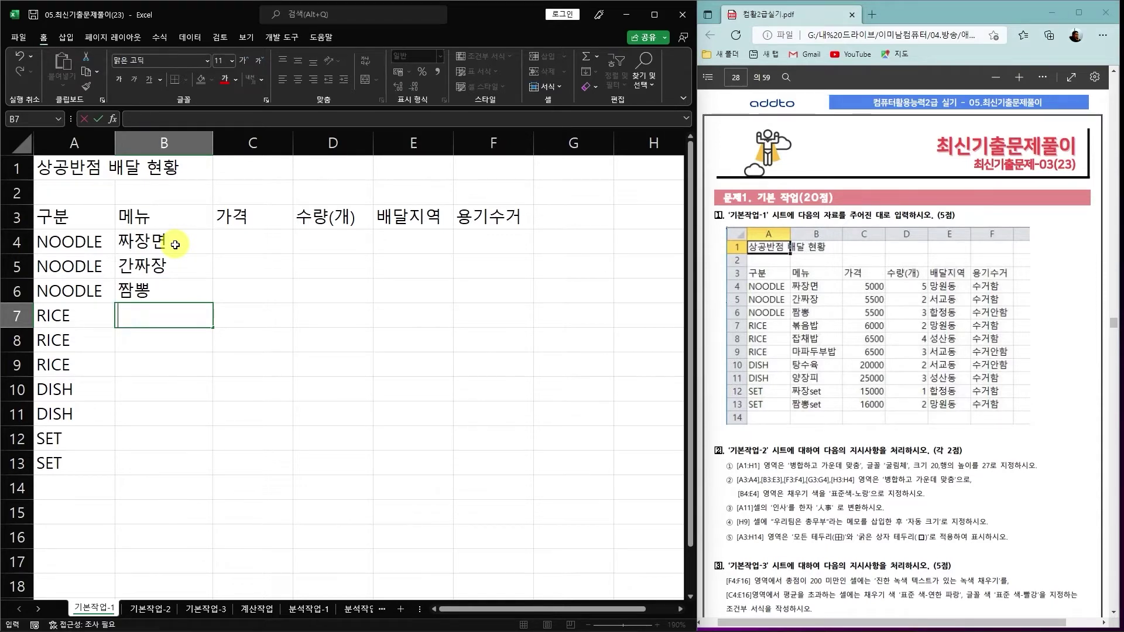
Enter the rice menu names 볶음밥, 잡채밥 and 마파두부밥 in cells B7 to B9
{"action": "type", "text": "볶음밥"}
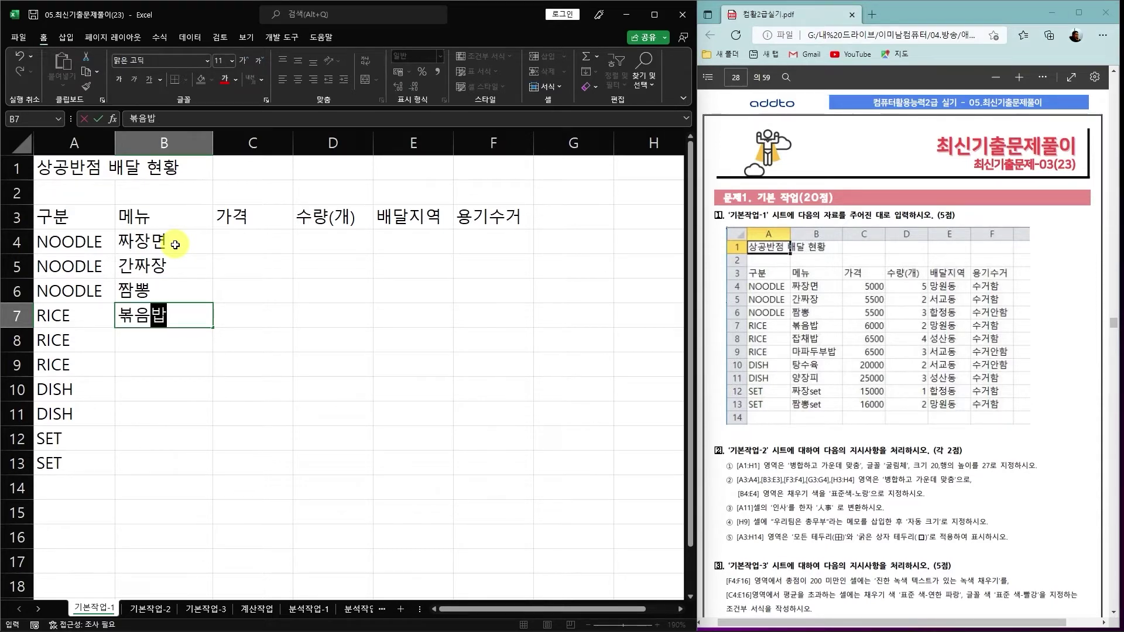
{"action": "key", "text": "Return"}
{"action": "type", "text": "잡채밥"}
{"action": "key", "text": "Return"}
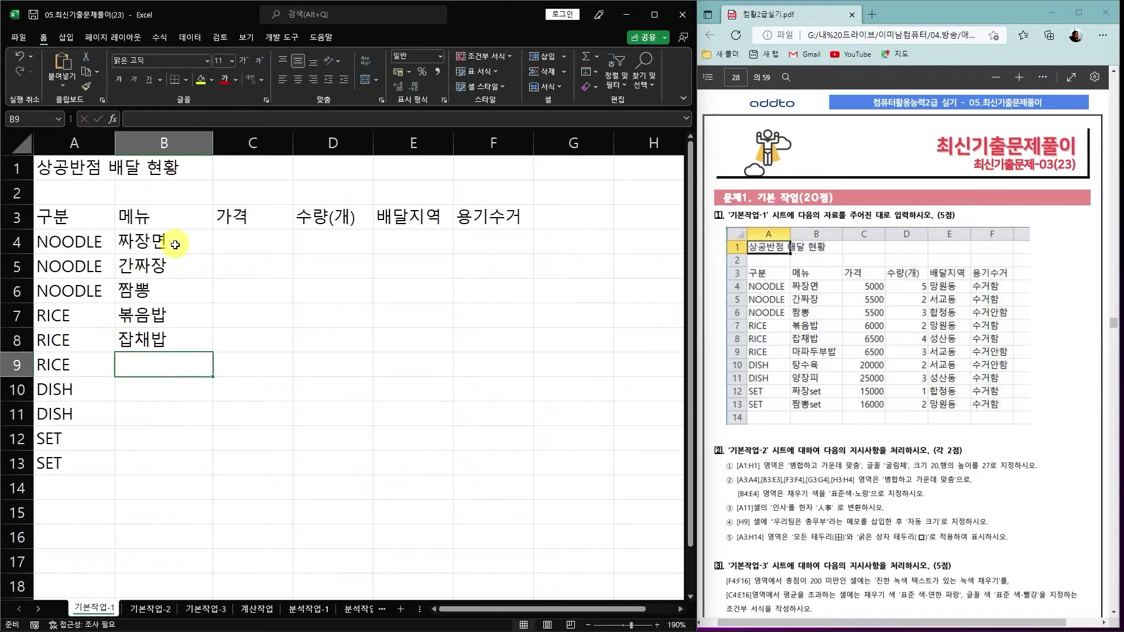
{"action": "type", "text": "마파두"}
{"action": "type", "text": "부밥"}
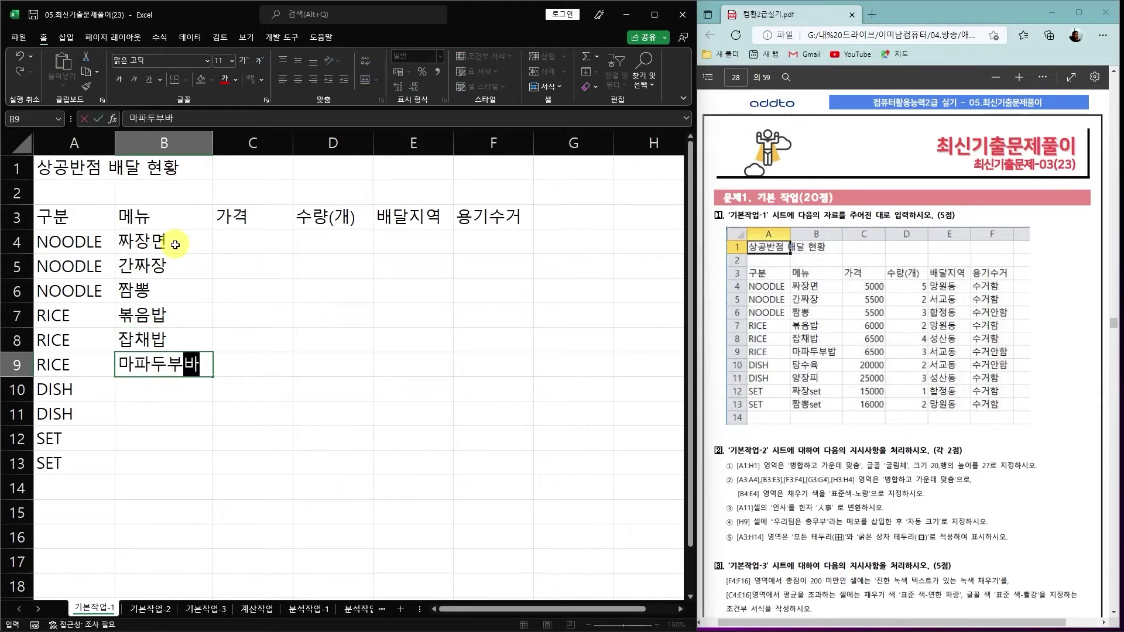
{"action": "key", "text": "Return"}
Enter the dish menu names 탕수육 and 양장피 in cells B10 and B11
{"action": "type", "text": "탕ㅅㅜㅇ규"}
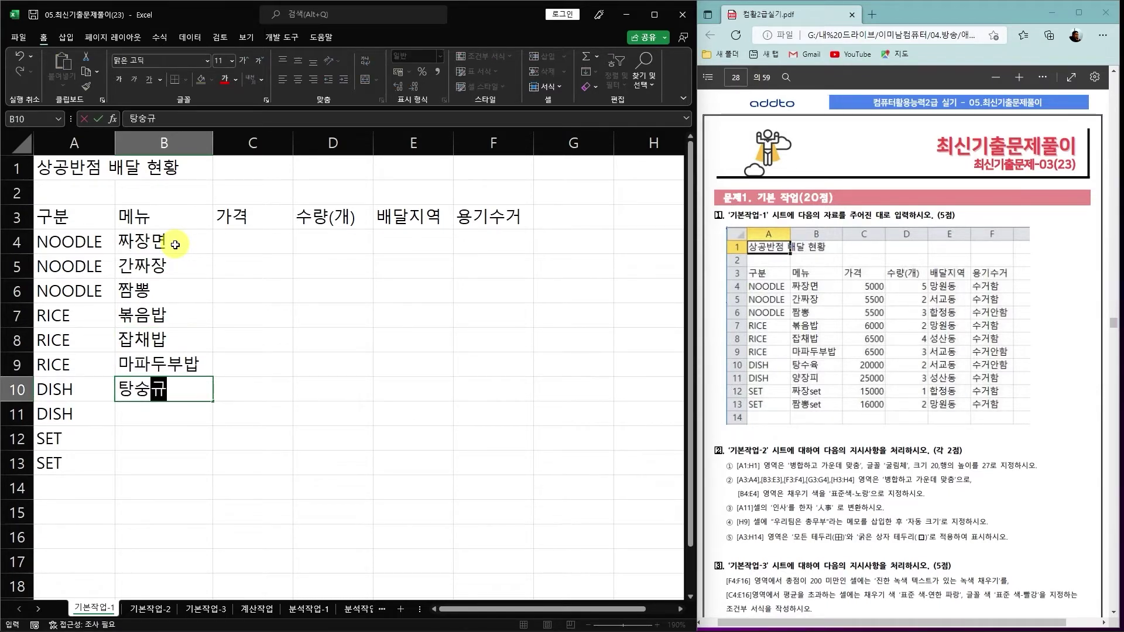
{"action": "type", "text": "ㅠㄱ"}
{"action": "key", "text": "Return"}
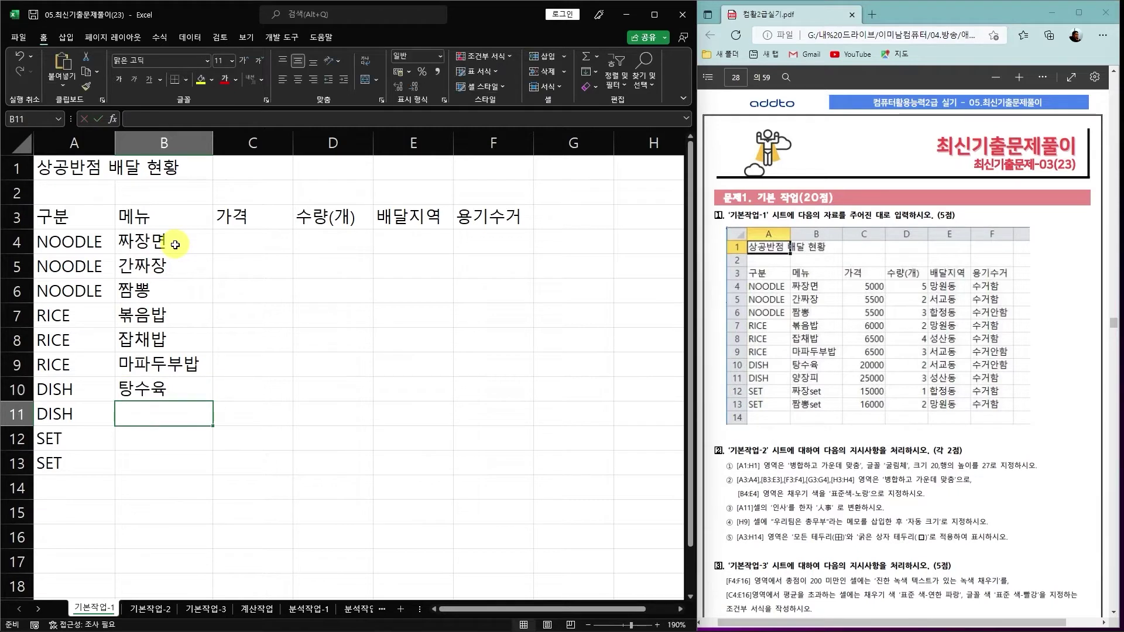
{"action": "type", "text": "양징"}
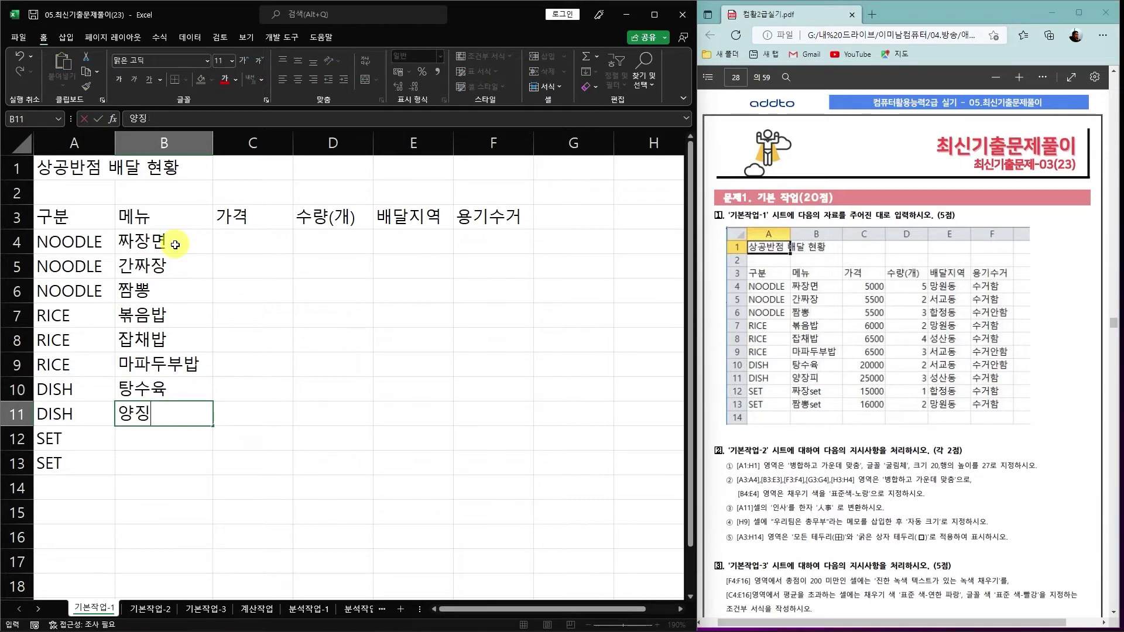
{"action": "type", "text": "ㅍ피"}
{"action": "key", "text": "Return"}
Enter the set menu names 짜장set and 짬뽕set in cells B12 and B13
{"action": "type", "text": "짜장"}
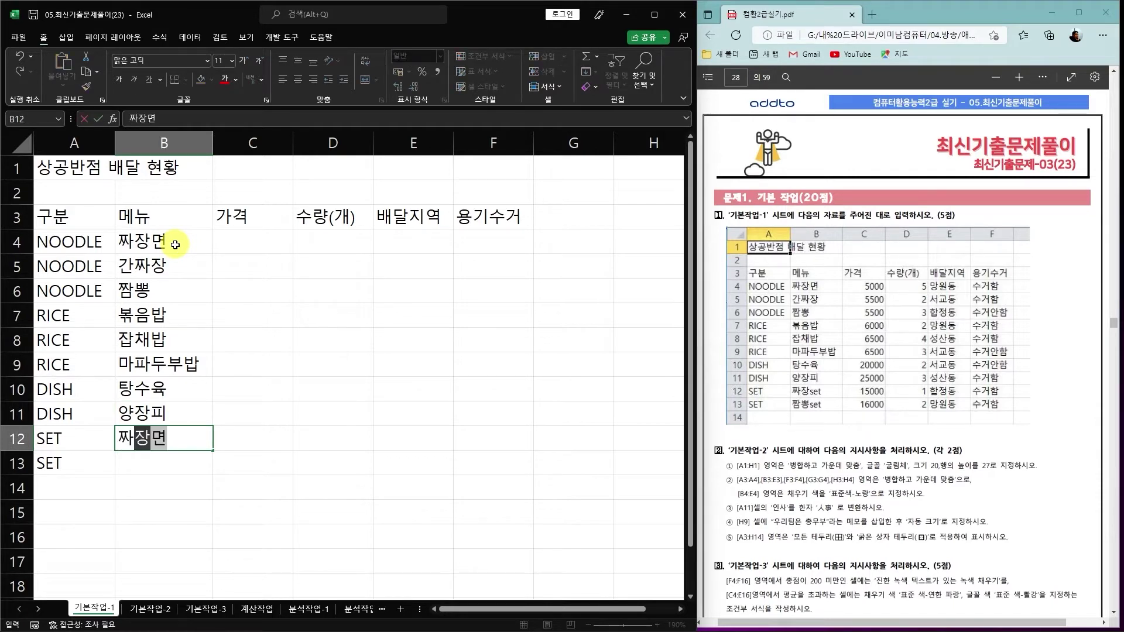
{"action": "type", "text": "set"}
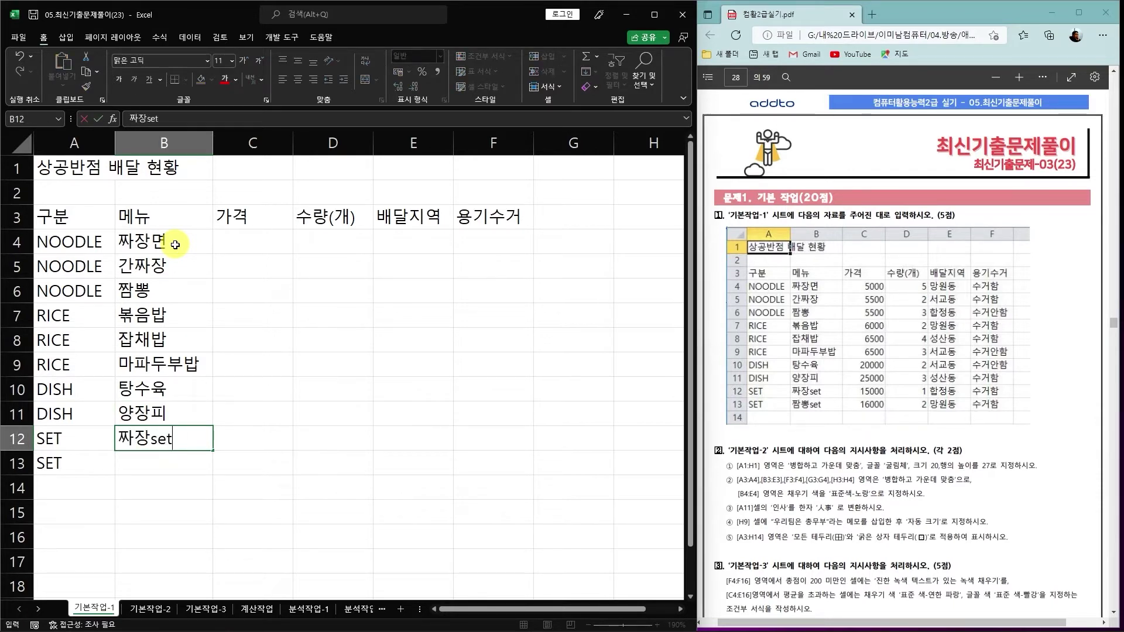
{"action": "key", "text": "Return"}
{"action": "type", "text": "W"}
{"action": "key", "text": "BackSpace"}
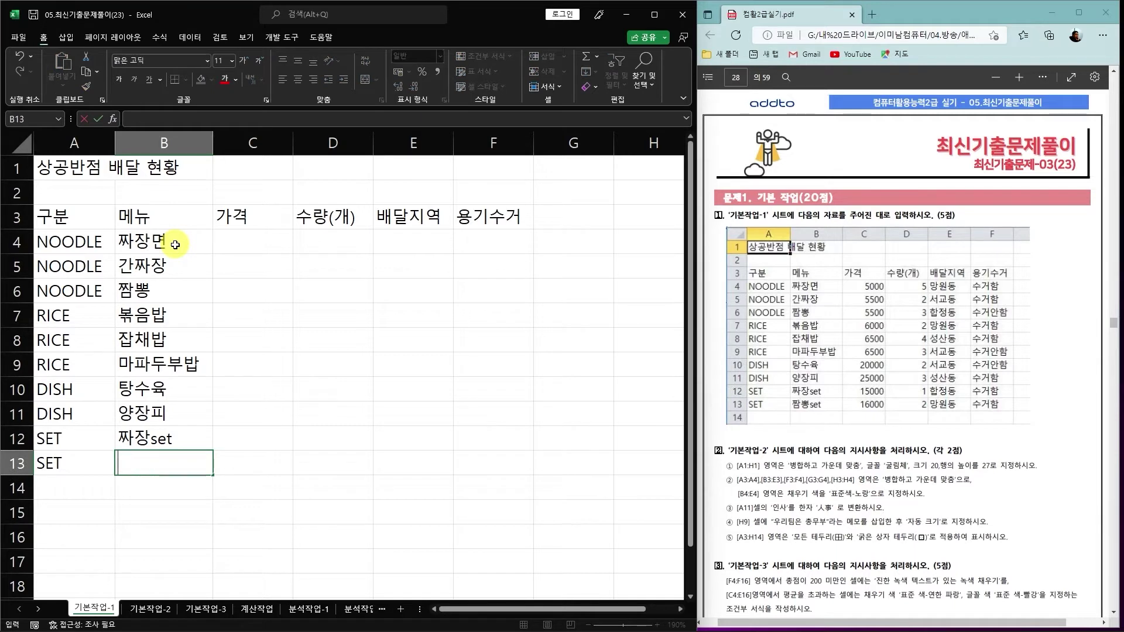
{"action": "type", "text": "짬뽕set"}
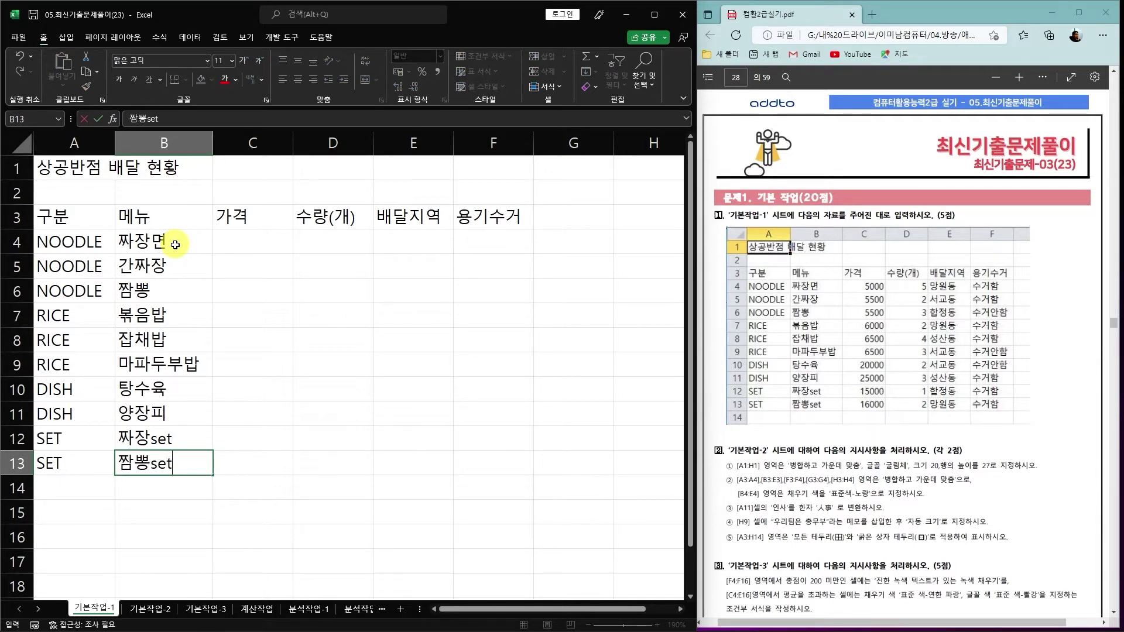
Enter the noodle prices 5000, 5500 and 5500 in cells C4 to C6
{"action": "left_click", "coordinate": [244, 239]}
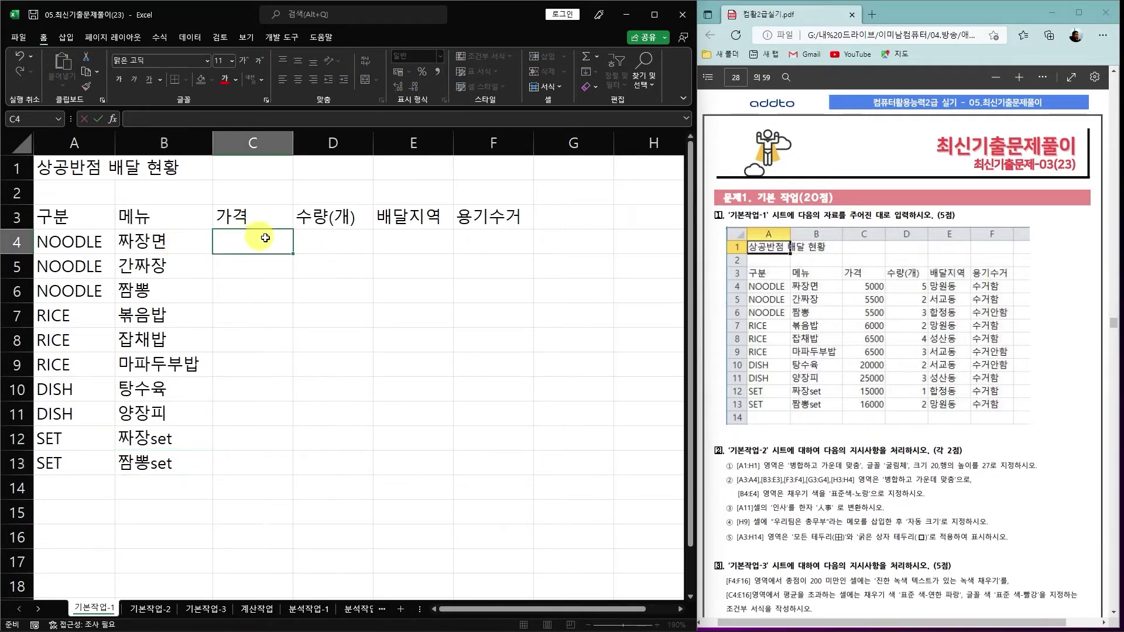
{"action": "type", "text": "50"}
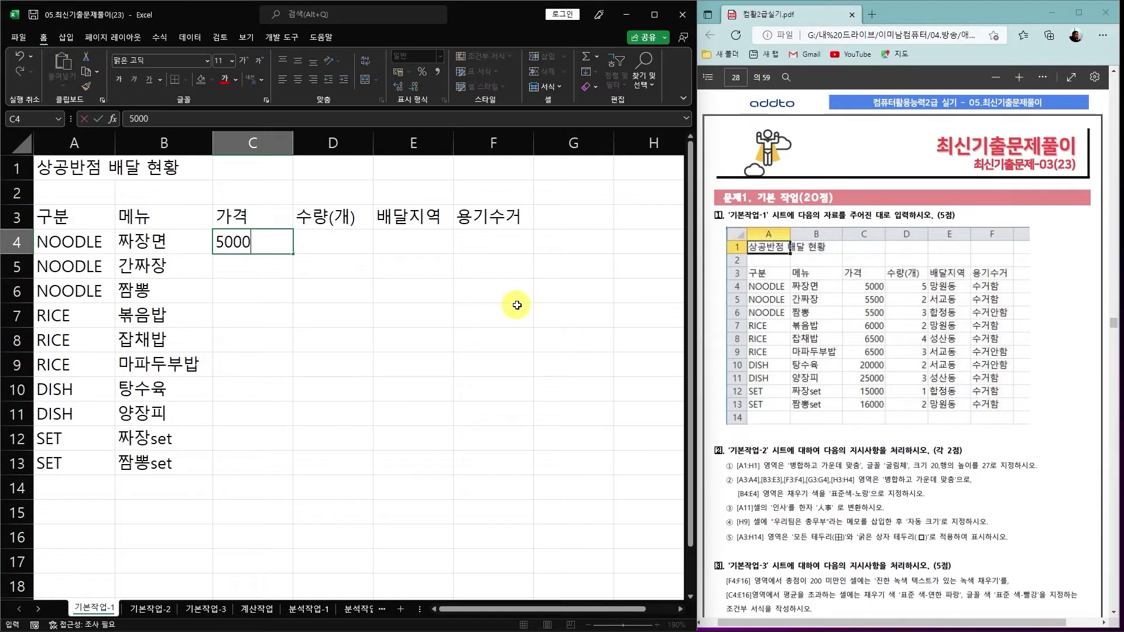
{"action": "type", "text": "00"}
{"action": "key", "text": "Return"}
{"action": "type", "text": "55"}
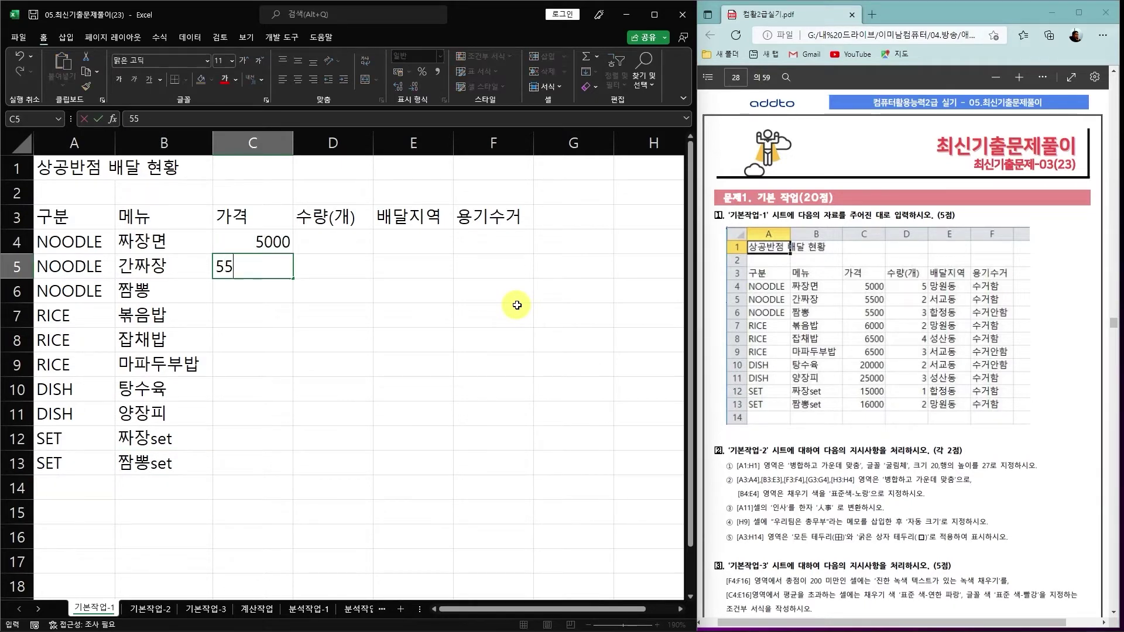
{"action": "type", "text": "00"}
{"action": "key", "text": "Return"}
{"action": "type", "text": "5500"}
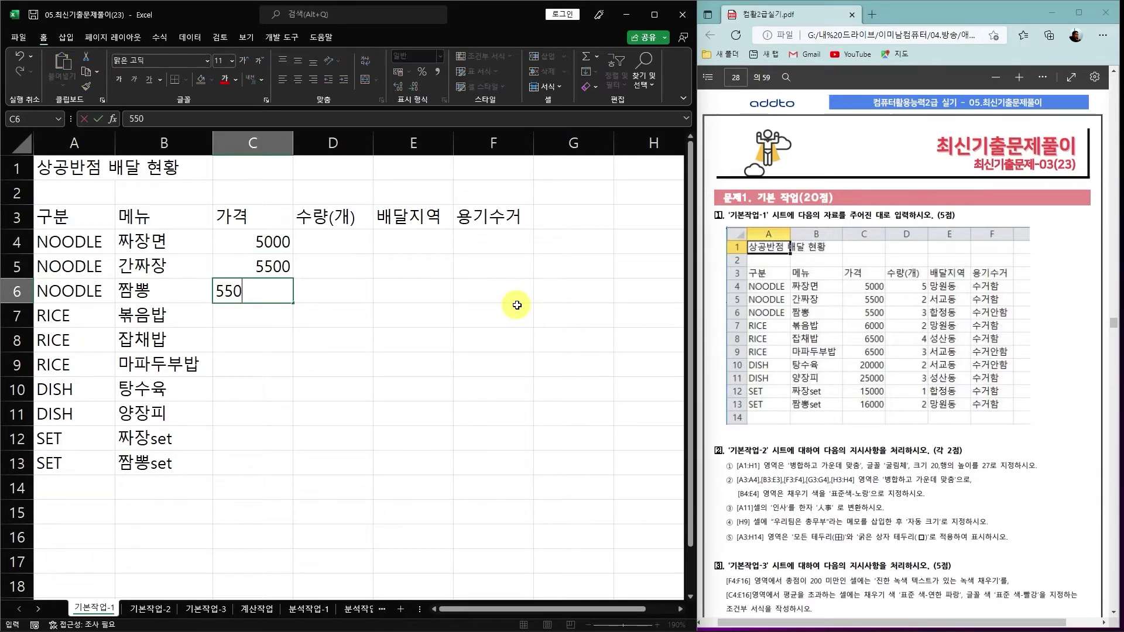
{"action": "key", "text": "Return"}
Enter the rice prices 6000, 6500 and 6500 in cells C7 to C9
{"action": "type", "text": "6000"}
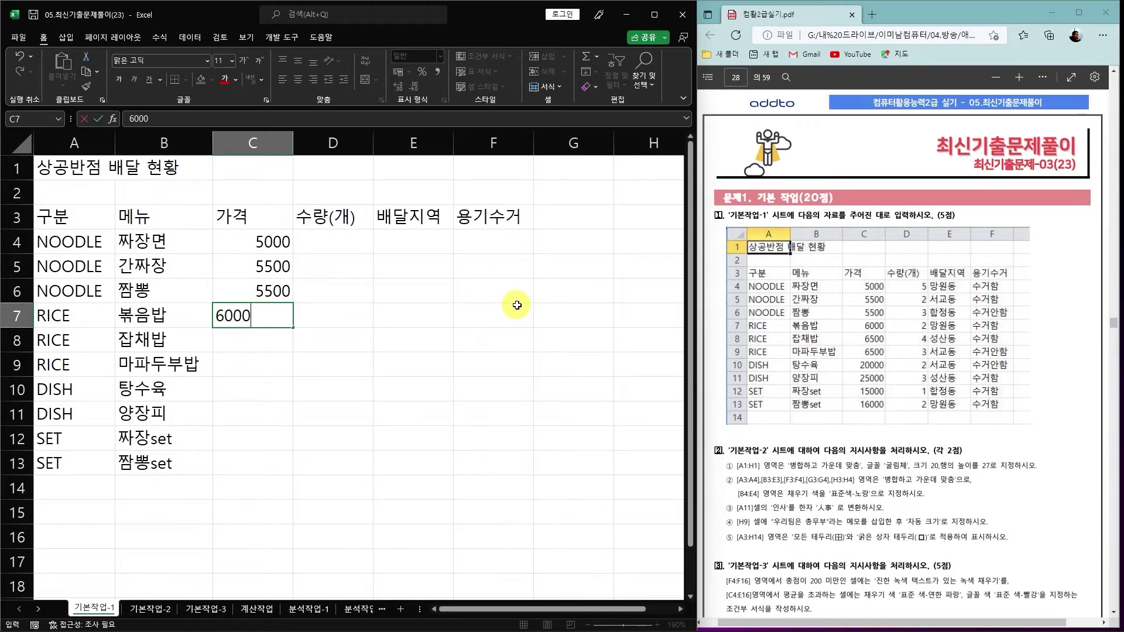
{"action": "key", "text": "Return"}
{"action": "type", "text": "6500"}
{"action": "key", "text": "Return"}
{"action": "type", "text": "6"}
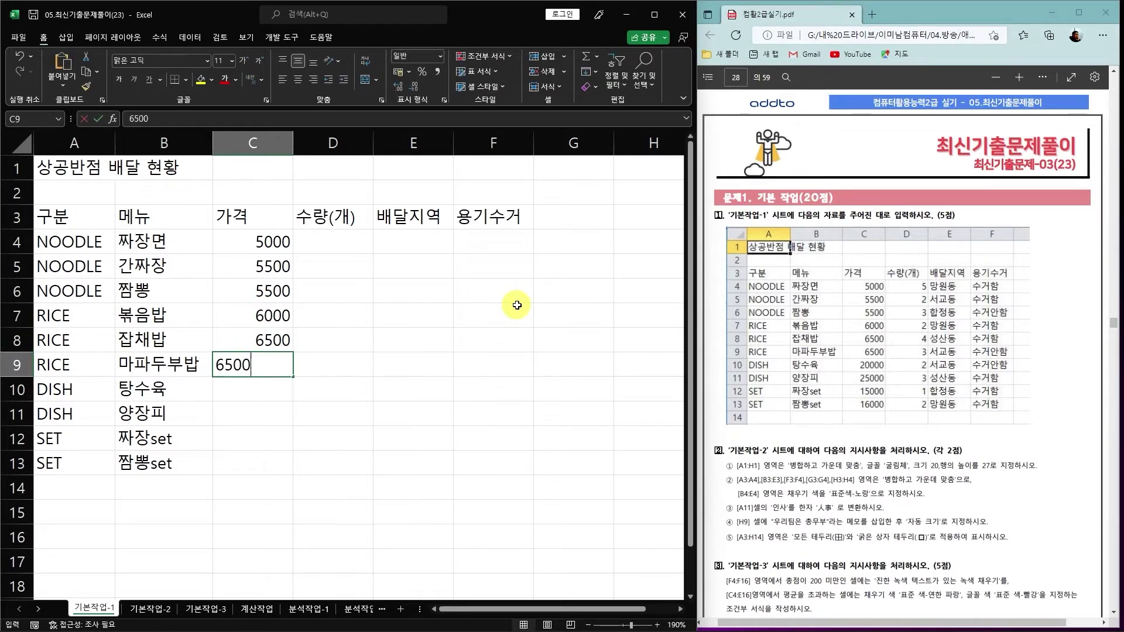
{"action": "key", "text": "Return"}
Enter the dish and set prices 20000, 25000, 15000 and 16000 in cells C10 to C13
{"action": "type", "text": "20000"}
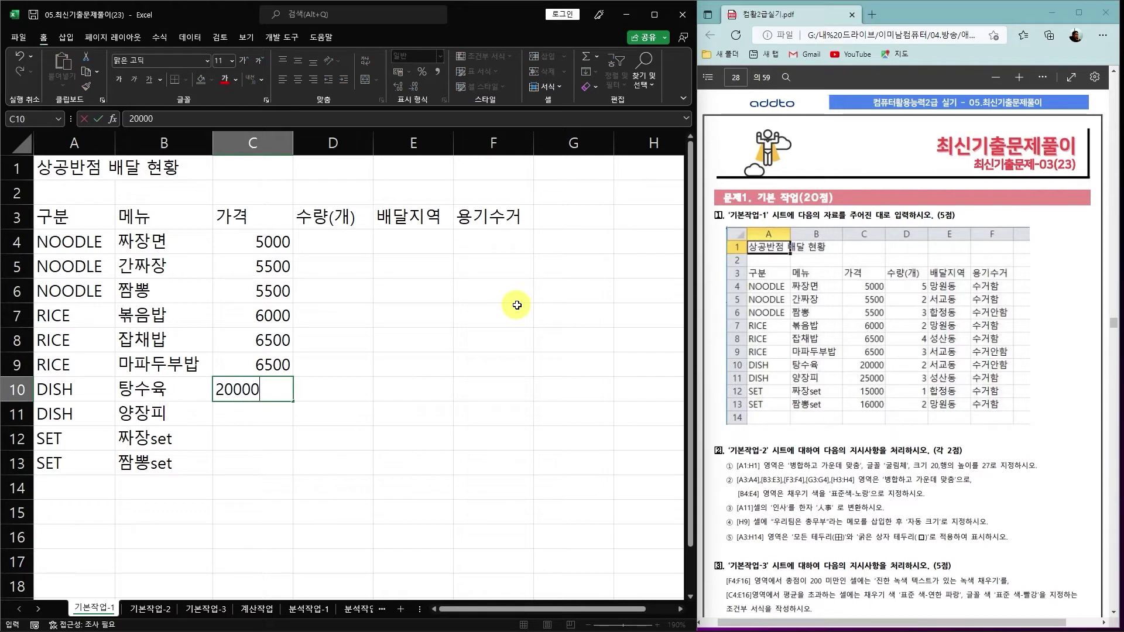
{"action": "key", "text": "Return"}
{"action": "type", "text": "2500"}
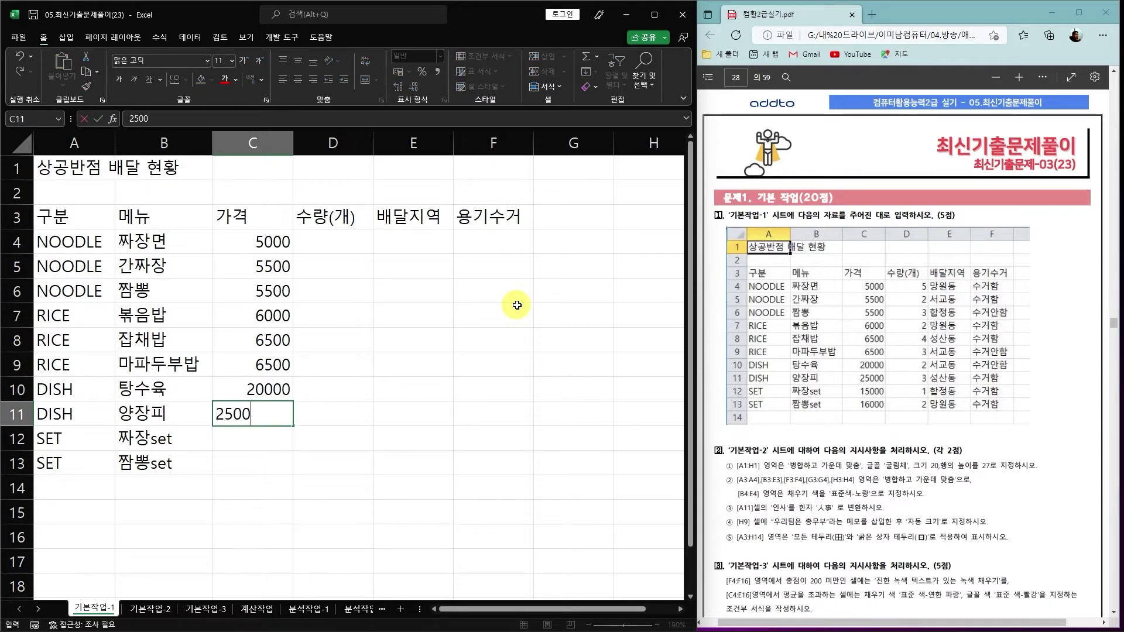
{"action": "type", "text": "0"}
{"action": "key", "text": "Return"}
{"action": "key", "text": "Return"}
{"action": "type", "text": "1"}
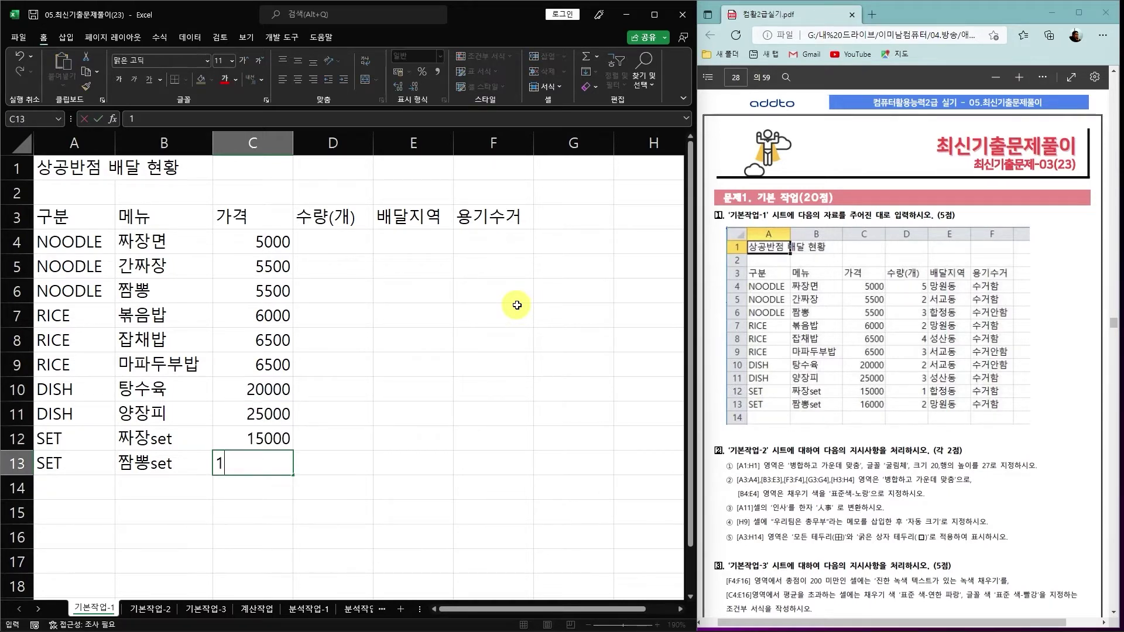
{"action": "type", "text": "6000"}
{"action": "key", "text": "Return"}
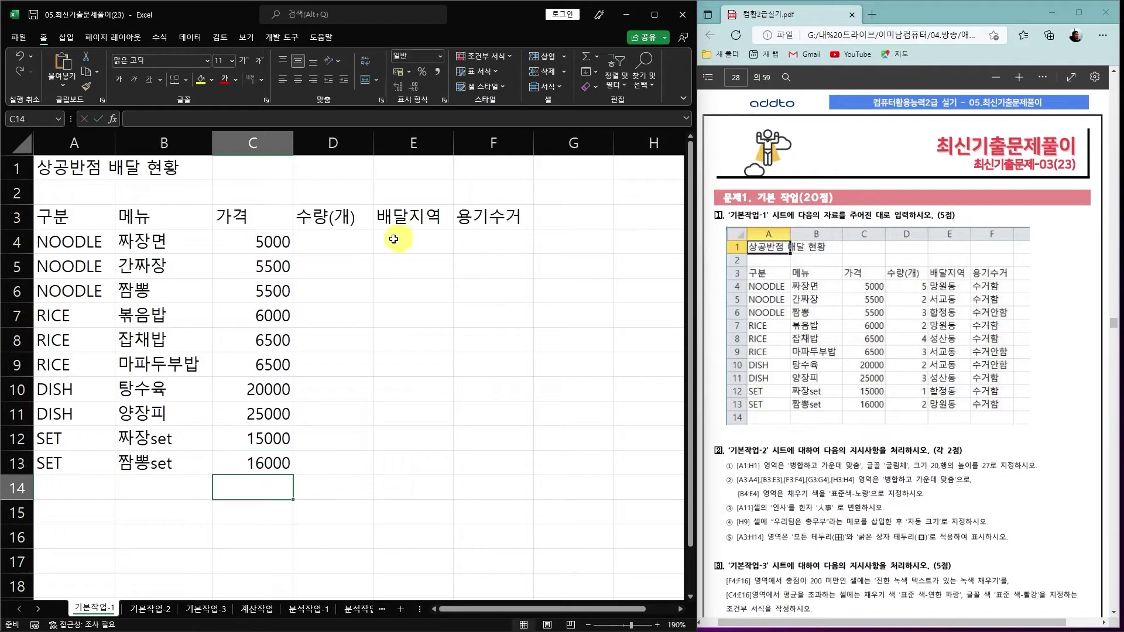
Enter the quantities 5, 2, 3, 2 and 4 in cells D4 to D8
{"action": "left_click", "coordinate": [337, 242]}
{"action": "type", "text": "5"}
{"action": "key", "text": "Return"}
{"action": "type", "text": "2"}
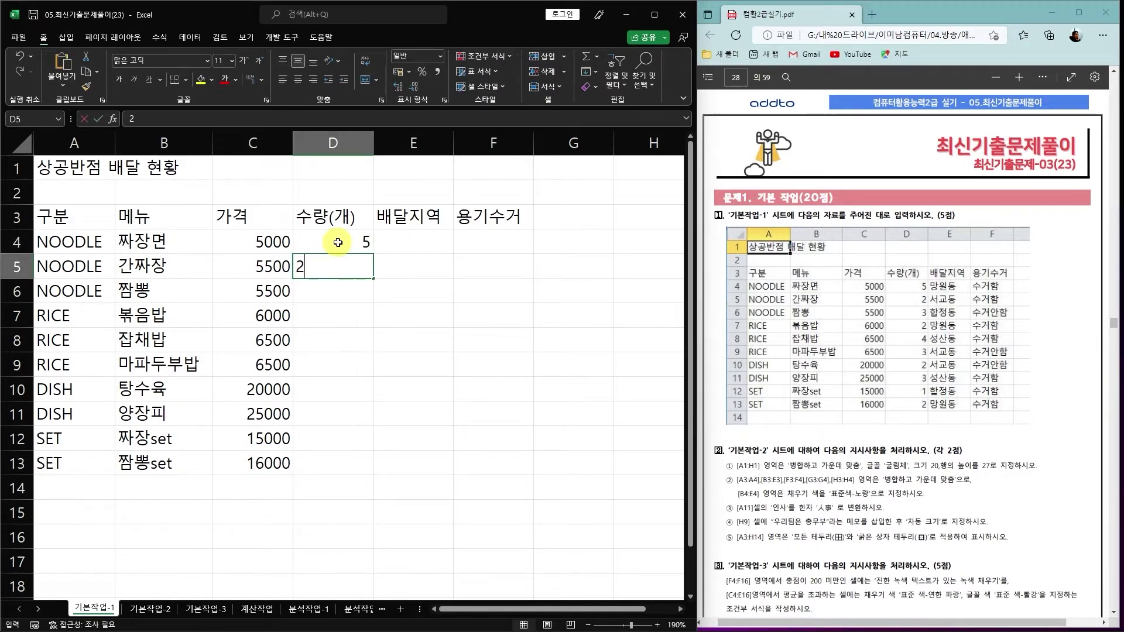
{"action": "key", "text": "Return"}
{"action": "type", "text": "3"}
{"action": "key", "text": "Return"}
{"action": "type", "text": "2"}
{"action": "key", "text": "Return"}
{"action": "type", "text": "4"}
{"action": "key", "text": "Return"}
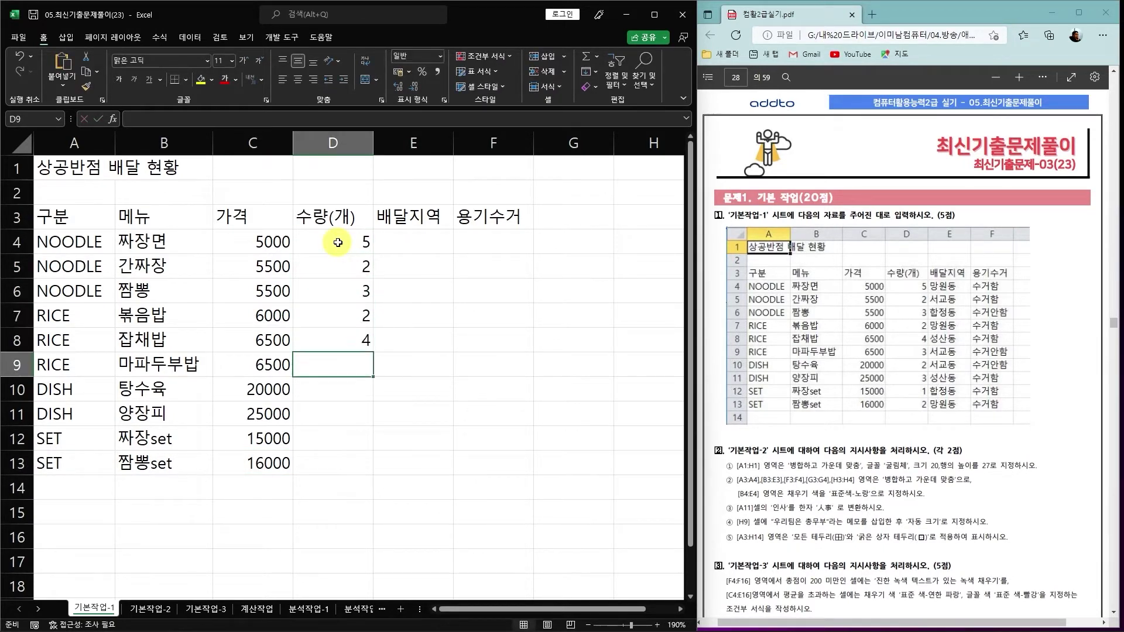
Enter the quantities 3, 2, 3, 1 and 2 in cells D9 to D13
{"action": "type", "text": "3 2"}
{"action": "key", "text": "Return"}
{"action": "type", "text": "3"}
{"action": "key", "text": "Return"}
{"action": "type", "text": "1"}
{"action": "key", "text": "Return"}
{"action": "type", "text": "2"}
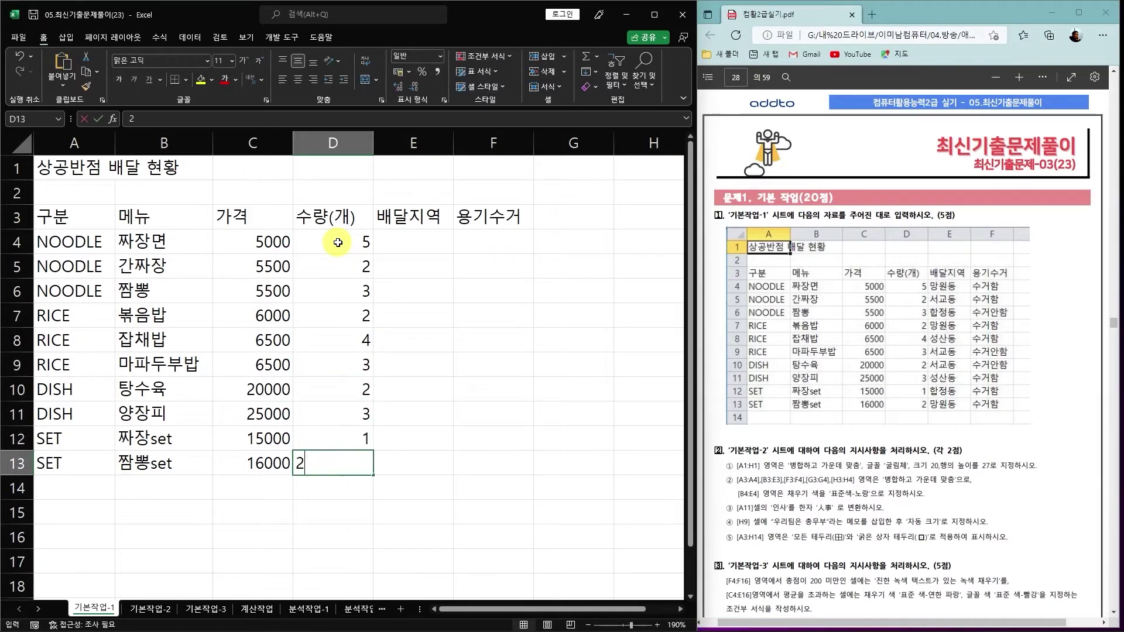
{"action": "key", "text": "Return"}
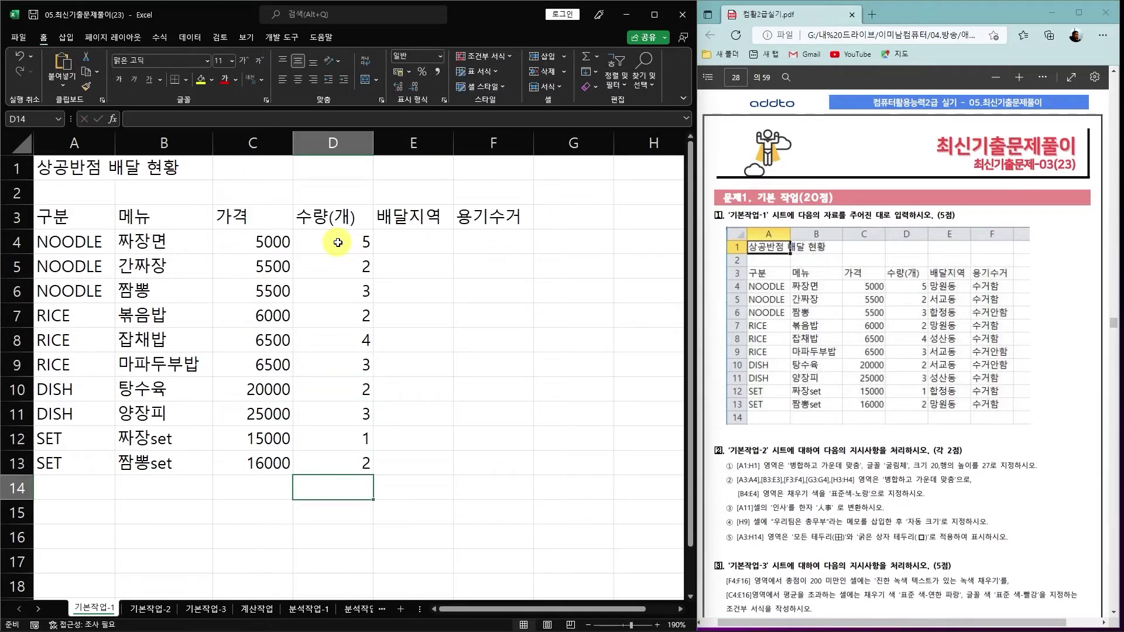
Enter the noodle delivery areas 망원동, 서교동 and 합정동 in cells E4 to E6
{"action": "left_click", "coordinate": [427, 241]}
{"action": "type", "text": "a"}
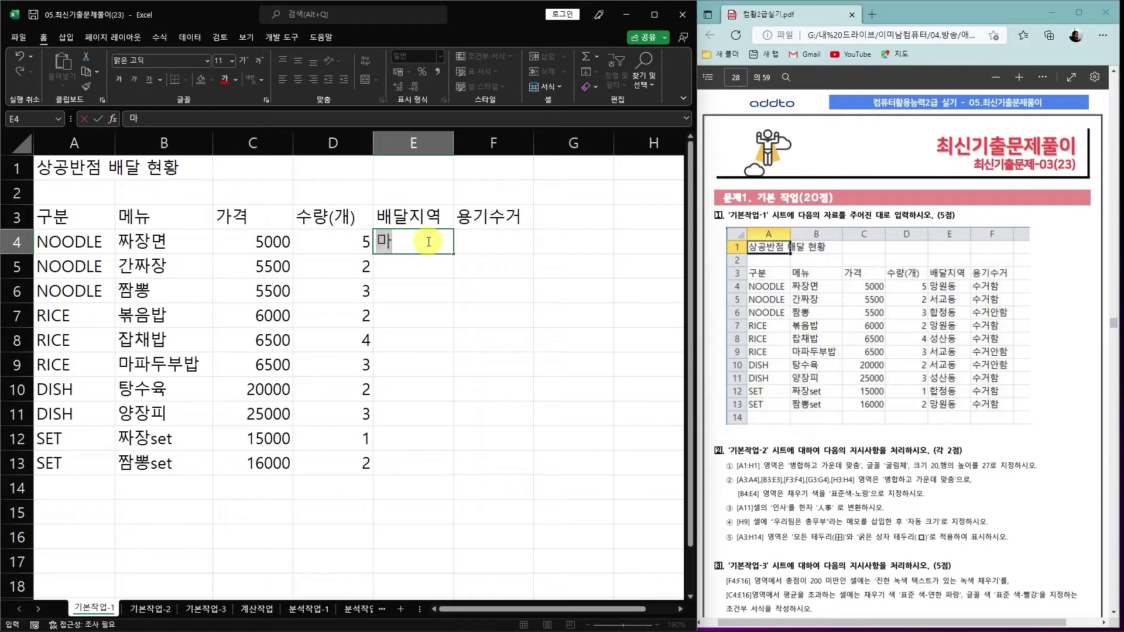
{"action": "type", "text": "망원동"}
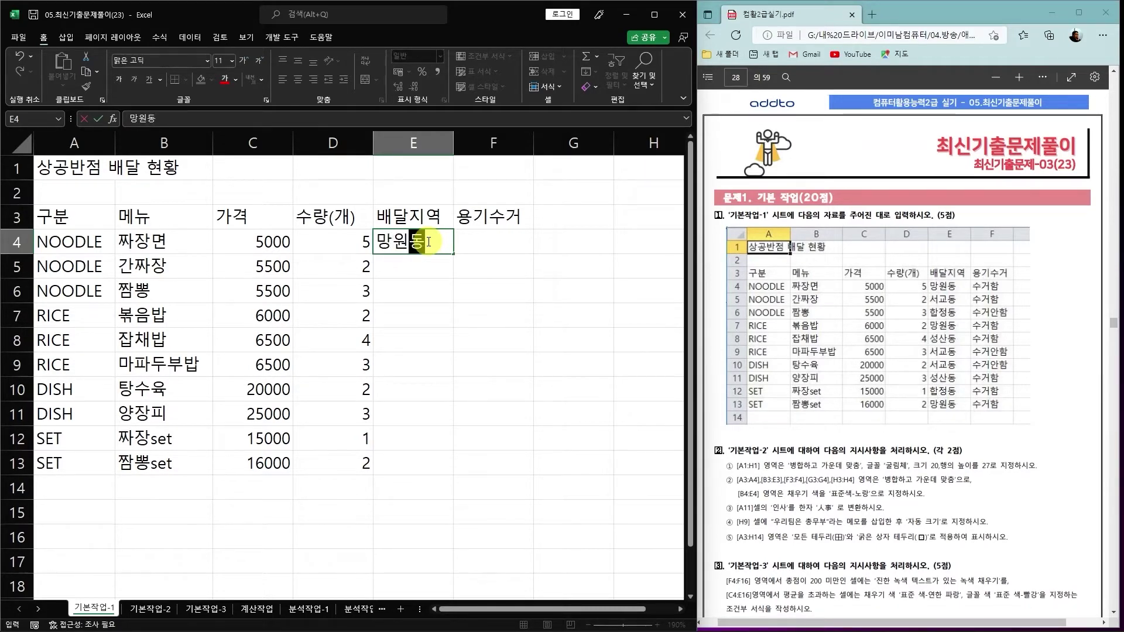
{"action": "key", "text": "Return"}
{"action": "type", "text": "서교동"}
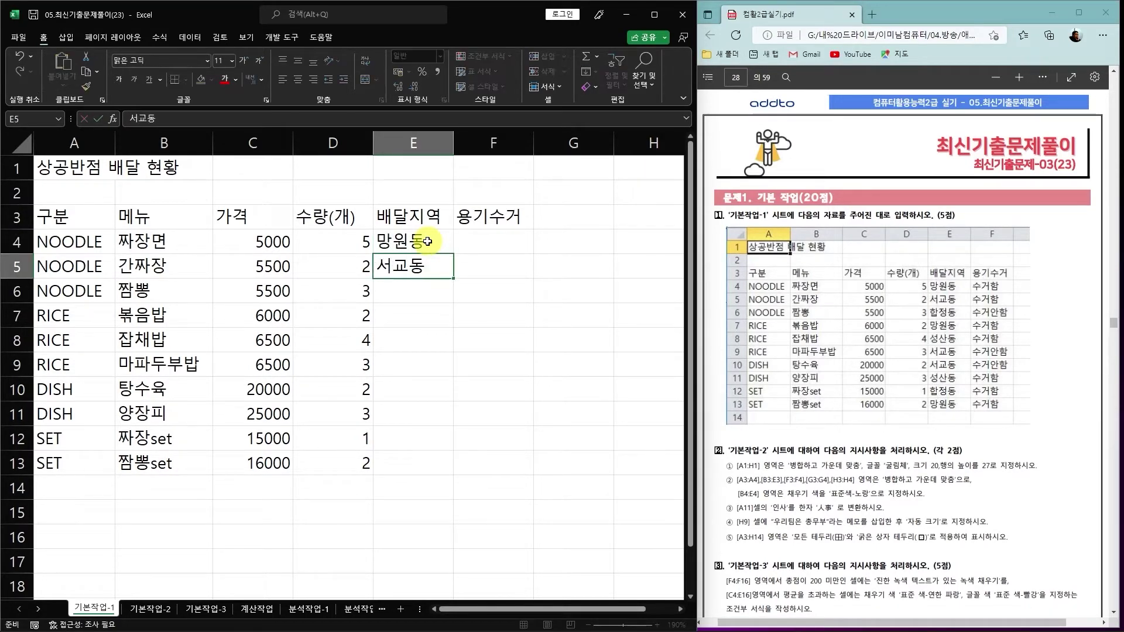
{"action": "key", "text": "Return"}
{"action": "type", "text": "ㅎ합정동"}
{"action": "key", "text": "Return"}
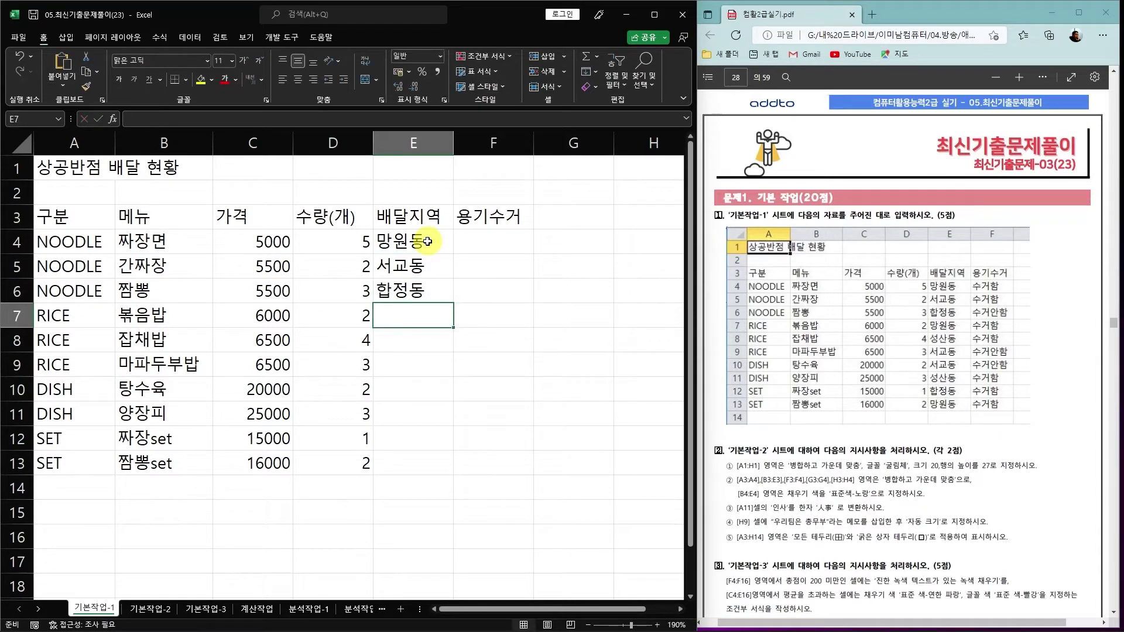
Enter the rice delivery areas 망원동, 성산동 and 서교동 in cells E7 to E9
{"action": "type", "text": "망원동"}
{"action": "key", "text": "Return"}
{"action": "type", "text": "성산"}
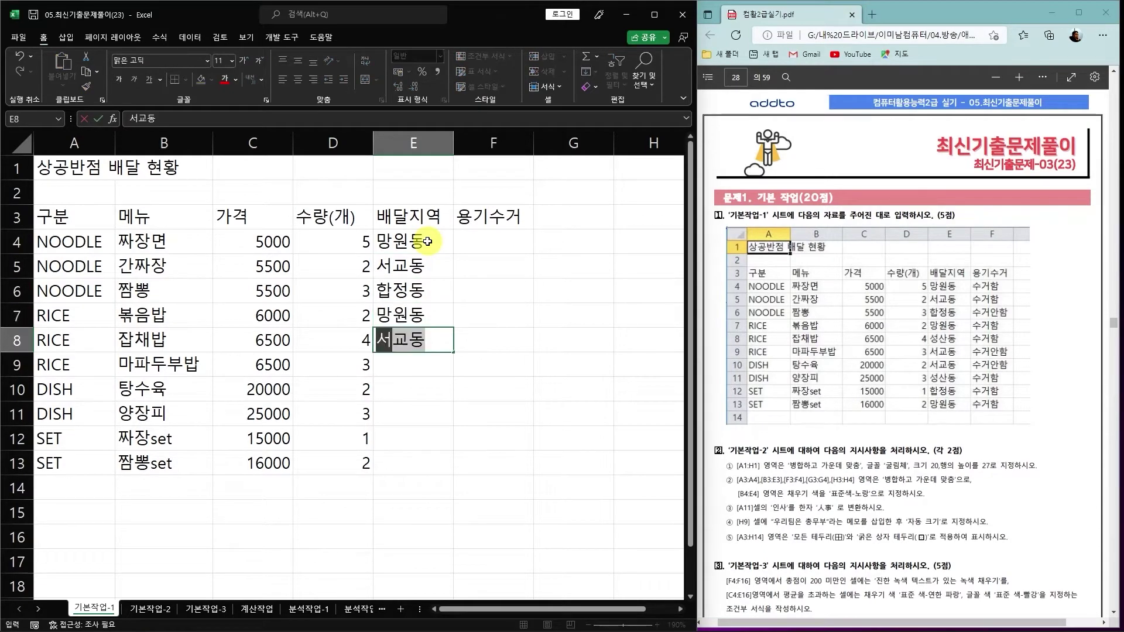
{"action": "type", "text": "ㄷ"}
{"action": "key", "text": "Return"}
{"action": "type", "text": "서교동"}
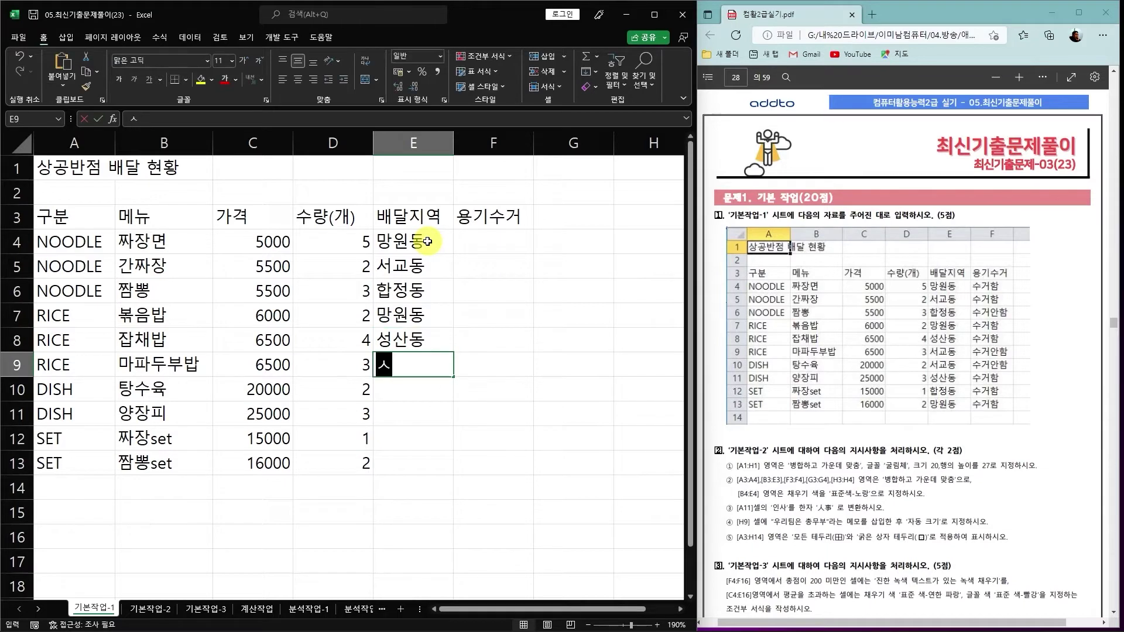
{"action": "key", "text": "Return"}
Enter the dish and set delivery areas 서교동, 성산동, 합정동 and 망원동 in cells E10 to E13
{"action": "type", "text": "서교동"}
{"action": "key", "text": "Return"}
{"action": "type", "text": "성산동"}
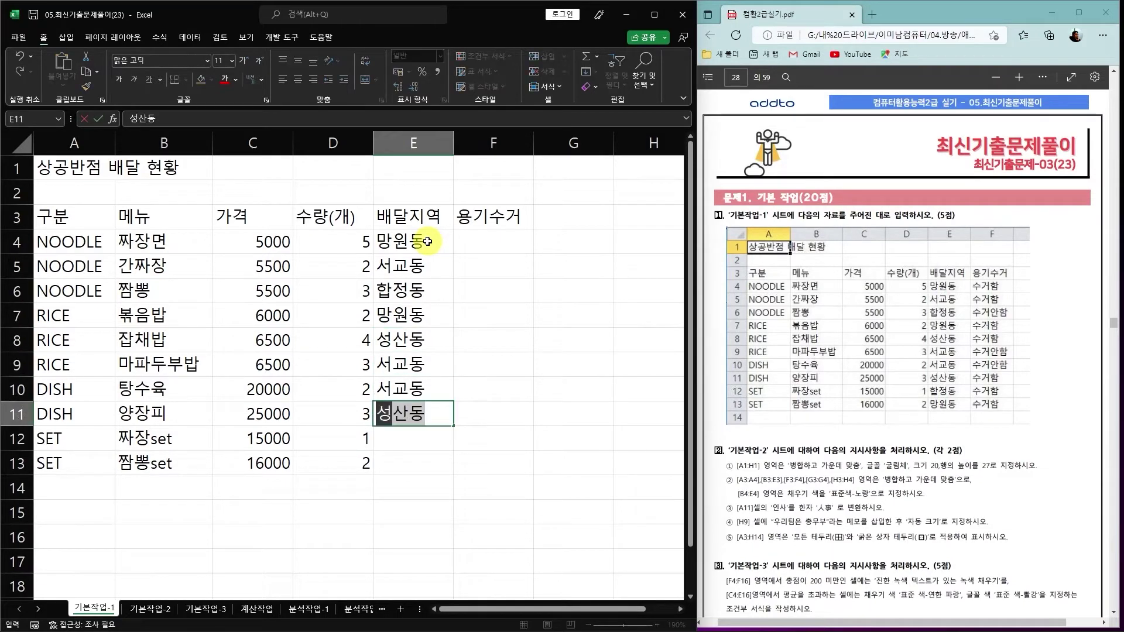
{"action": "key", "text": "Return"}
{"action": "type", "text": "합정동"}
{"action": "key", "text": "Return"}
{"action": "type", "text": "망원동"}
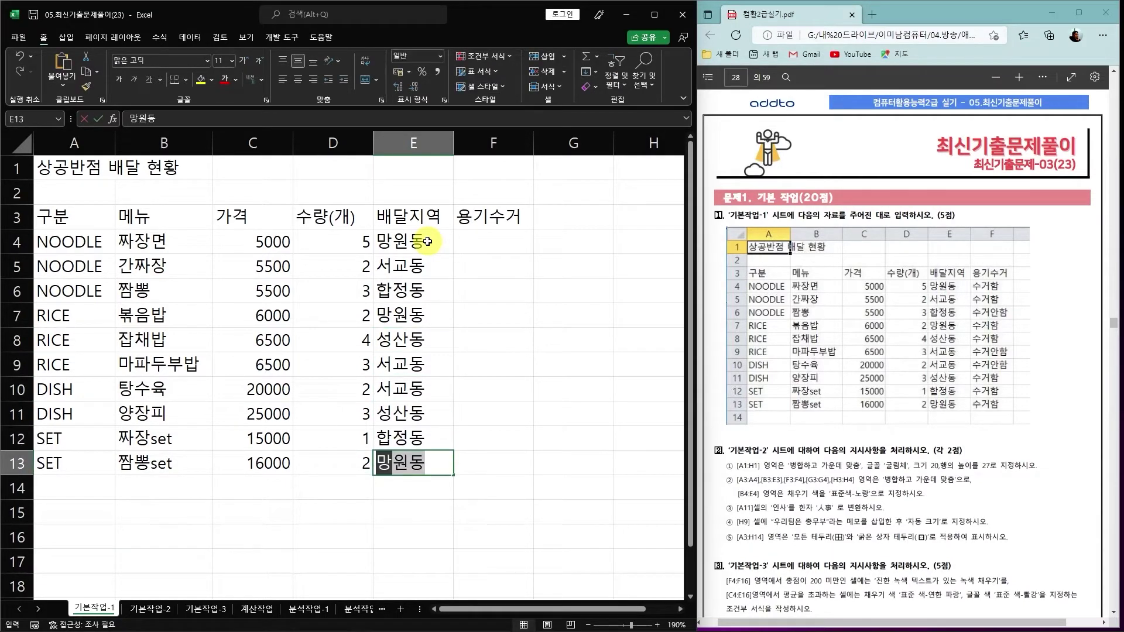
{"action": "key", "text": "Return"}
Enter the container collection values 수거함, 수거함 and 수거안함 in cells F4 to F6
{"action": "left_click", "coordinate": [481, 242]}
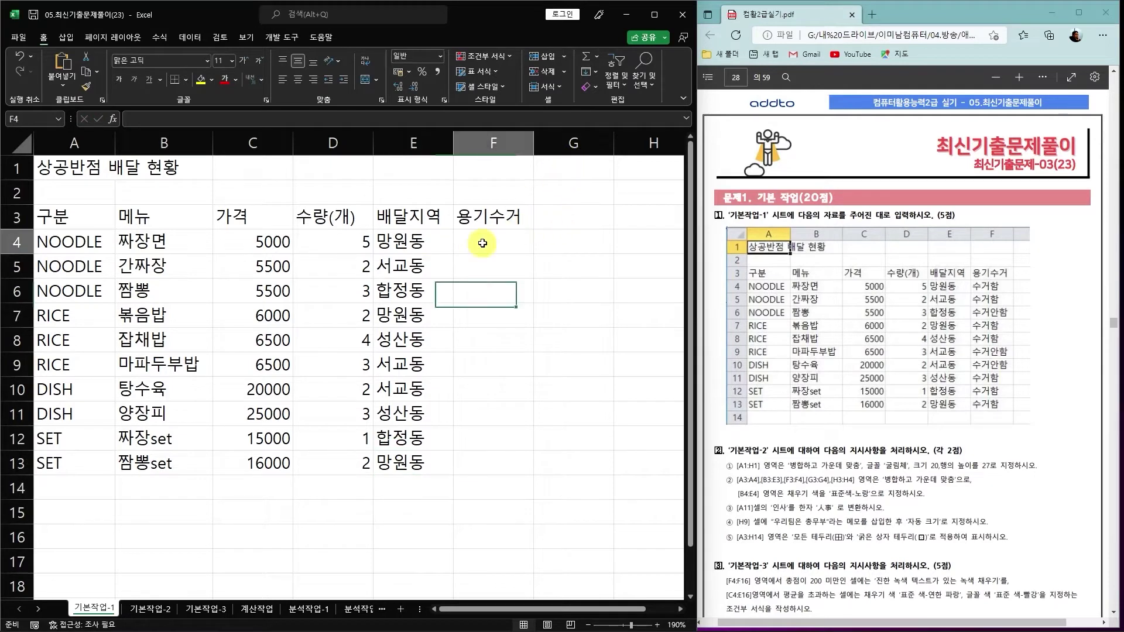
{"action": "type", "text": "ㅅㅜ거함"}
{"action": "key", "text": "Return"}
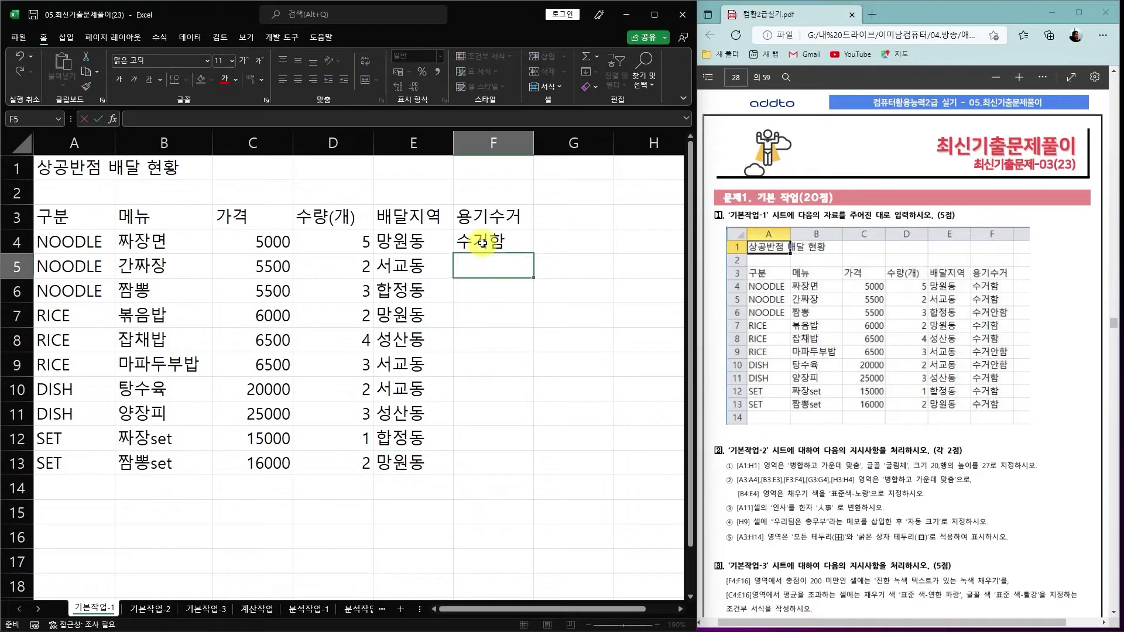
{"action": "type", "text": "수거함"}
{"action": "key", "text": "Return"}
{"action": "type", "text": "수거안함"}
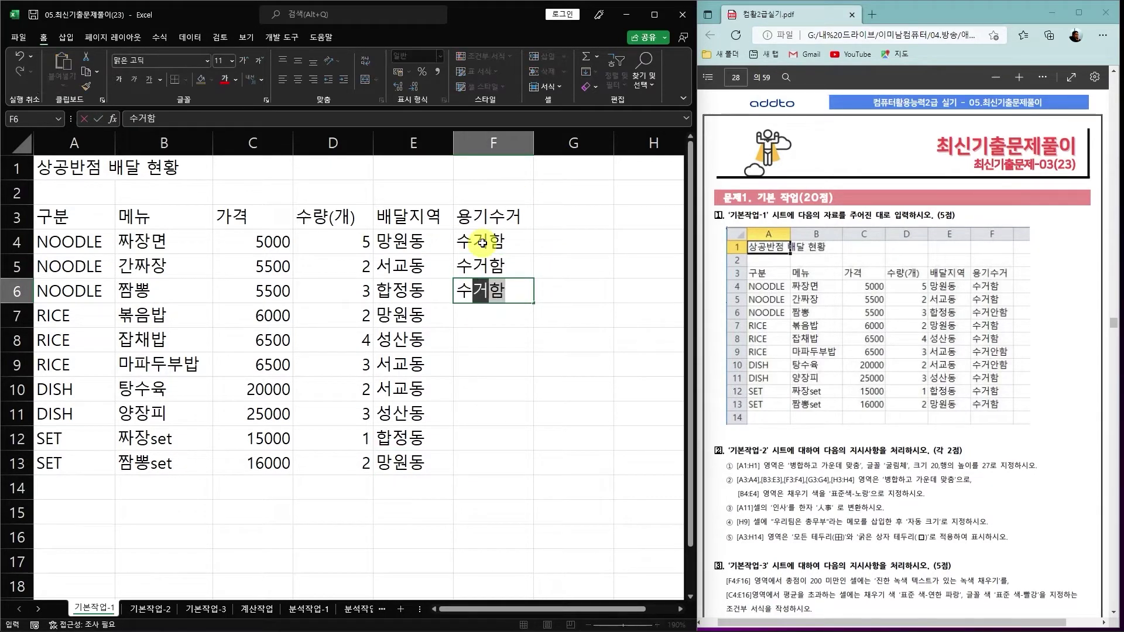
{"action": "key", "text": "Return"}
Enter 수 in cells F7 and F8 of the 용기수거 column
{"action": "type", "text": "수"}
{"action": "key", "text": "Return"}
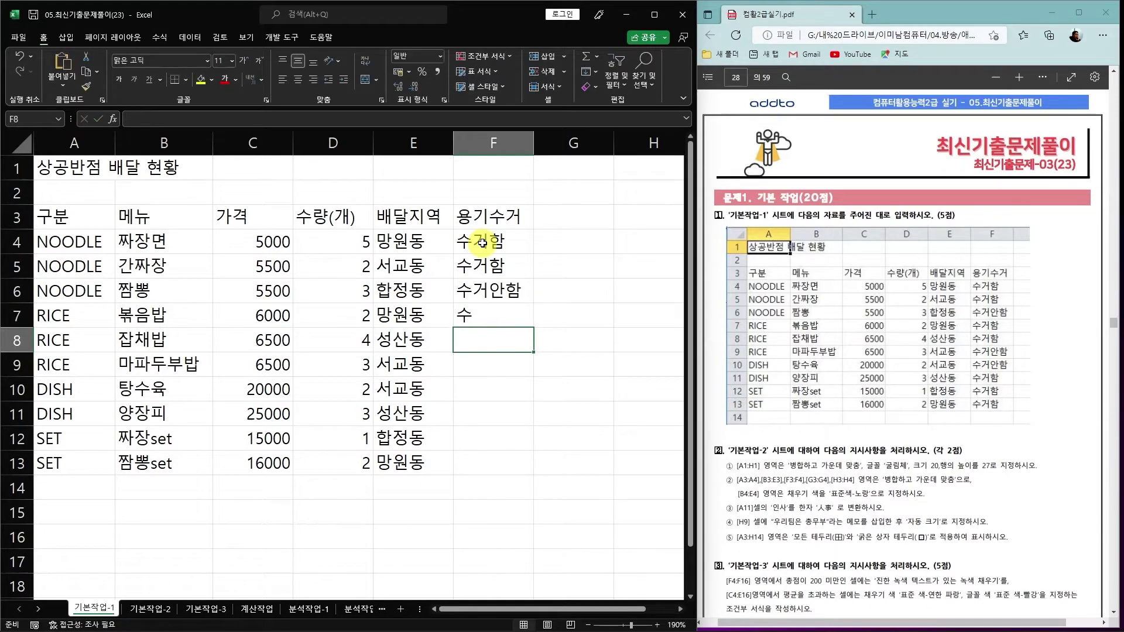
{"action": "type", "text": "수"}
{"action": "key", "text": "Return"}
Enter 수거안함 as the container collection value in cells F9 and F10
{"action": "type", "text": "수거안함"}
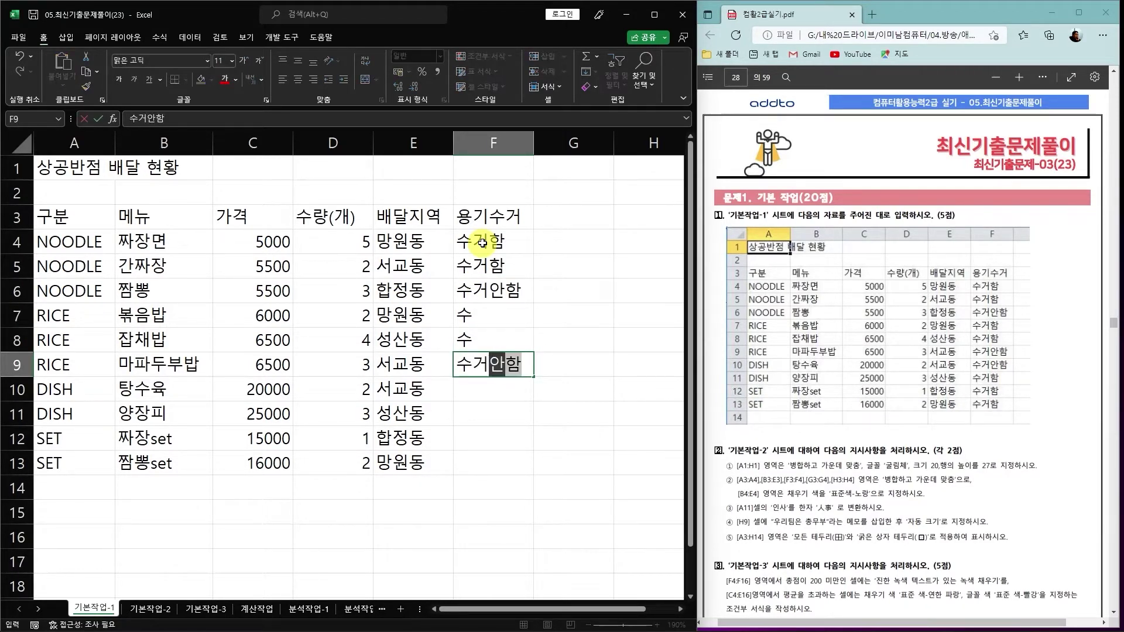
{"action": "key", "text": "Return"}
{"action": "type", "text": "수거안함"}
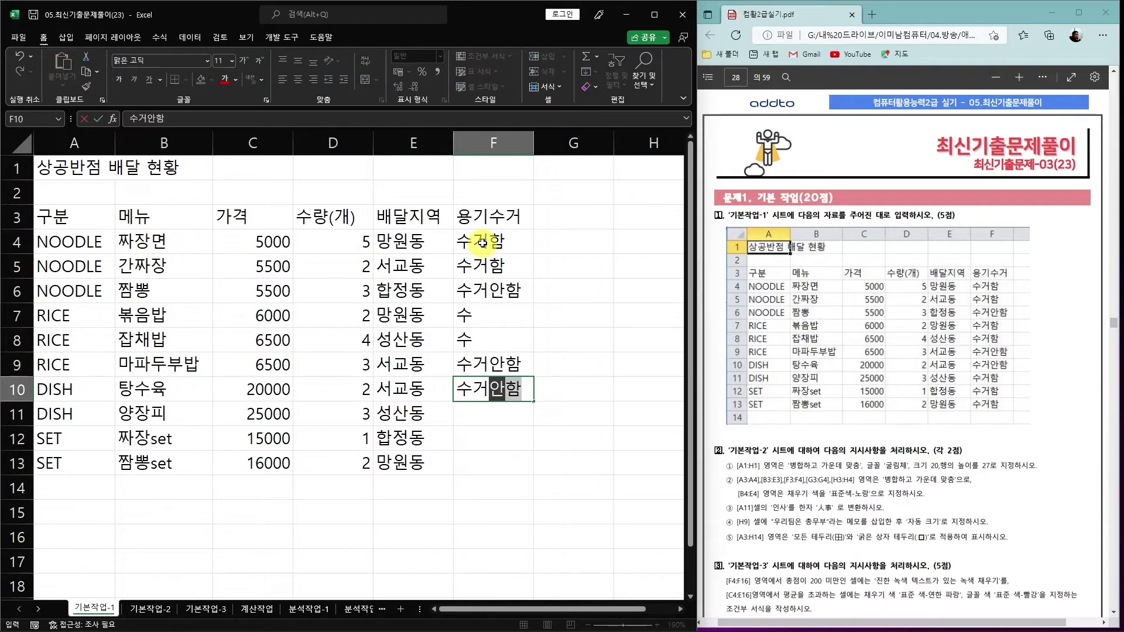
{"action": "key", "text": "Return"}
Enter 수거함 as the container collection value in cells F11 to F13
{"action": "type", "text": "수"}
{"action": "key", "text": "Return"}
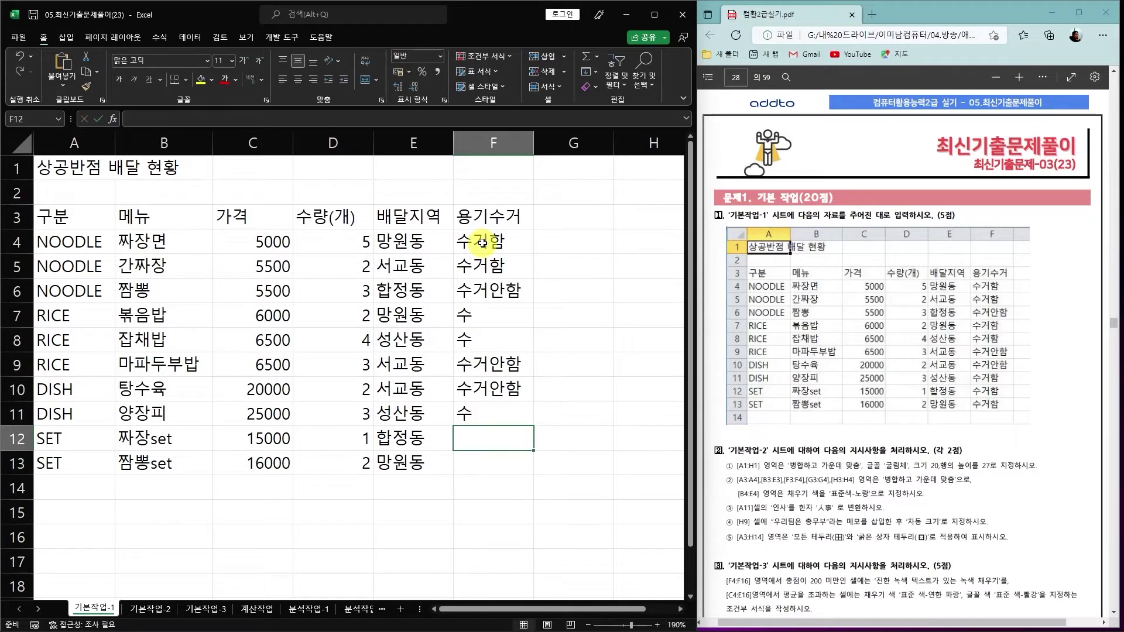
{"action": "key", "text": "Up"}
{"action": "type", "text": "수거함"}
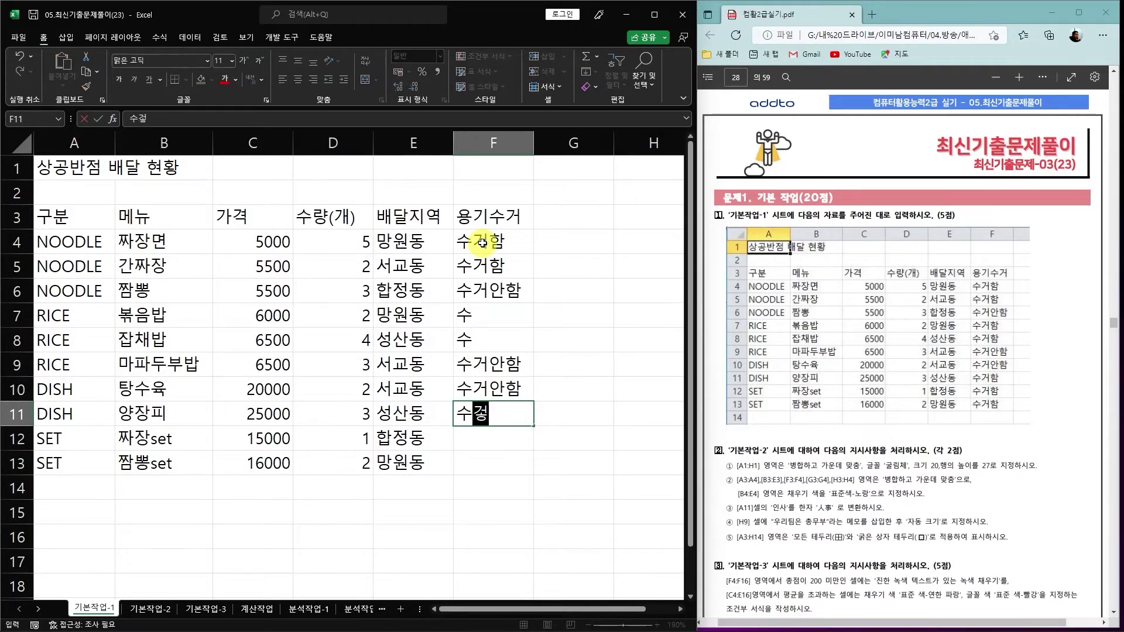
{"action": "key", "text": "Return"}
{"action": "type", "text": "수거함"}
{"action": "key", "text": "Return"}
{"action": "type", "text": "수겅"}
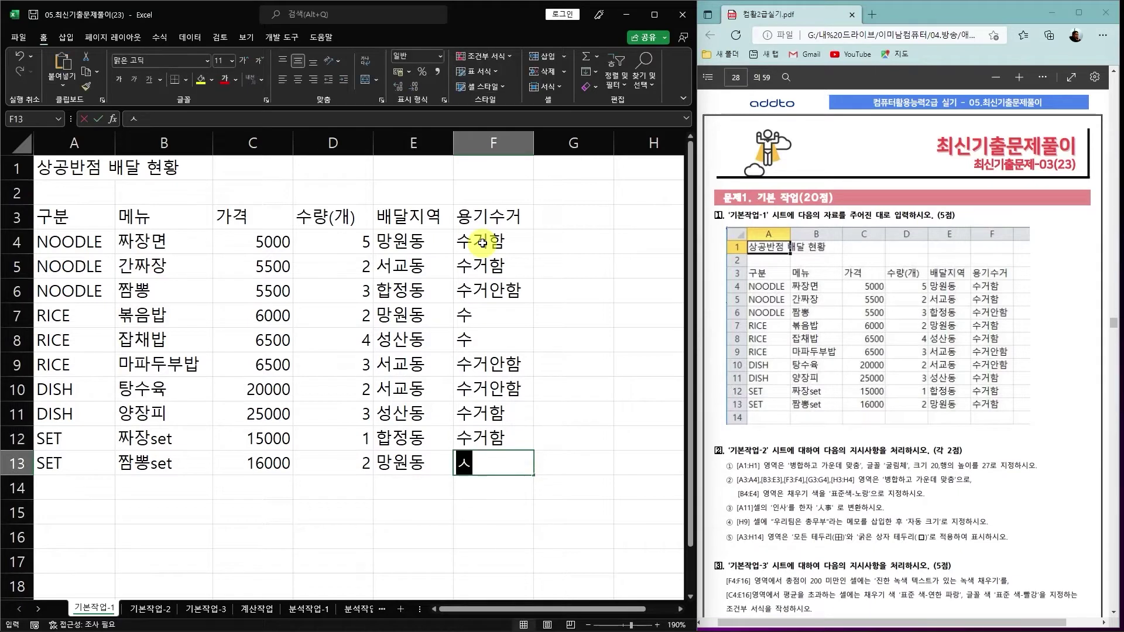
{"action": "type", "text": "함"}
{"action": "key", "text": "Return"}
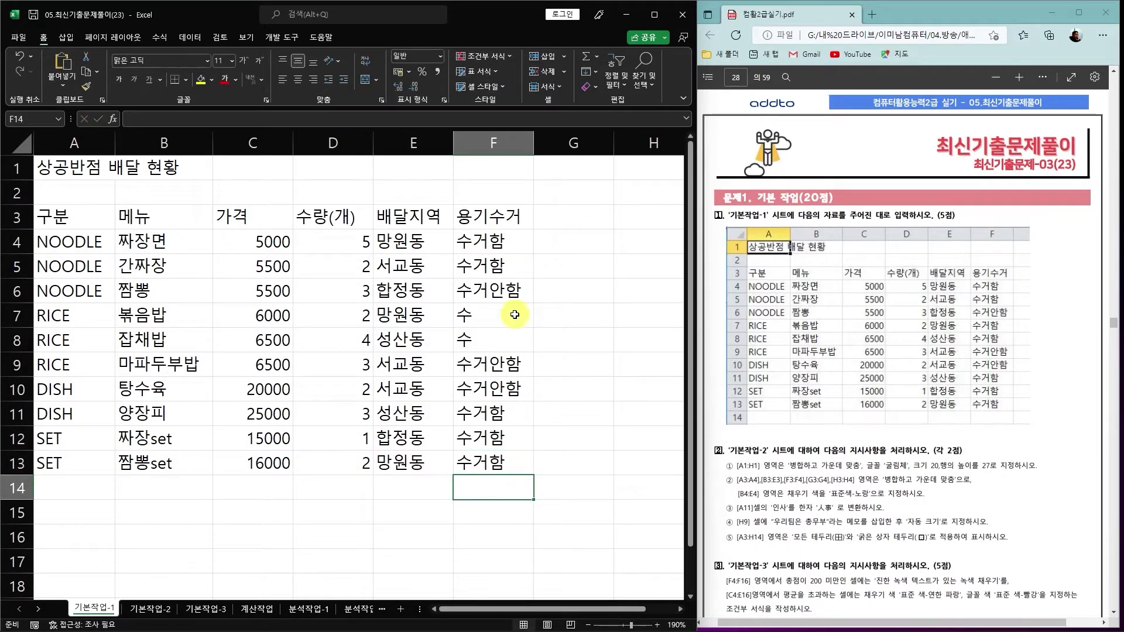
Replace the incomplete container collection entries in cells F7 and F8 with 수거함
{"action": "left_click", "coordinate": [514, 315]}
{"action": "type", "text": "수거함"}
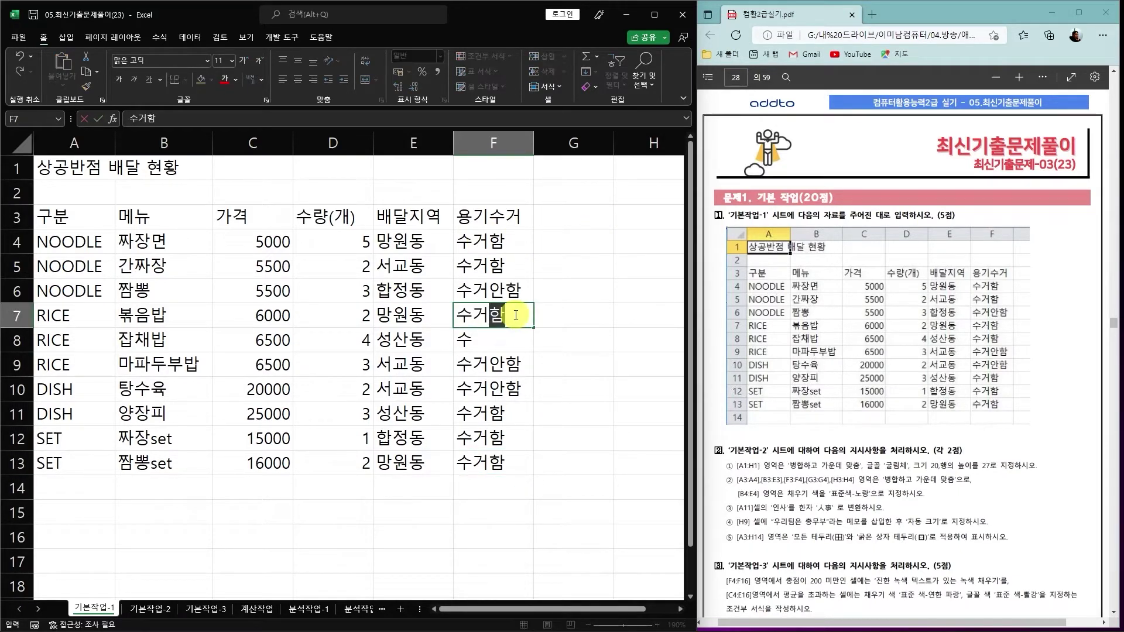
{"action": "key", "text": "Return"}
{"action": "type", "text": "수거안함"}
{"action": "key", "text": "Return"}
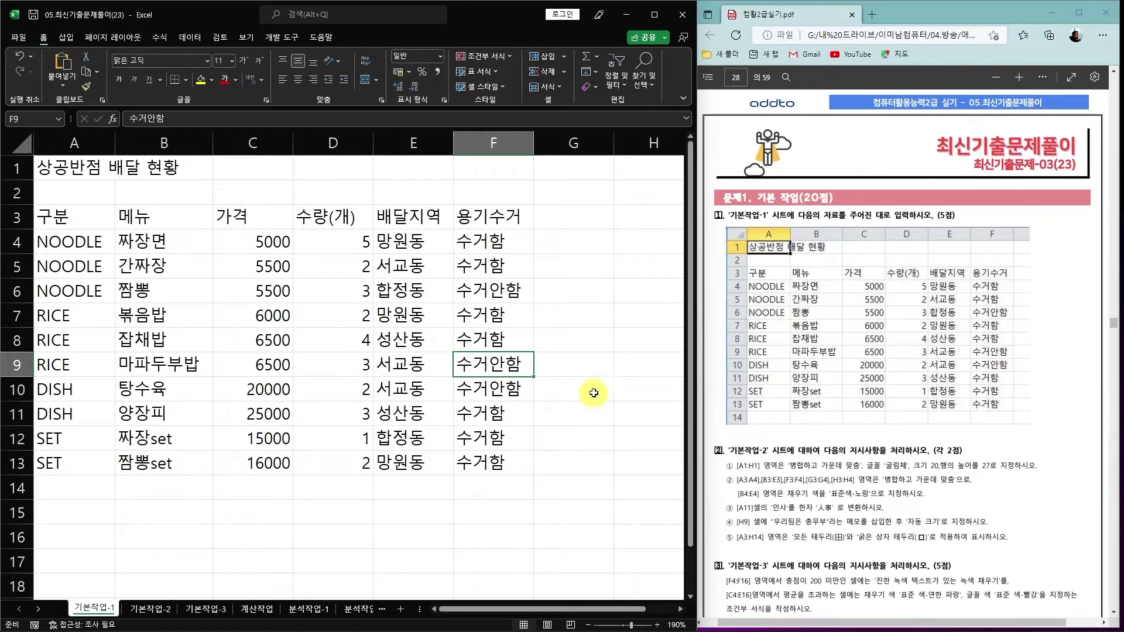
{"action": "left_click", "coordinate": [507, 242]}
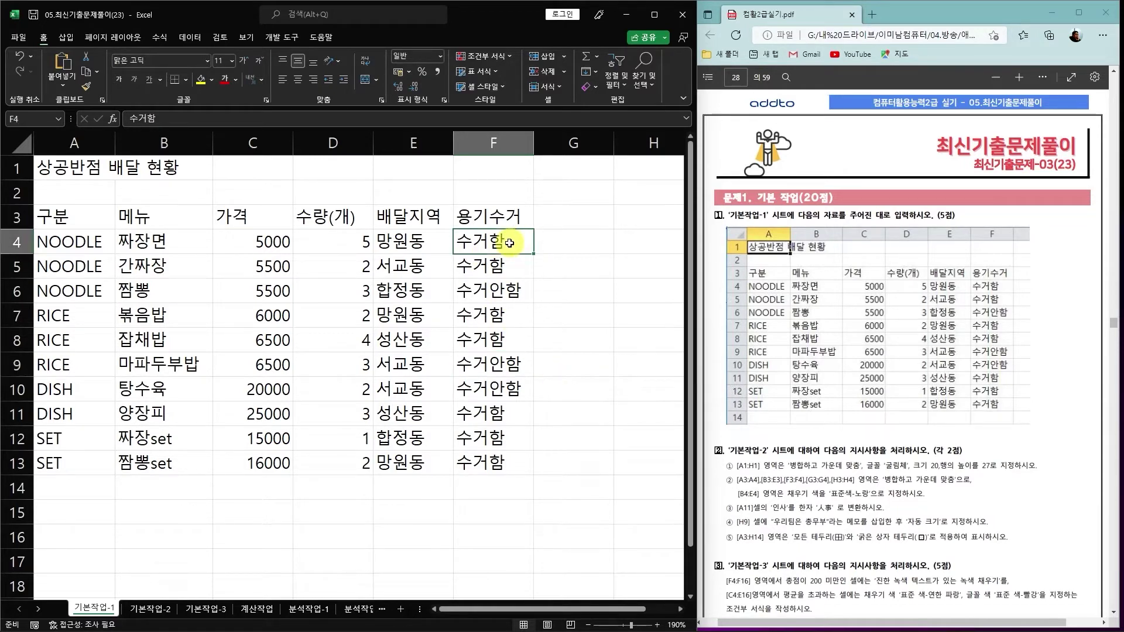
Fill 수거함 from F4 down through F13 and replace cells F6, F9 and F10 with 수거안함
{"action": "left_click_drag", "start_coordinate": [533, 253], "coordinate": [532, 466]}
{"action": "left_click", "coordinate": [499, 284]}
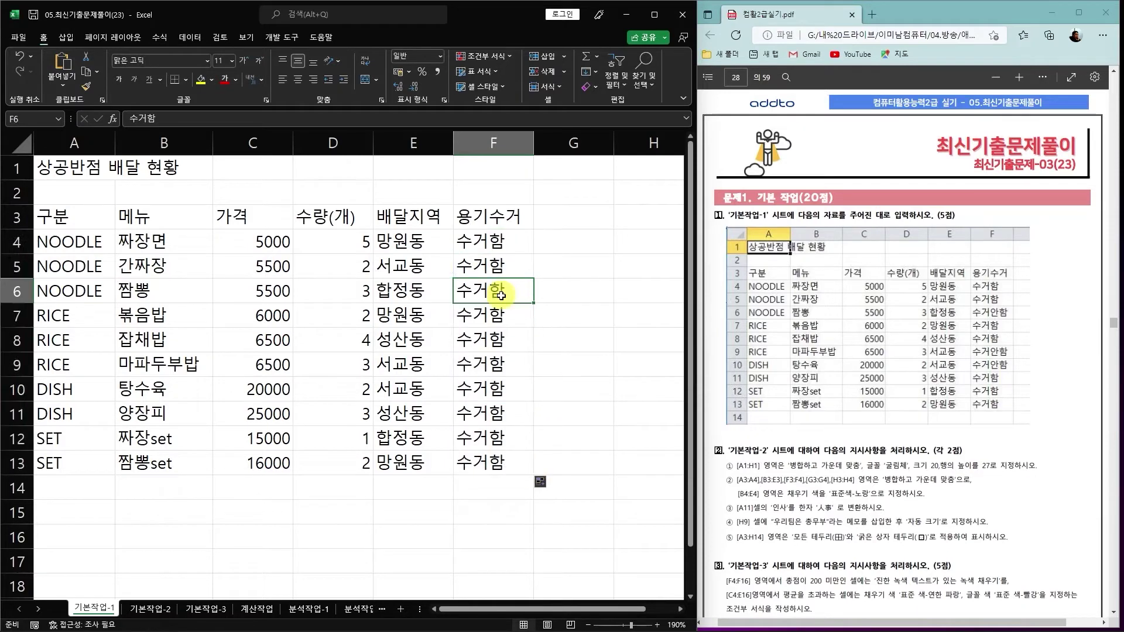
{"action": "type", "text": "ㅅ수거안함"}
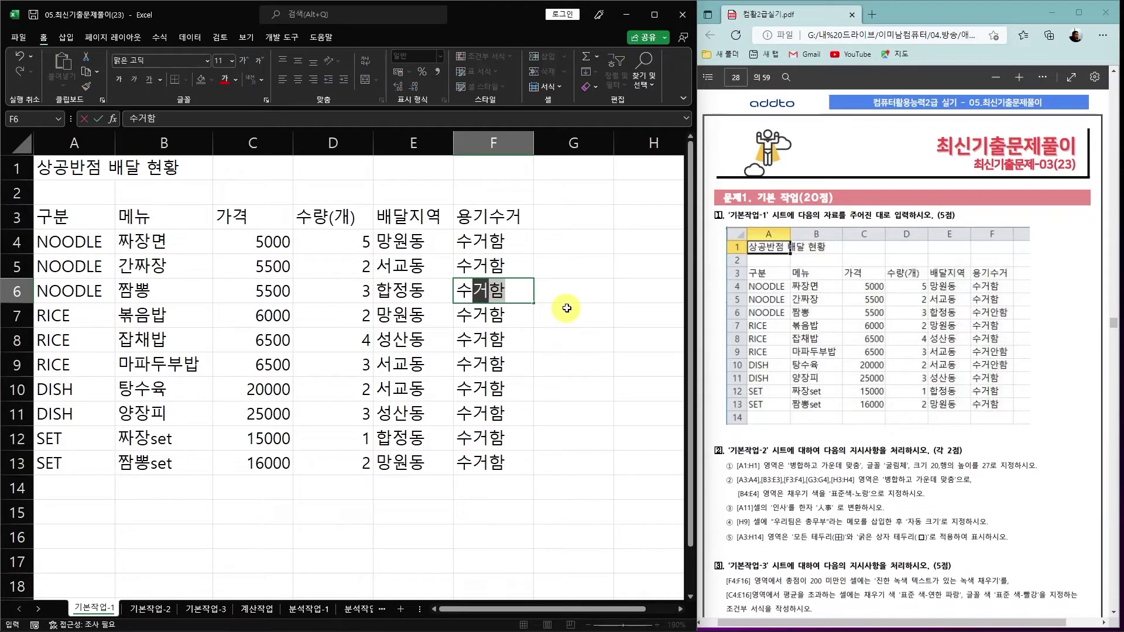
{"action": "key", "text": "Return"}
{"action": "key", "text": "Return"}
{"action": "key", "text": "Return"}
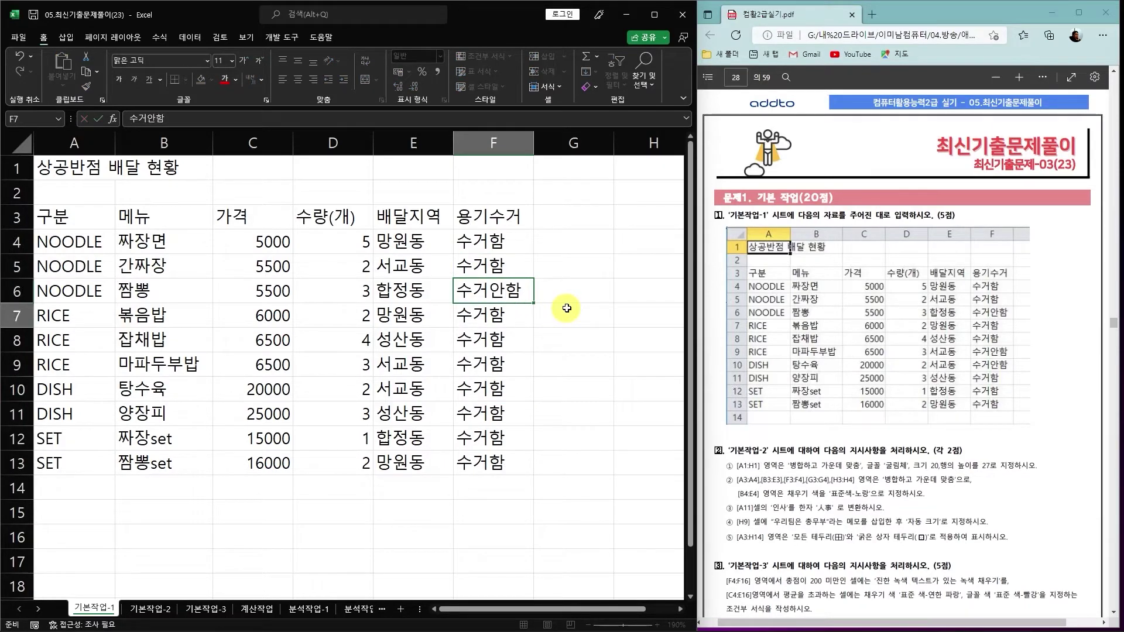
{"action": "type", "text": "수거안함"}
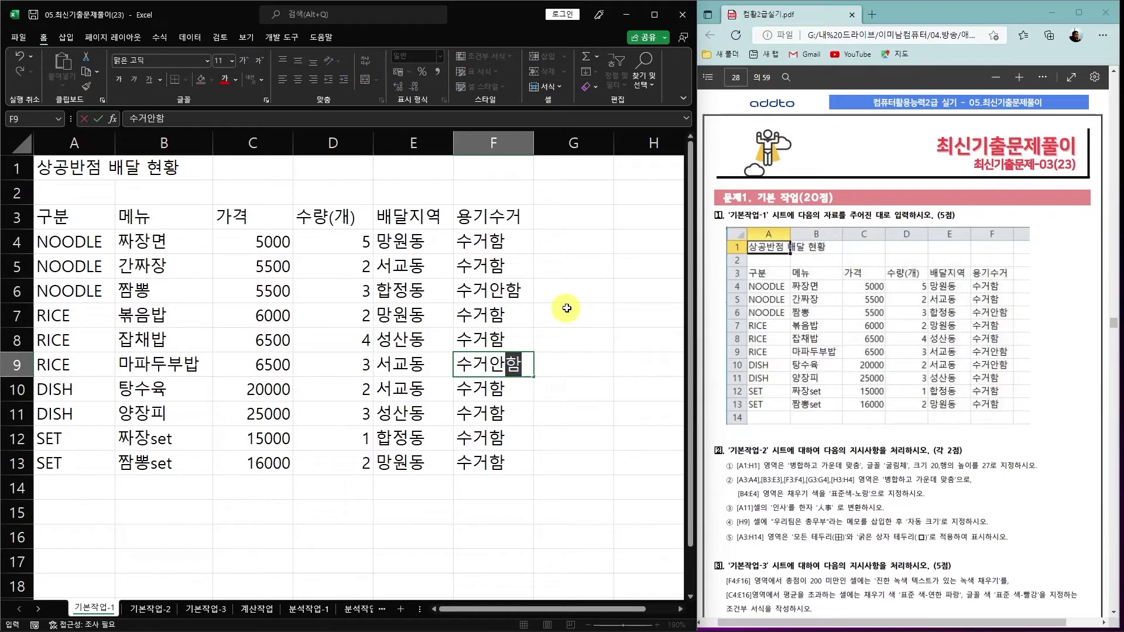
{"action": "key", "text": "Return"}
{"action": "type", "text": "수거안함"}
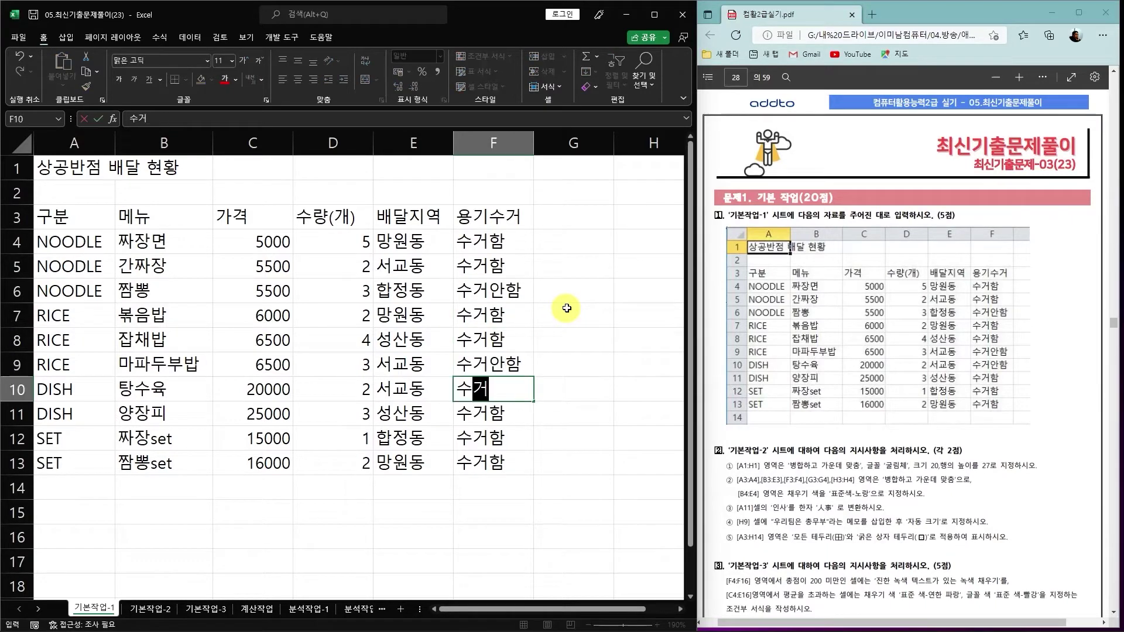
{"action": "key", "text": "Return"}
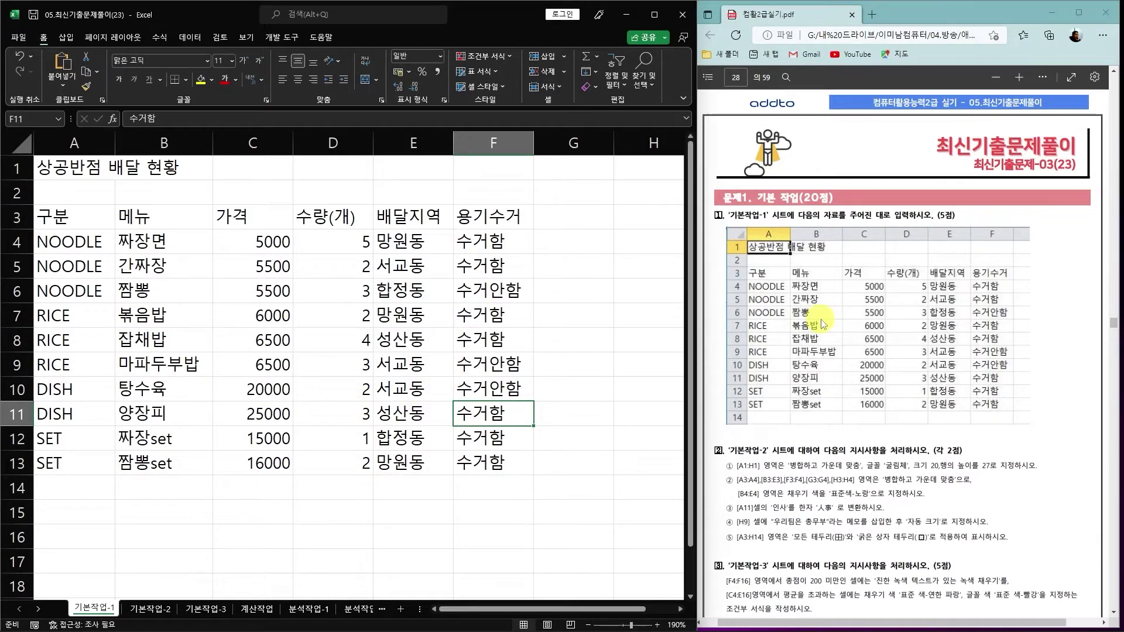
Switch to the 기본작업-2 sheet and merge and center the title across A1:H1
{"action": "scroll", "coordinate": [832, 302], "scroll_direction": "down", "scroll_amount": 5}
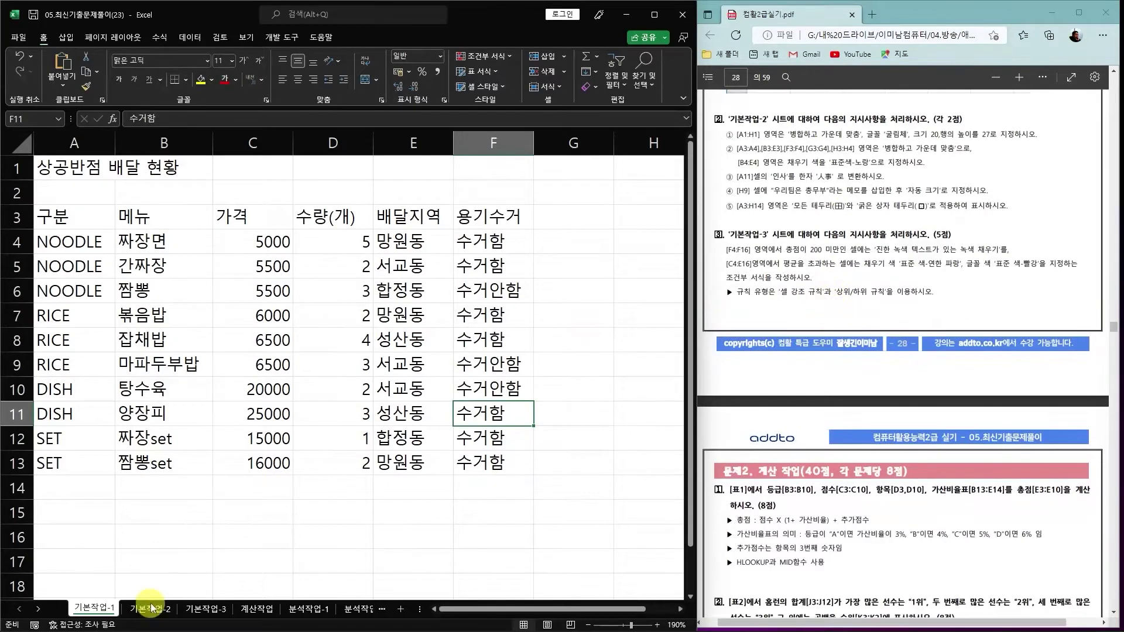
{"action": "left_click", "coordinate": [156, 612]}
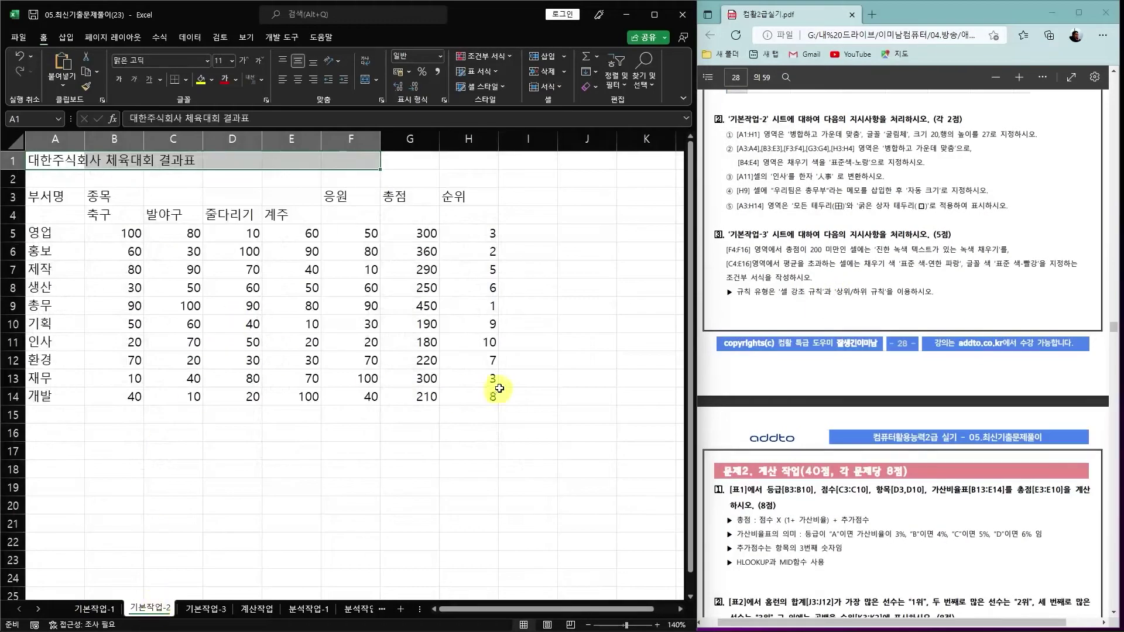
{"action": "left_click", "coordinate": [578, 257]}
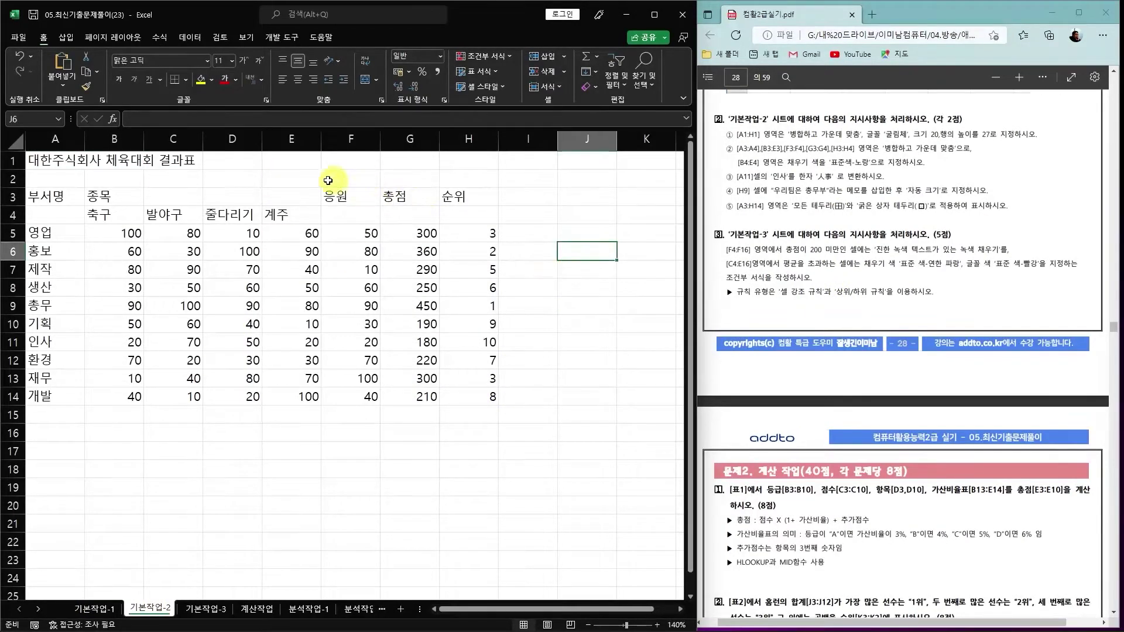
{"action": "left_click", "coordinate": [656, 625]}
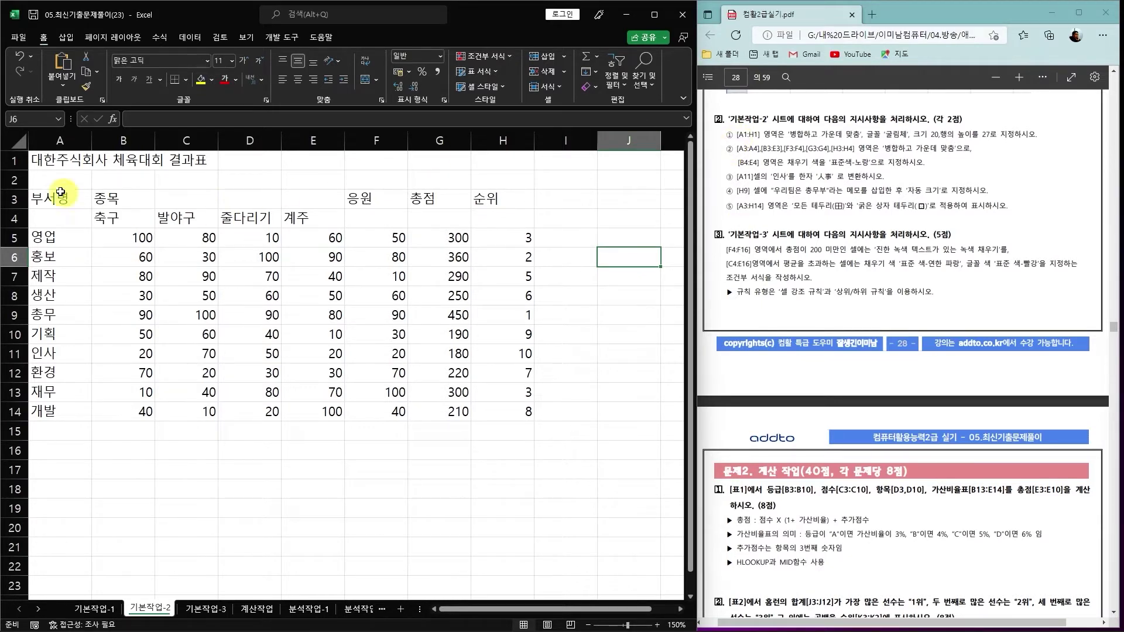
{"action": "left_click_drag", "start_coordinate": [55, 157], "coordinate": [500, 166]}
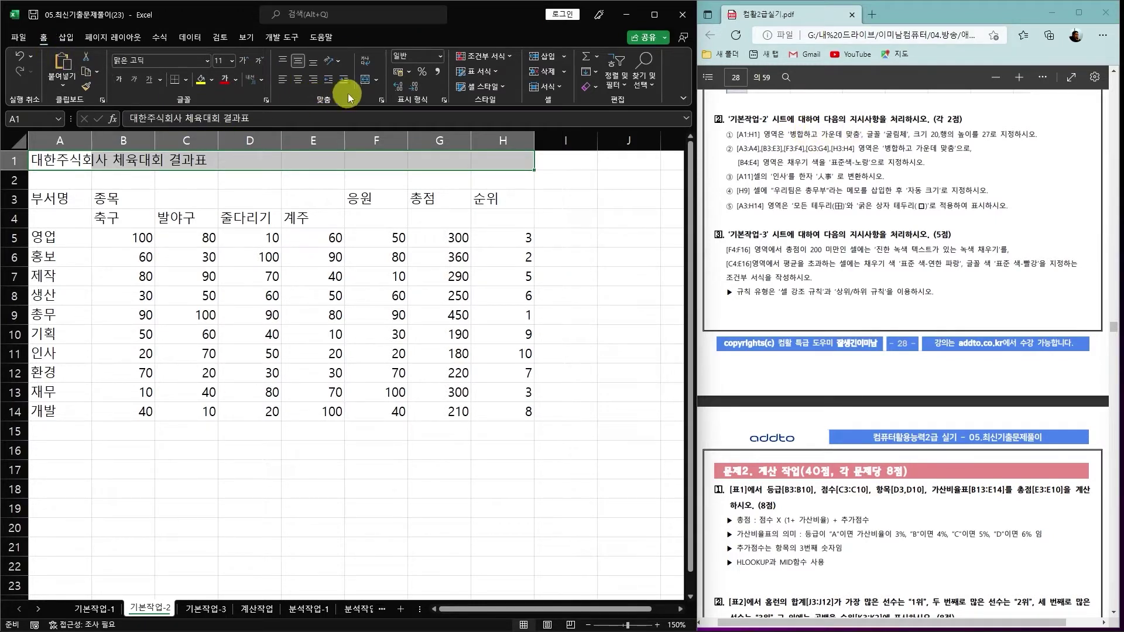
{"action": "left_click", "coordinate": [364, 82]}
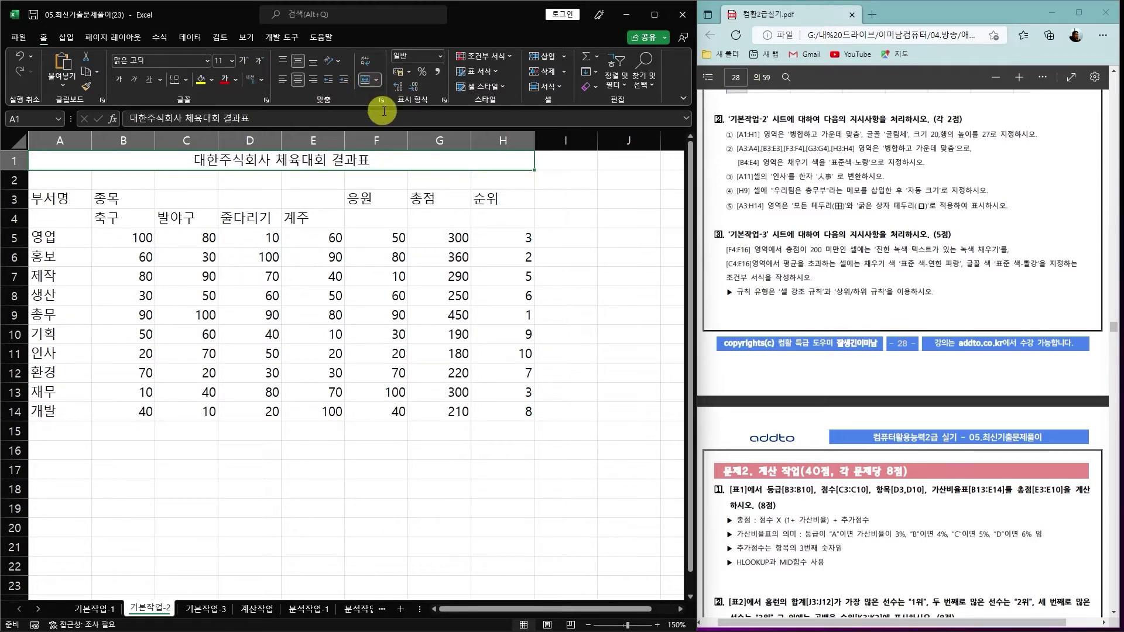
Set the title in A1:H1 to the 굴림체 font at size 20
{"action": "left_click", "coordinate": [163, 61]}
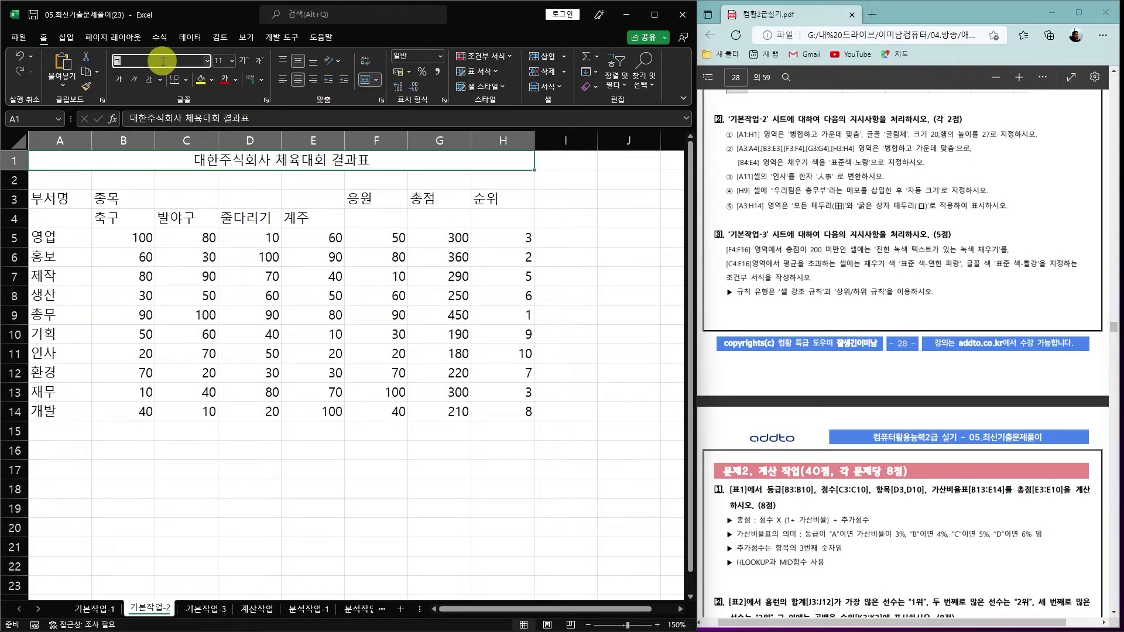
{"action": "type", "text": "굴림체"}
{"action": "key", "text": "Return"}
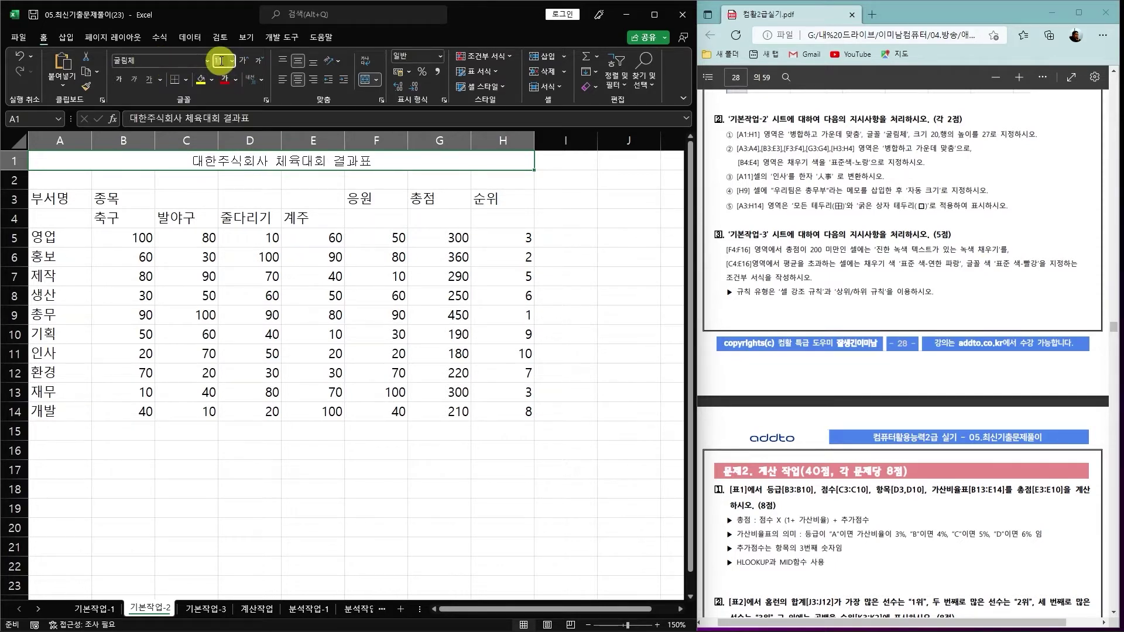
{"action": "key", "text": "Return"}
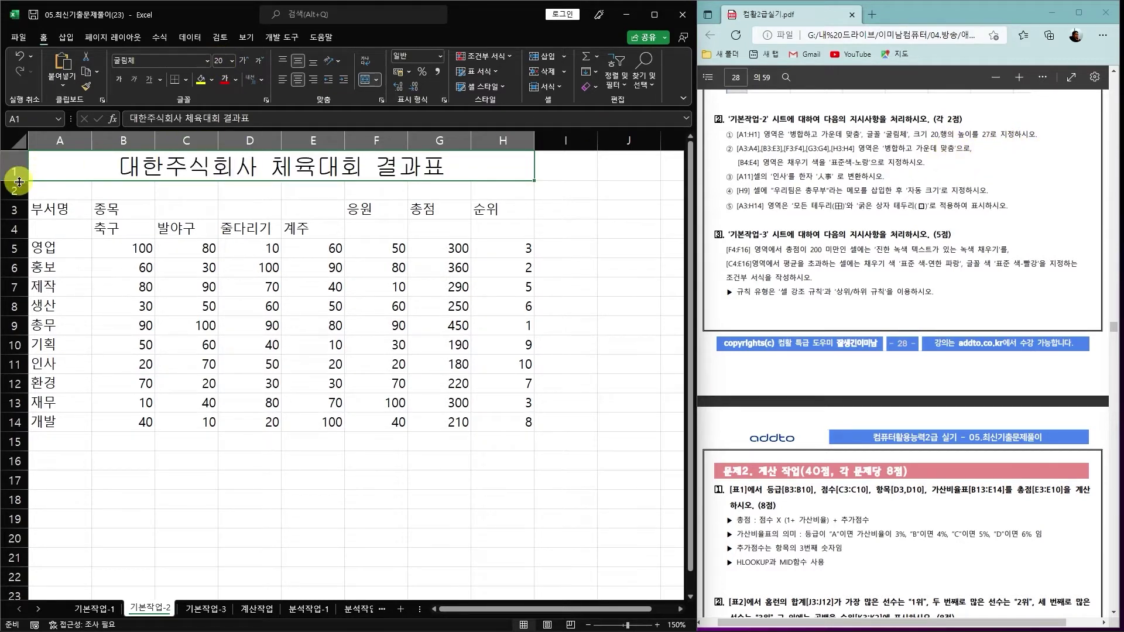
Set the height of row 1 to 27
{"action": "left_click_drag", "start_coordinate": [19, 182], "coordinate": [22, 184]}
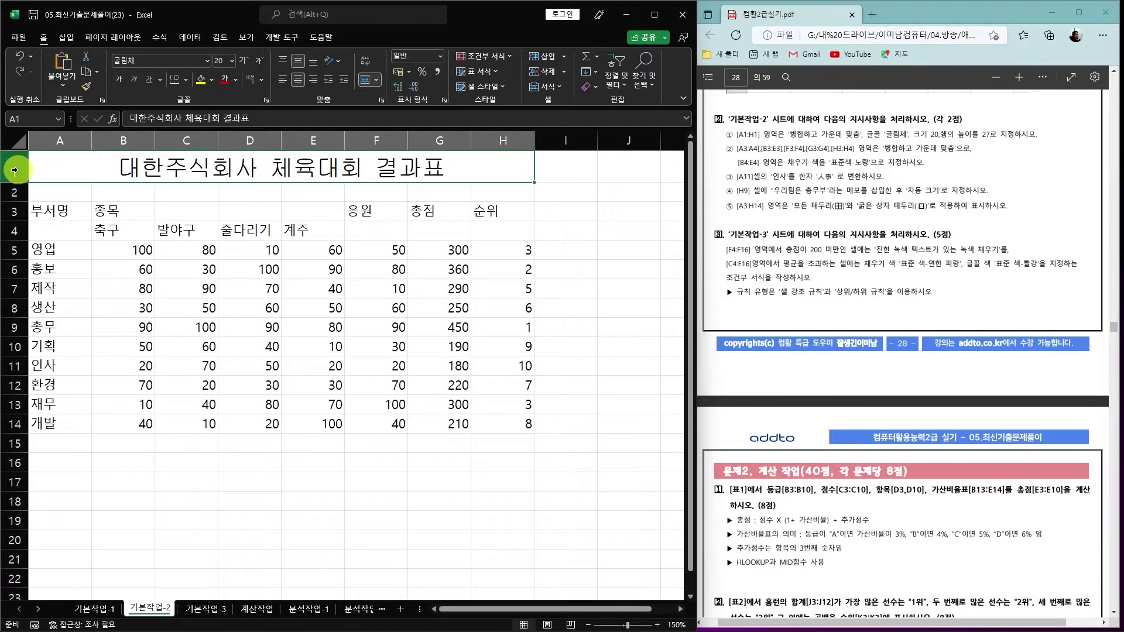
{"action": "right_click", "coordinate": [14, 170]}
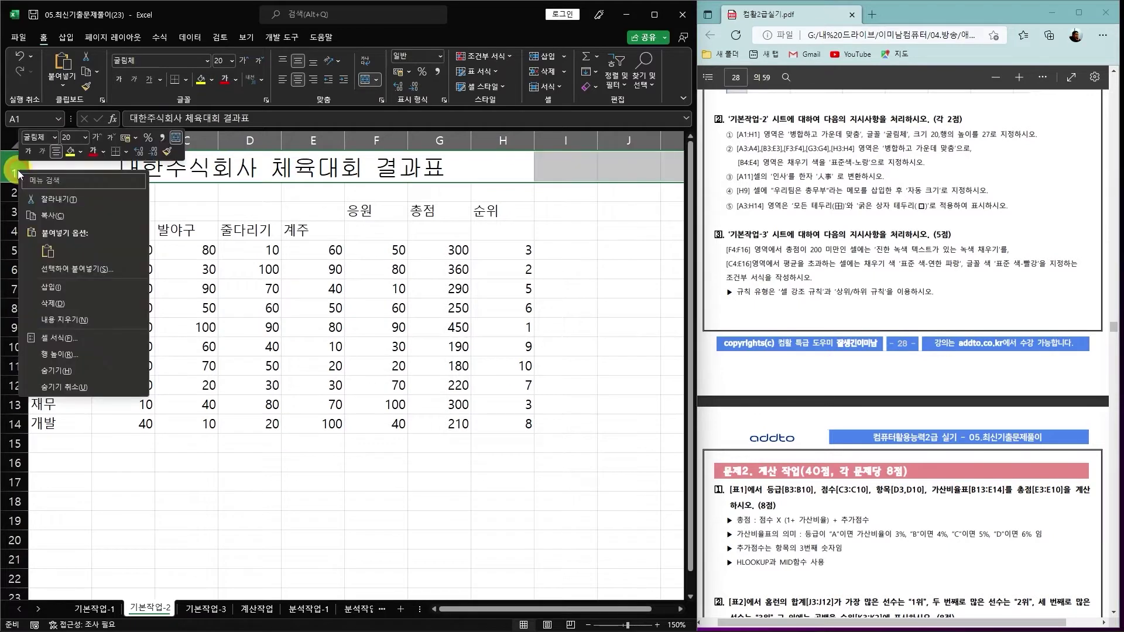
{"action": "left_click", "coordinate": [58, 354]}
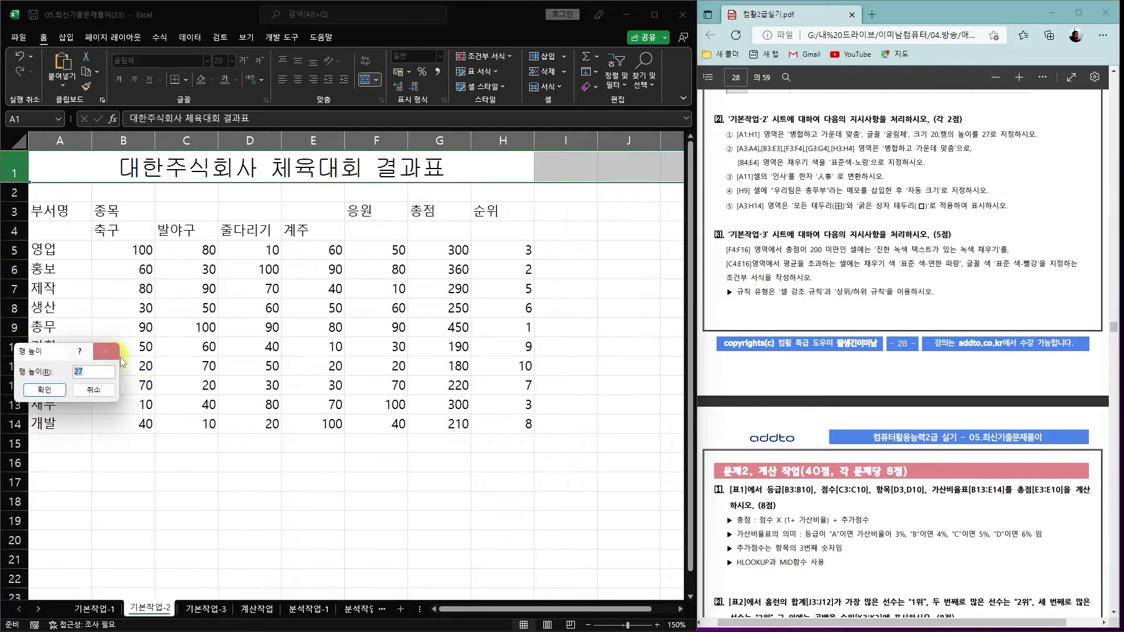
{"action": "left_click", "coordinate": [44, 391]}
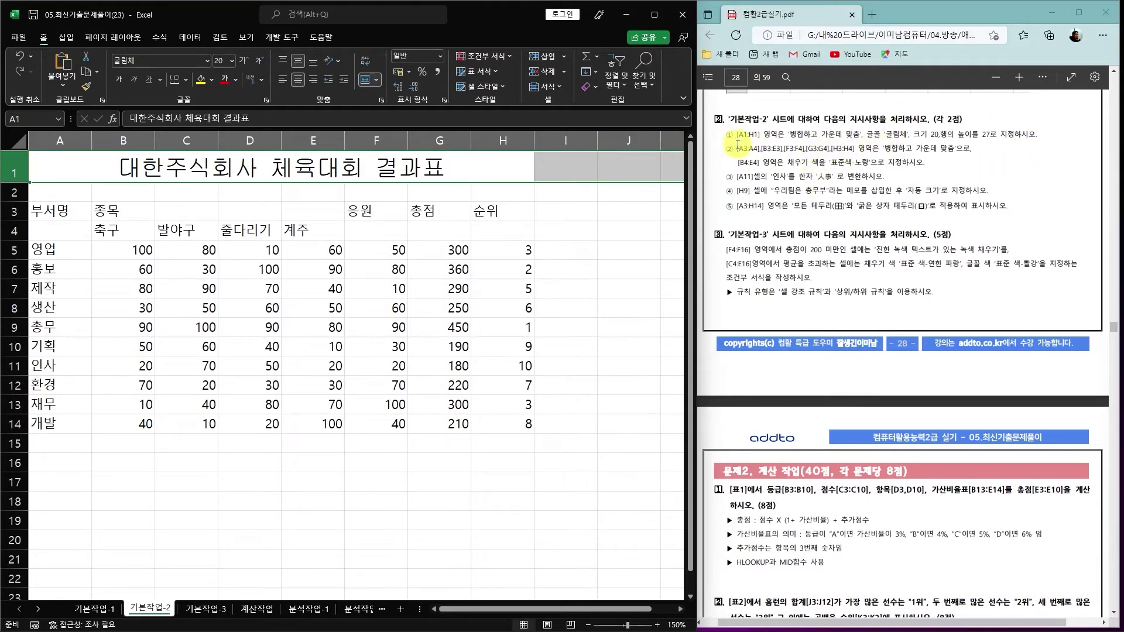
Merge and center A3:A4, B3:E3, F3:F4, G3:G4 and H3:H4, and fill B4:E4 with standard yellow
{"action": "left_click", "coordinate": [52, 213]}
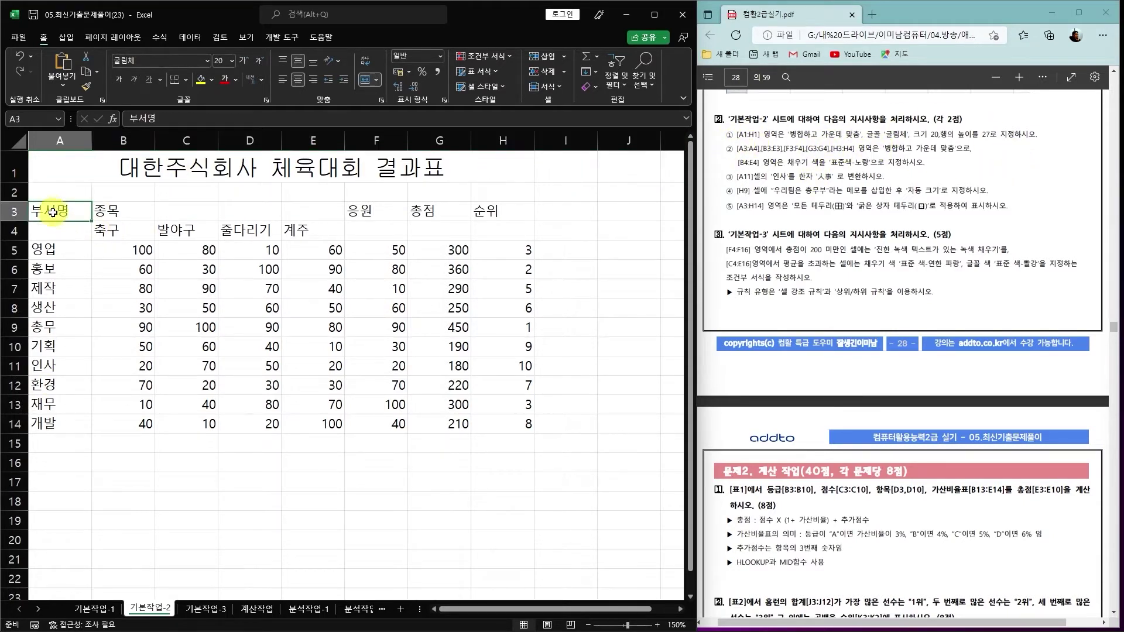
{"action": "left_click_drag", "start_coordinate": [53, 212], "coordinate": [53, 231]}
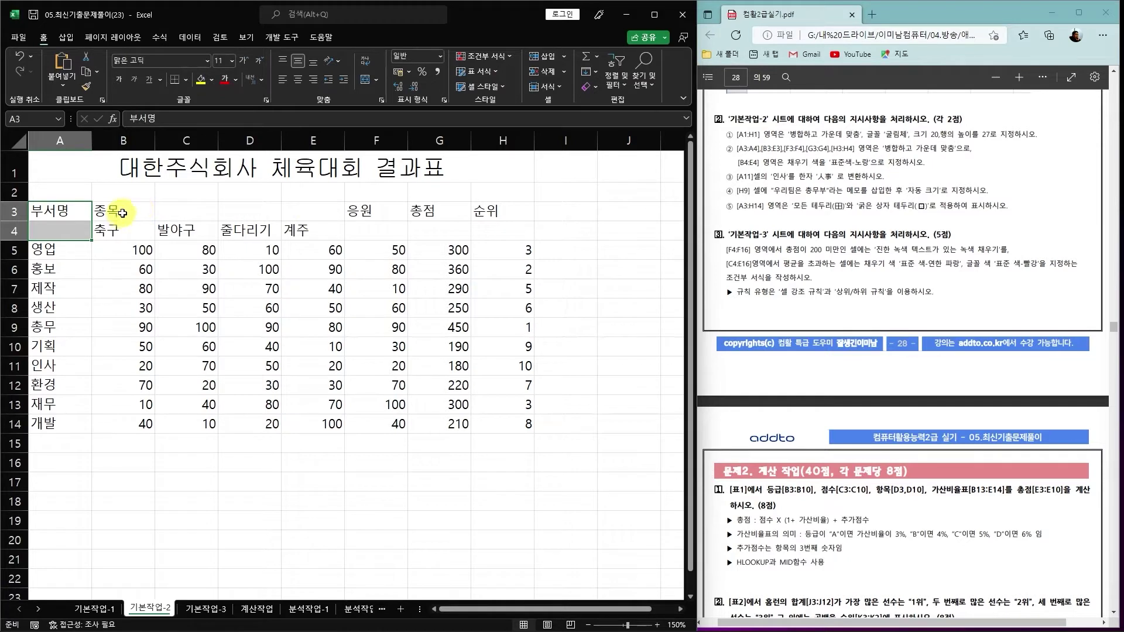
{"action": "left_click_drag", "start_coordinate": [126, 211], "coordinate": [438, 234]}
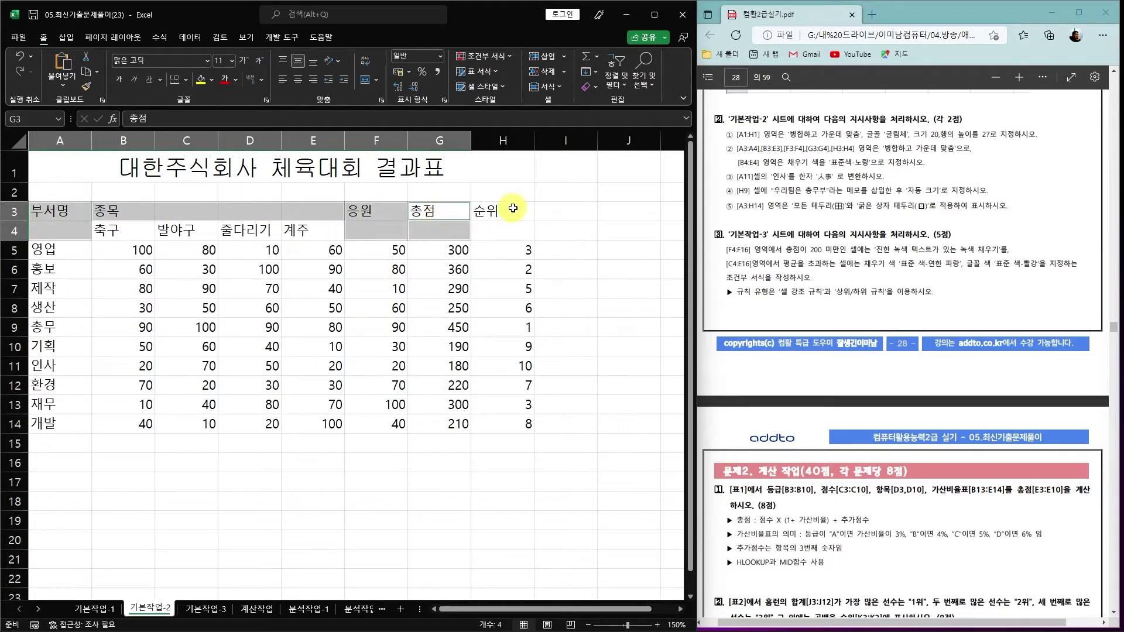
{"action": "left_click_drag", "start_coordinate": [514, 210], "coordinate": [515, 235]}
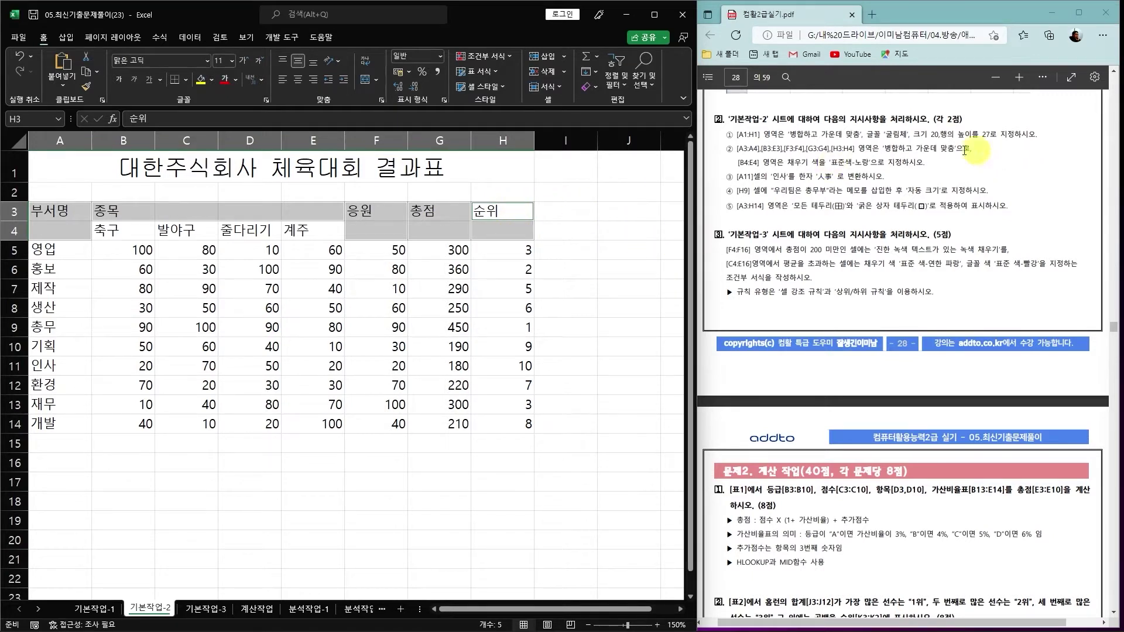
{"action": "left_click", "coordinate": [364, 82]}
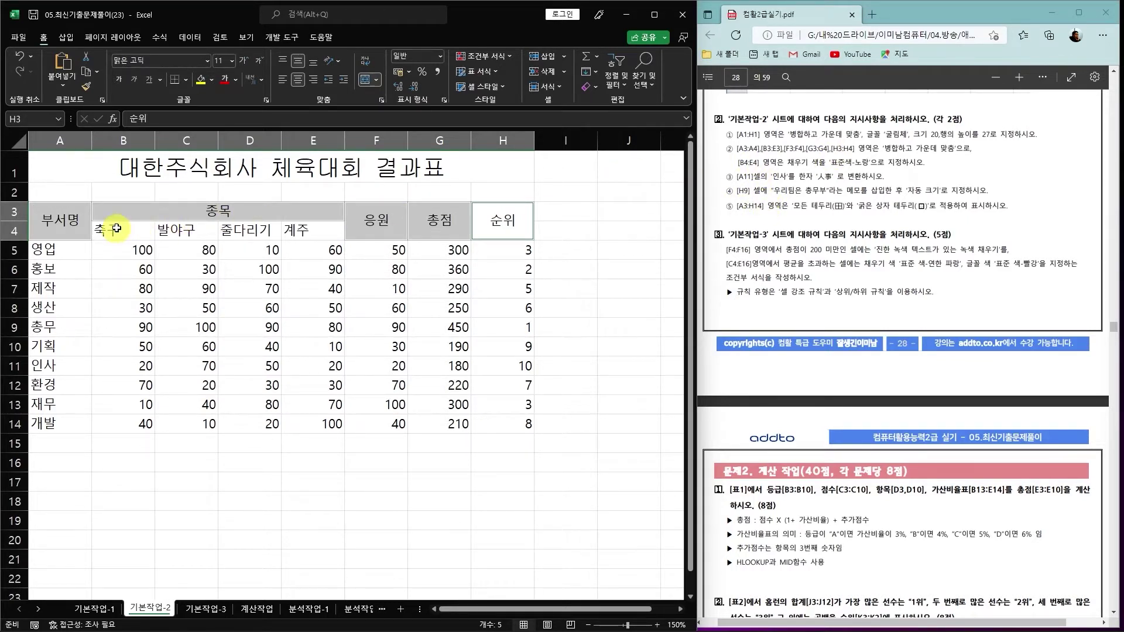
{"action": "left_click_drag", "start_coordinate": [116, 228], "coordinate": [325, 233]}
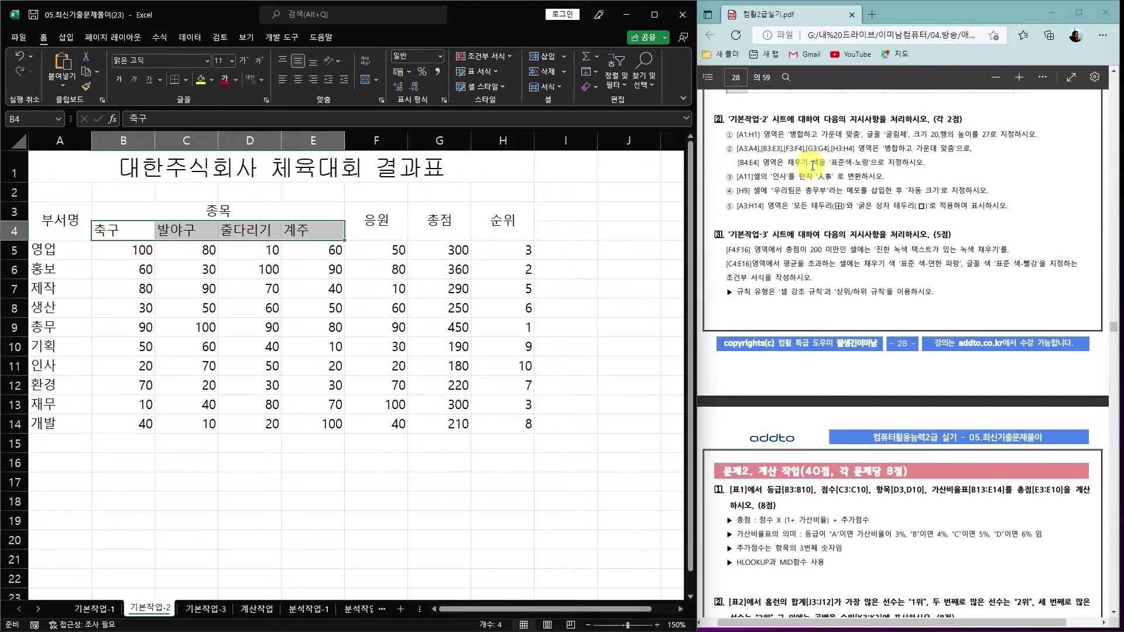
{"action": "left_click", "coordinate": [202, 77]}
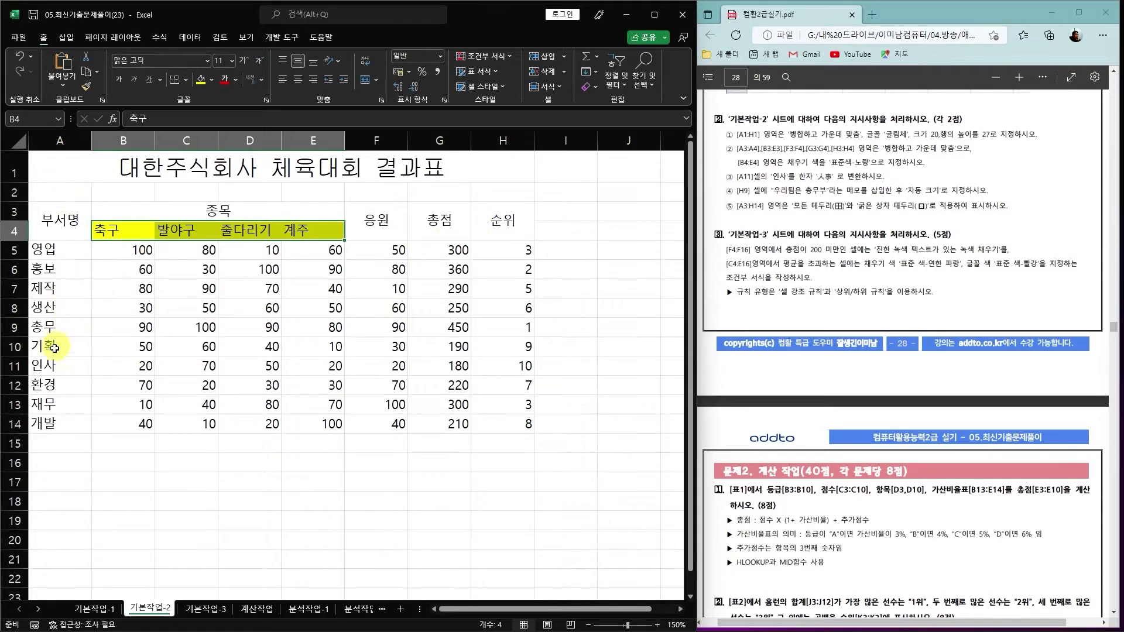
Convert 인사 in cell A11 to the Hanja 人事
{"action": "double_click", "coordinate": [52, 369]}
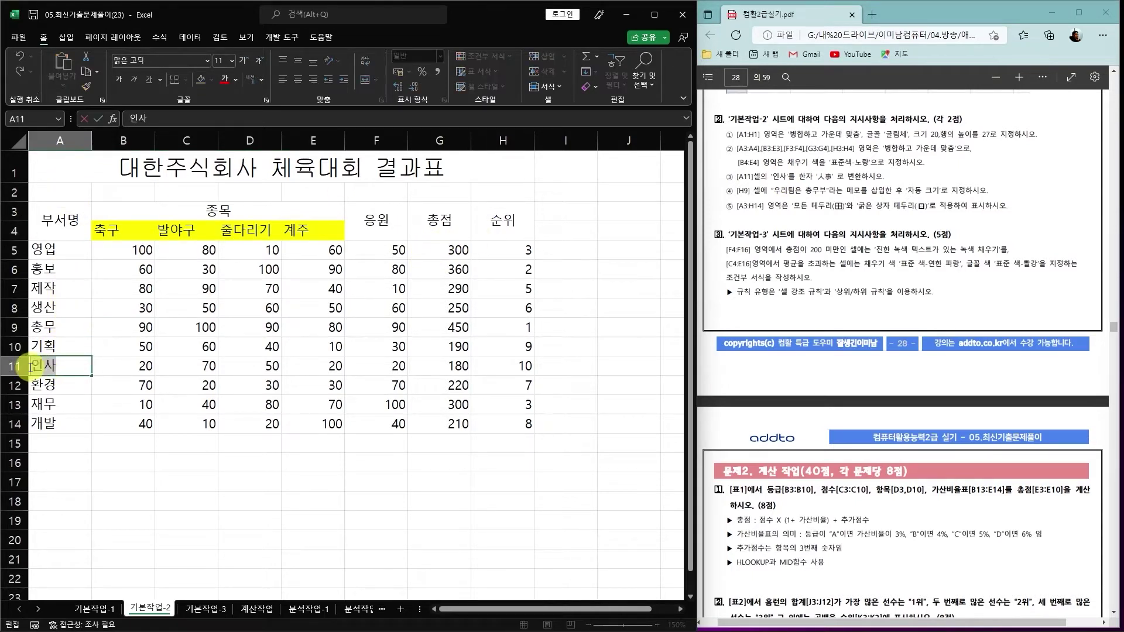
{"action": "key", "text": "shift+Home"}
{"action": "key", "text": "Hangul_Hanja"}
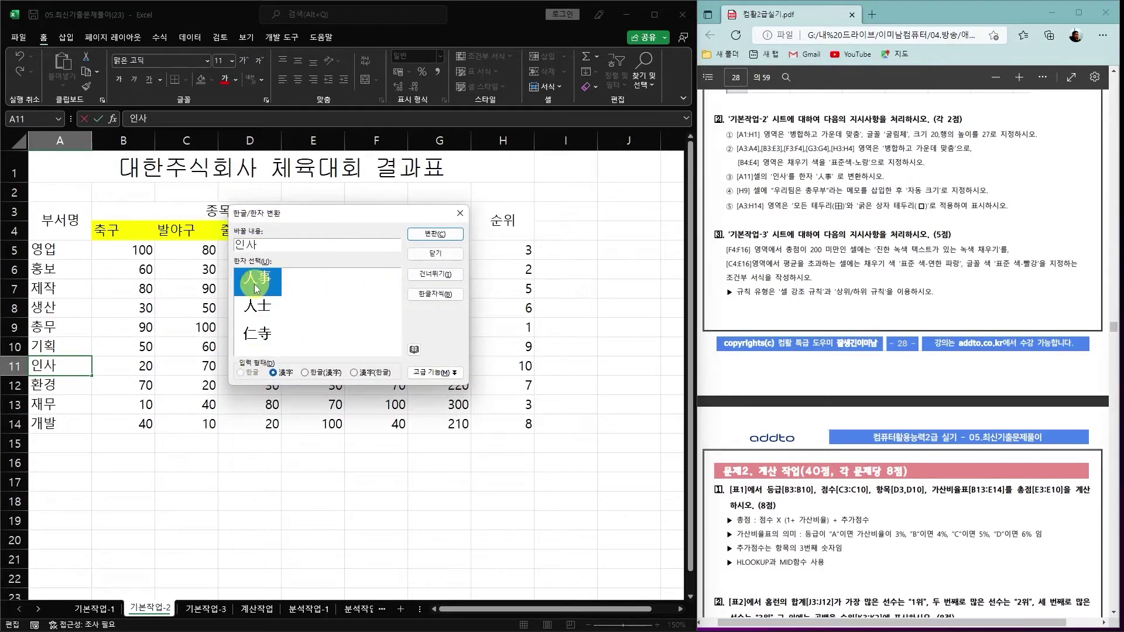
{"action": "left_click", "coordinate": [431, 235]}
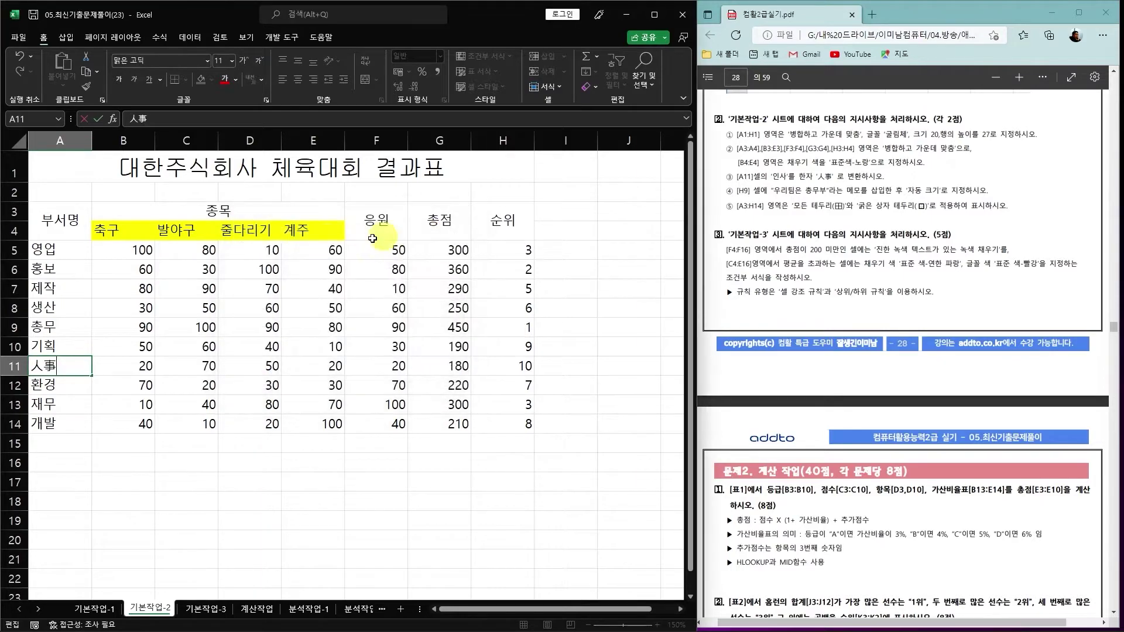
{"action": "key", "text": "Return"}
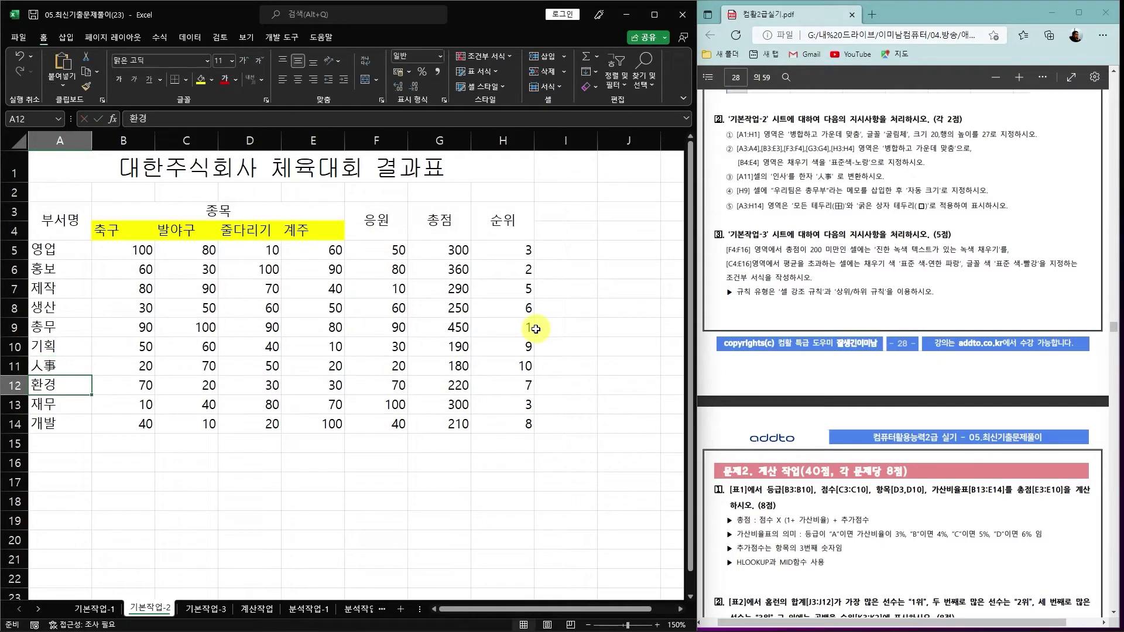
Insert a memo reading 우리팀은 총무부 on cell H9
{"action": "left_click", "coordinate": [497, 134]}
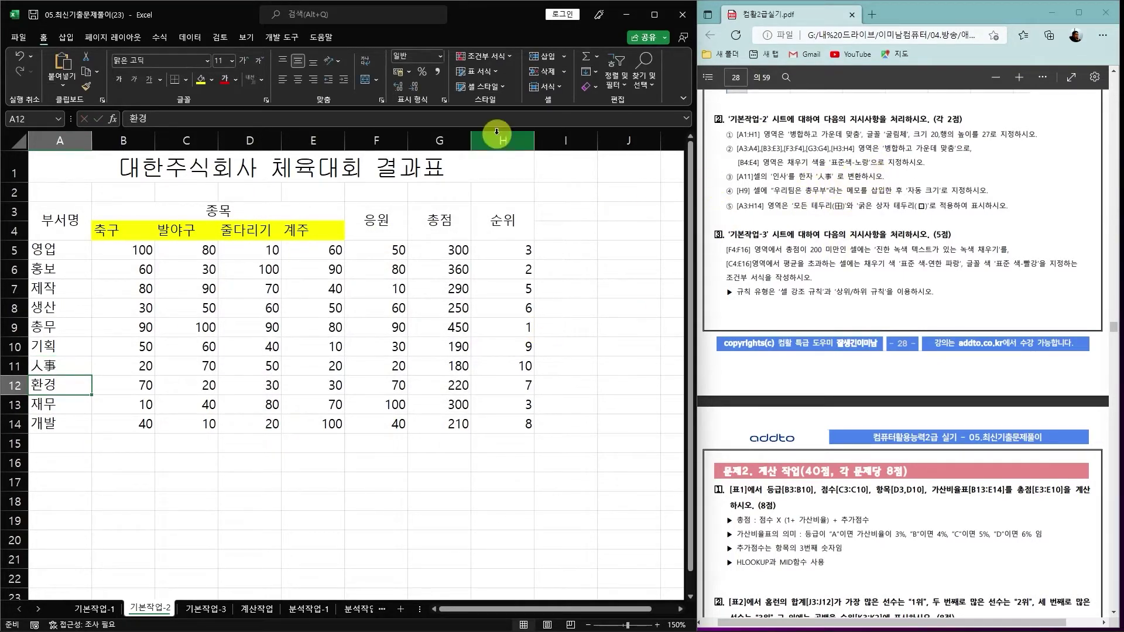
{"action": "left_click", "coordinate": [505, 326]}
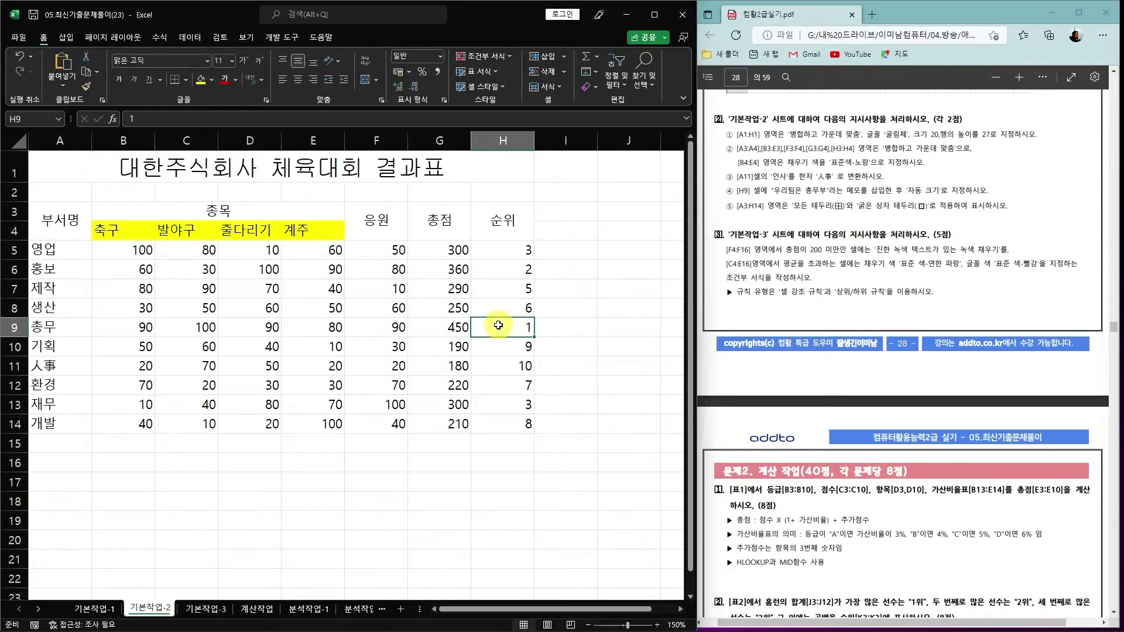
{"action": "right_click", "coordinate": [499, 327]}
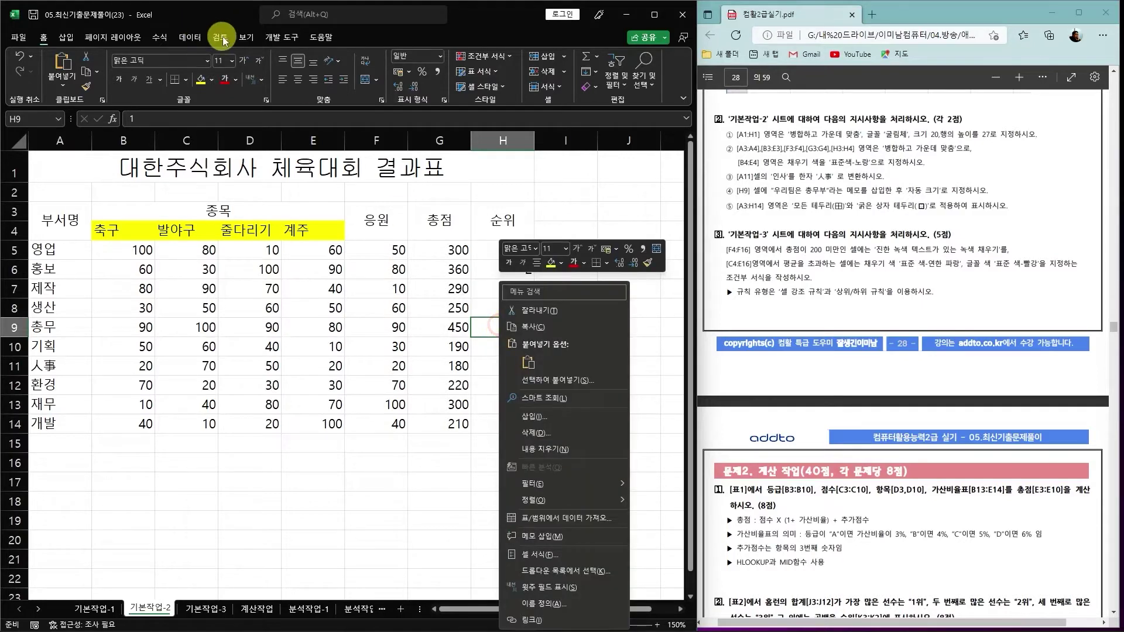
{"action": "left_click", "coordinate": [553, 536]}
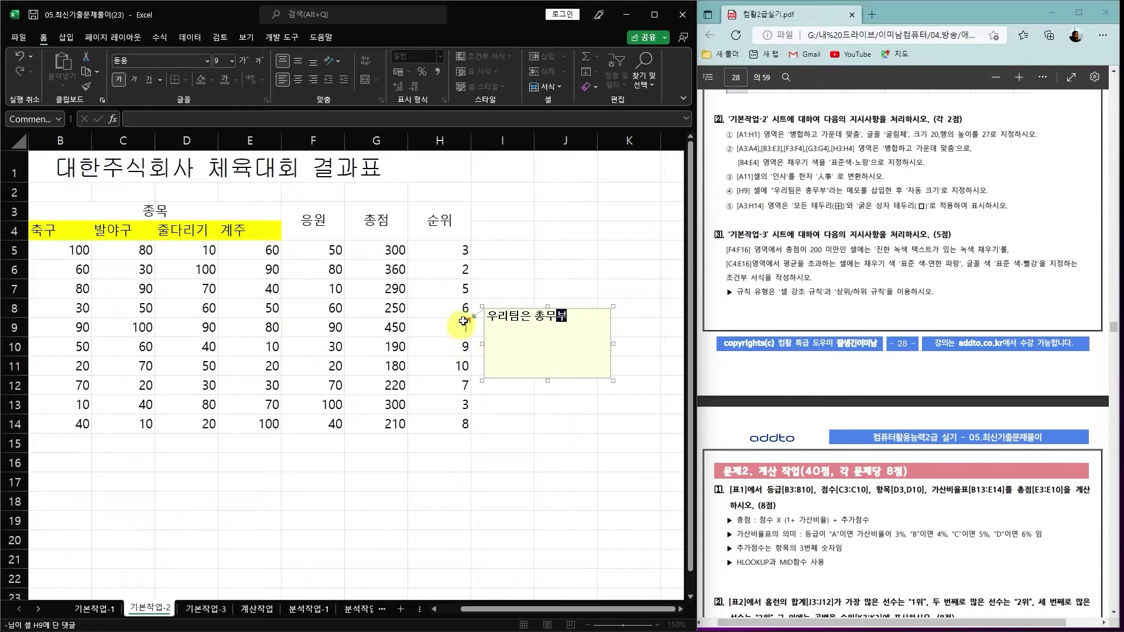
{"action": "left_click", "coordinate": [573, 317]}
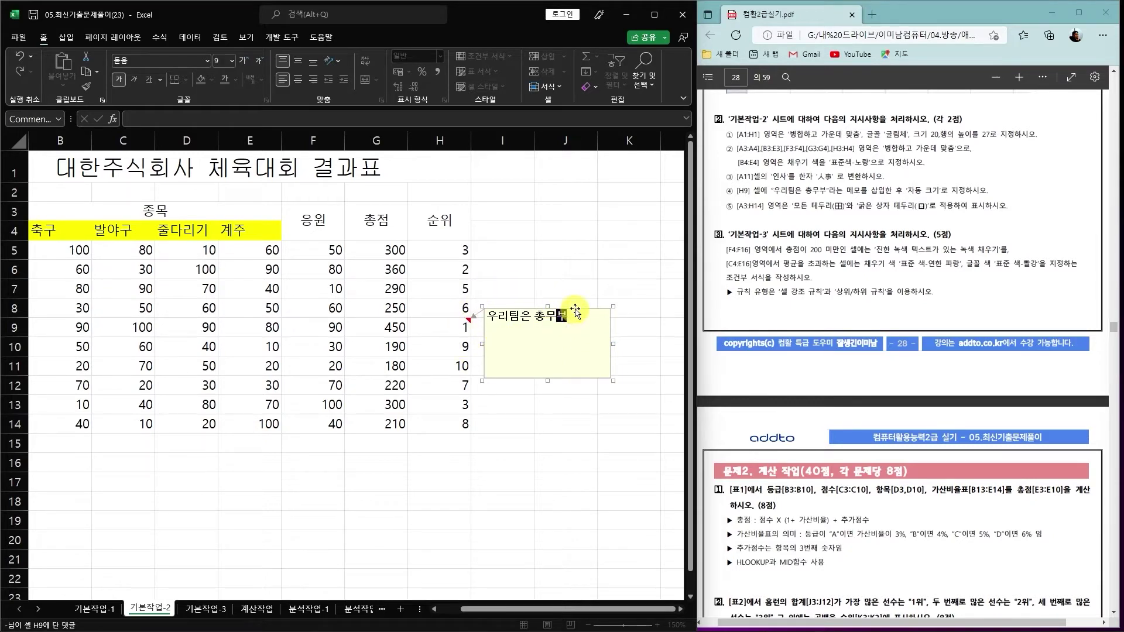
Set the memo on cell H9 to automatic size (자동 크기) in its alignment formatting
{"action": "left_click", "coordinate": [575, 309]}
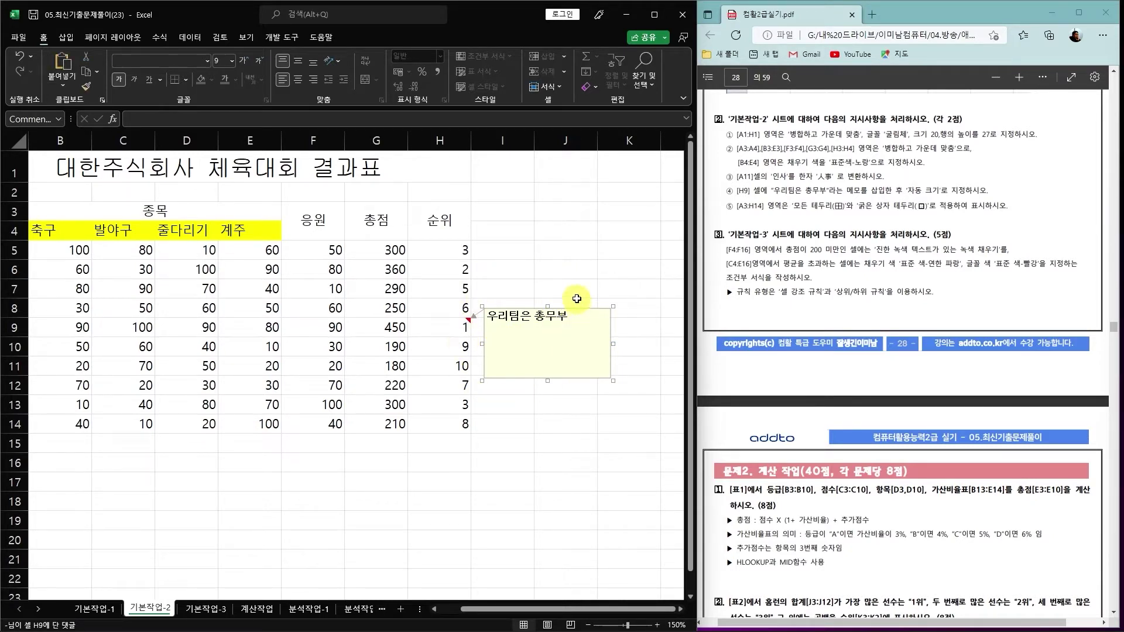
{"action": "right_click", "coordinate": [573, 308]}
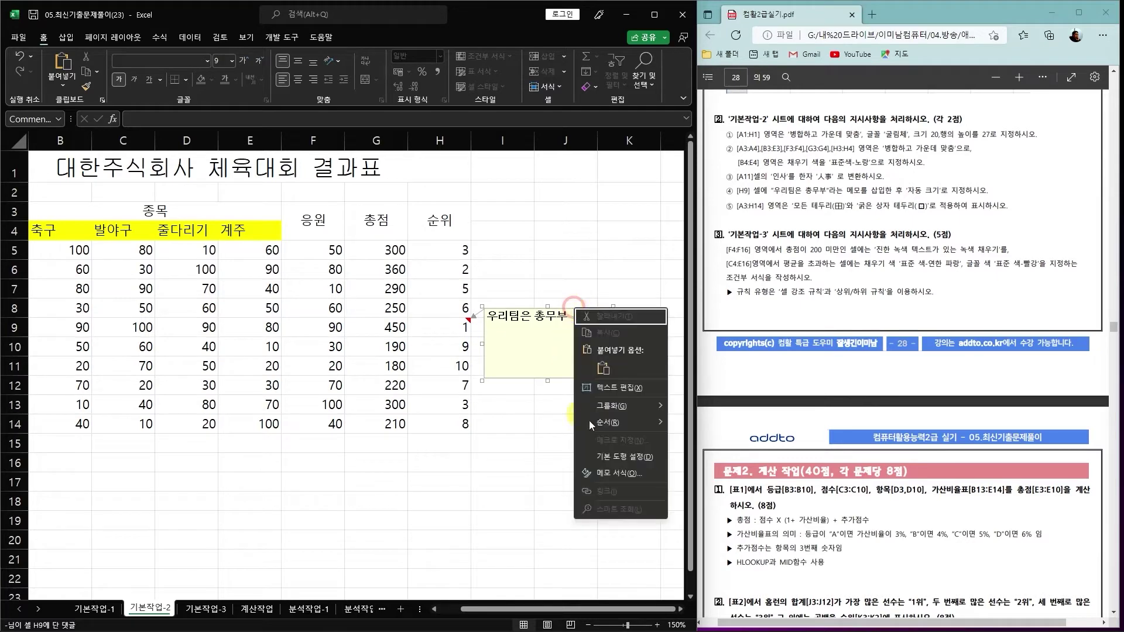
{"action": "left_click", "coordinate": [620, 472]}
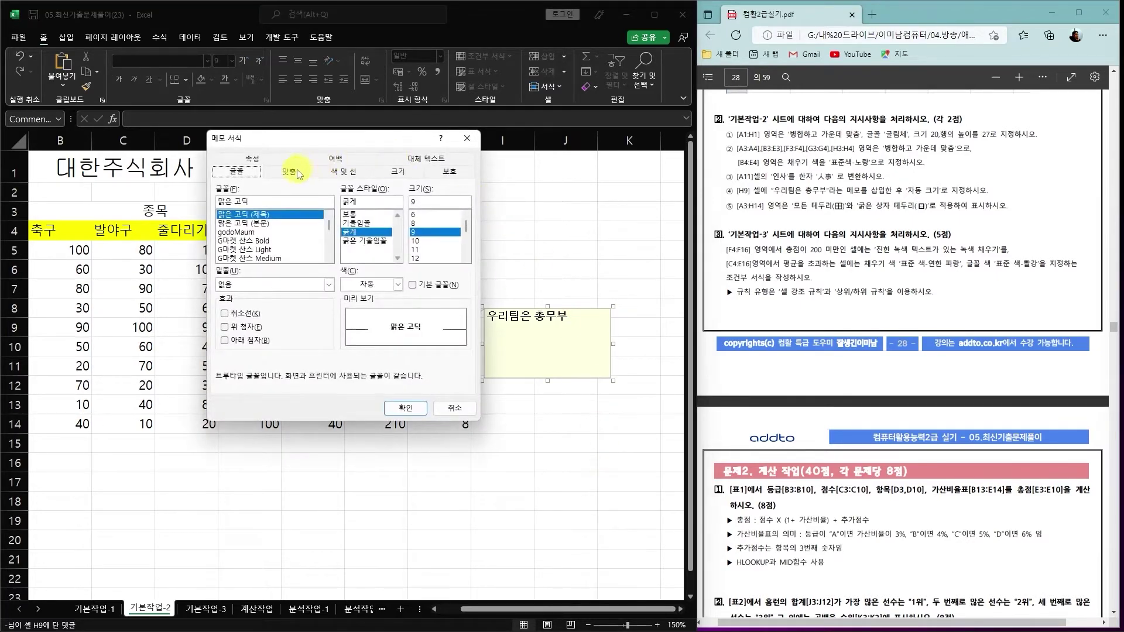
{"action": "left_click", "coordinate": [289, 171]}
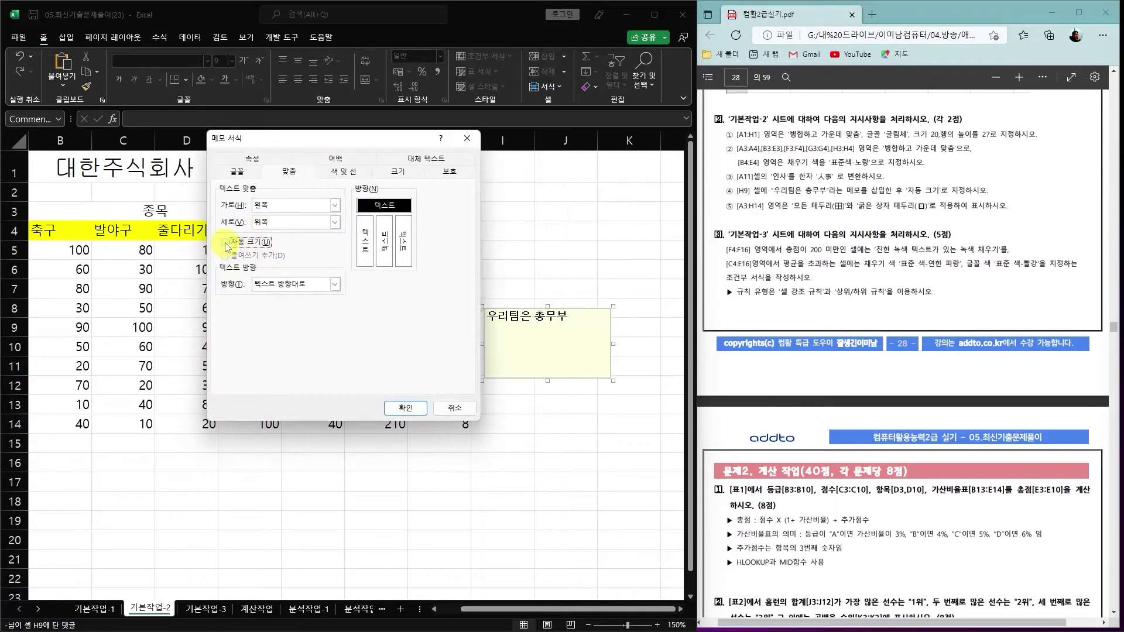
{"action": "left_click", "coordinate": [405, 408]}
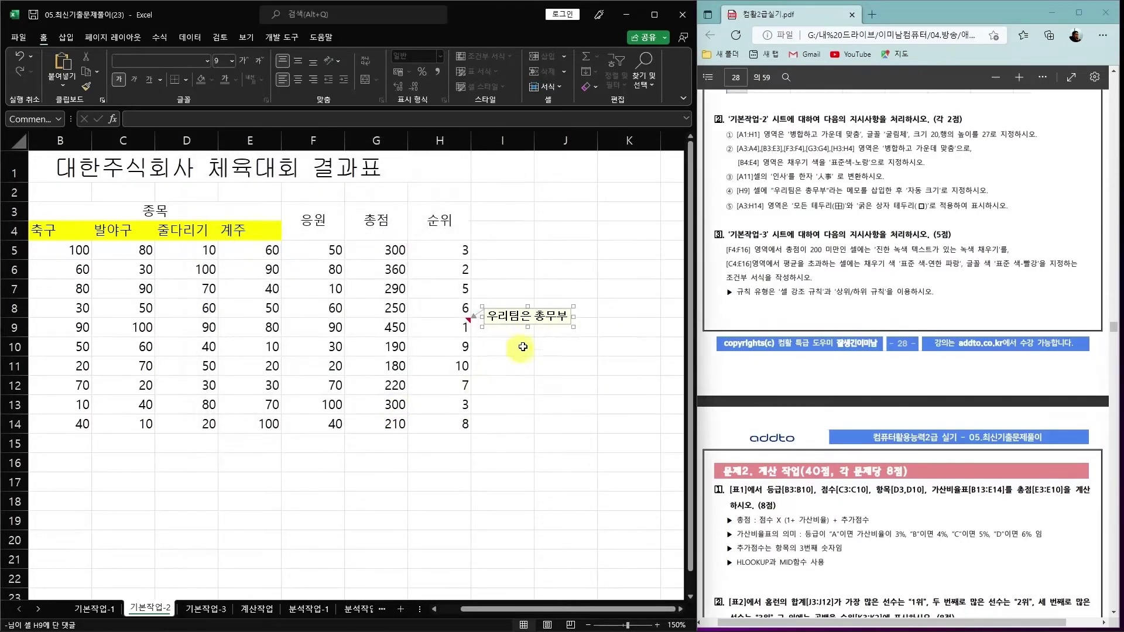
{"action": "left_click", "coordinate": [570, 367]}
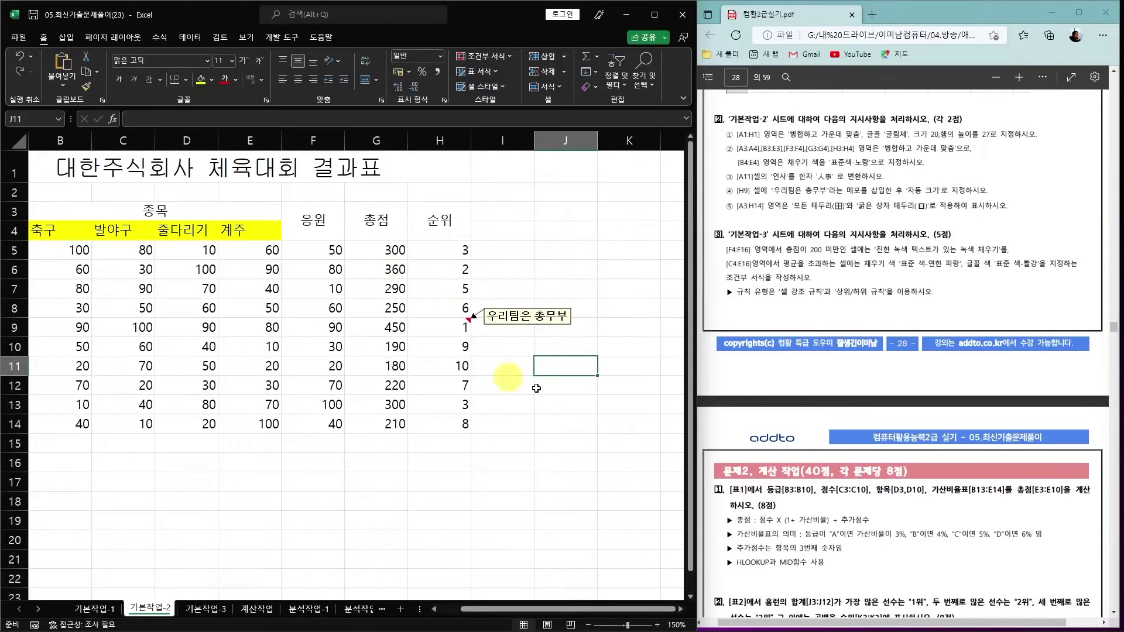
Turn off the display of all memos, check the memo on H9, and turn the display back on
{"action": "left_click", "coordinate": [220, 37]}
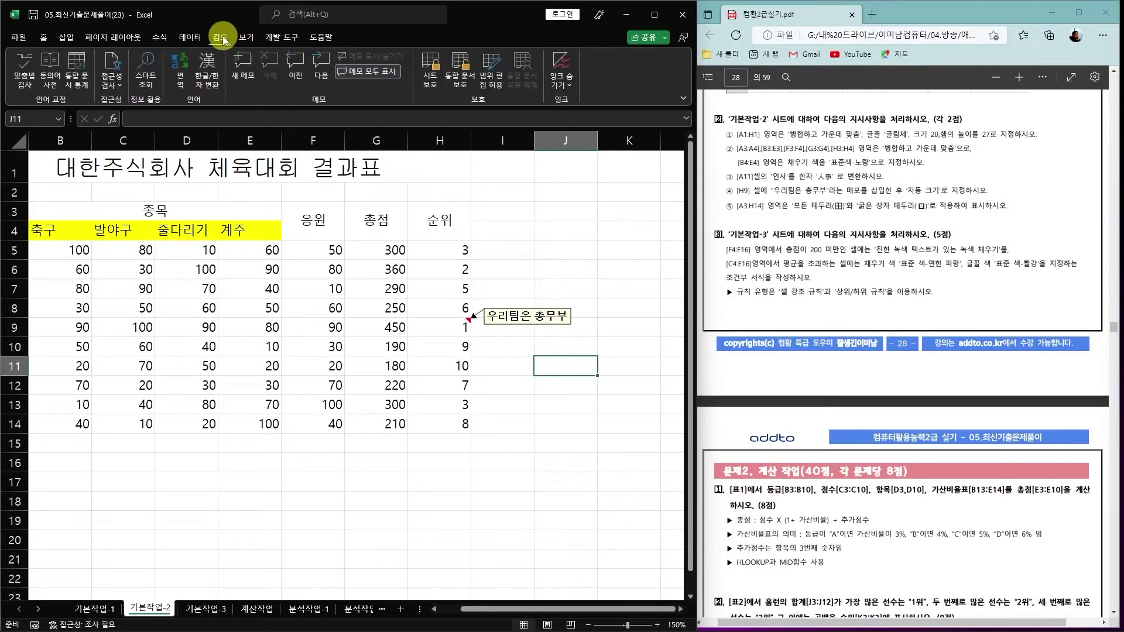
{"action": "left_click", "coordinate": [367, 70]}
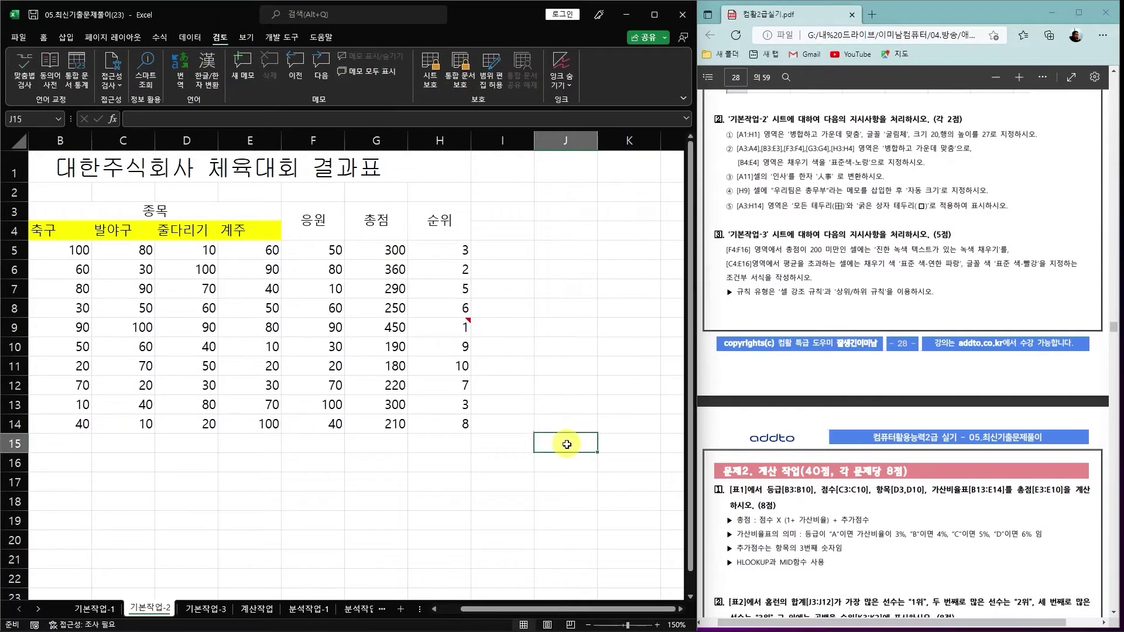
{"action": "left_click", "coordinate": [313, 481]}
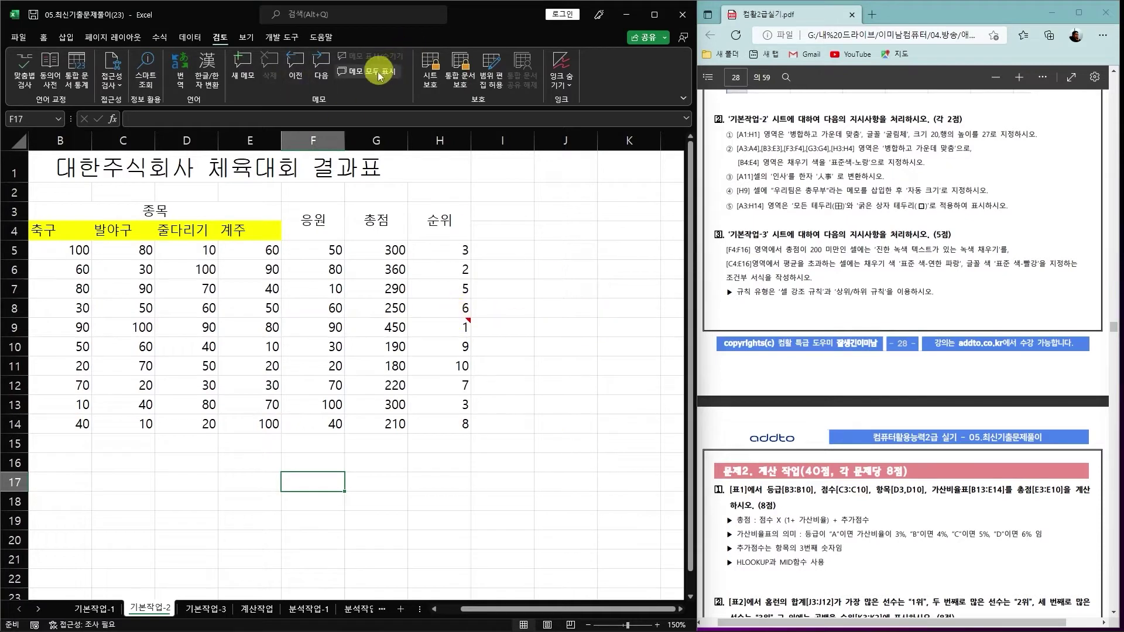
{"action": "mouse_move", "coordinate": [450, 319]}
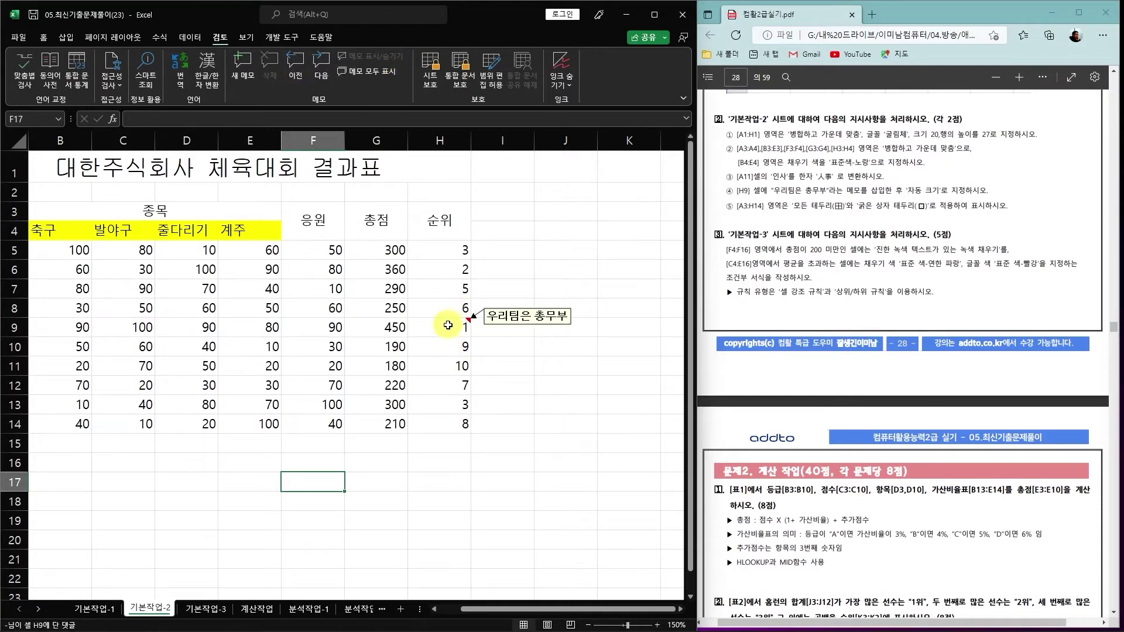
{"action": "left_click", "coordinate": [372, 73]}
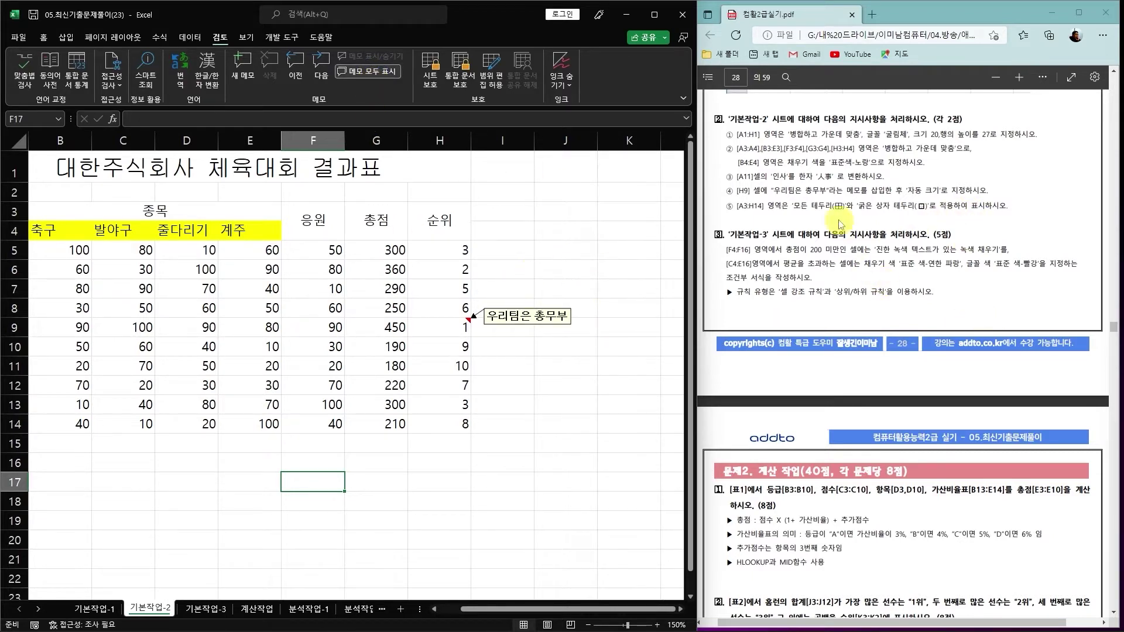
Apply all borders (모든 테두리) and a thick outside border (굵은 바깥쪽 테두리) to A3:H14
{"action": "left_click_drag", "start_coordinate": [593, 610], "coordinate": [495, 618]}
{"action": "left_click_drag", "start_coordinate": [65, 215], "coordinate": [500, 425]}
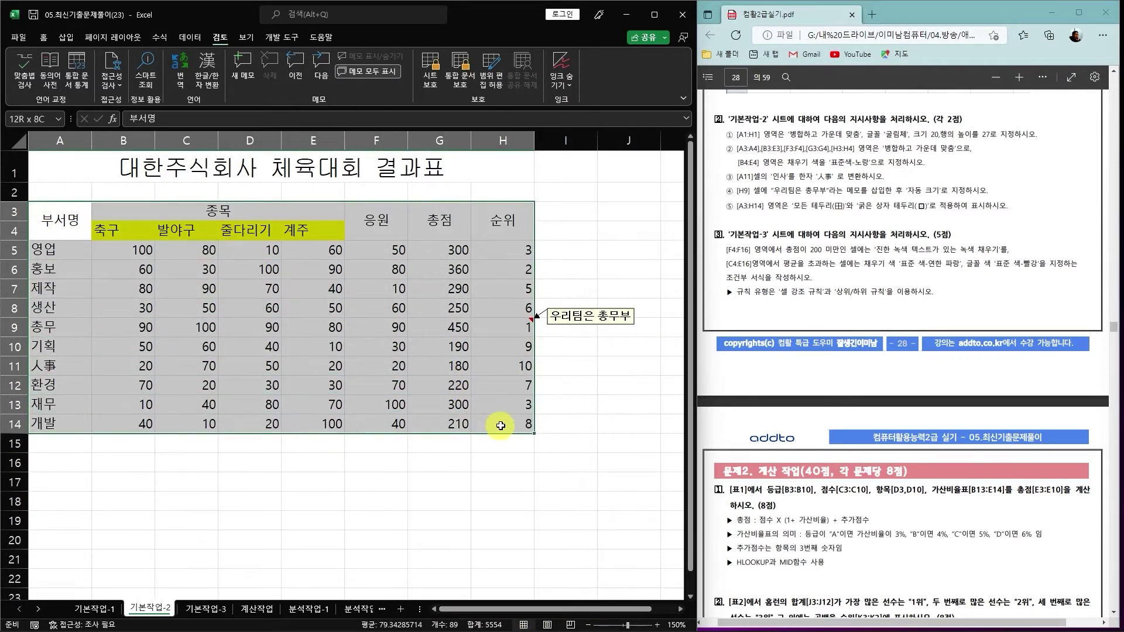
{"action": "left_click", "coordinate": [45, 37]}
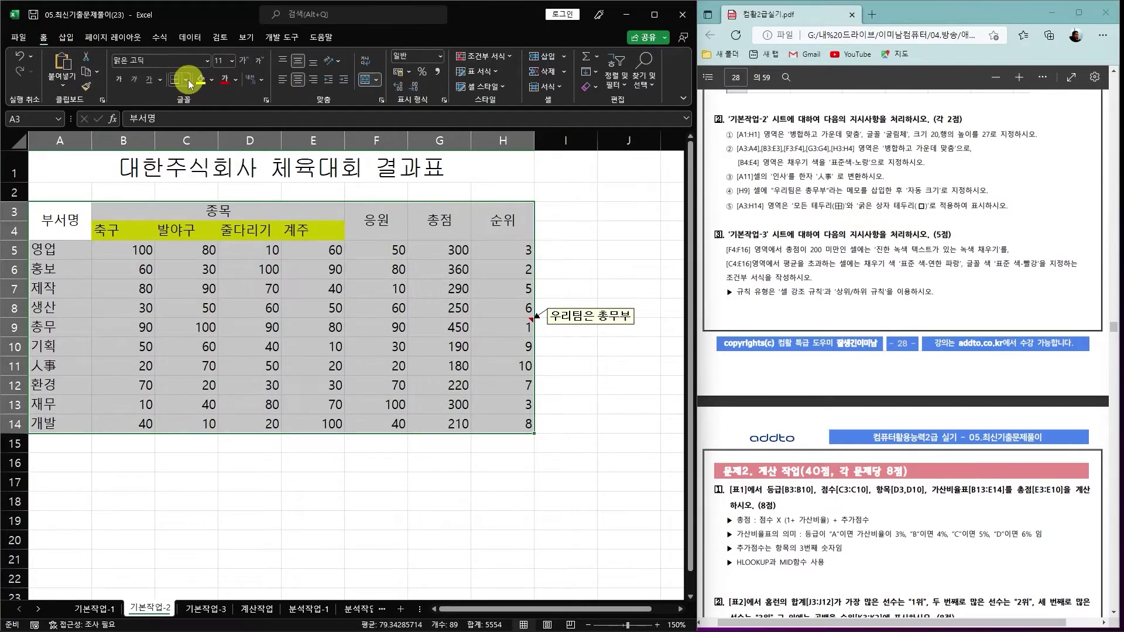
{"action": "left_click", "coordinate": [188, 79]}
{"action": "left_click", "coordinate": [209, 192]}
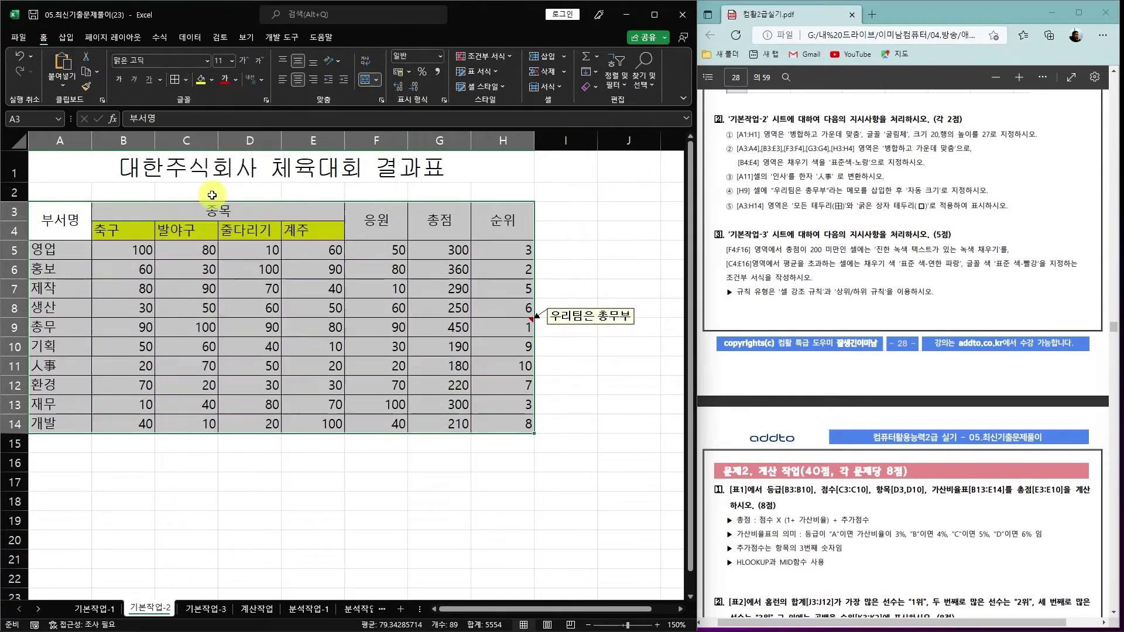
{"action": "left_click", "coordinate": [185, 80]}
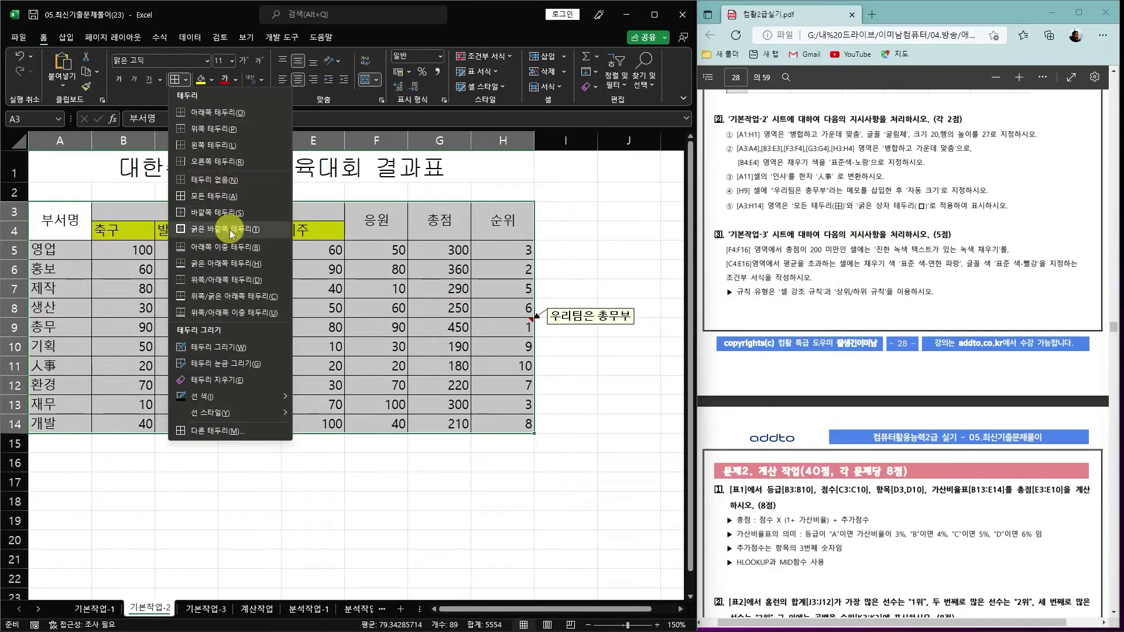
{"action": "left_click", "coordinate": [230, 229]}
{"action": "left_click", "coordinate": [413, 507]}
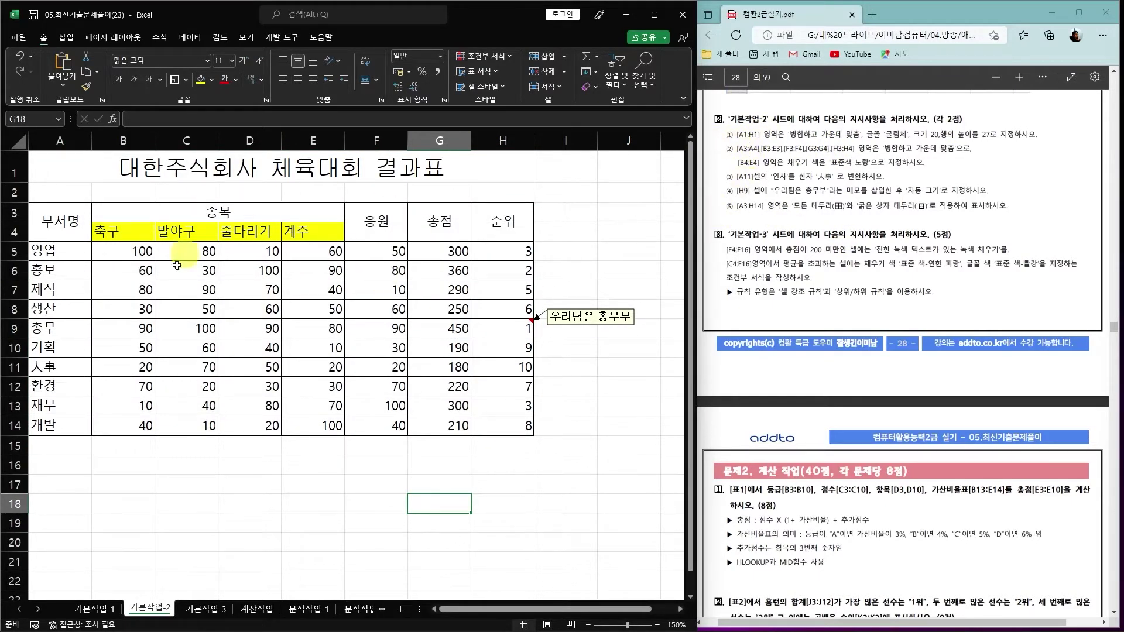
Review the 기본작업-3 instructions in the PDF and switch to the 기본작업-3 sheet
{"action": "scroll", "coordinate": [903, 322], "scroll_direction": "up", "scroll_amount": 3}
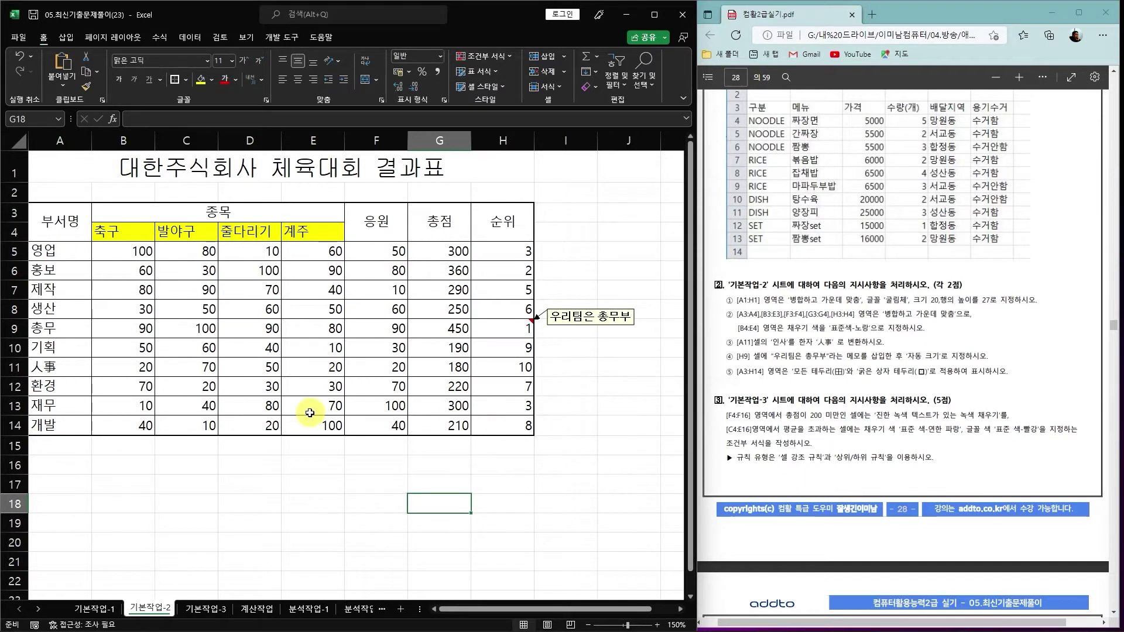
{"action": "scroll", "coordinate": [307, 410], "scroll_direction": "down", "scroll_amount": 3}
{"action": "scroll", "coordinate": [801, 392], "scroll_direction": "down", "scroll_amount": 3}
{"action": "scroll", "coordinate": [801, 393], "scroll_direction": "down", "scroll_amount": 2}
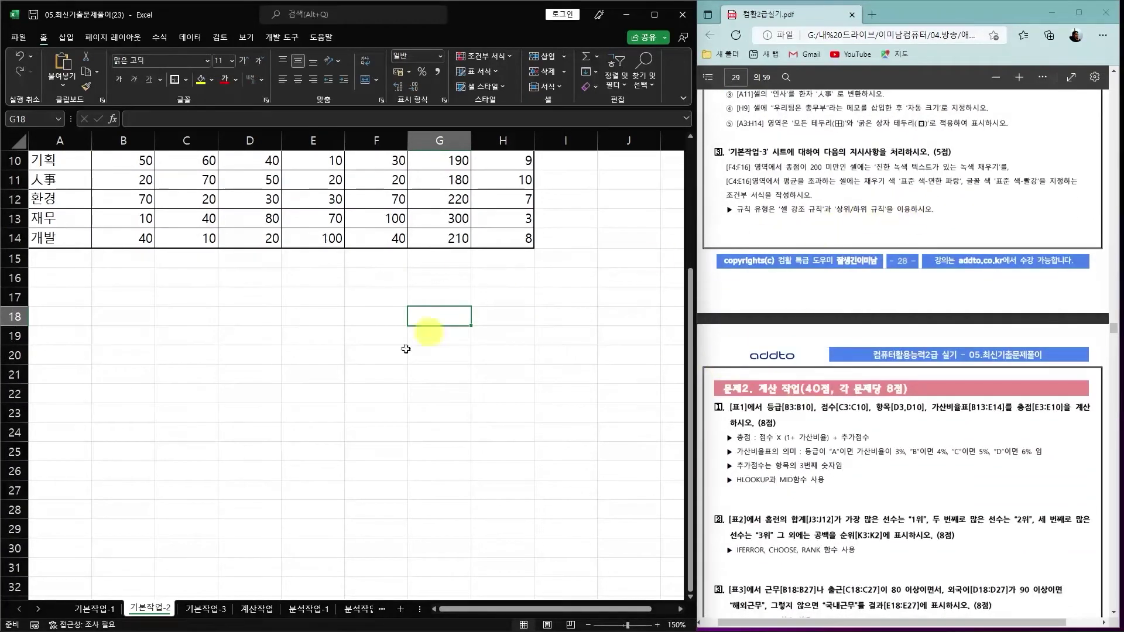
{"action": "left_click", "coordinate": [202, 609]}
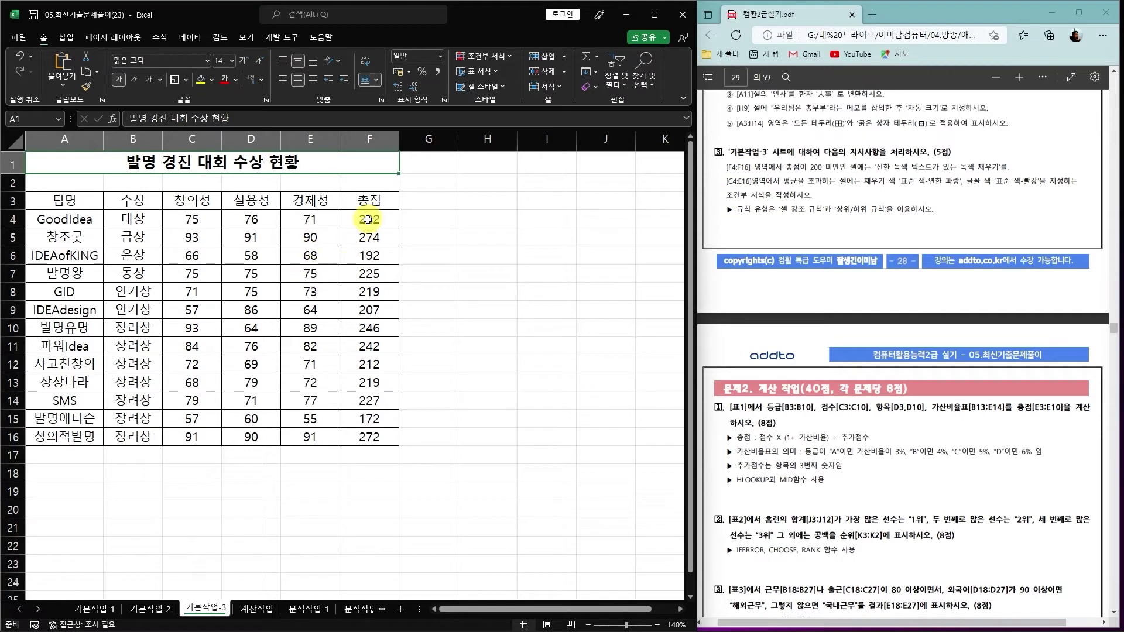
Add a less-than 200 highlight rule to F4:F16 with the format 진한 녹색 텍스트가 있는 녹색 채우기
{"action": "left_click_drag", "start_coordinate": [368, 219], "coordinate": [377, 439]}
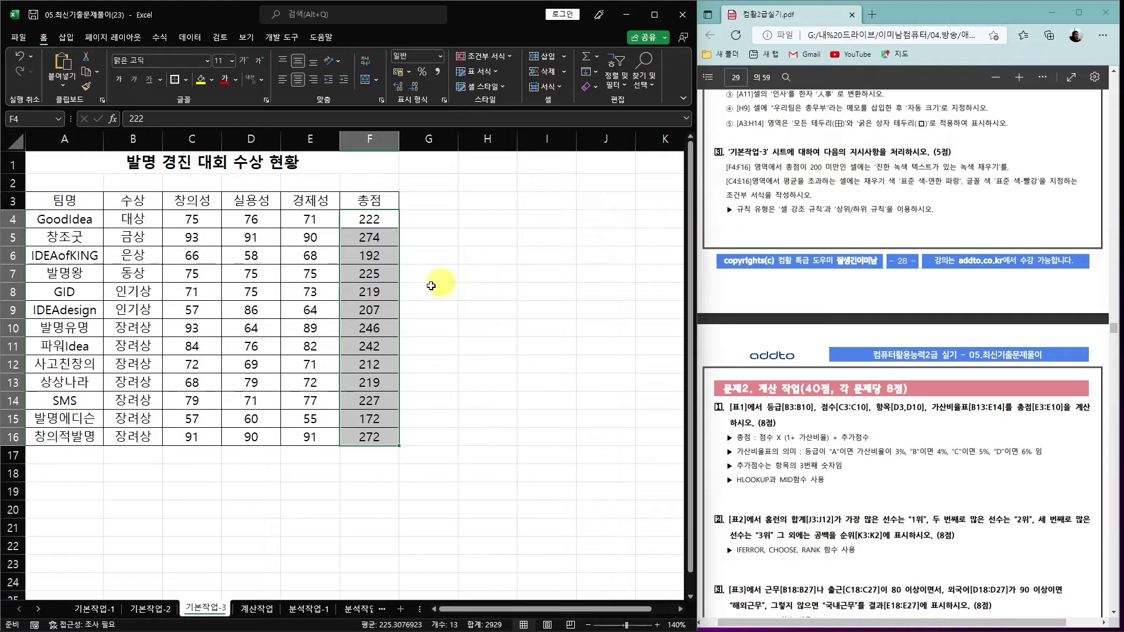
{"action": "left_click", "coordinate": [510, 55]}
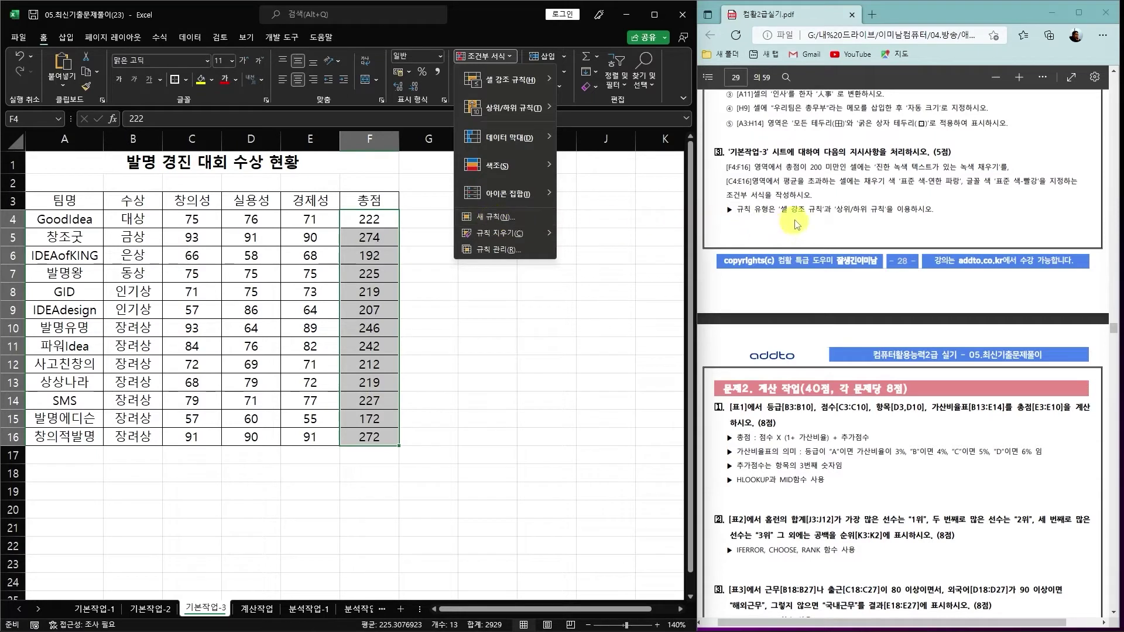
{"action": "mouse_move", "coordinate": [520, 79]}
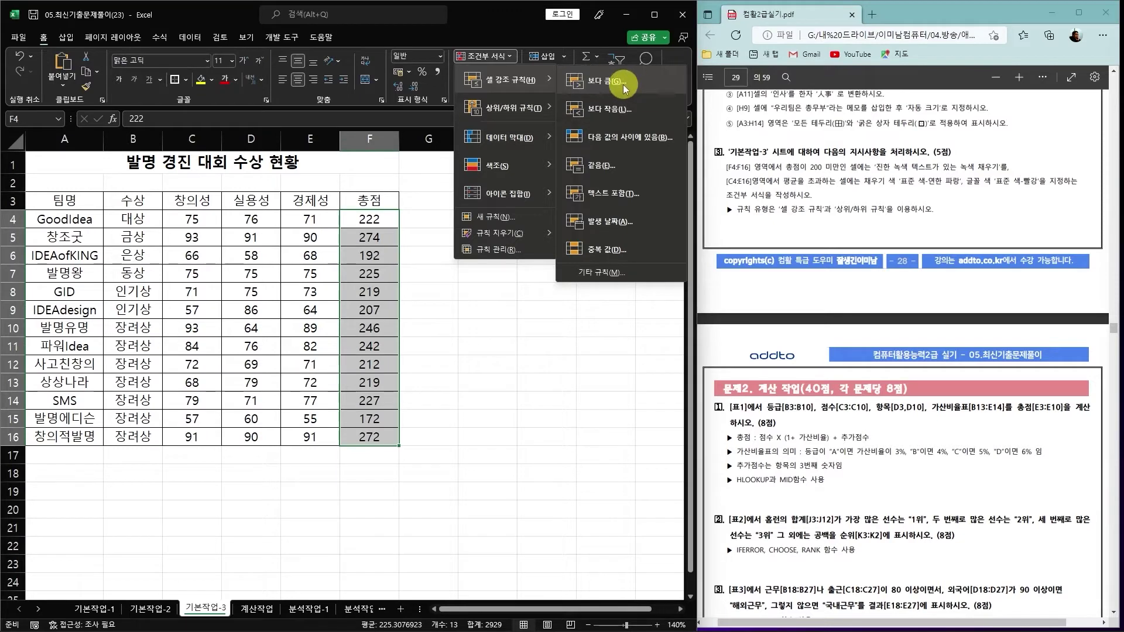
{"action": "left_click", "coordinate": [609, 110]}
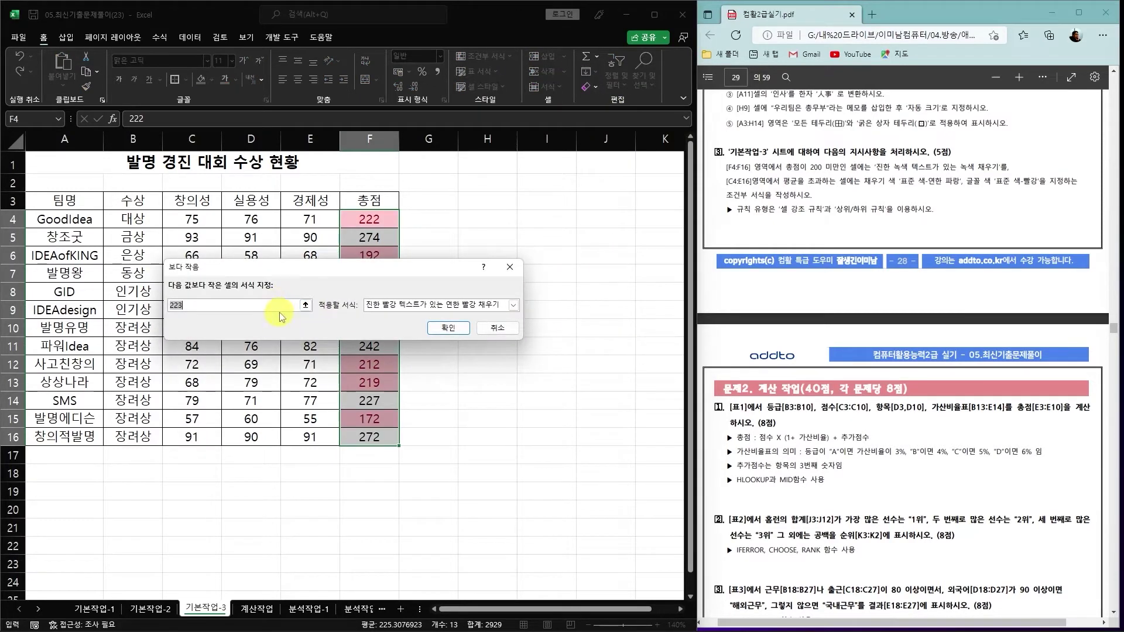
{"action": "type", "text": "20"}
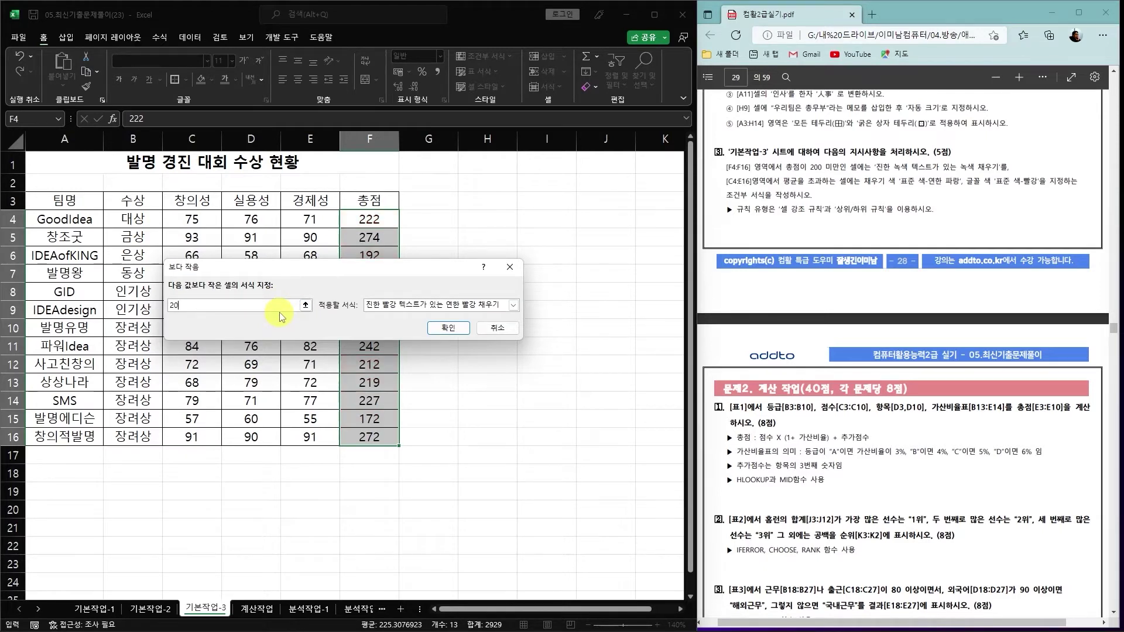
{"action": "type", "text": "0"}
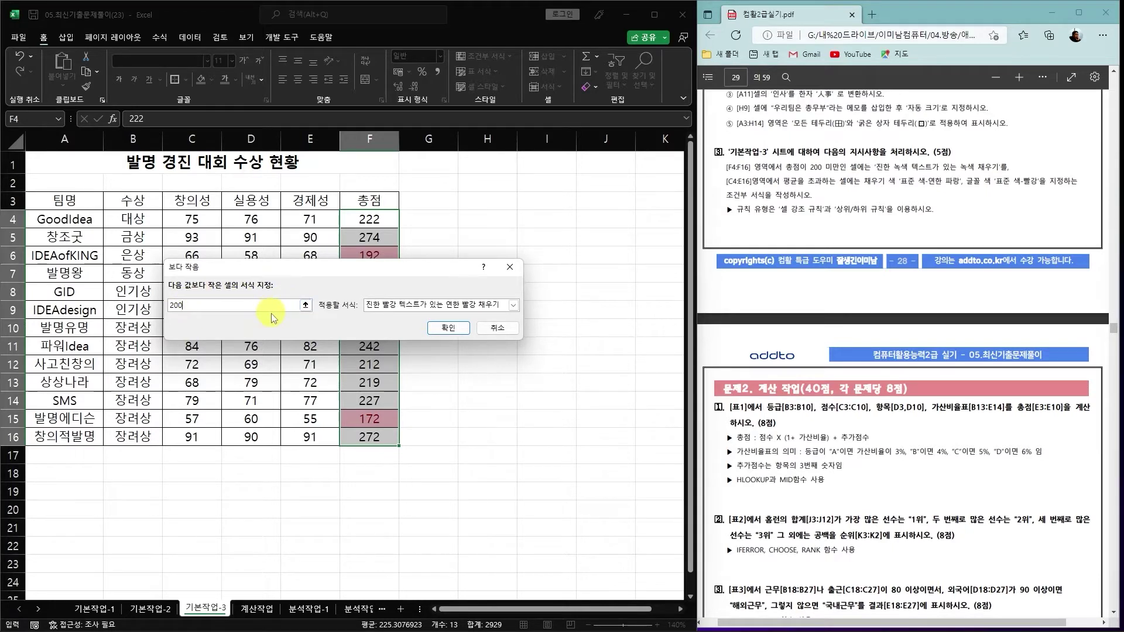
{"action": "left_click", "coordinate": [513, 305]}
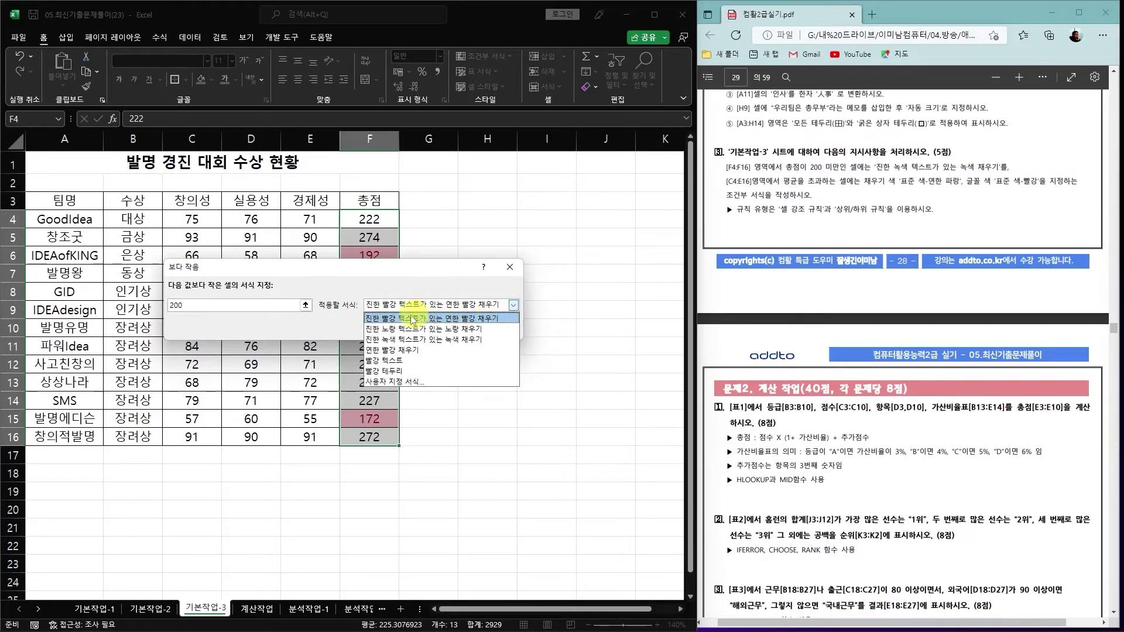
{"action": "left_click", "coordinate": [427, 339]}
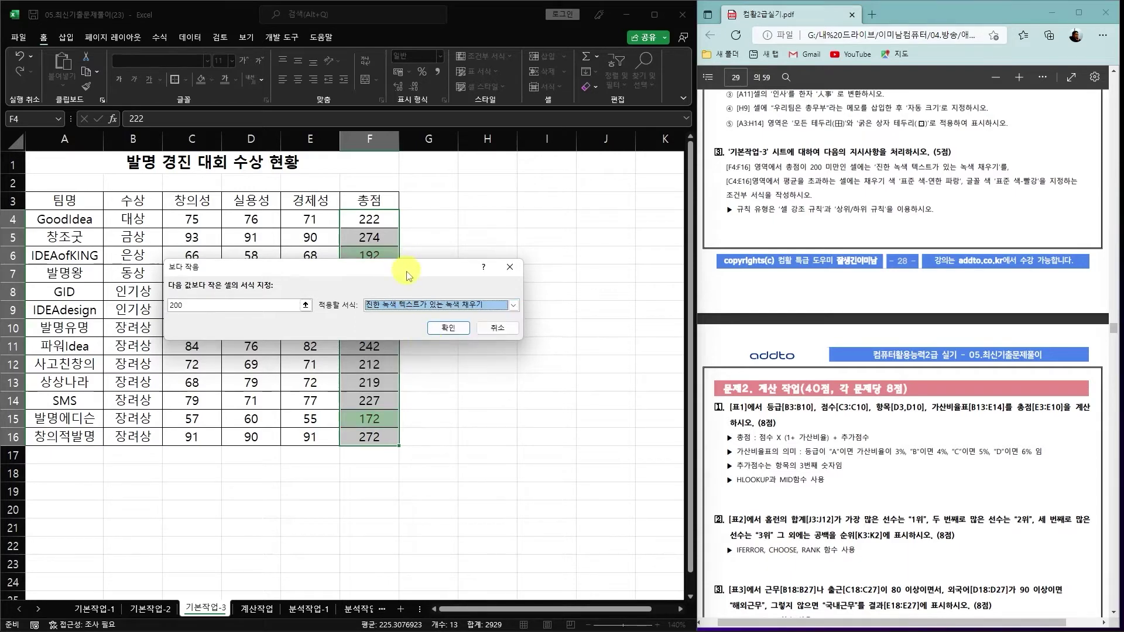
{"action": "left_click_drag", "start_coordinate": [408, 275], "coordinate": [433, 478]}
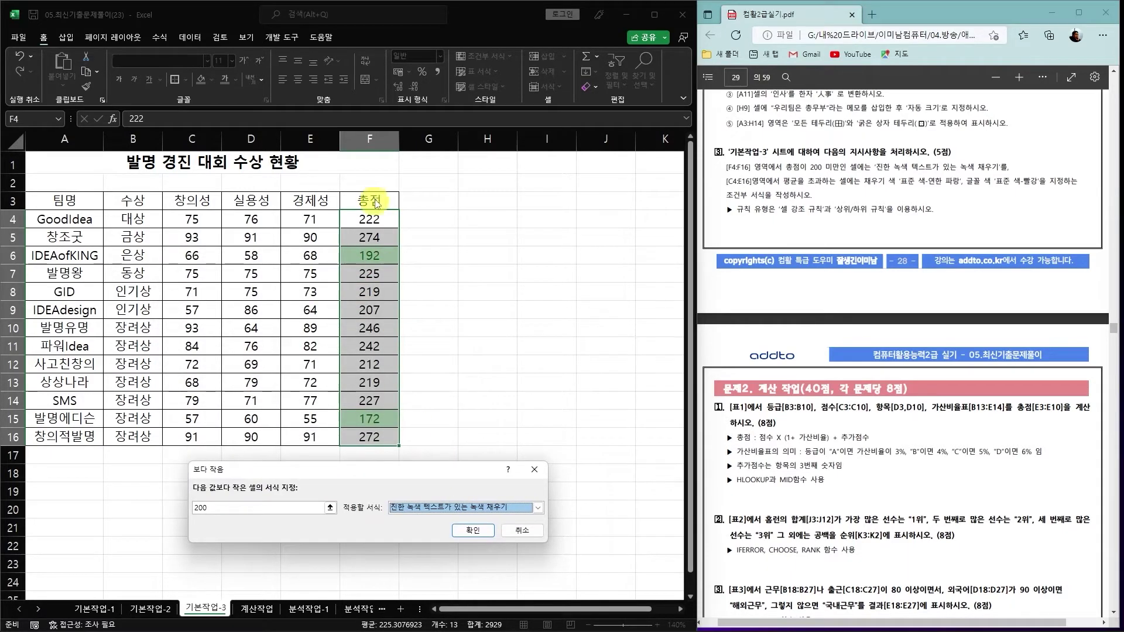
{"action": "left_click", "coordinate": [476, 531]}
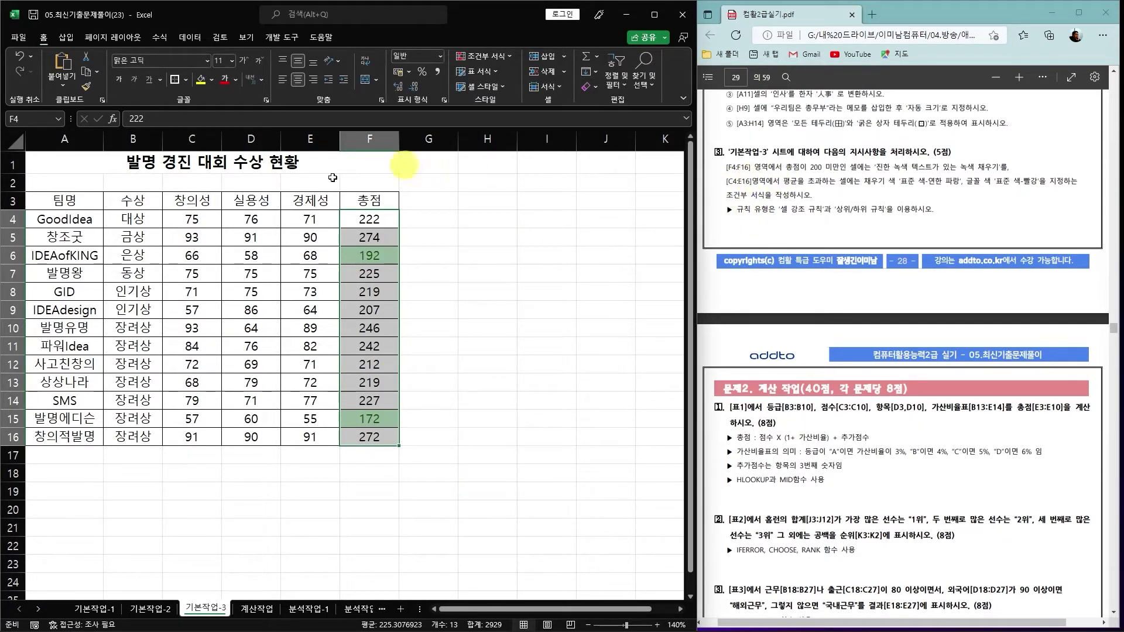
Start an above-average rule (평균 초과) on C4:E16 that uses a custom format (사용자 지정 서식)
{"action": "left_click_drag", "start_coordinate": [192, 220], "coordinate": [322, 431]}
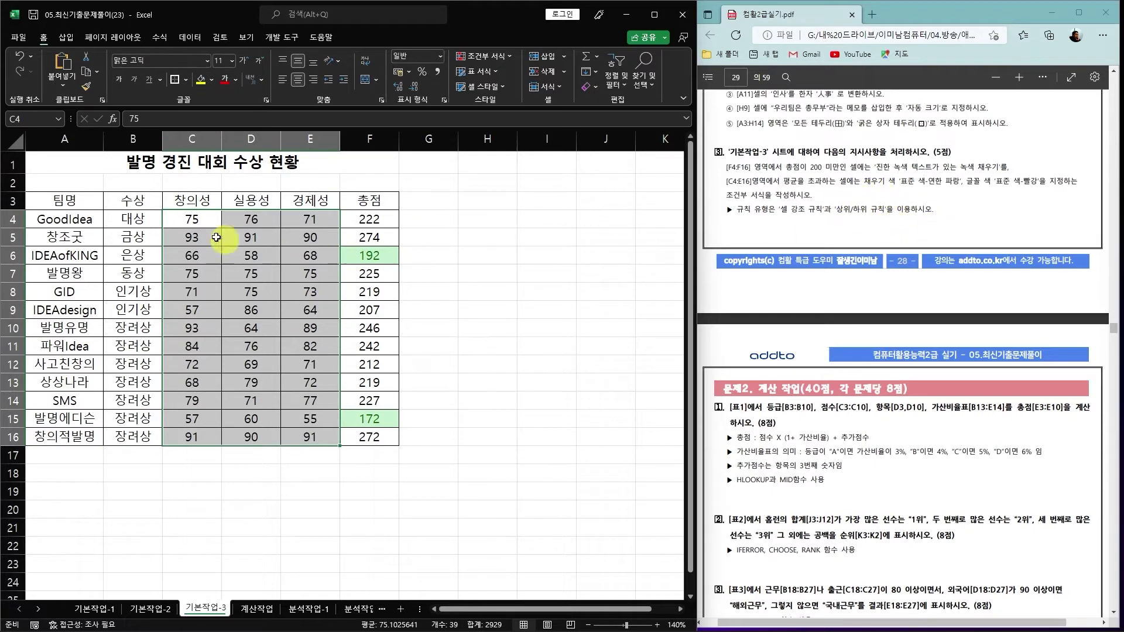
{"action": "left_click", "coordinate": [489, 56]}
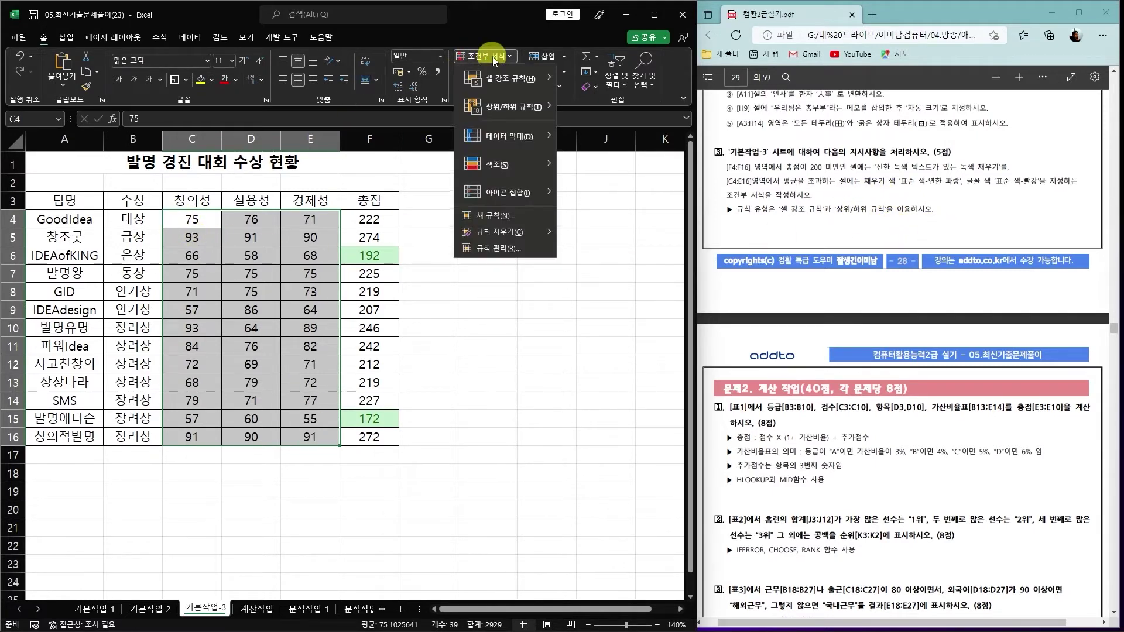
{"action": "mouse_move", "coordinate": [498, 112]}
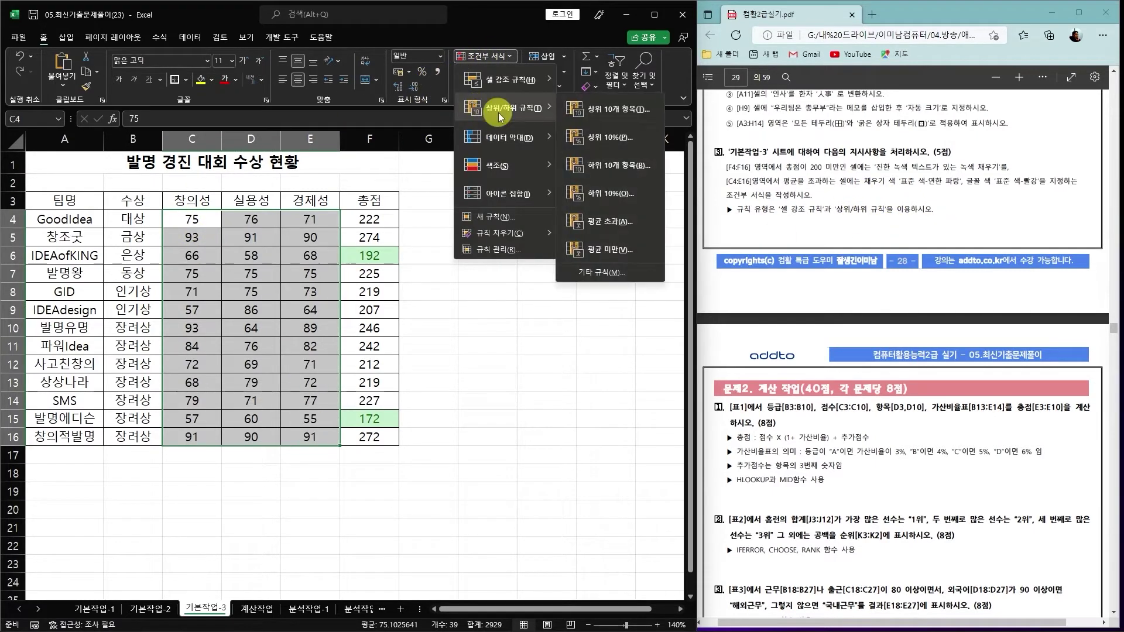
{"action": "left_click", "coordinate": [616, 225]}
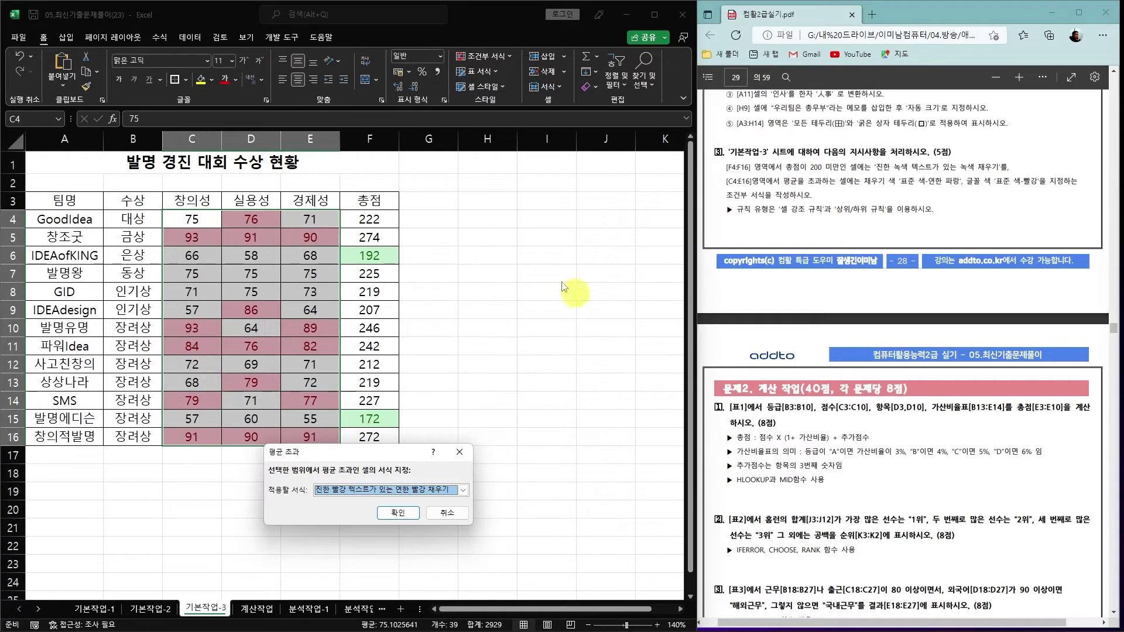
{"action": "left_click_drag", "start_coordinate": [369, 451], "coordinate": [531, 271]}
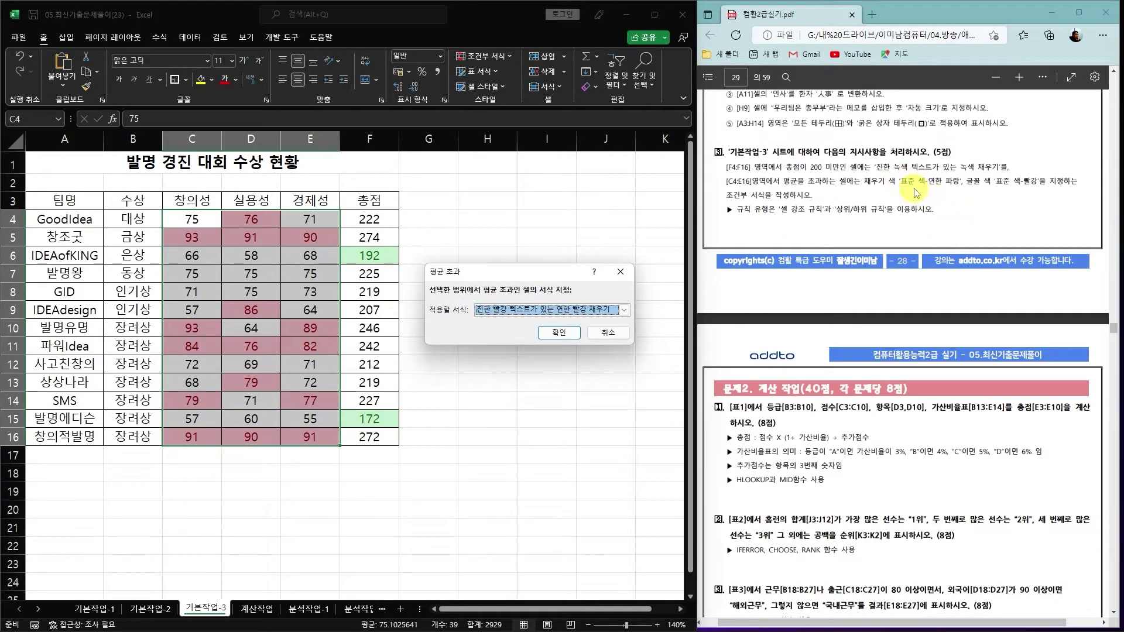
{"action": "left_click", "coordinate": [625, 310]}
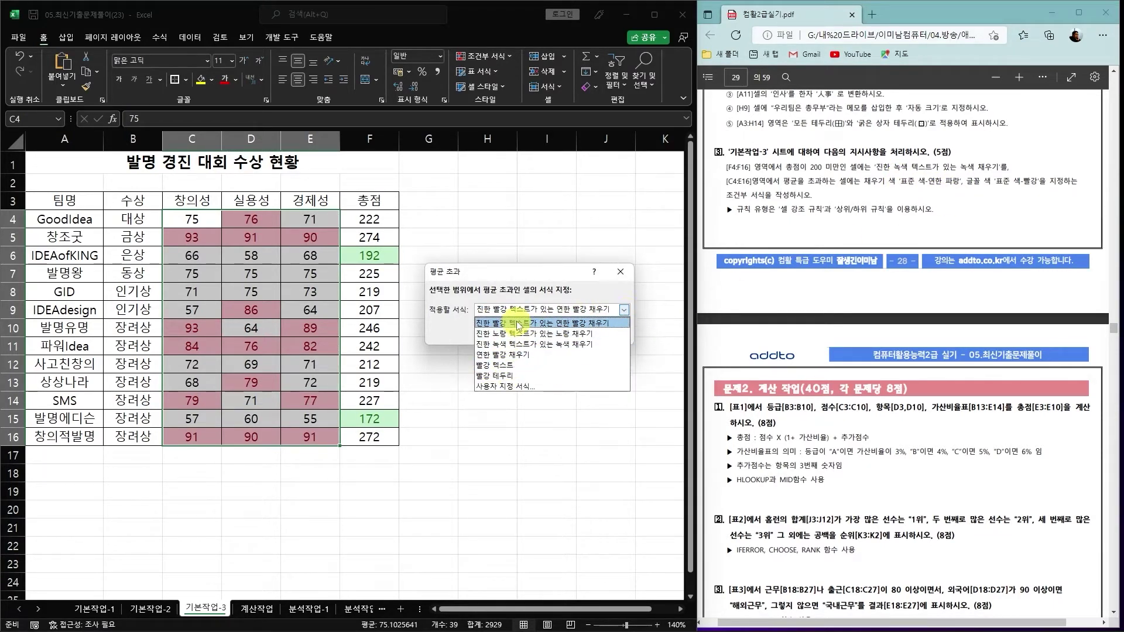
{"action": "left_click", "coordinate": [518, 388]}
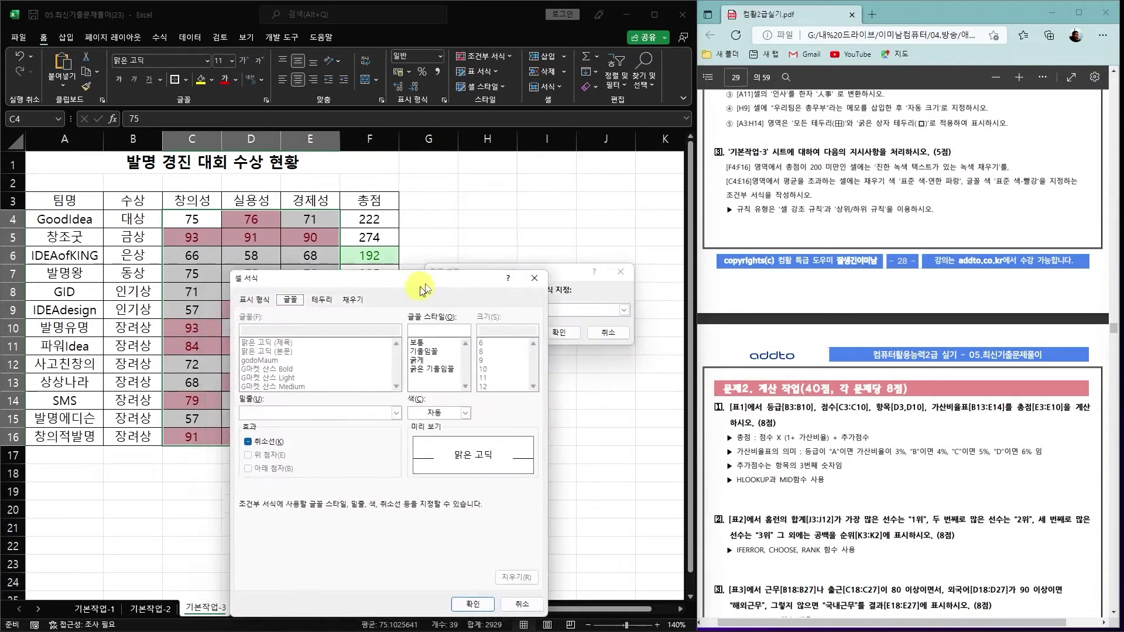
Give the above-average rule a standard light blue (연한 파랑) fill and standard red (빨강) font, and apply it
{"action": "left_click_drag", "start_coordinate": [414, 288], "coordinate": [495, 173]}
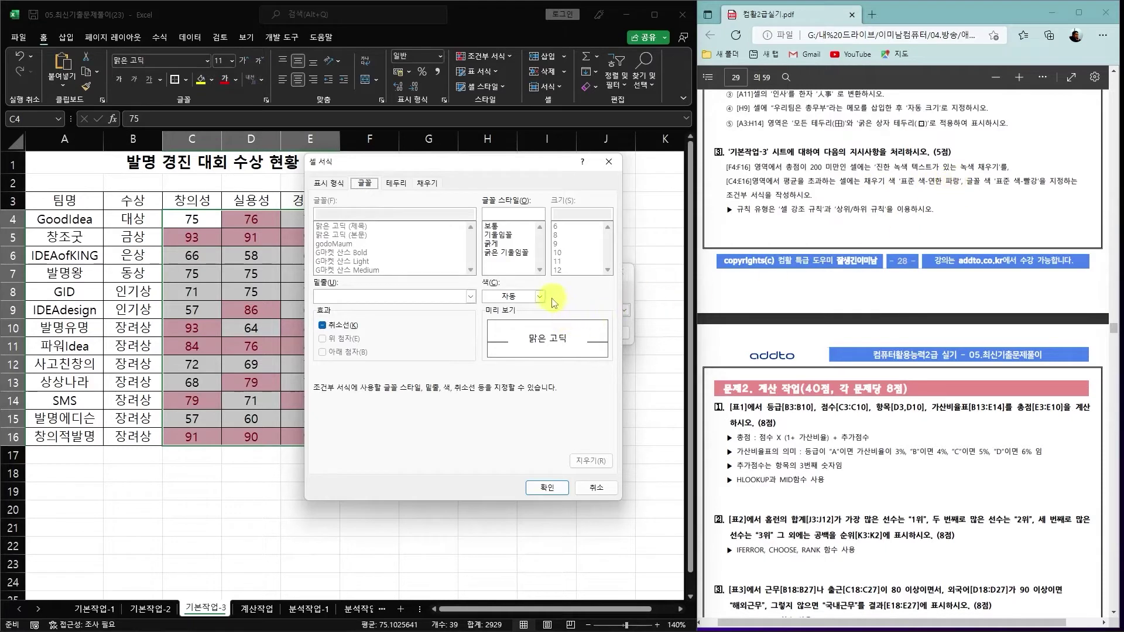
{"action": "left_click", "coordinate": [429, 184]}
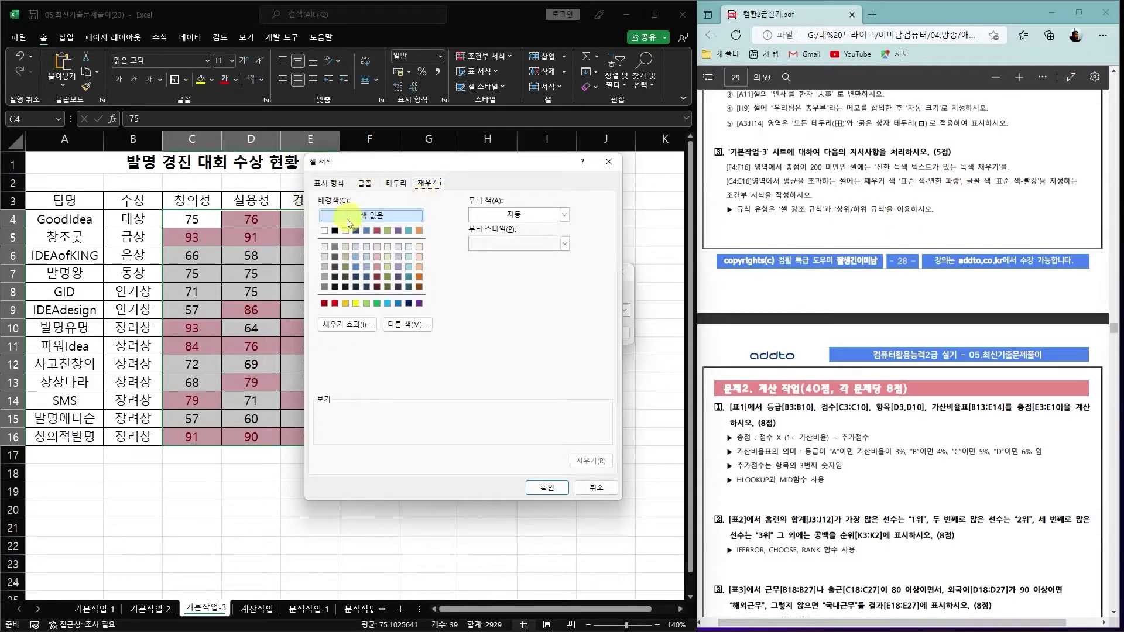
{"action": "left_click", "coordinate": [387, 303]}
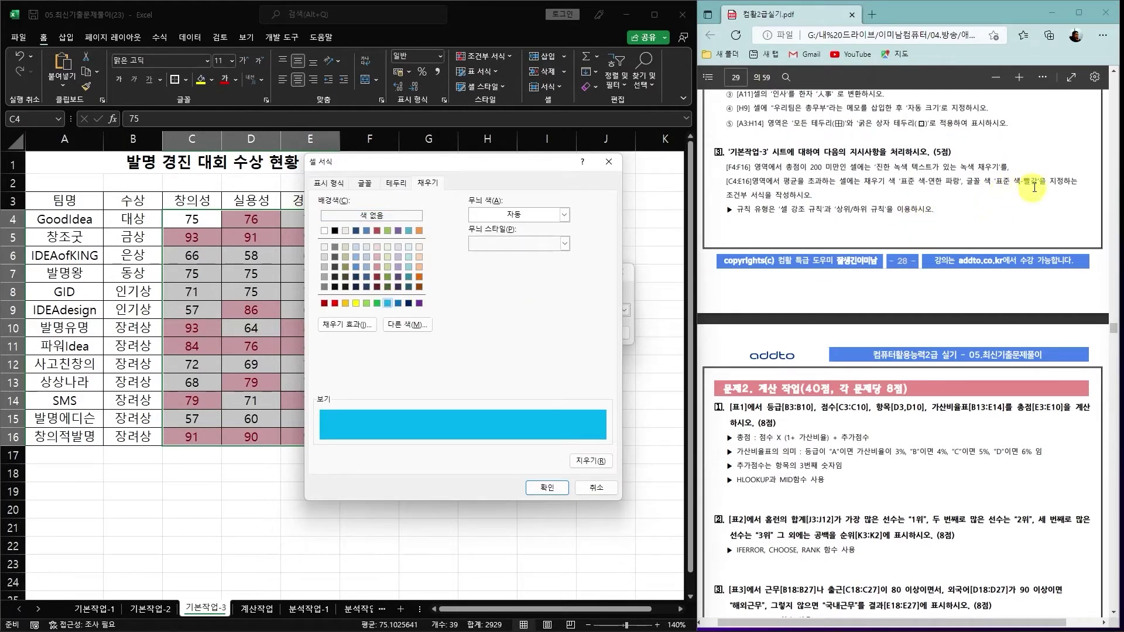
{"action": "left_click", "coordinate": [363, 183]}
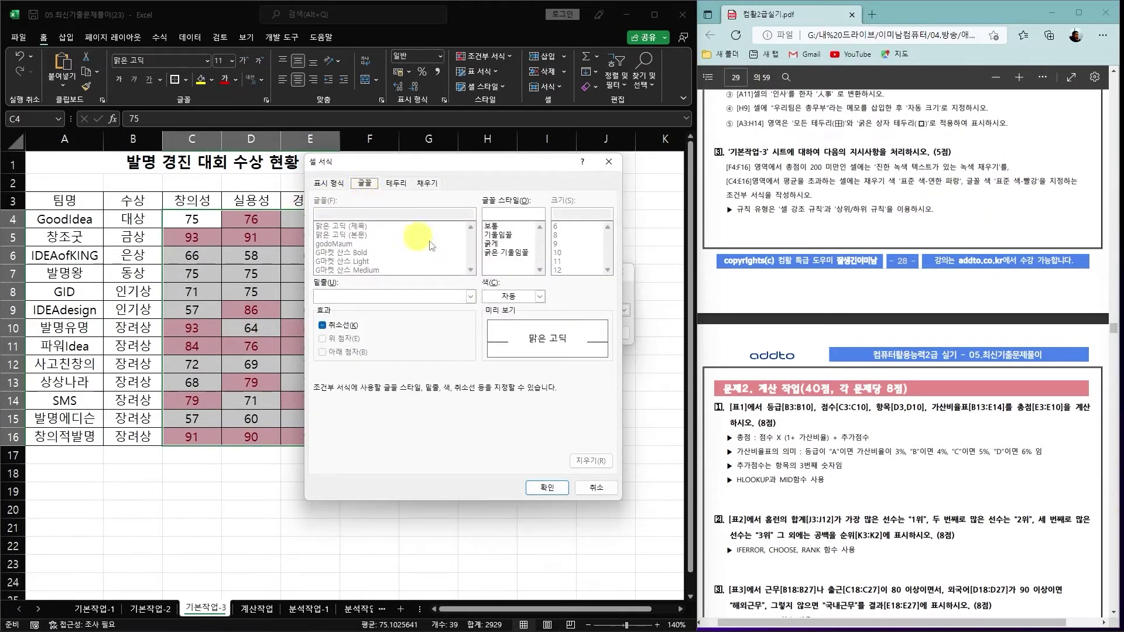
{"action": "left_click", "coordinate": [539, 296]}
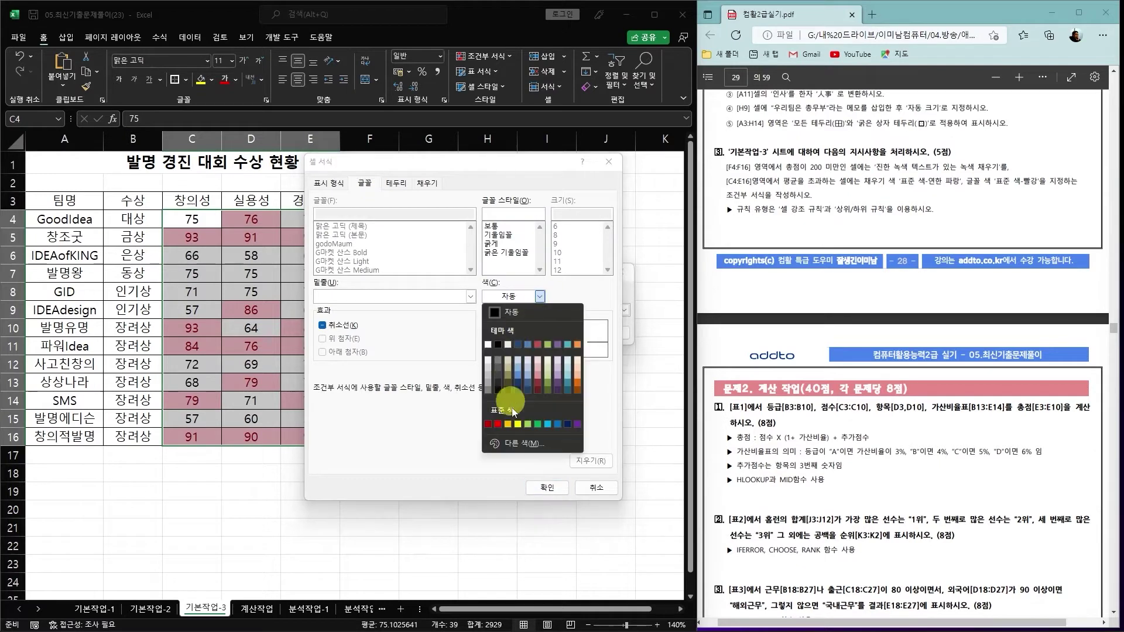
{"action": "left_click", "coordinate": [496, 423]}
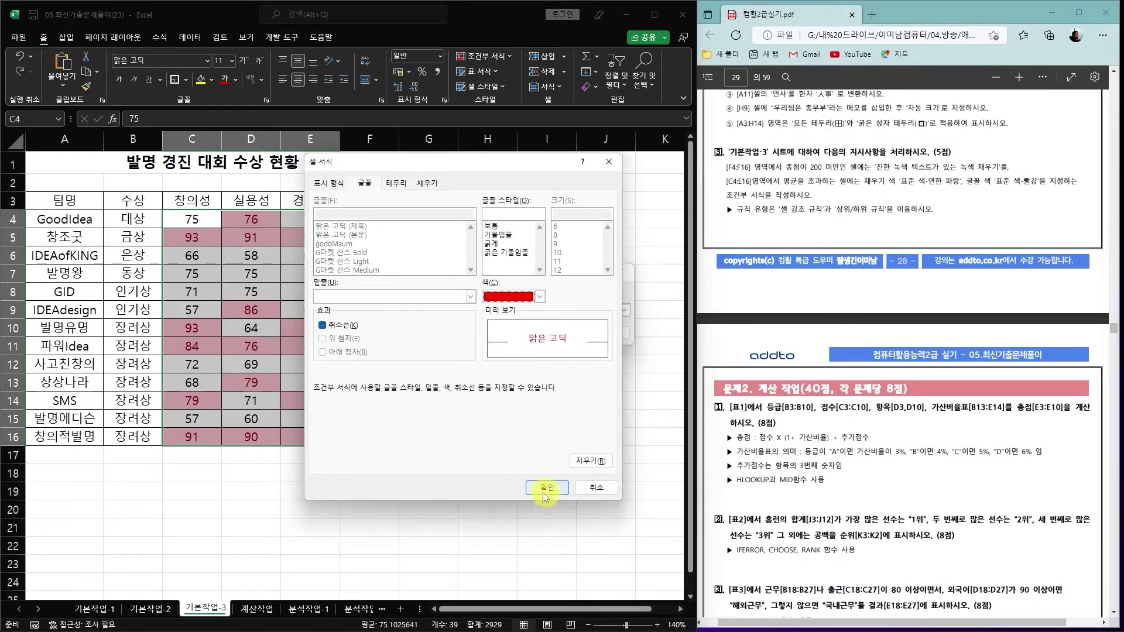
{"action": "left_click", "coordinate": [427, 182]}
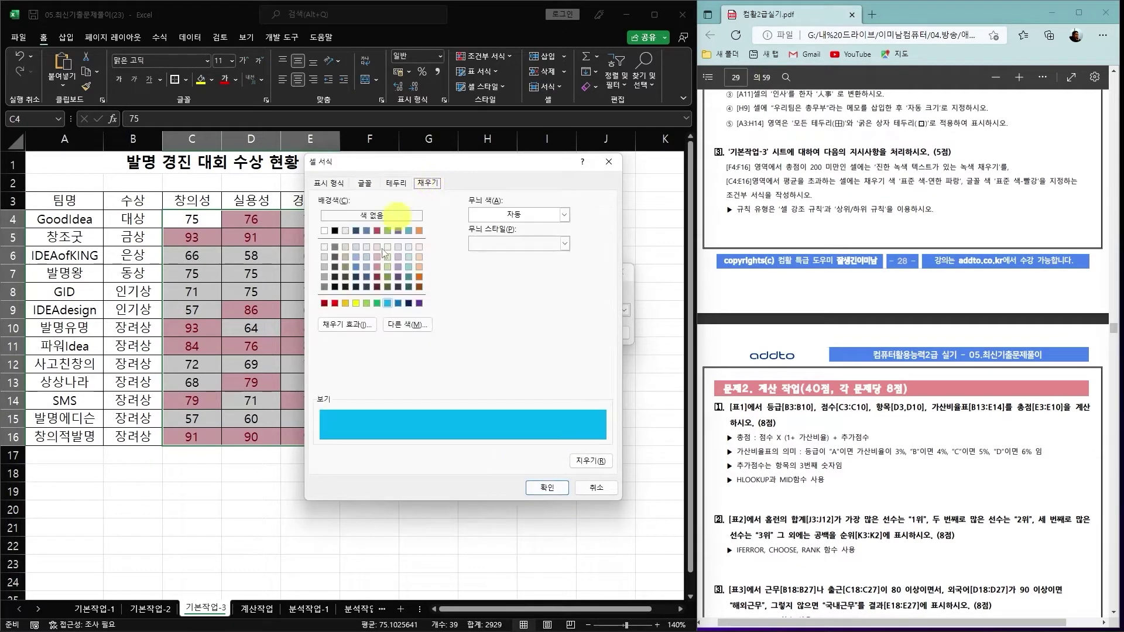
{"action": "left_click", "coordinate": [546, 487]}
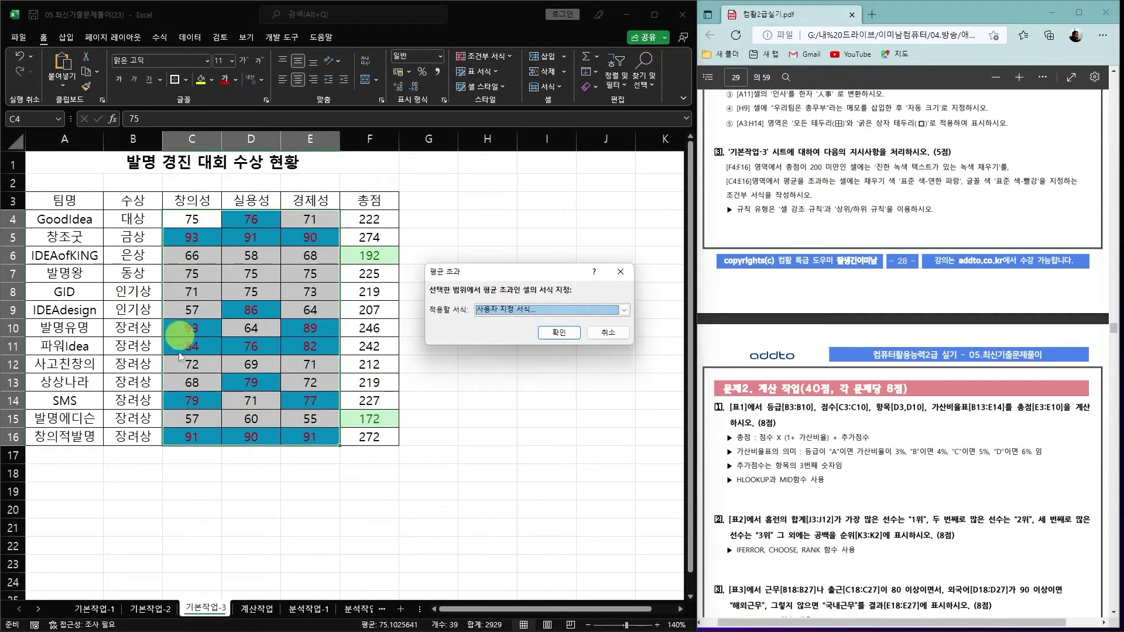
{"action": "left_click", "coordinate": [559, 333]}
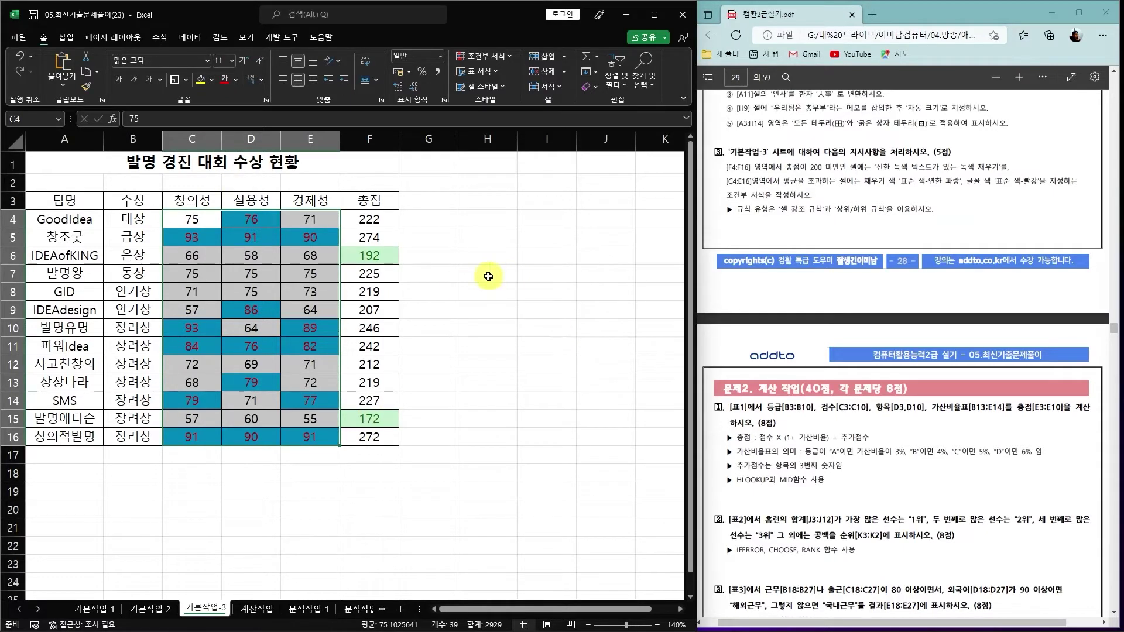
Check which standard fill colour is named 연한 파랑 without changing the cells, and deselect C4:E16
{"action": "left_click", "coordinate": [210, 82]}
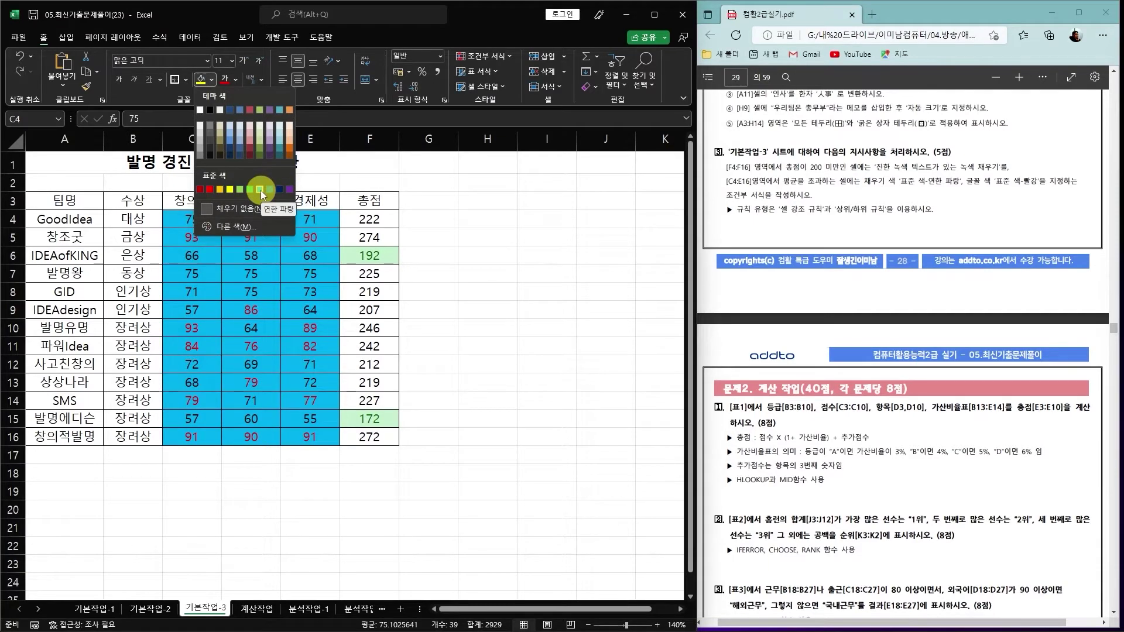
{"action": "key", "text": "Escape"}
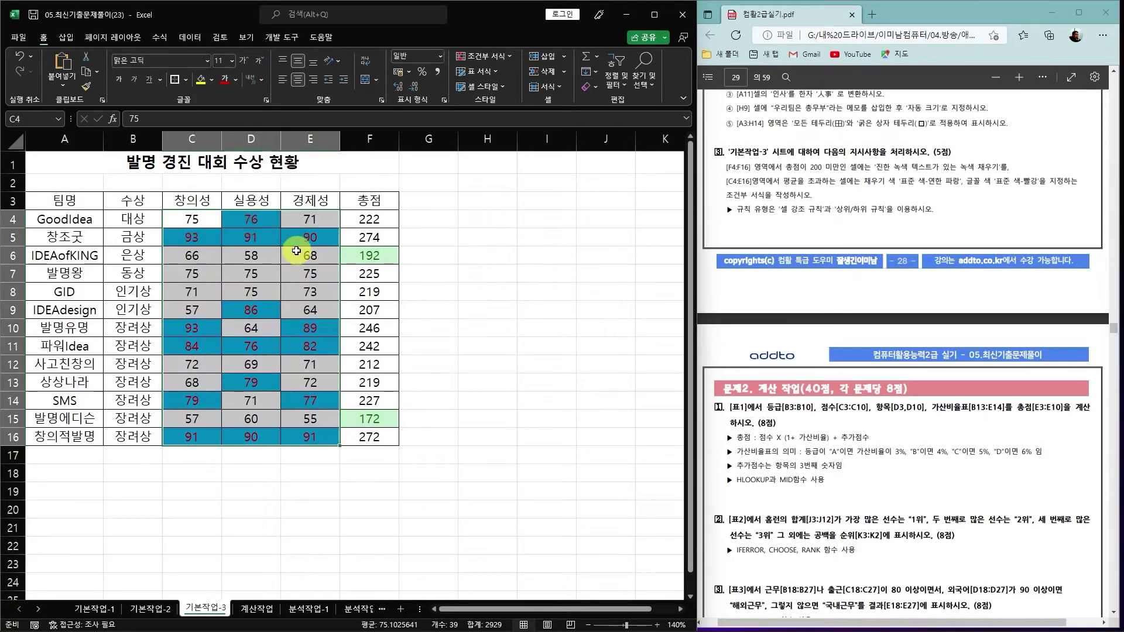
{"action": "left_click", "coordinate": [560, 295]}
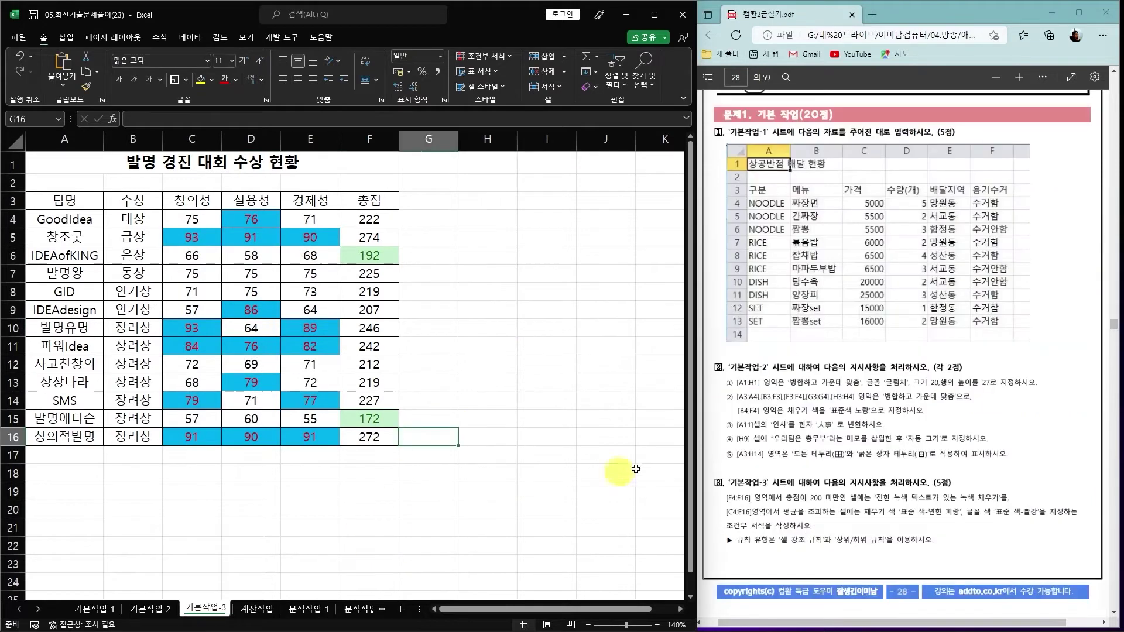
Bring up the 계산작업 instructions in the PDF and switch to the 계산작업 sheet
{"action": "scroll", "coordinate": [825, 433], "scroll_direction": "down", "scroll_amount": 8}
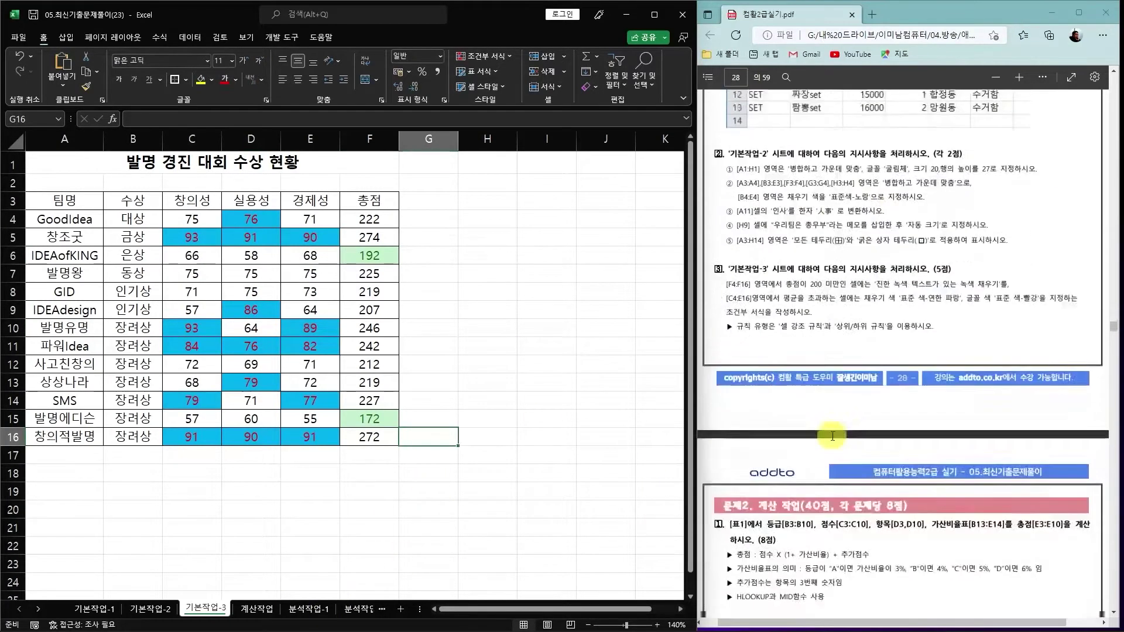
{"action": "scroll", "coordinate": [831, 439], "scroll_direction": "down", "scroll_amount": 2}
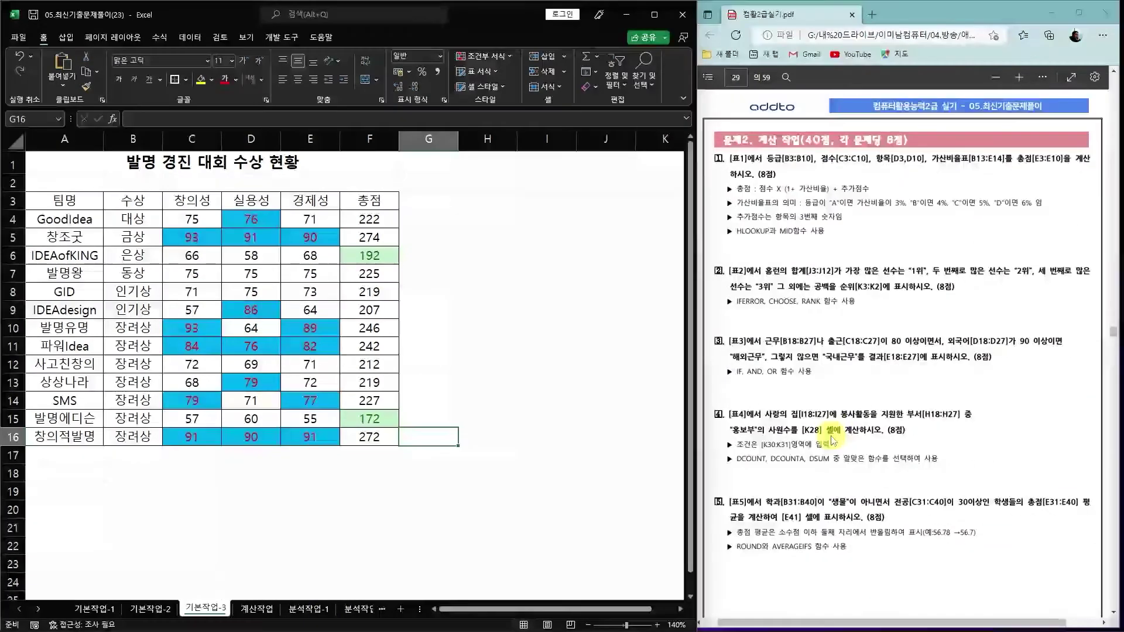
{"action": "left_click", "coordinate": [256, 609]}
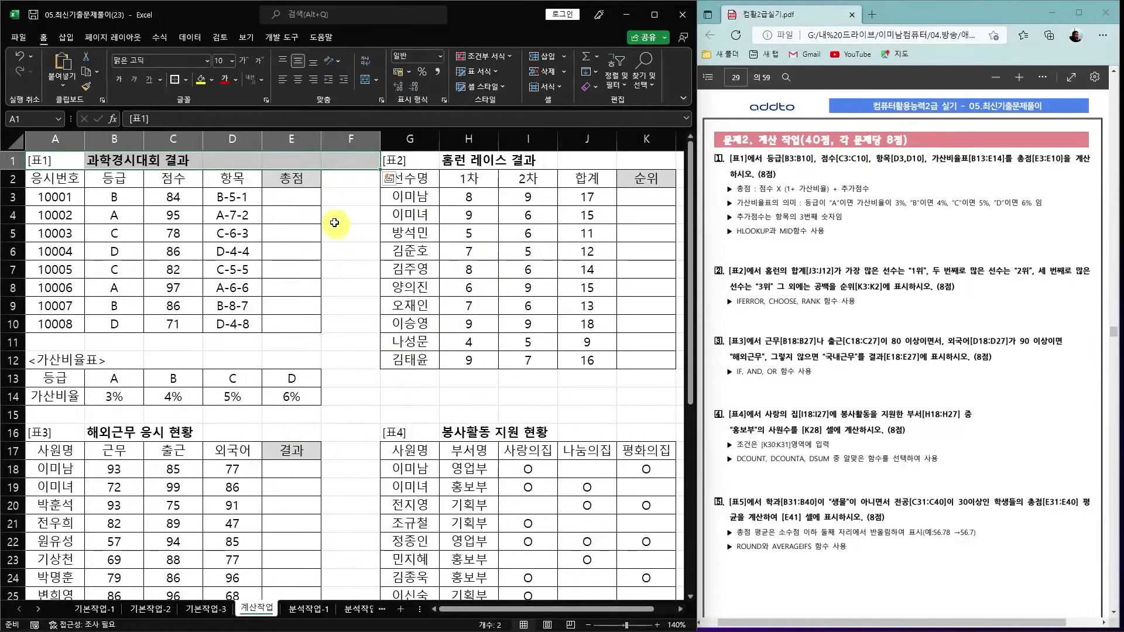
Examine the 등급 and 가산비율 rows of the 가산비율표 needed for the 총점 calculation
{"action": "left_click", "coordinate": [294, 198]}
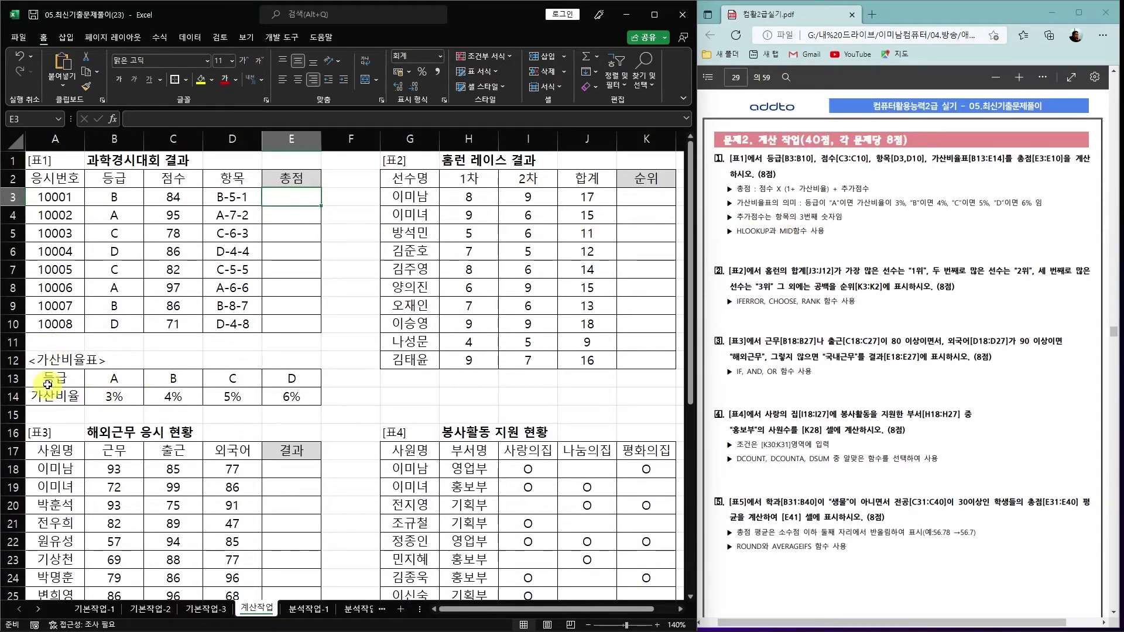
{"action": "left_click_drag", "start_coordinate": [49, 380], "coordinate": [293, 378]}
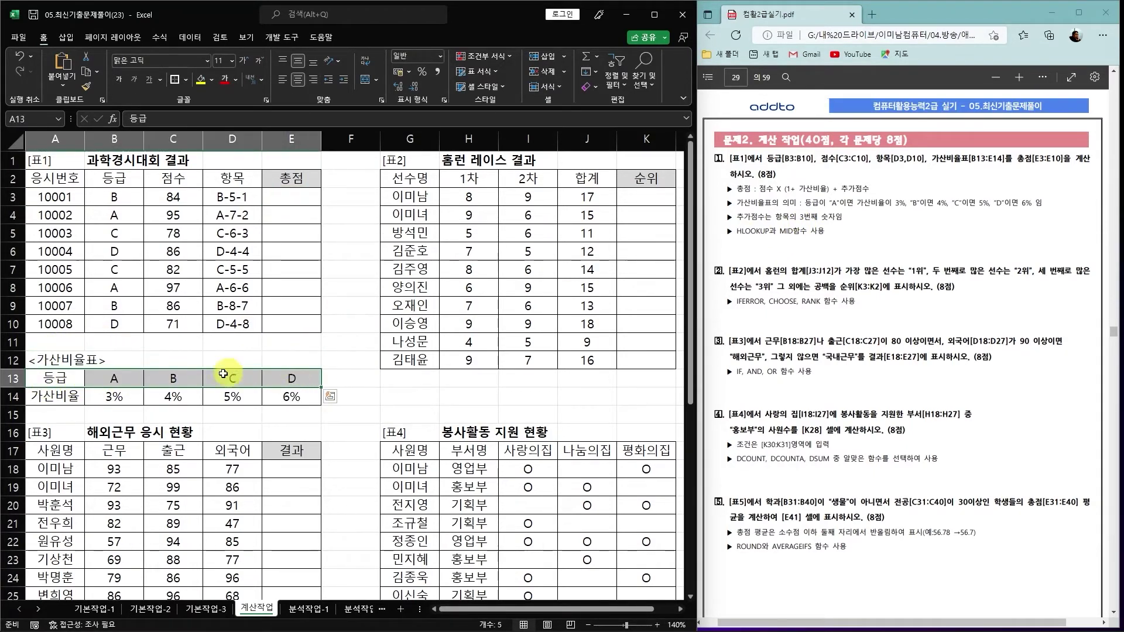
{"action": "left_click_drag", "start_coordinate": [56, 396], "coordinate": [309, 395]}
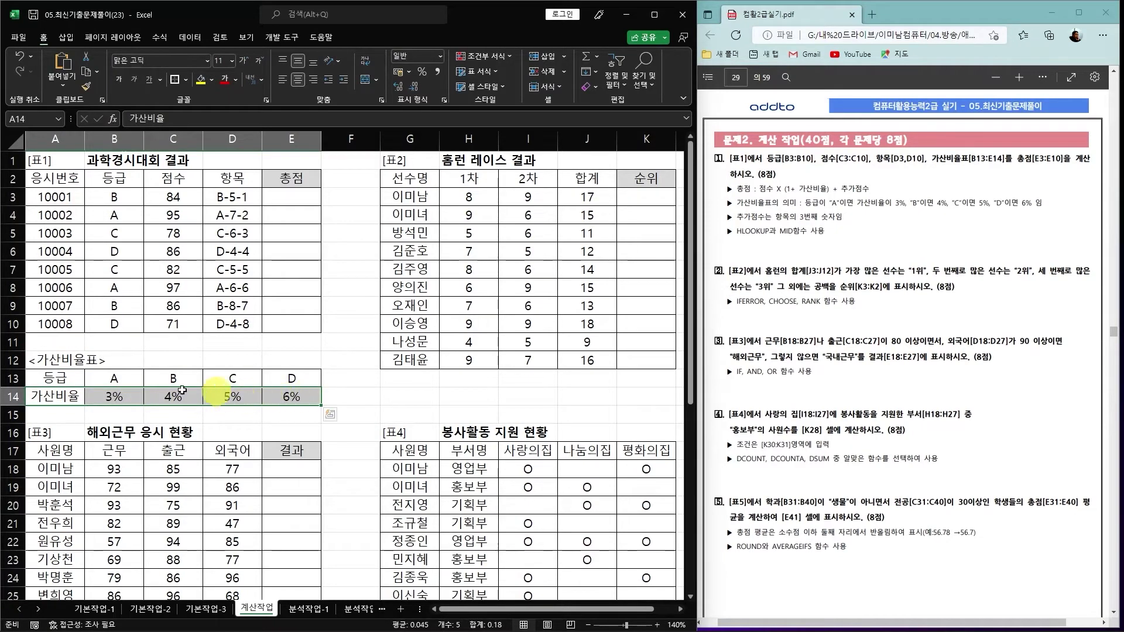
{"action": "left_click_drag", "start_coordinate": [52, 377], "coordinate": [298, 375]}
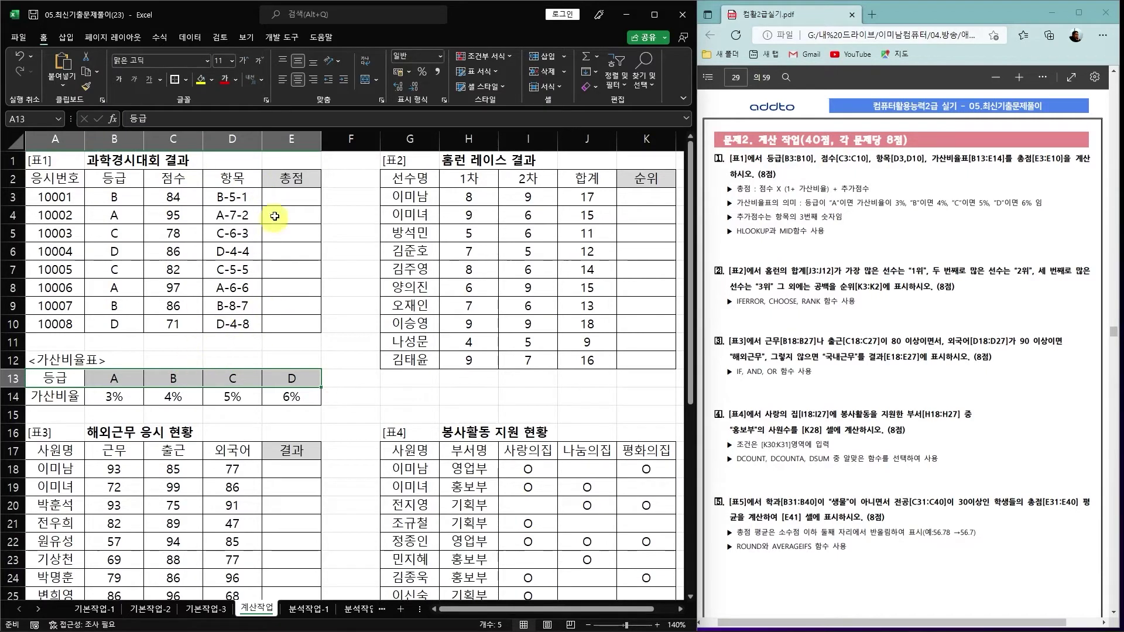
Begin the first 총점 formula in E3 with =C3*(1+ to scale the 점수 value
{"action": "left_click", "coordinate": [294, 200]}
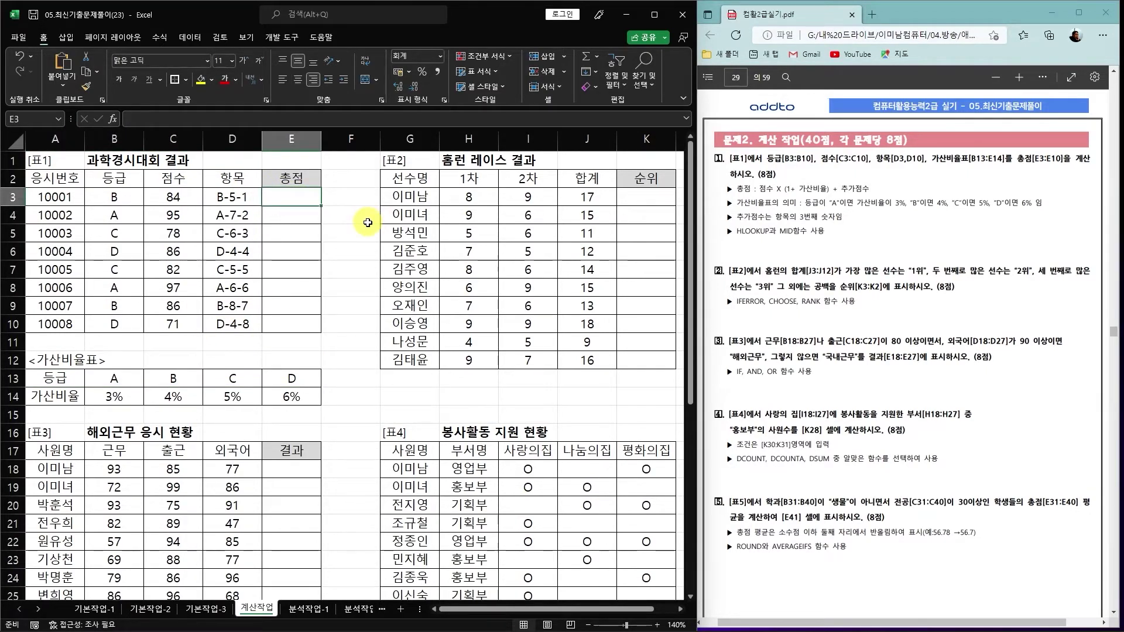
{"action": "type", "text": "="}
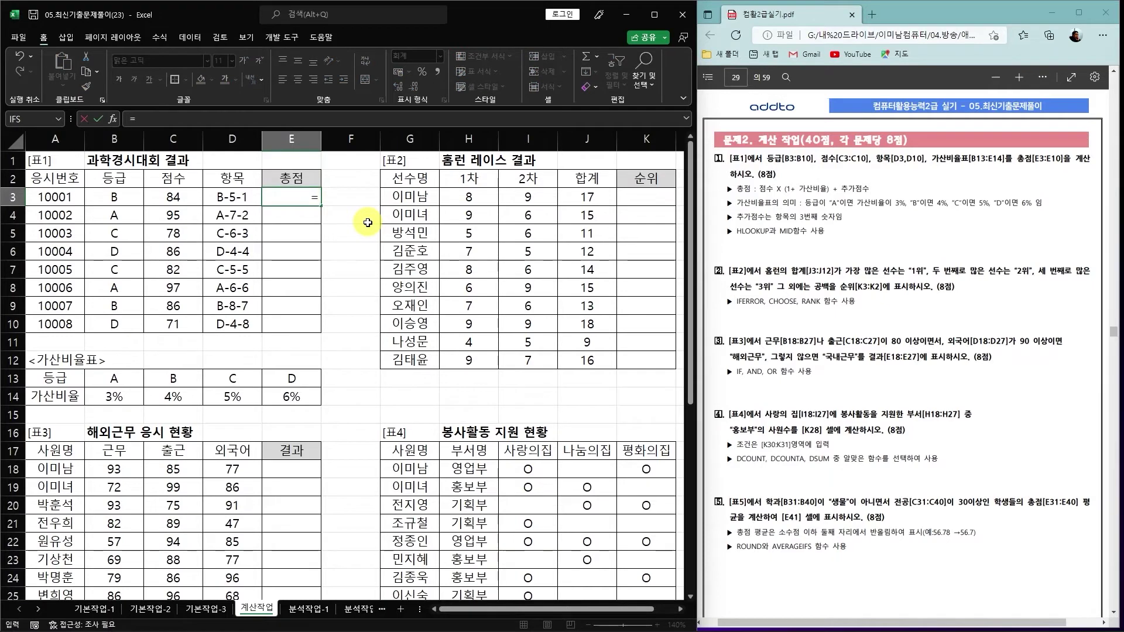
{"action": "left_click", "coordinate": [169, 197]}
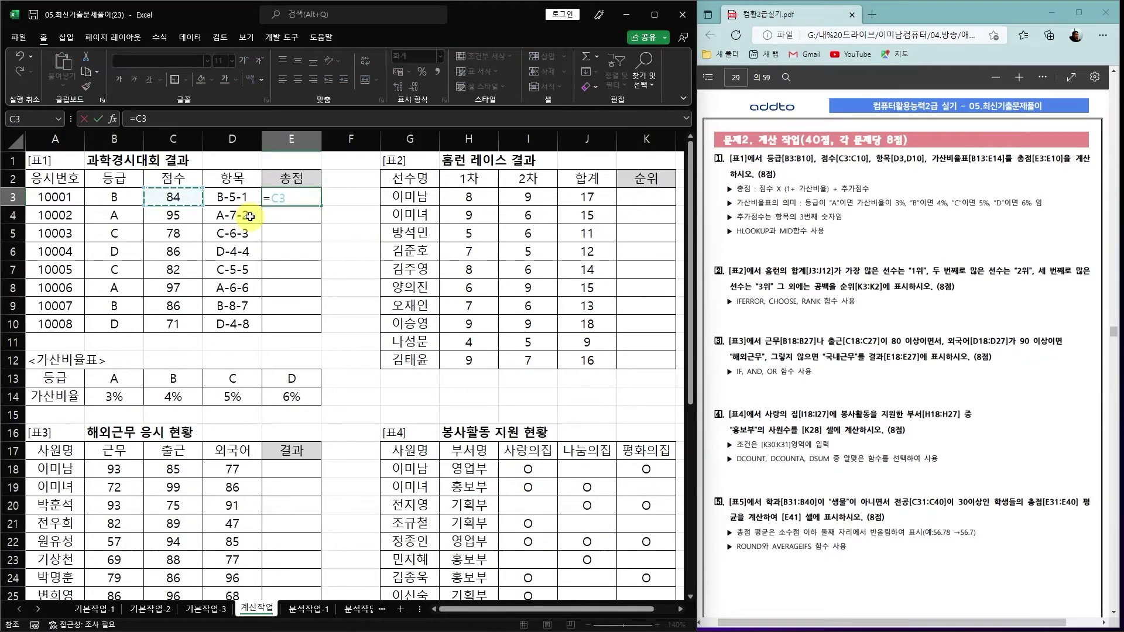
{"action": "type", "text": "*"}
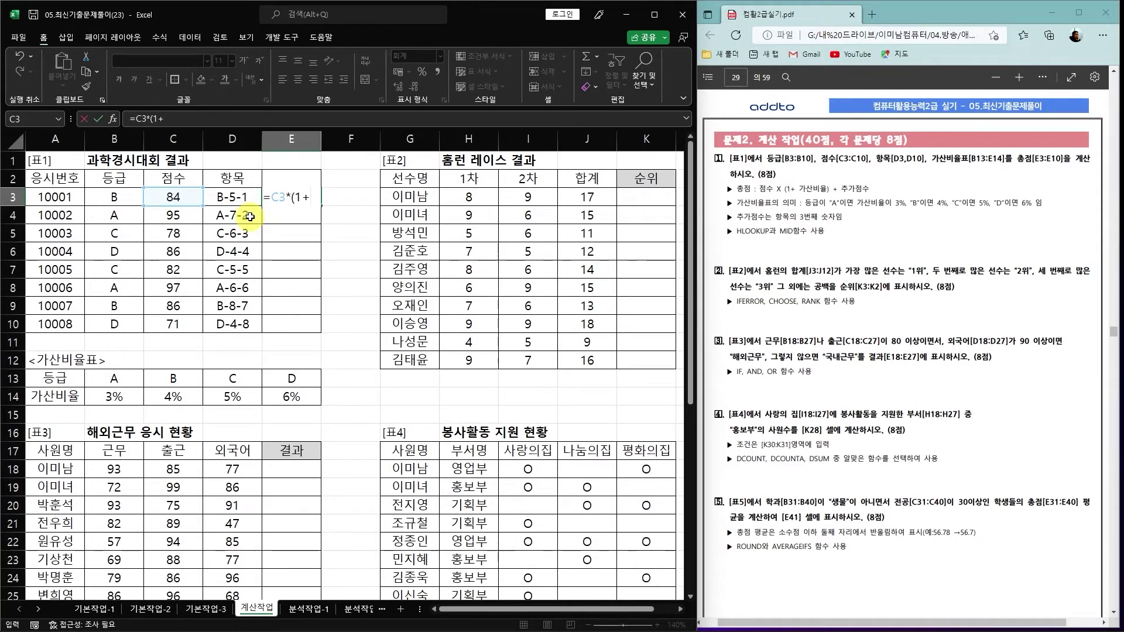
Add the 가산비율 lookup HLOOKUP(B3,$A$13:$E$14,2,0) inside the bracket of the 총점 formula and close the bracket
{"action": "type", "text": "HL"}
{"action": "key", "text": "Tab"}
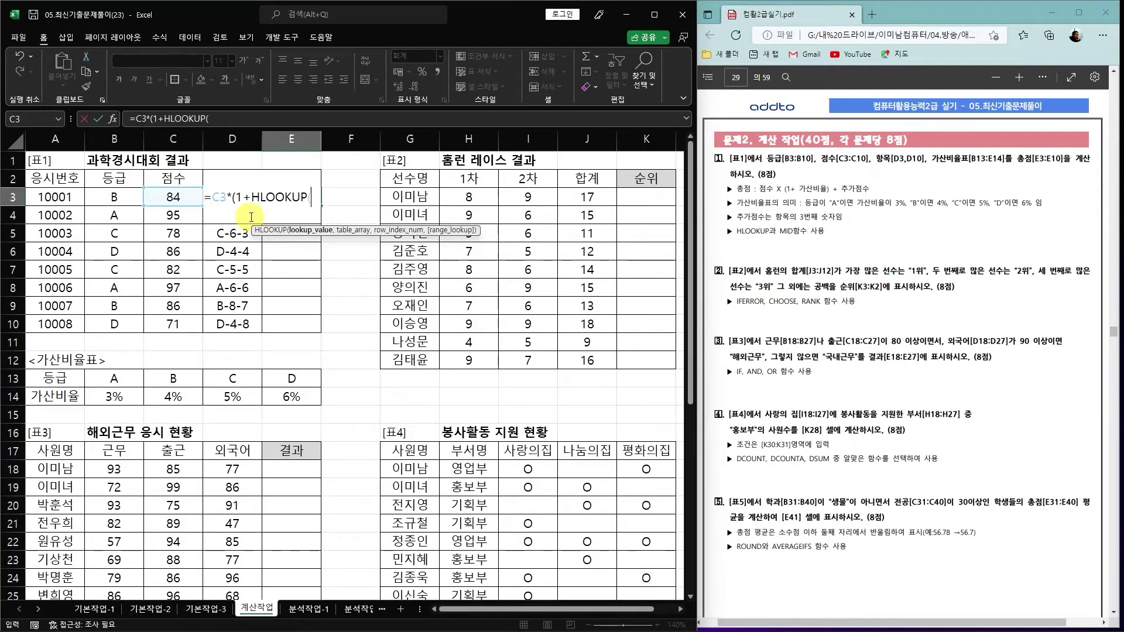
{"action": "left_click", "coordinate": [116, 197]}
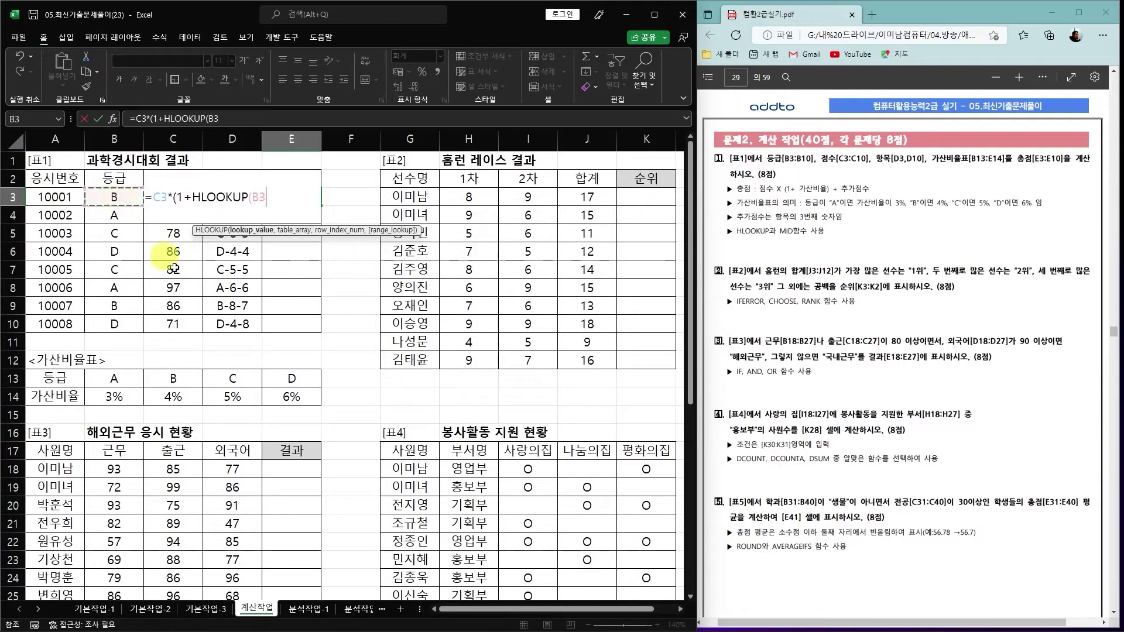
{"action": "type", "text": ","}
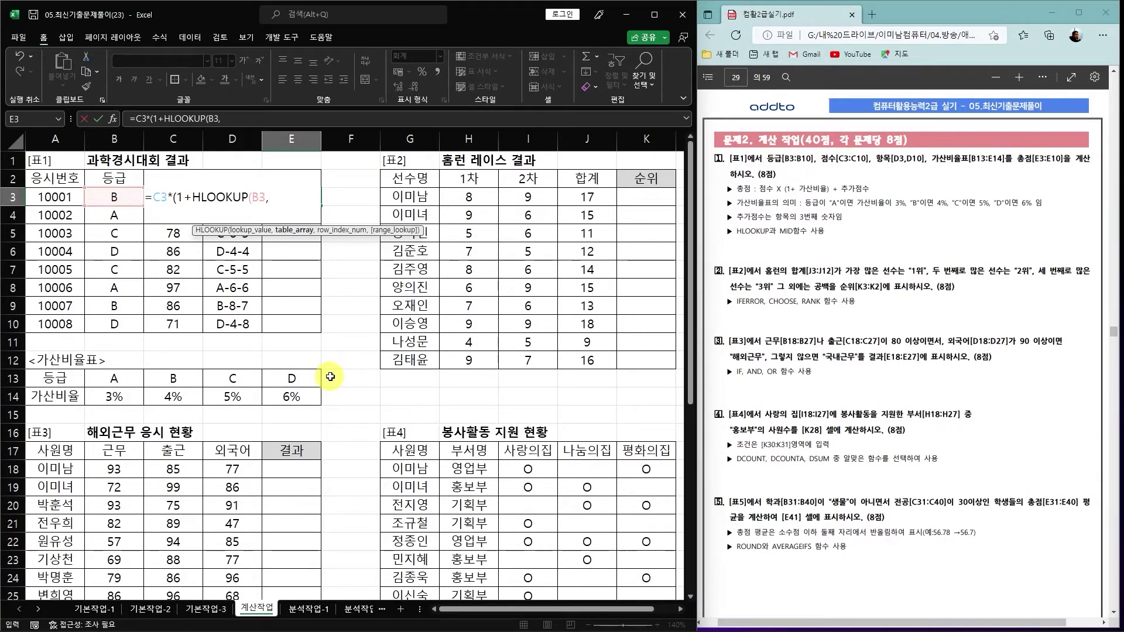
{"action": "left_click_drag", "start_coordinate": [54, 378], "coordinate": [296, 395]}
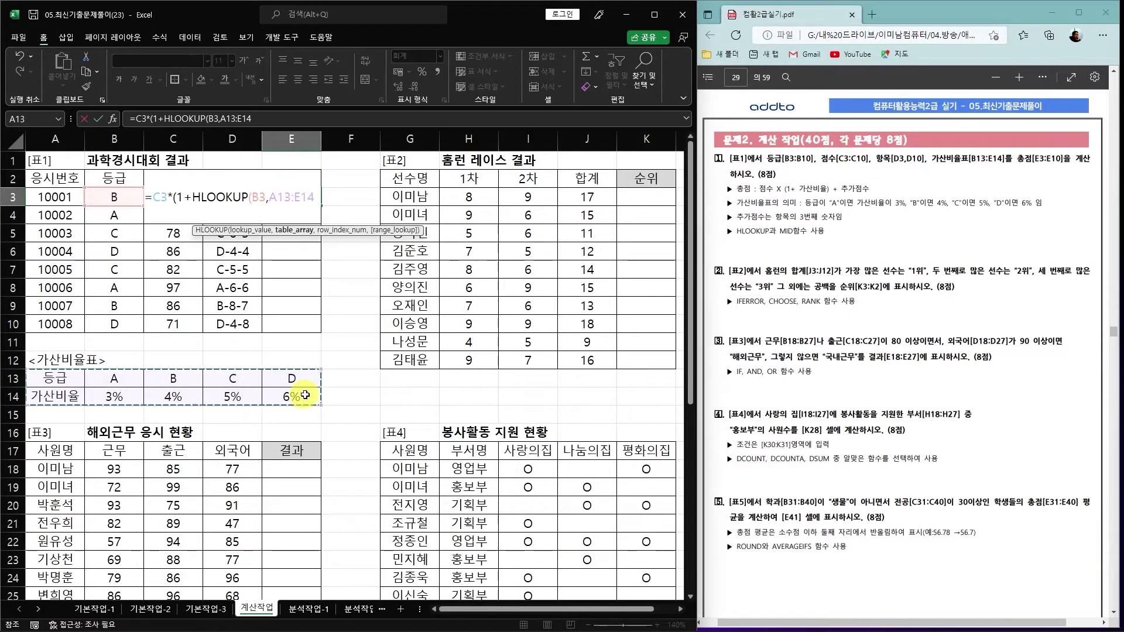
{"action": "key", "text": "F4"}
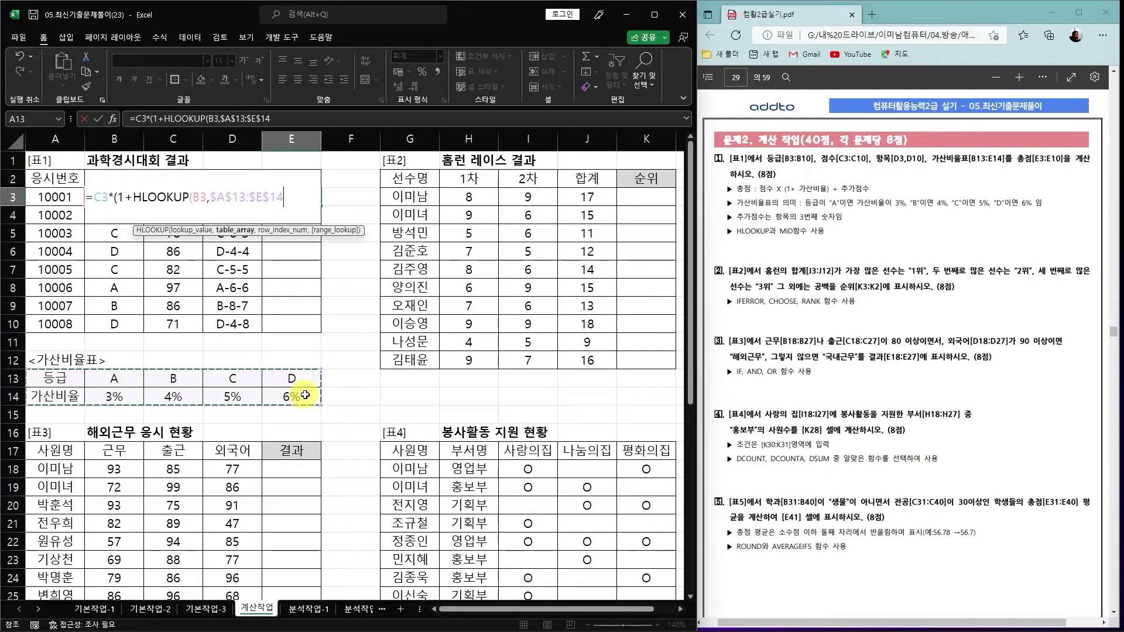
{"action": "type", "text": ","}
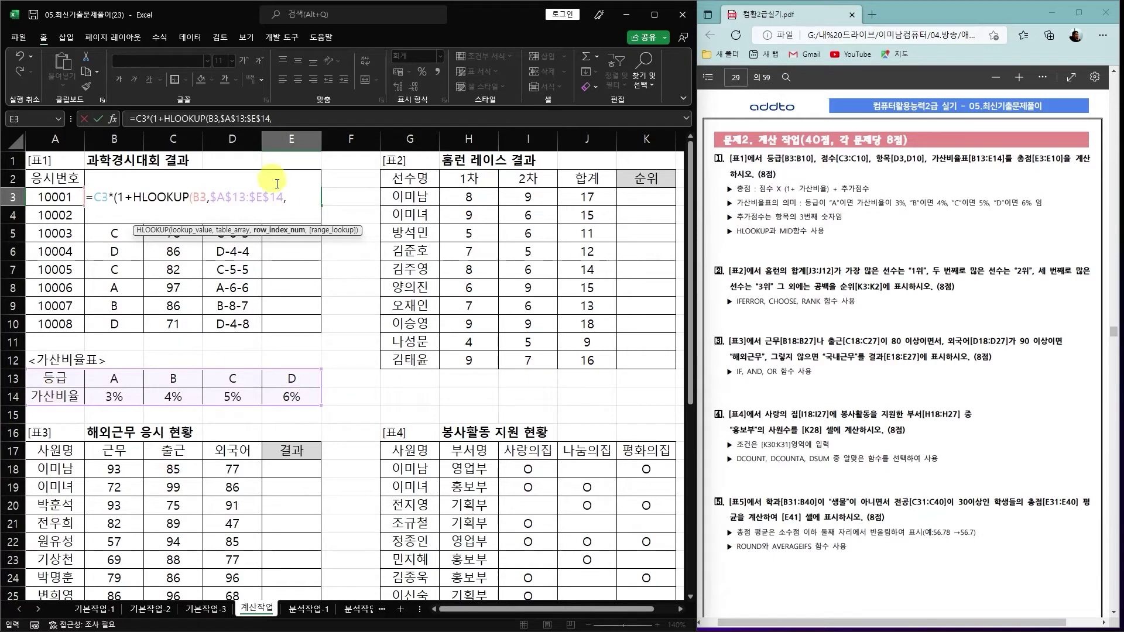
{"action": "type", "text": "2,"}
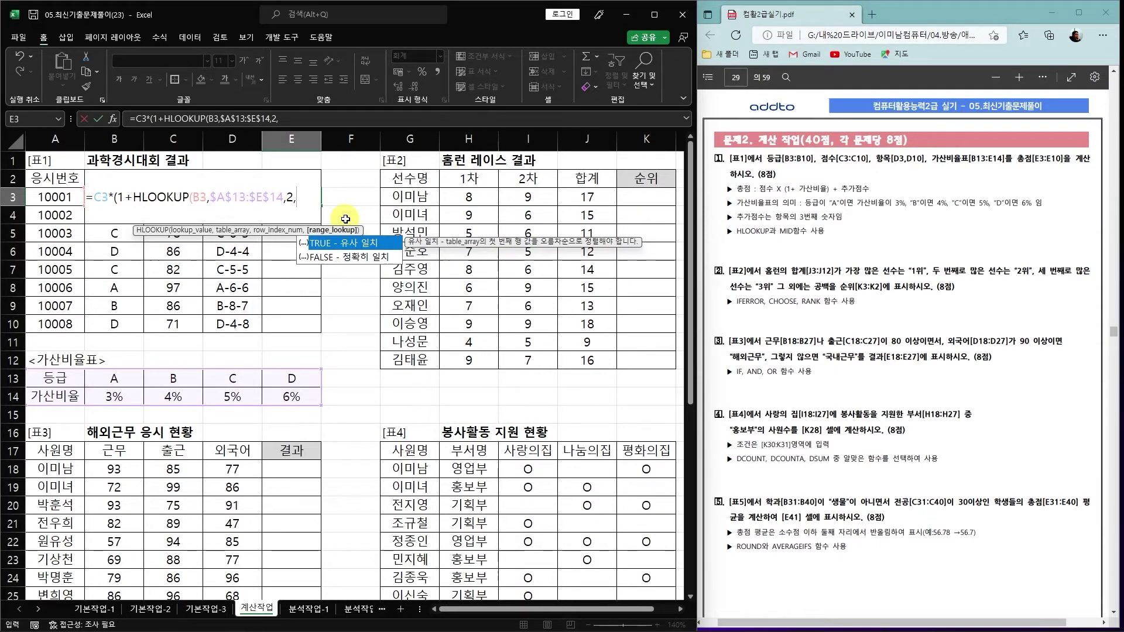
{"action": "type", "text": "0))"}
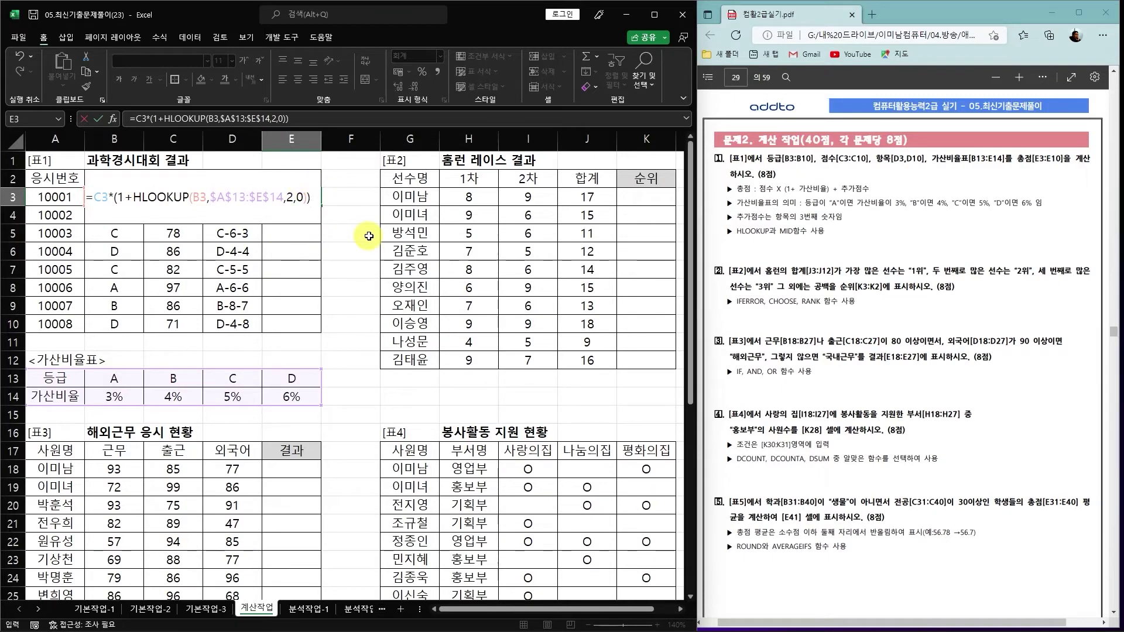
Complete the E3 formula with +MID(D3,3,1) for the 추가점수 and fill it down to E10
{"action": "type", "text": "+"}
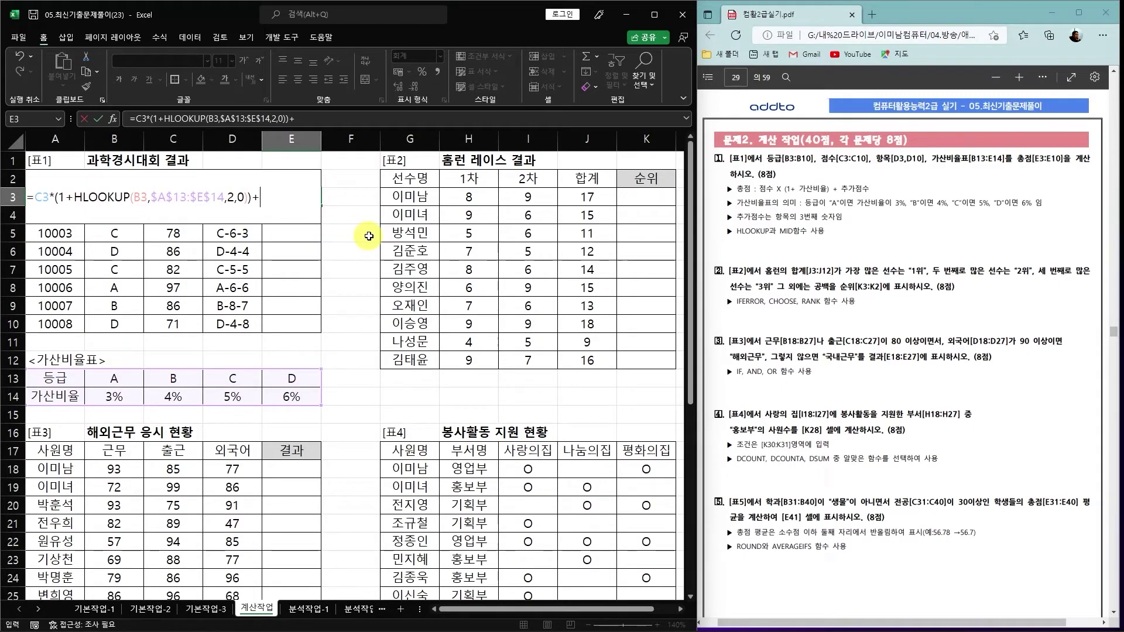
{"action": "type", "text": "mid"}
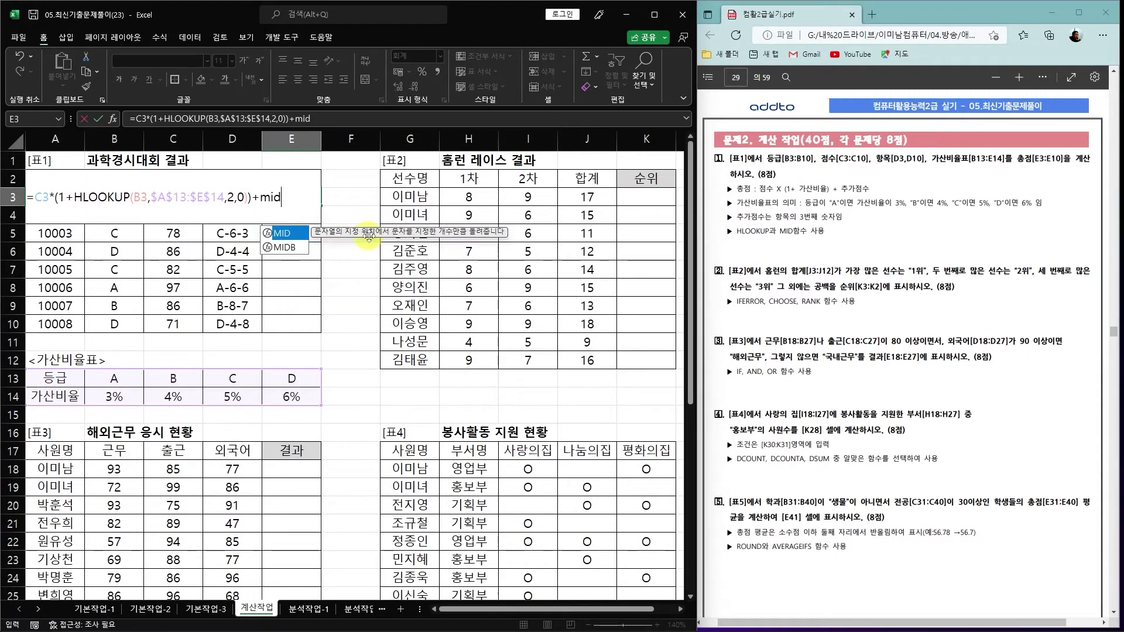
{"action": "key", "text": "Tab"}
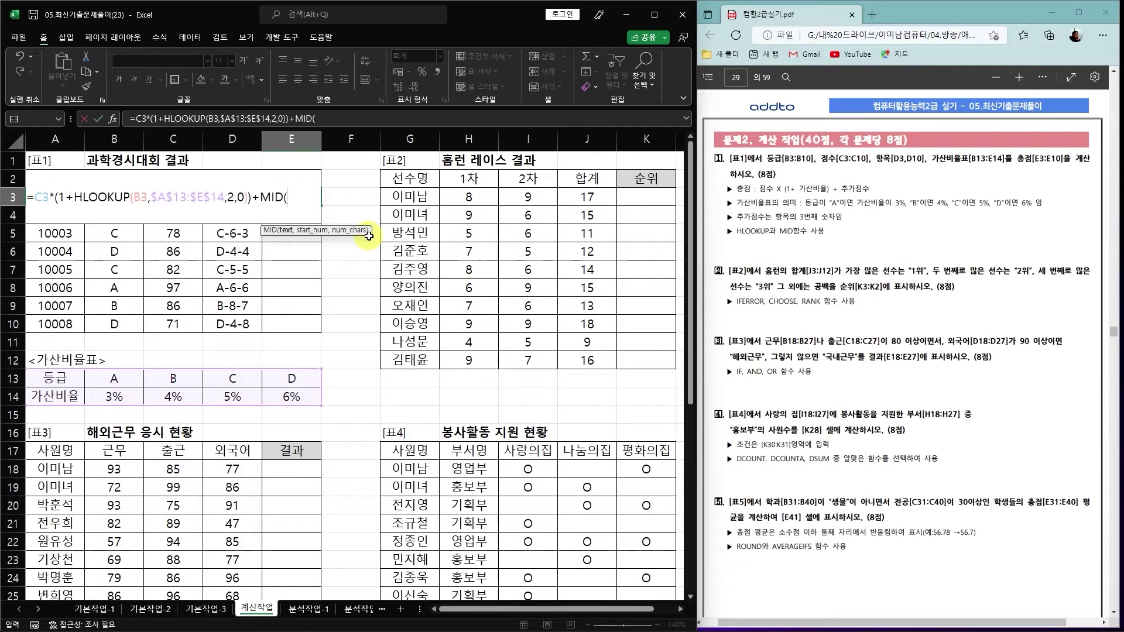
{"action": "left_click", "coordinate": [237, 236]}
{"action": "key", "text": "Up"}
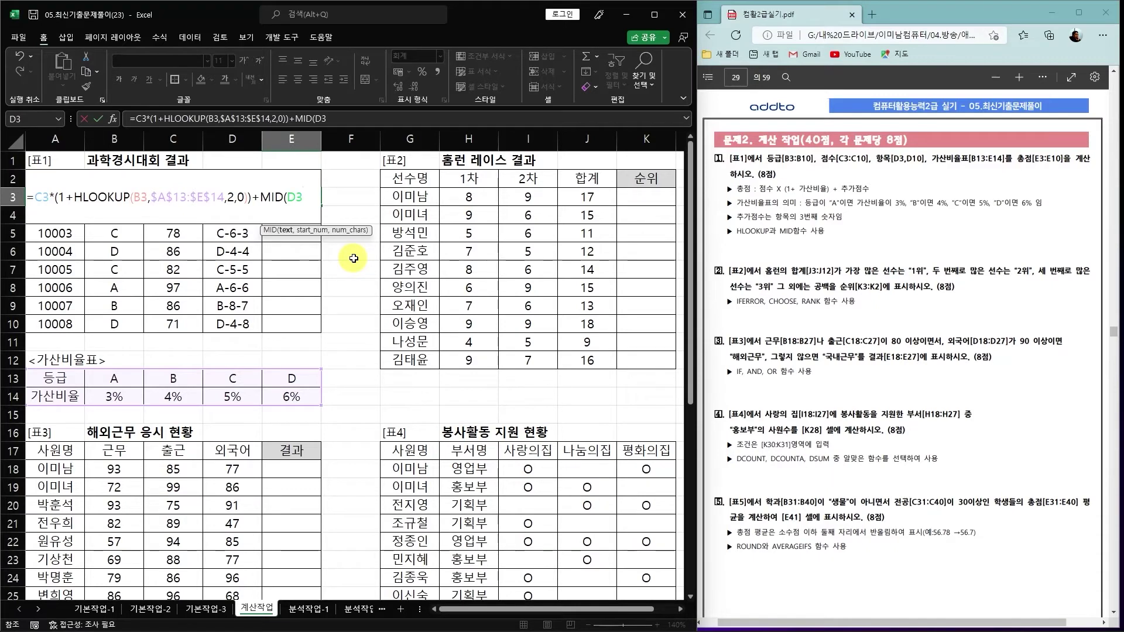
{"action": "type", "text": ",3,1"}
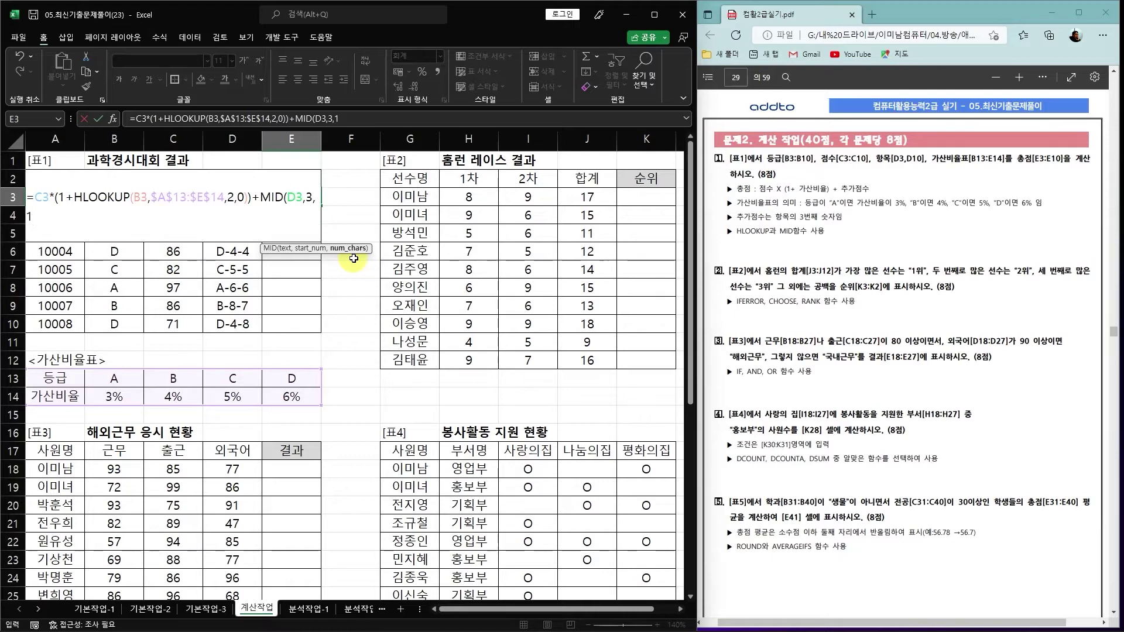
{"action": "type", "text": ")"}
{"action": "key", "text": "Return"}
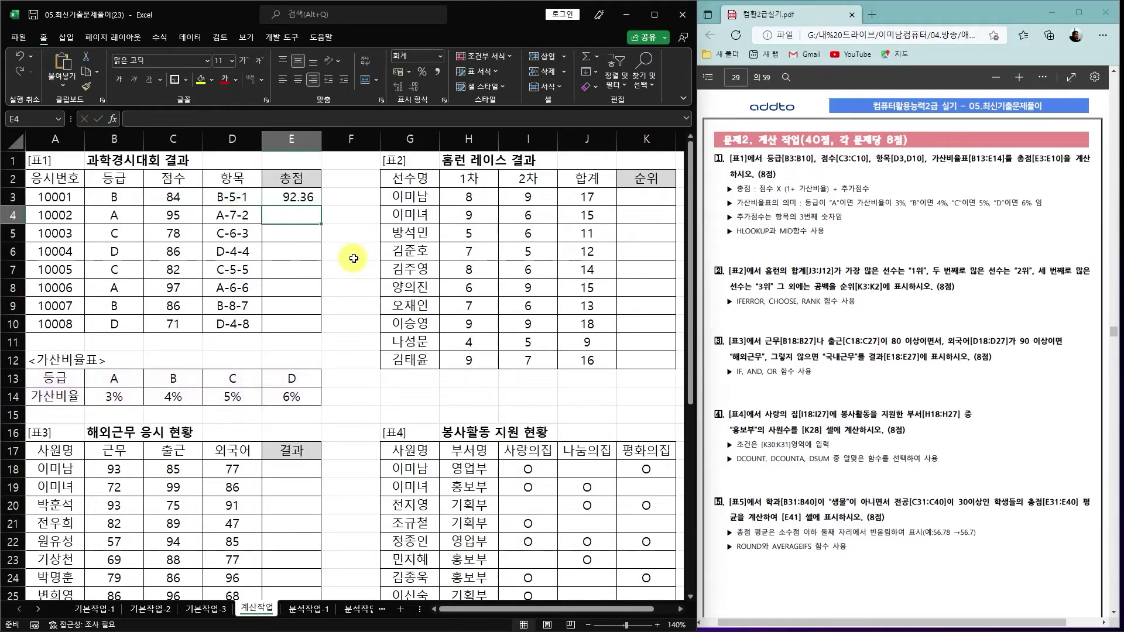
{"action": "left_click", "coordinate": [310, 202]}
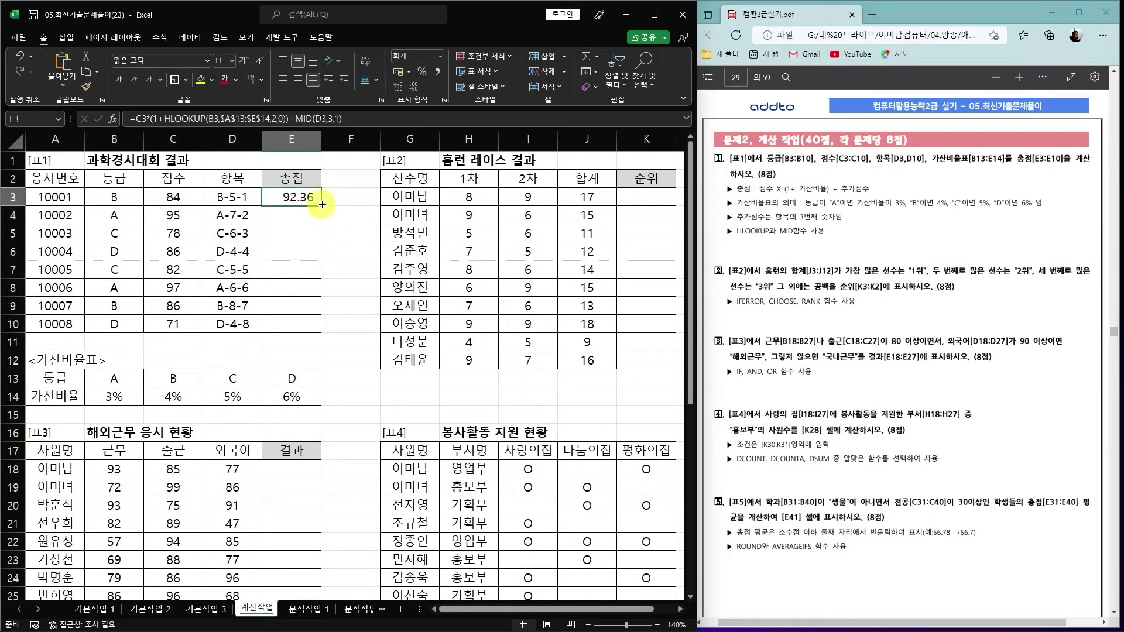
{"action": "left_click_drag", "start_coordinate": [321, 206], "coordinate": [322, 328]}
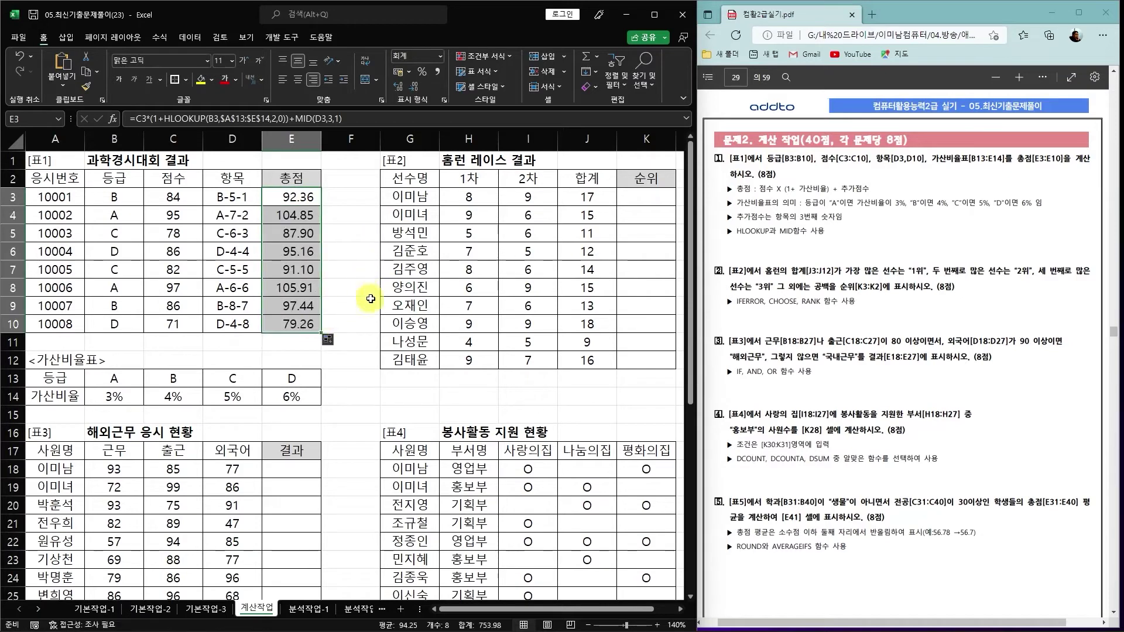
Append *1 to the MID part of the 총점 formula and apply it to all of E3:E10
{"action": "key", "text": "F2"}
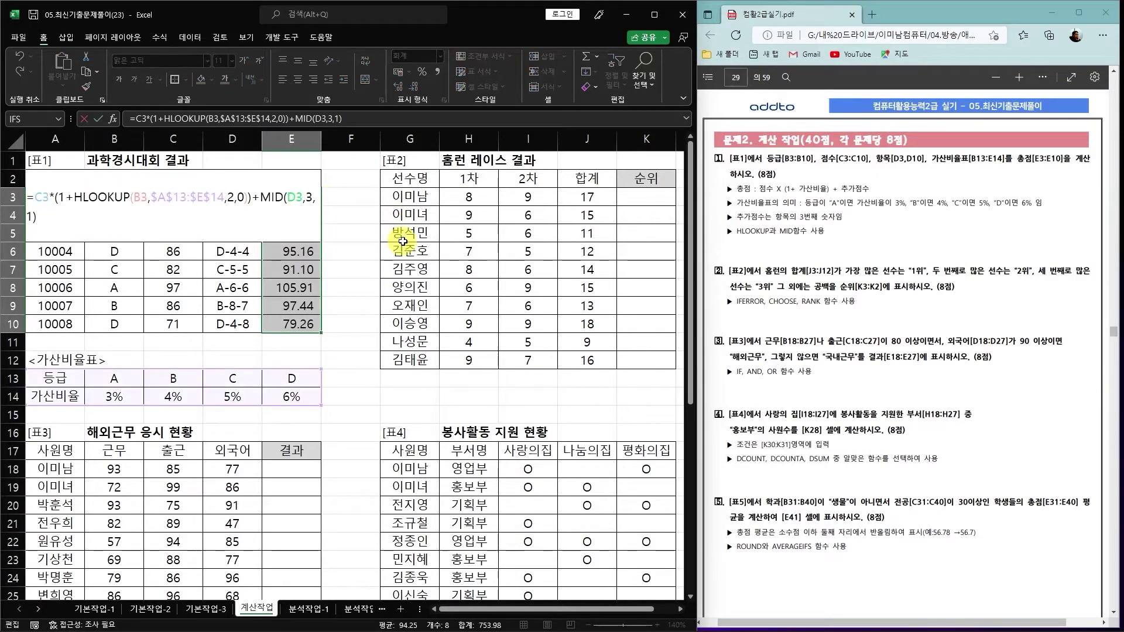
{"action": "left_click_drag", "start_coordinate": [258, 196], "coordinate": [82, 226]}
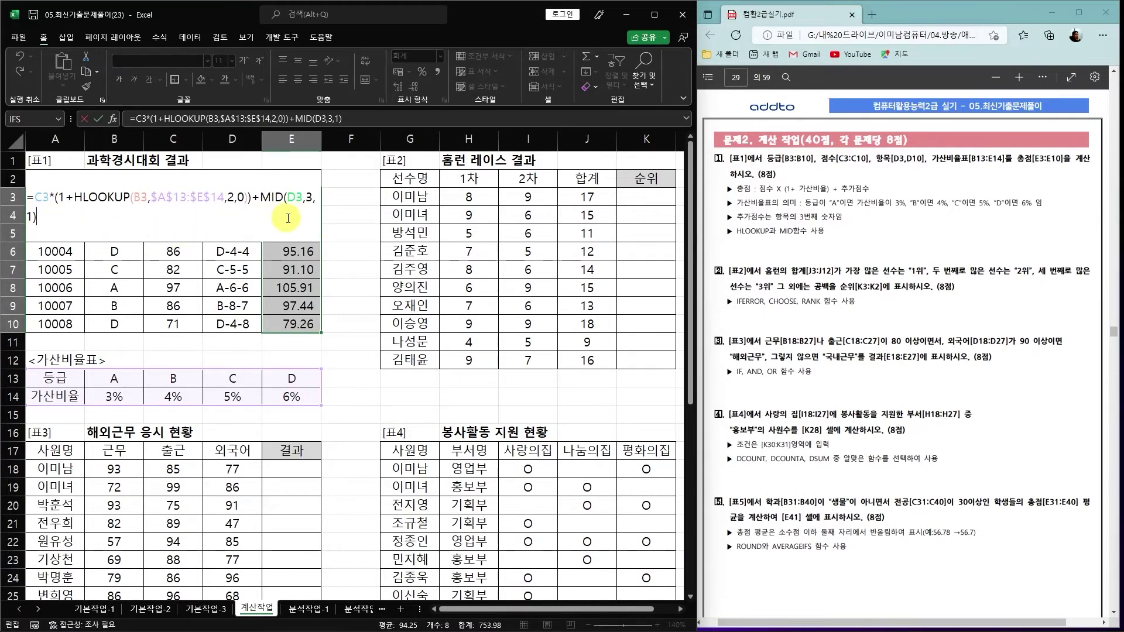
{"action": "type", "text": "*1"}
{"action": "key", "text": "ctrl+Return"}
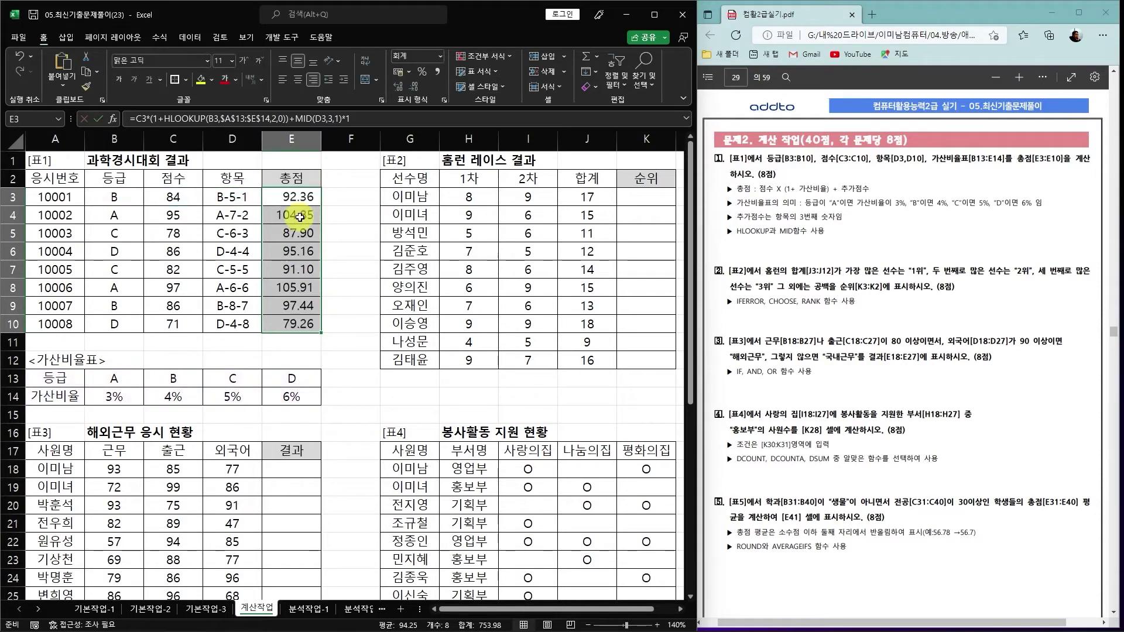
Remove the *1 from the end of the 총점 formula throughout E3:E10
{"action": "left_click", "coordinate": [363, 117]}
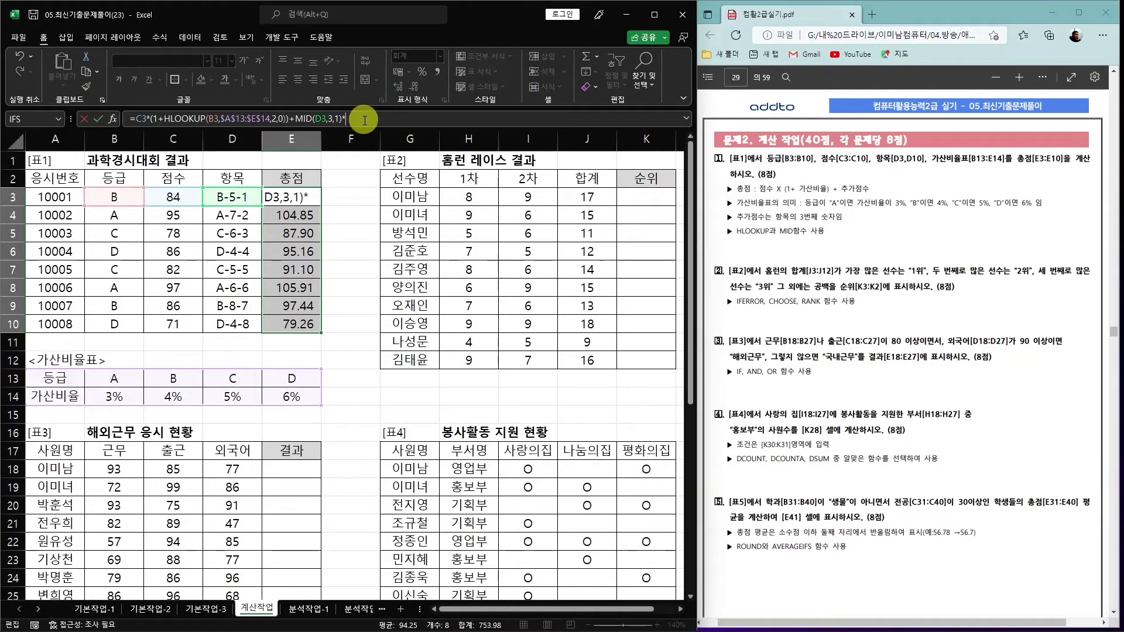
{"action": "key", "text": "BackSpace"}
{"action": "key", "text": "BackSpace"}
{"action": "key", "text": "ctrl+Return"}
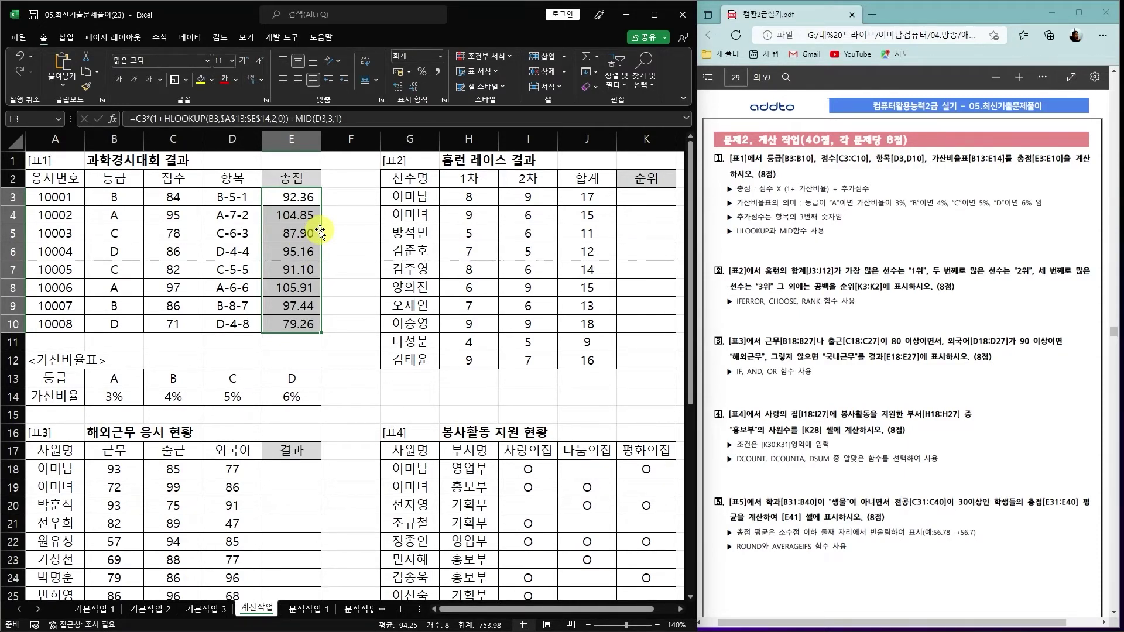
{"action": "left_click", "coordinate": [298, 343]}
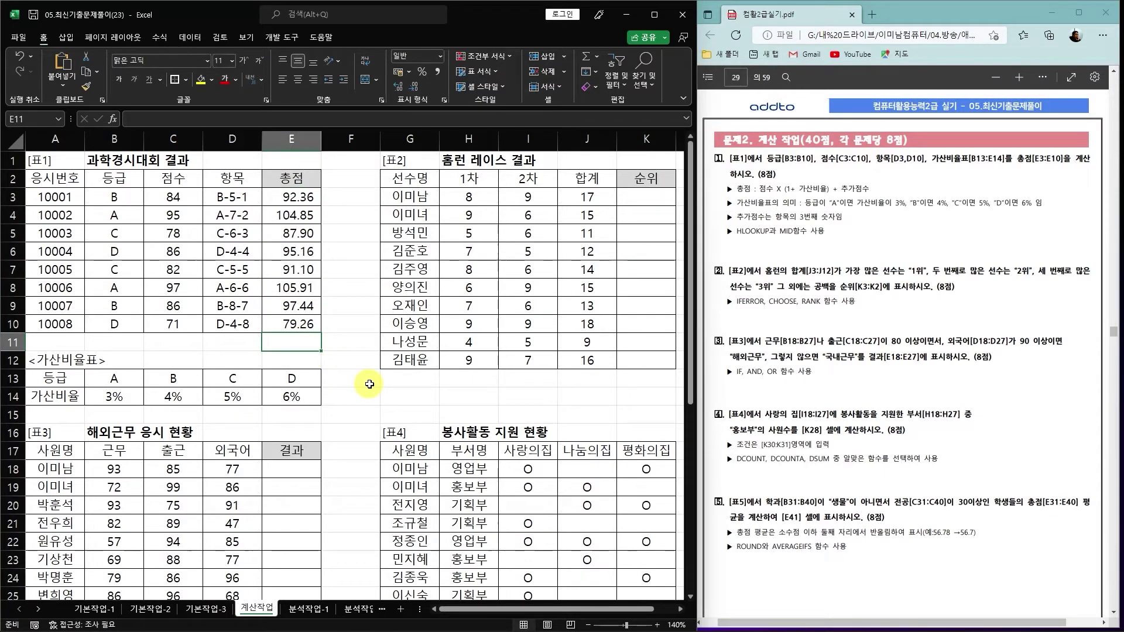
{"action": "type", "text": "="}
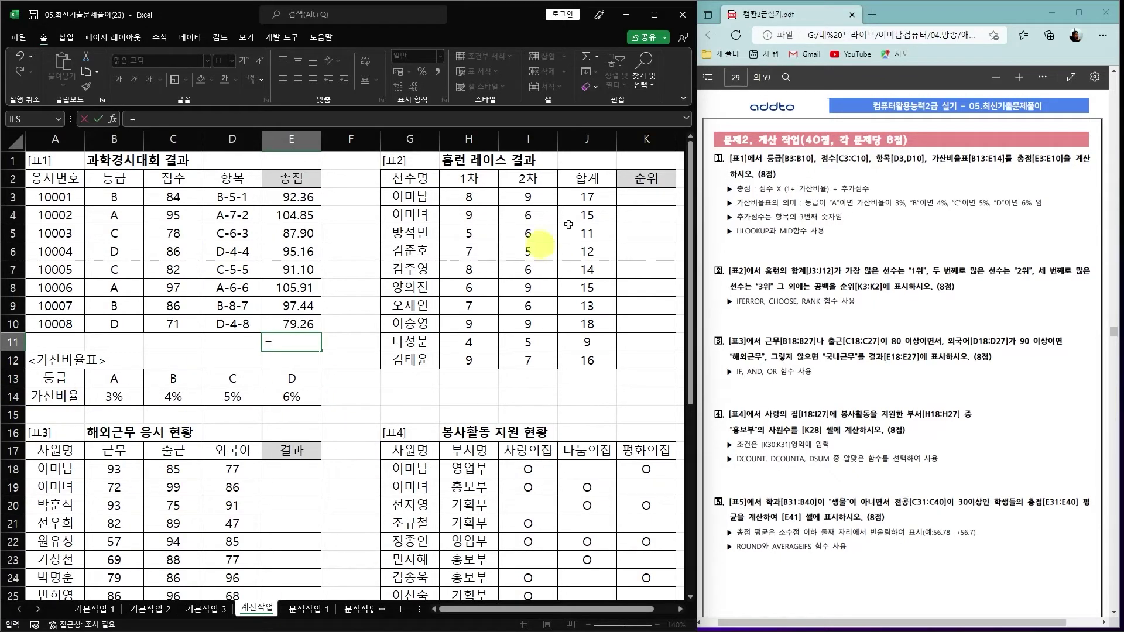
{"action": "key", "text": "Escape"}
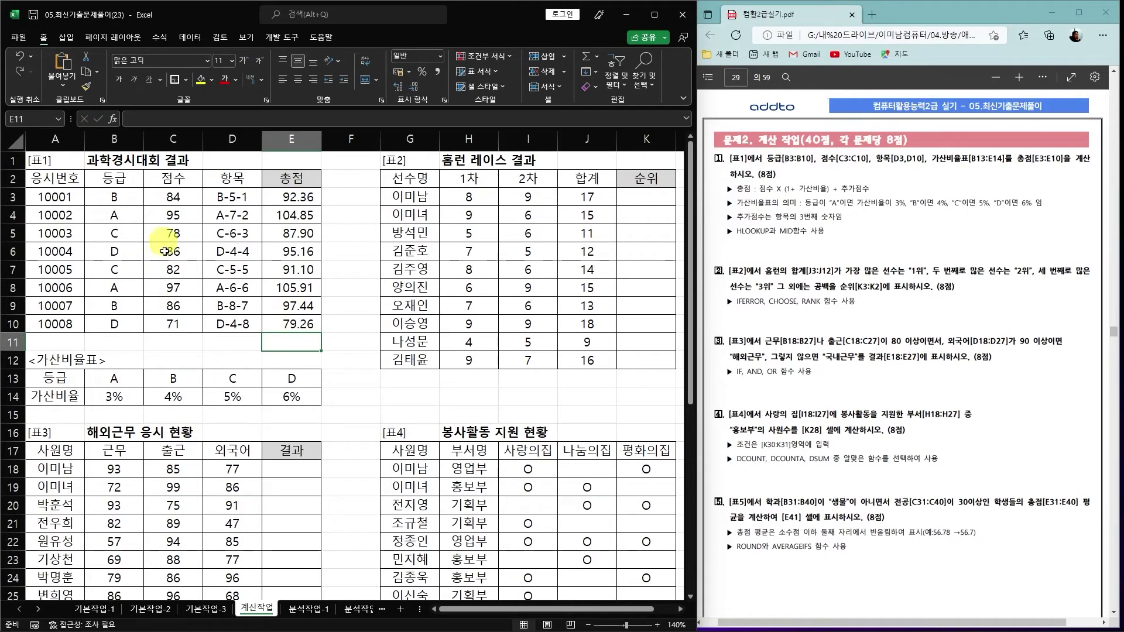
Start the 순위 formula of 표2 in K3 with RANK.EQ, using J3 as the number to rank
{"action": "left_click", "coordinate": [678, 608]}
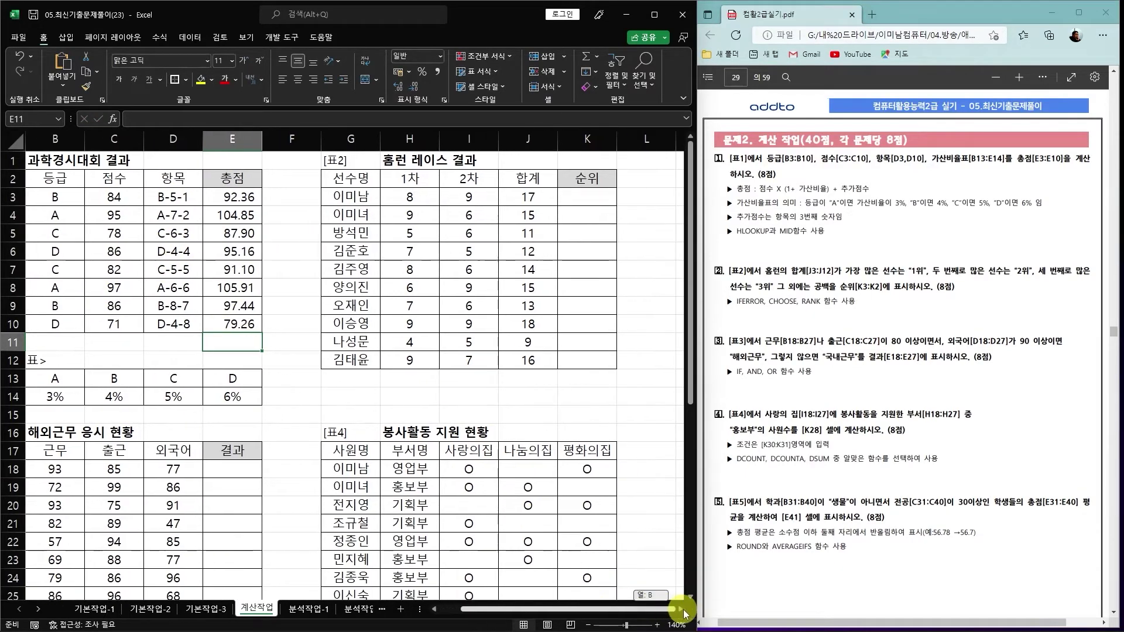
{"action": "left_click", "coordinate": [679, 609]}
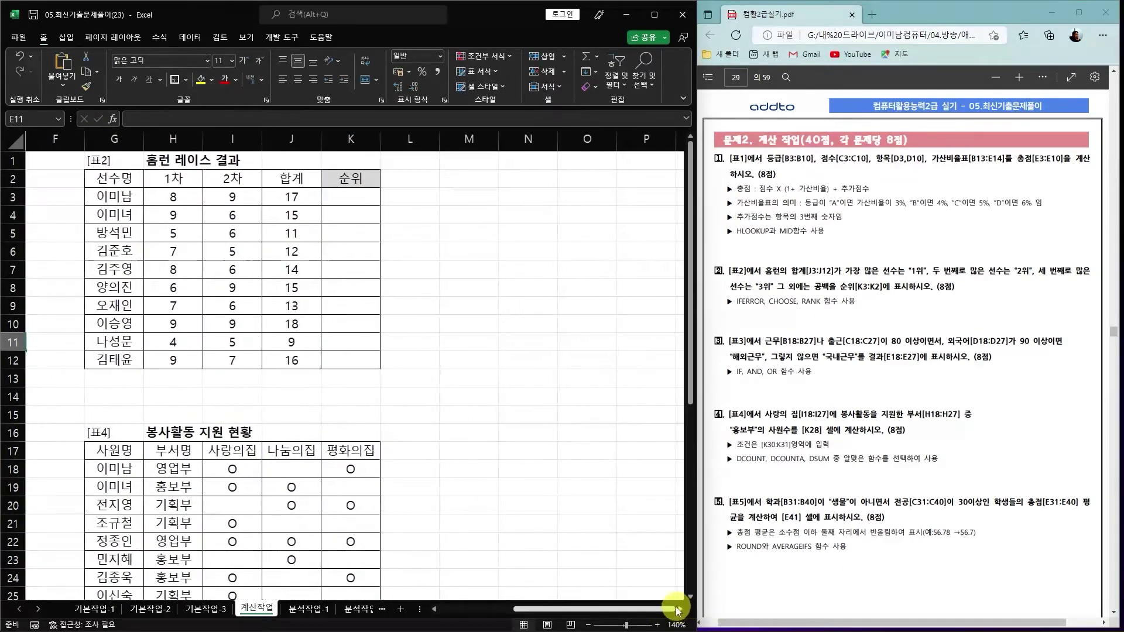
{"action": "left_click", "coordinate": [344, 196]}
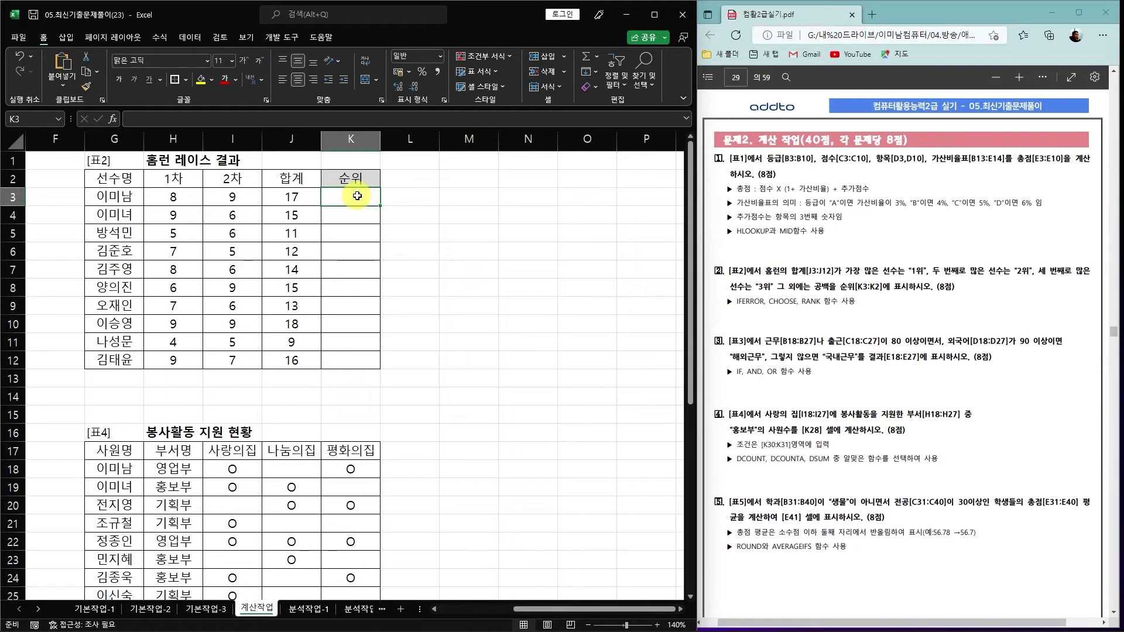
{"action": "type", "text": "=rank"}
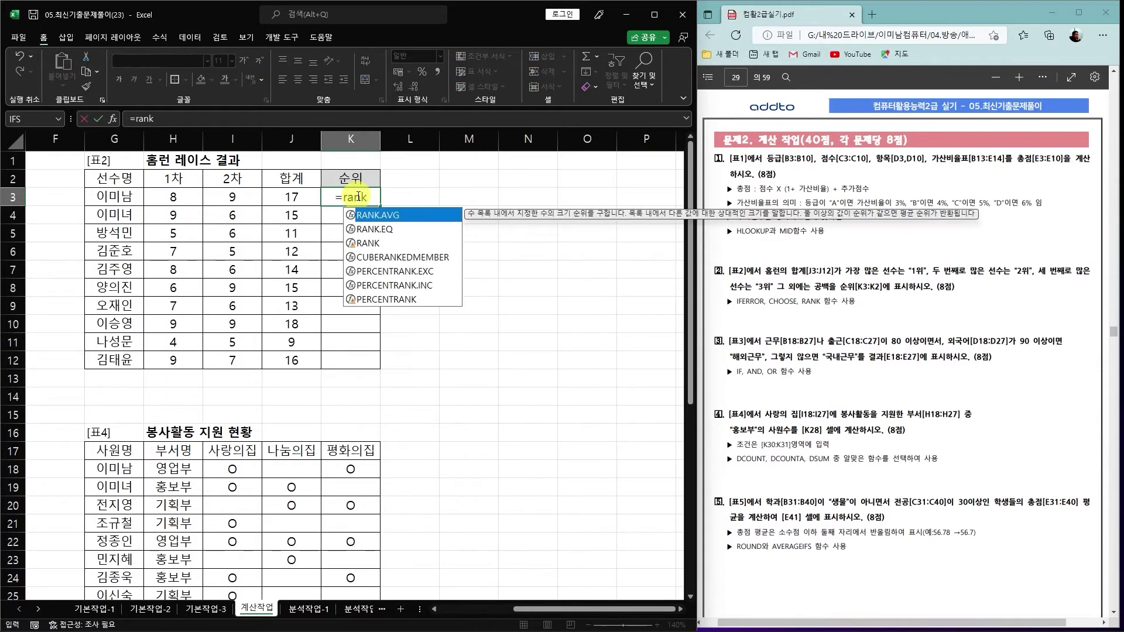
{"action": "key", "text": "Down"}
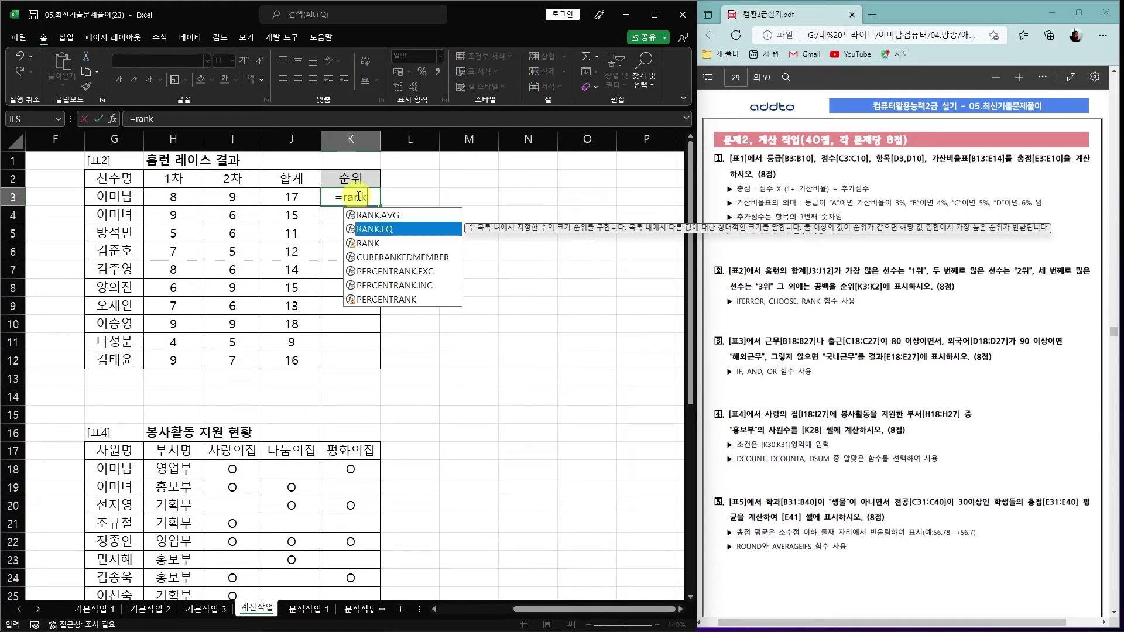
{"action": "key", "text": "Tab"}
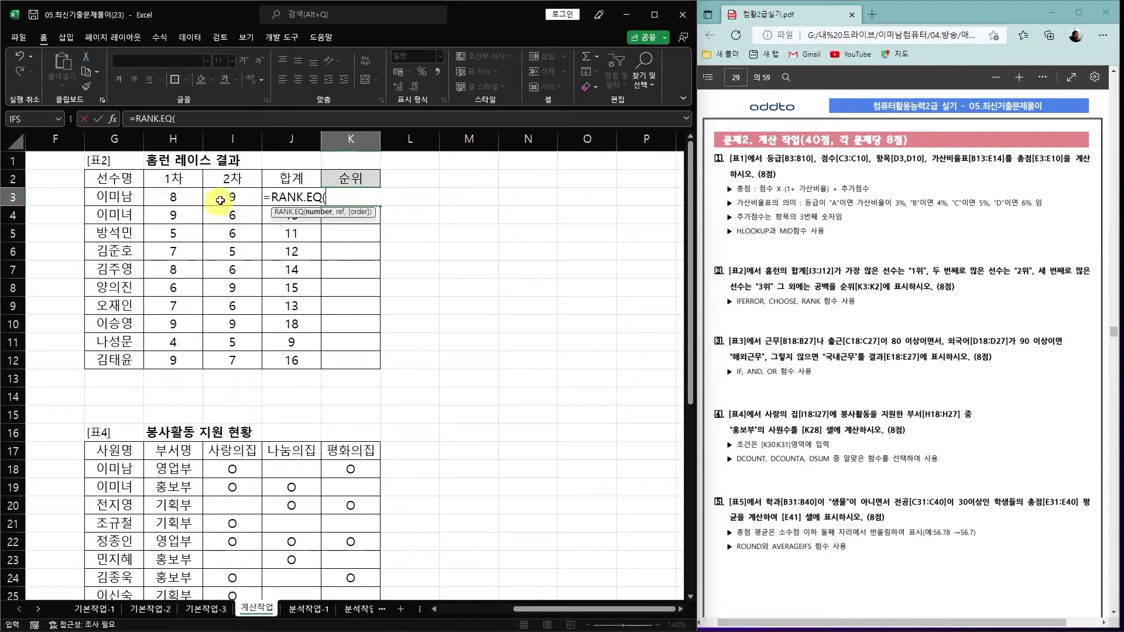
{"action": "key", "text": "Left"}
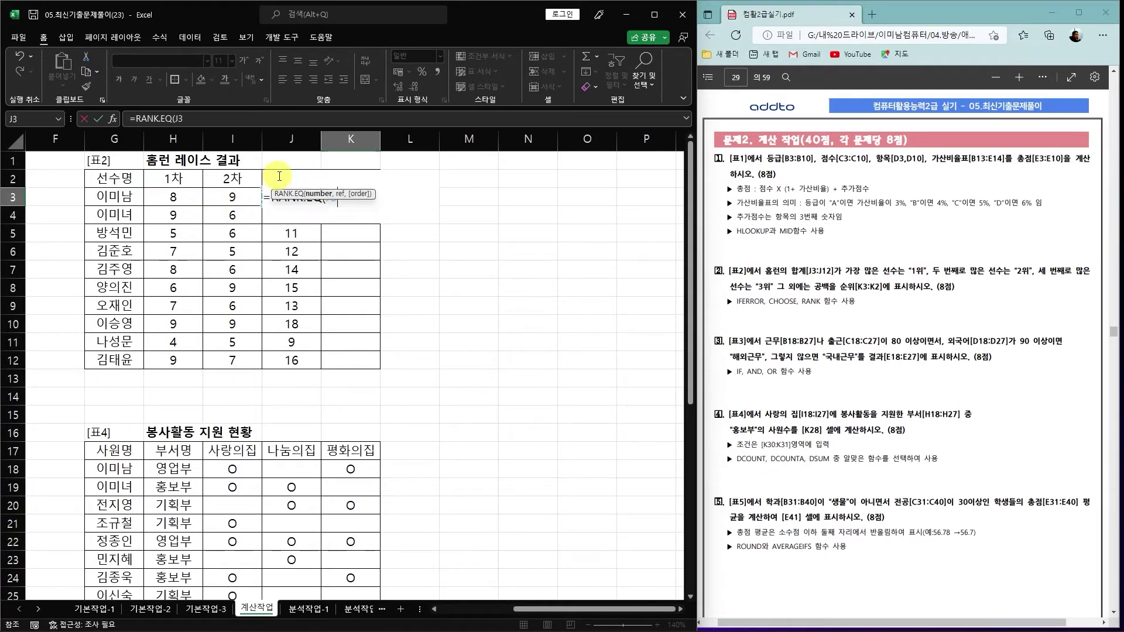
{"action": "type", "text": ","}
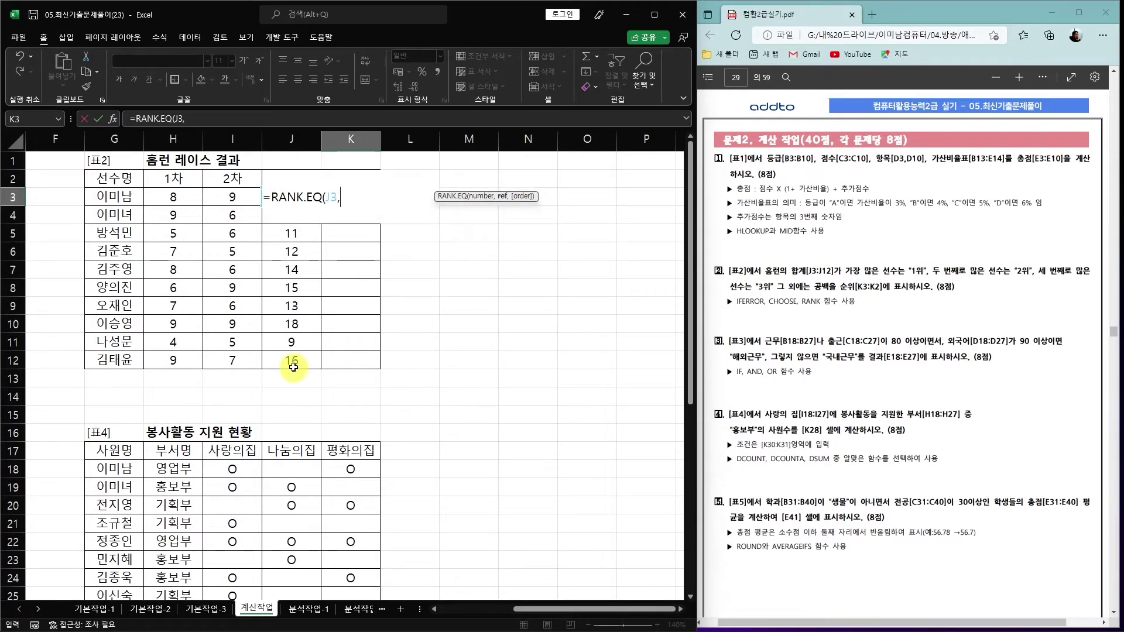
Complete K3's RANK.EQ with the absolute range $J$3:$J$12 and order 0 (내림차순), and fill it down to K12
{"action": "left_click_drag", "start_coordinate": [292, 358], "coordinate": [299, 196]}
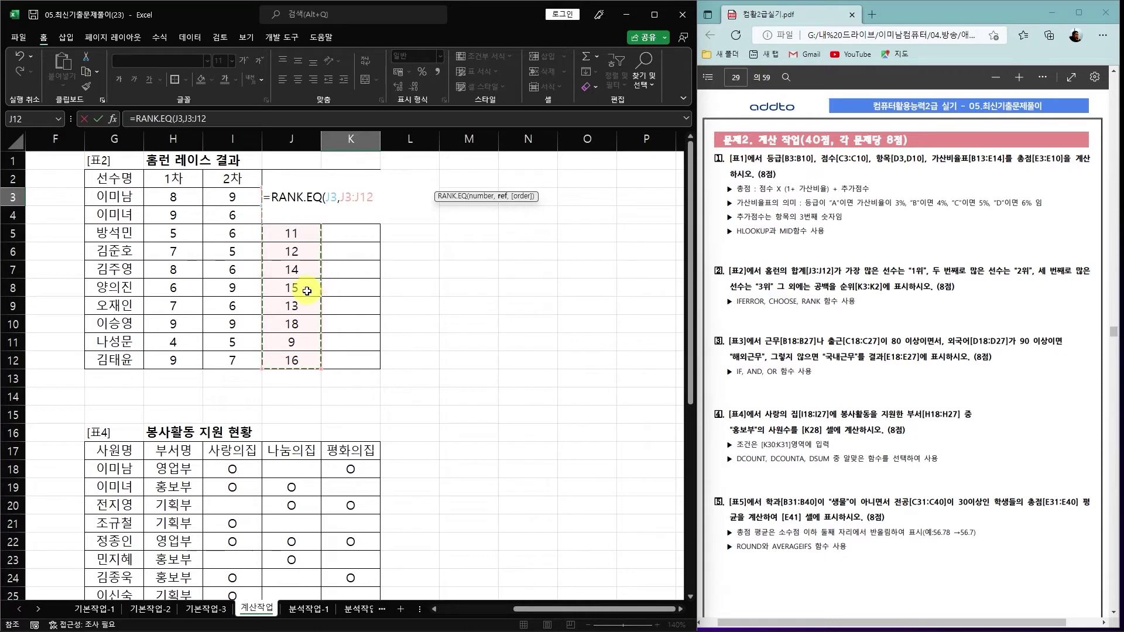
{"action": "key", "text": "F4"}
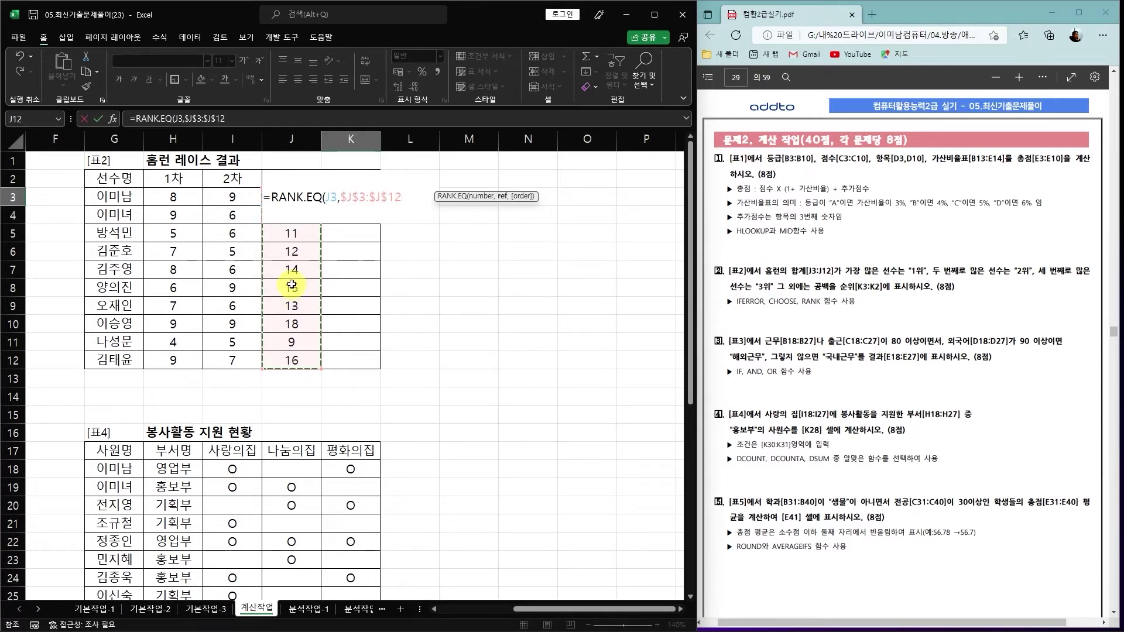
{"action": "type", "text": ","}
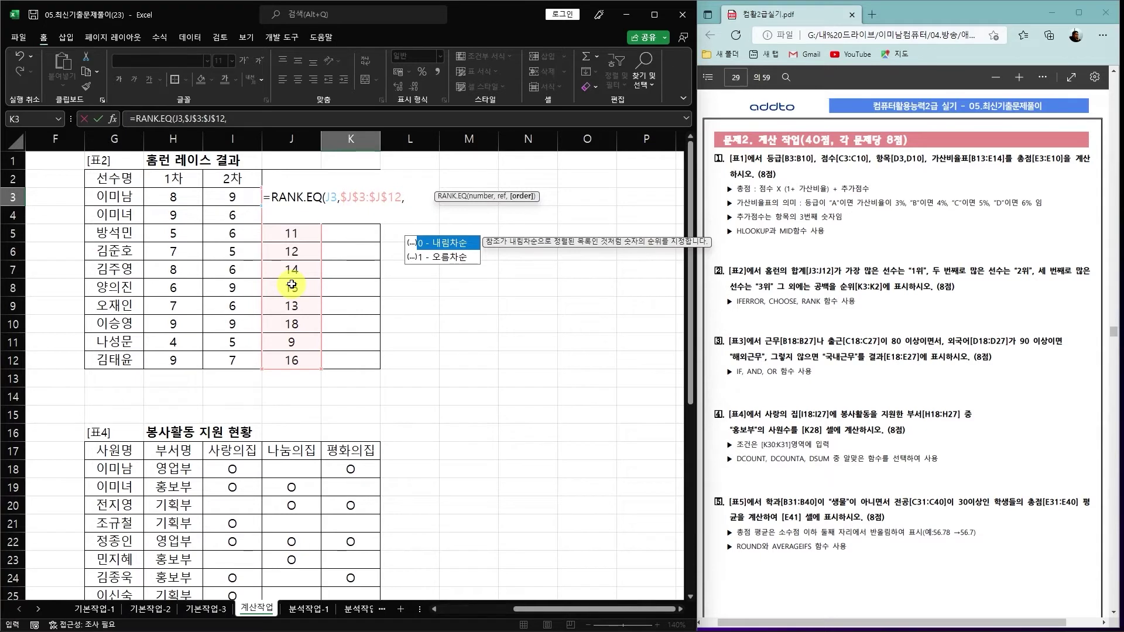
{"action": "type", "text": "0)"}
{"action": "key", "text": "Return"}
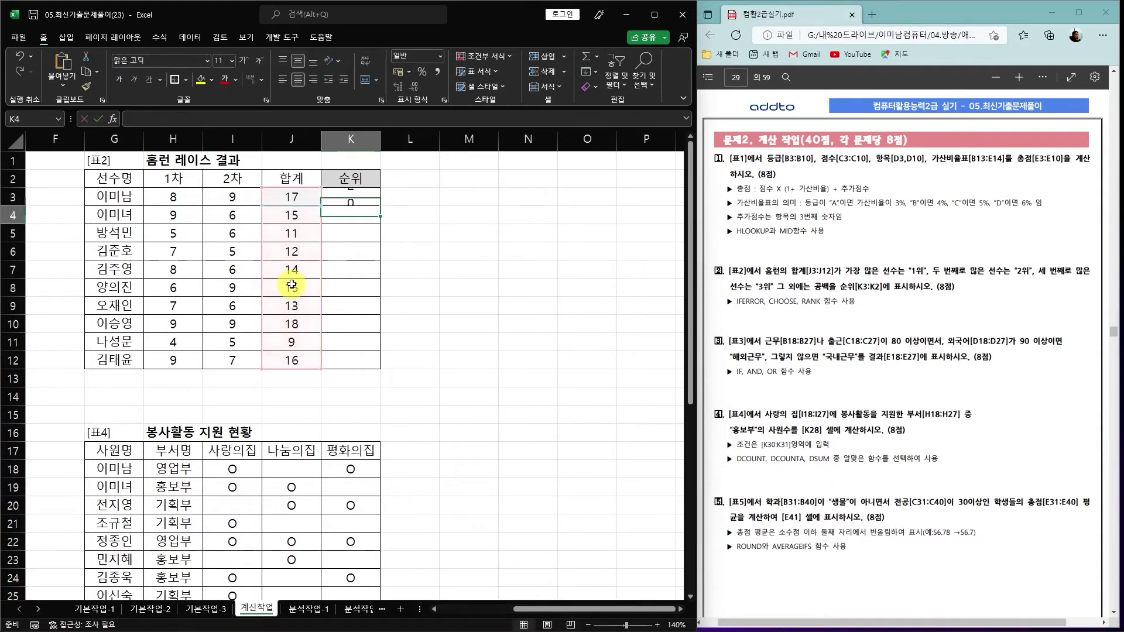
{"action": "left_click", "coordinate": [357, 200]}
{"action": "left_click_drag", "start_coordinate": [380, 205], "coordinate": [380, 367]}
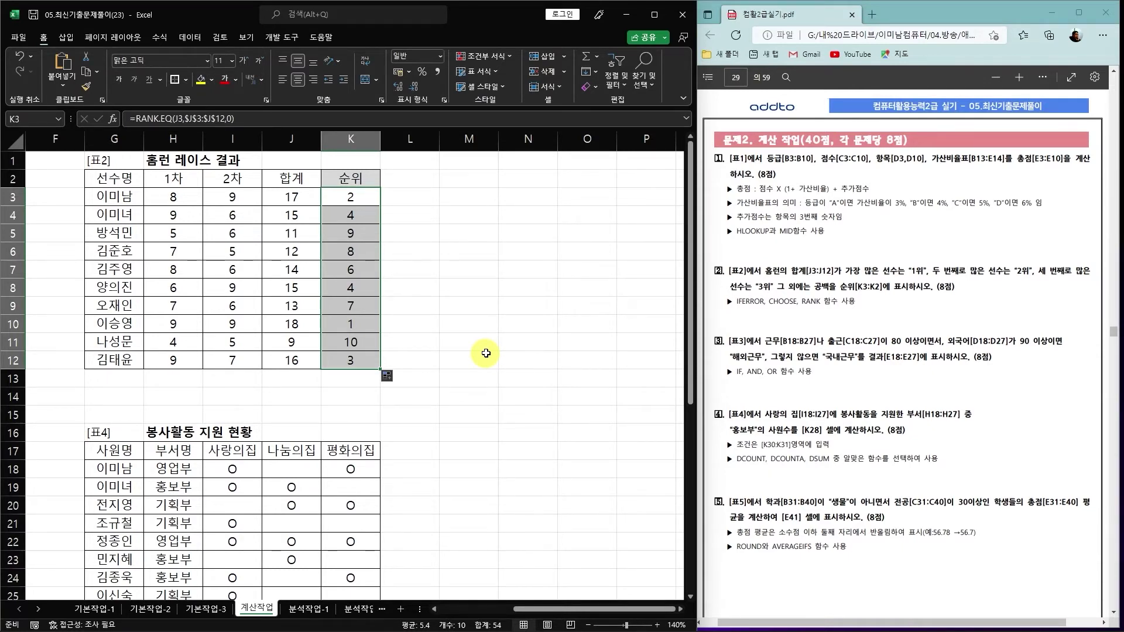
Enter the helper test =K3=1 in L3 beside the 순위 column and fill it down to L12
{"action": "left_click", "coordinate": [416, 195]}
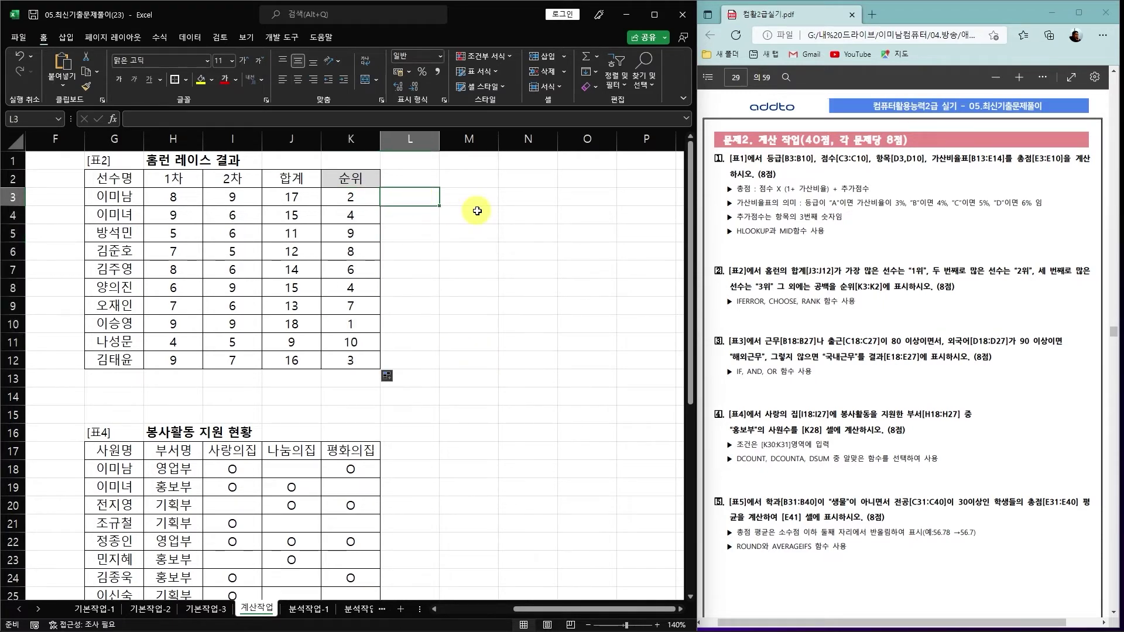
{"action": "type", "text": "="}
{"action": "left_click", "coordinate": [363, 199]}
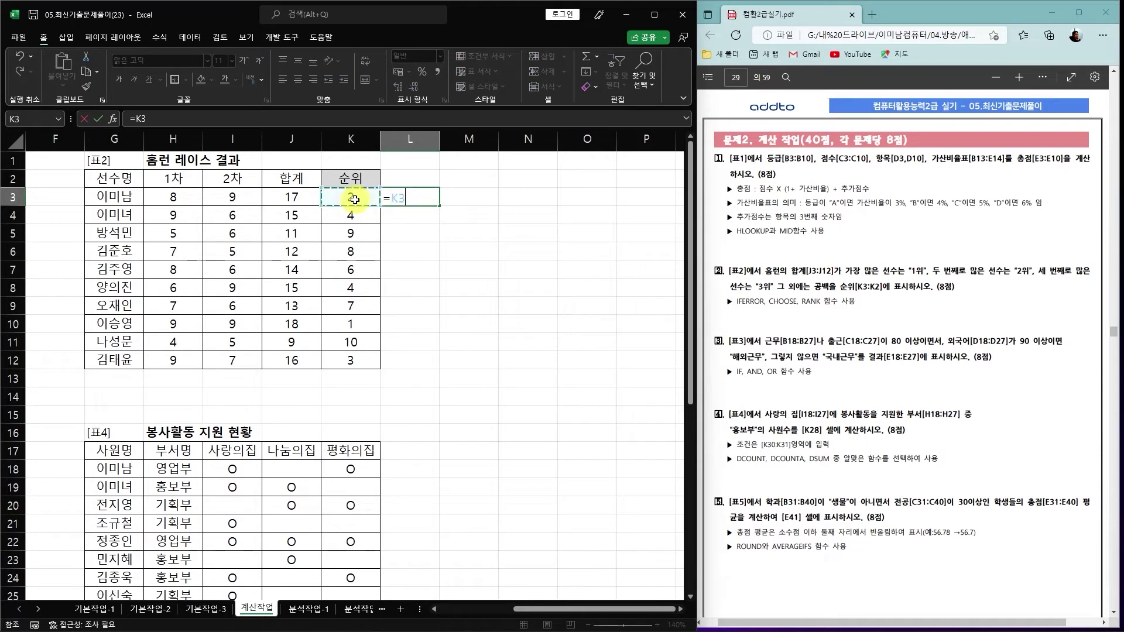
{"action": "type", "text": "=1"}
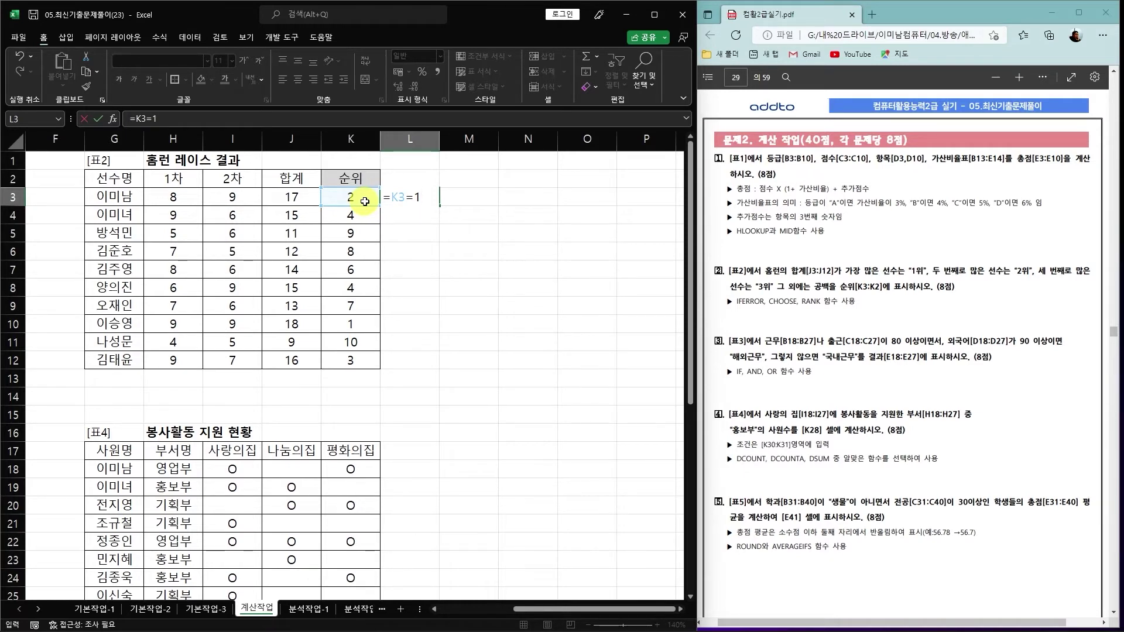
{"action": "key", "text": "Return"}
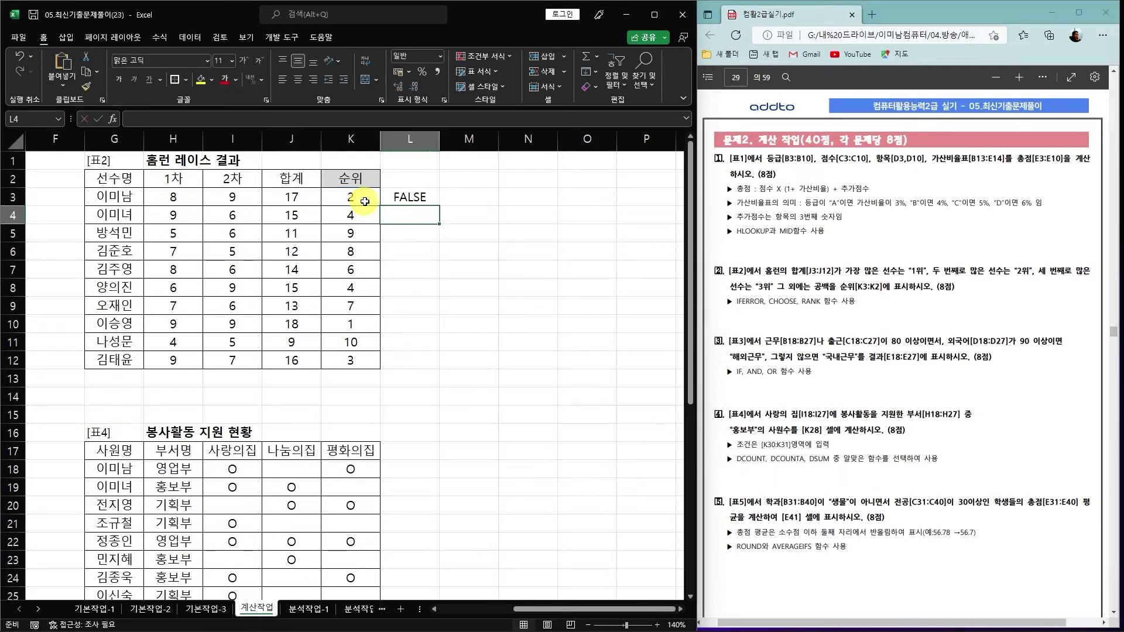
{"action": "left_click", "coordinate": [411, 197]}
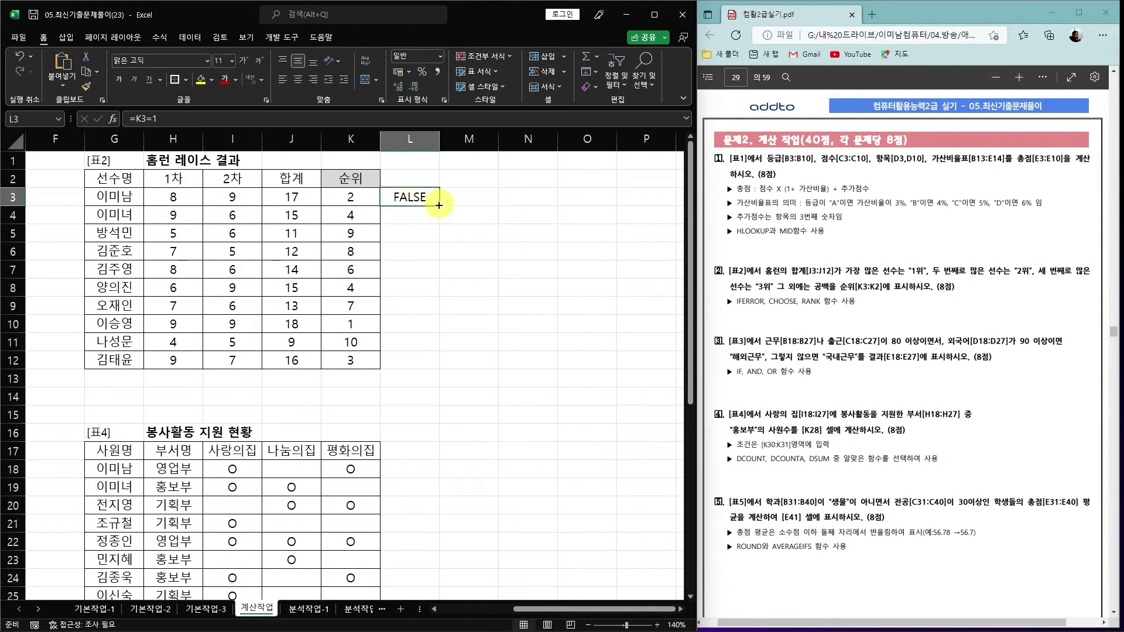
{"action": "left_click_drag", "start_coordinate": [439, 206], "coordinate": [440, 367]}
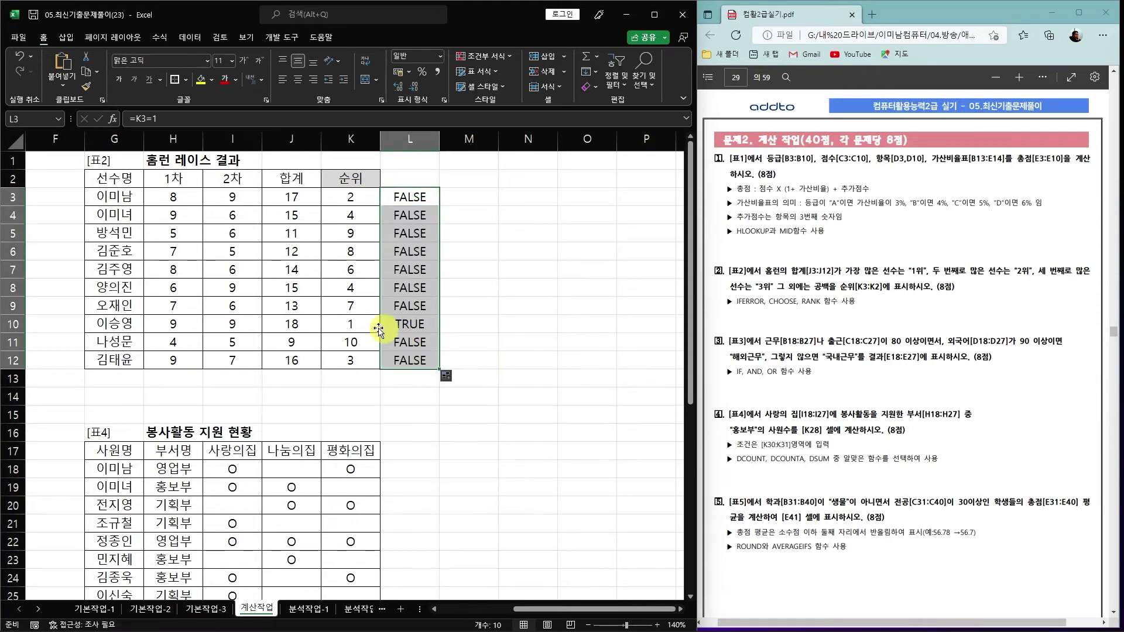
Wrap the K3=1 test in L3 in an IF function that returns "1위" when true
{"action": "key", "text": "F2"}
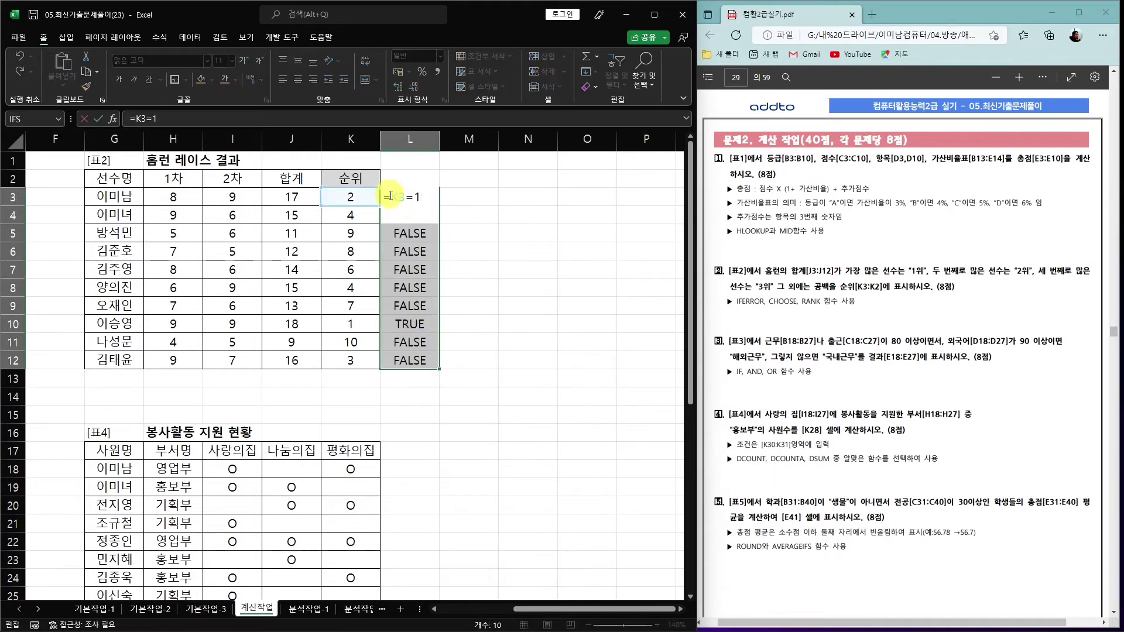
{"action": "type", "text": "IF("}
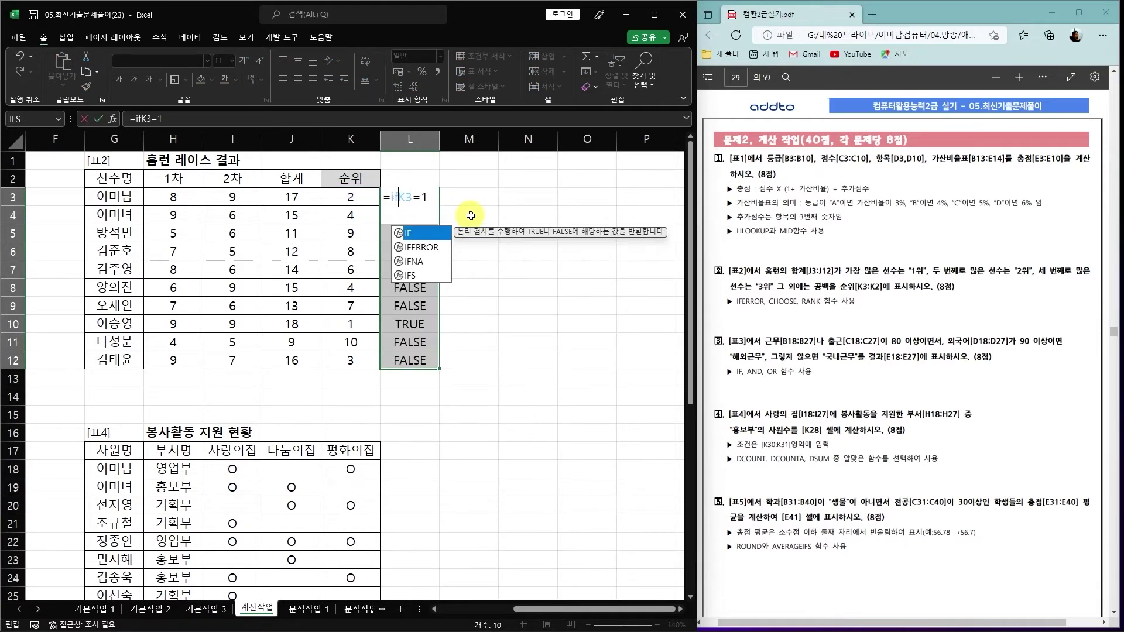
{"action": "key", "text": "End"}
{"action": "type", "text": ",\""}
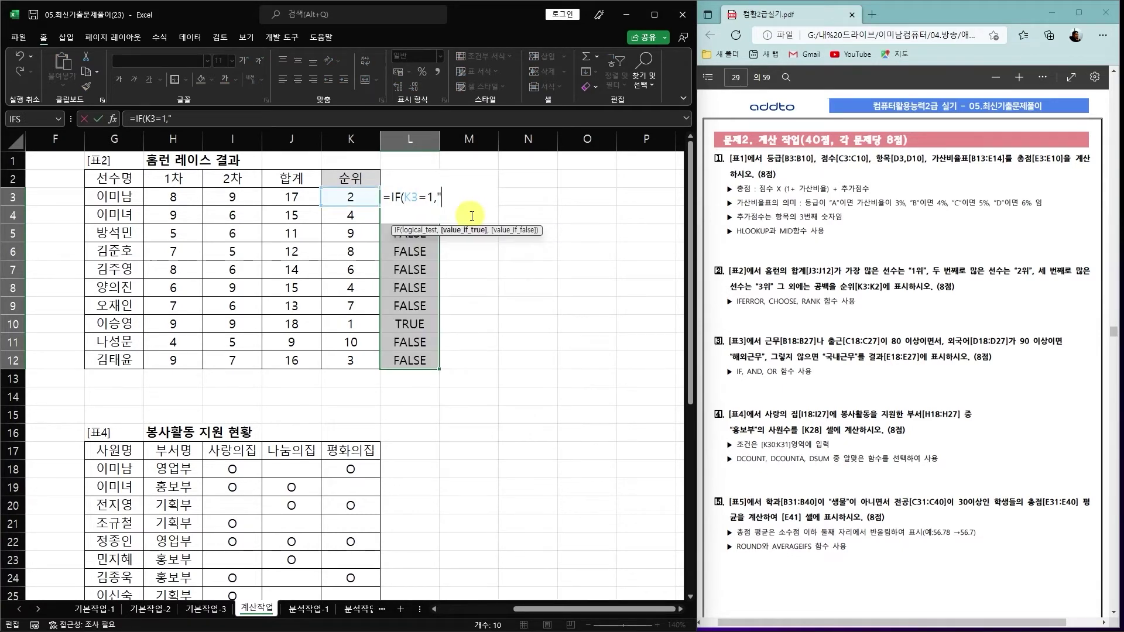
{"action": "type", "text": "1위\","}
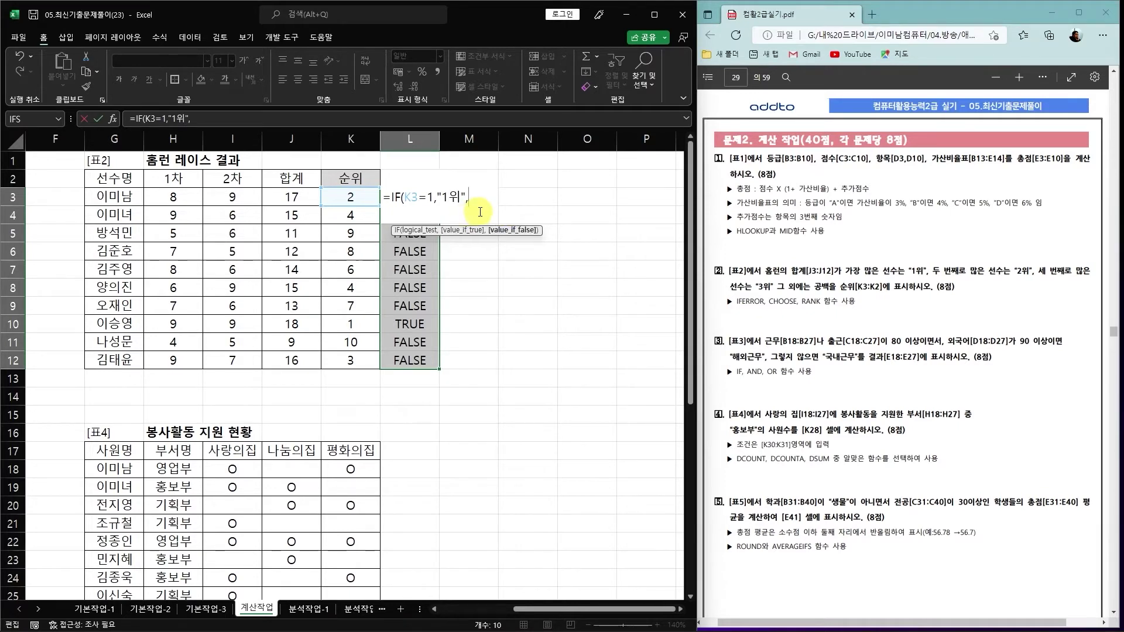
Nest a copy of the IF part as the value if false, changed to IF(K3=2,"2위"
{"action": "left_click_drag", "start_coordinate": [388, 197], "coordinate": [471, 198]}
{"action": "key", "text": "ctrl+c"}
{"action": "left_click", "coordinate": [471, 198]}
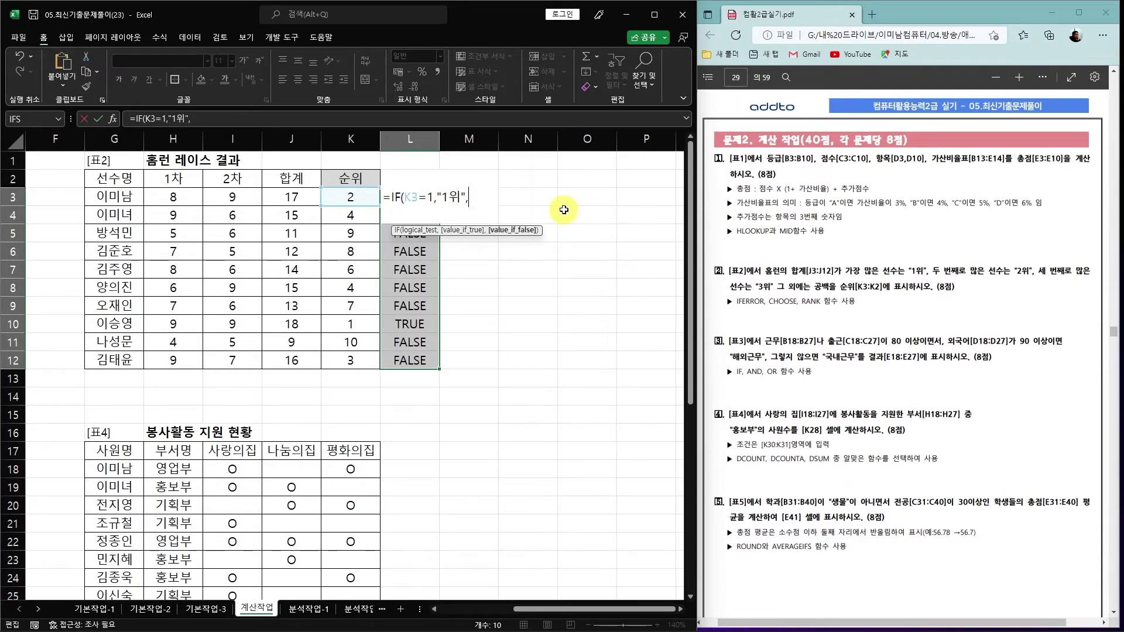
{"action": "key", "text": "ctrl+v"}
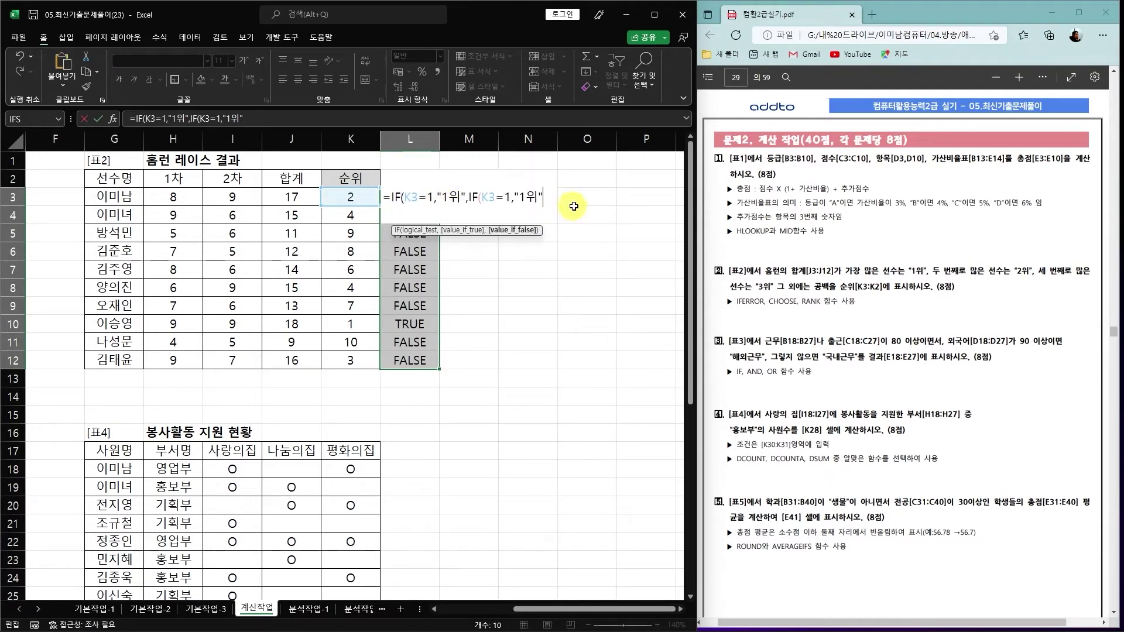
{"action": "double_click", "coordinate": [508, 197]}
{"action": "type", "text": "2"}
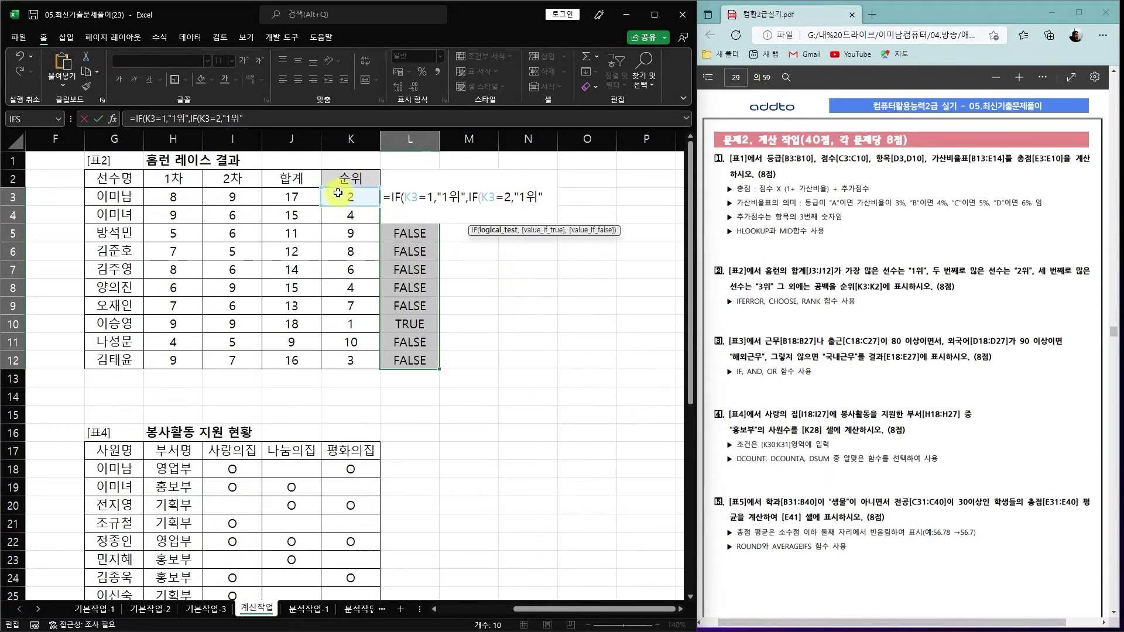
{"action": "double_click", "coordinate": [521, 197]}
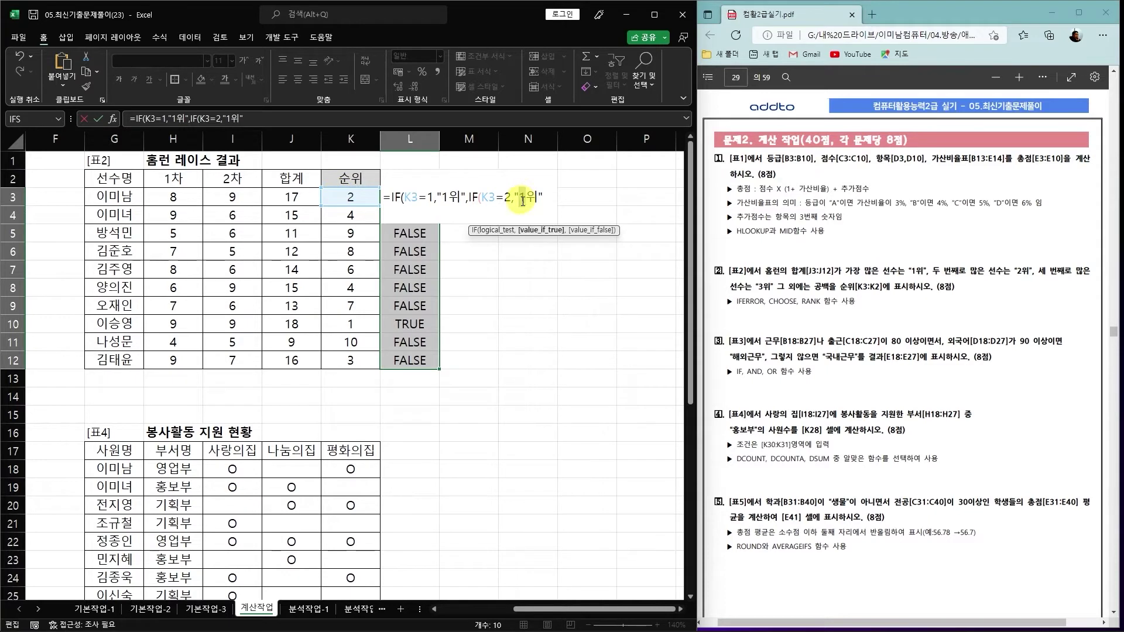
{"action": "type", "text": "2"}
{"action": "key", "text": "Right"}
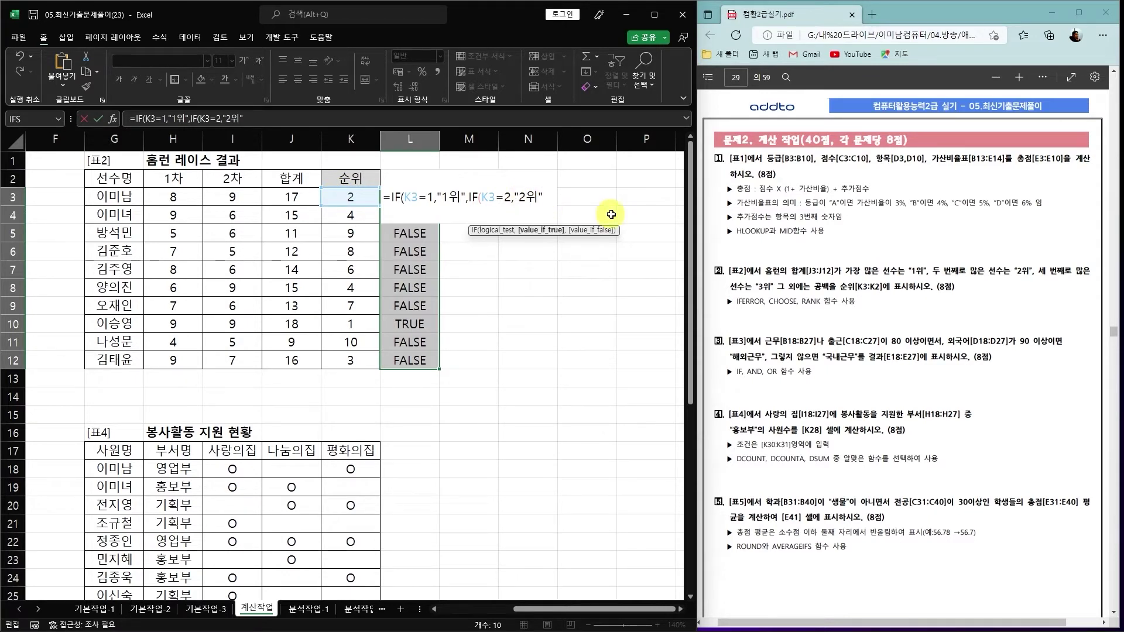
Nest a third IF(K3=3,"3위",""), close all brackets, and apply the formula to L3:L12
{"action": "type", "text": ","}
{"action": "type", "text": "IF(K3=1,\"1위\""}
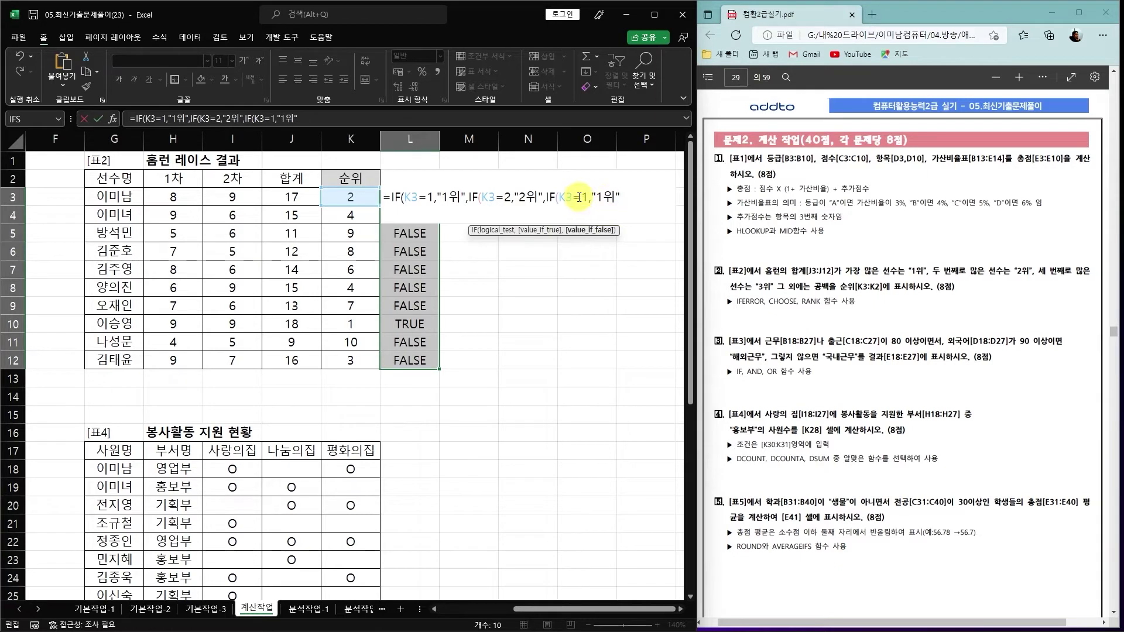
{"action": "type", "text": "3"}
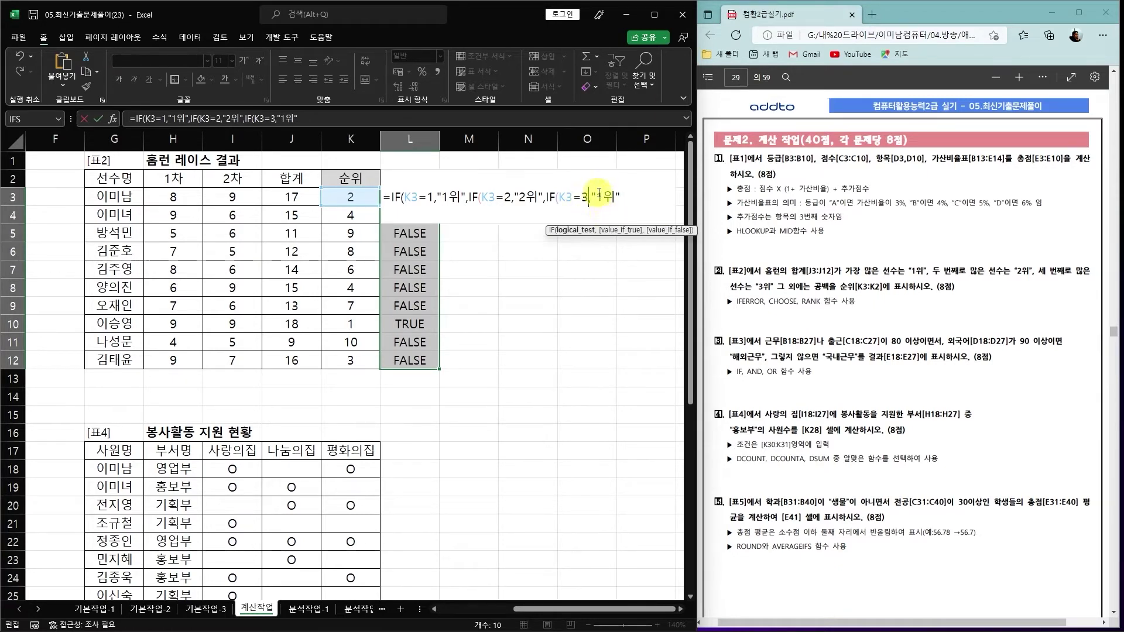
{"action": "left_click_drag", "start_coordinate": [604, 197], "coordinate": [597, 199]}
{"action": "type", "text": "3위\""}
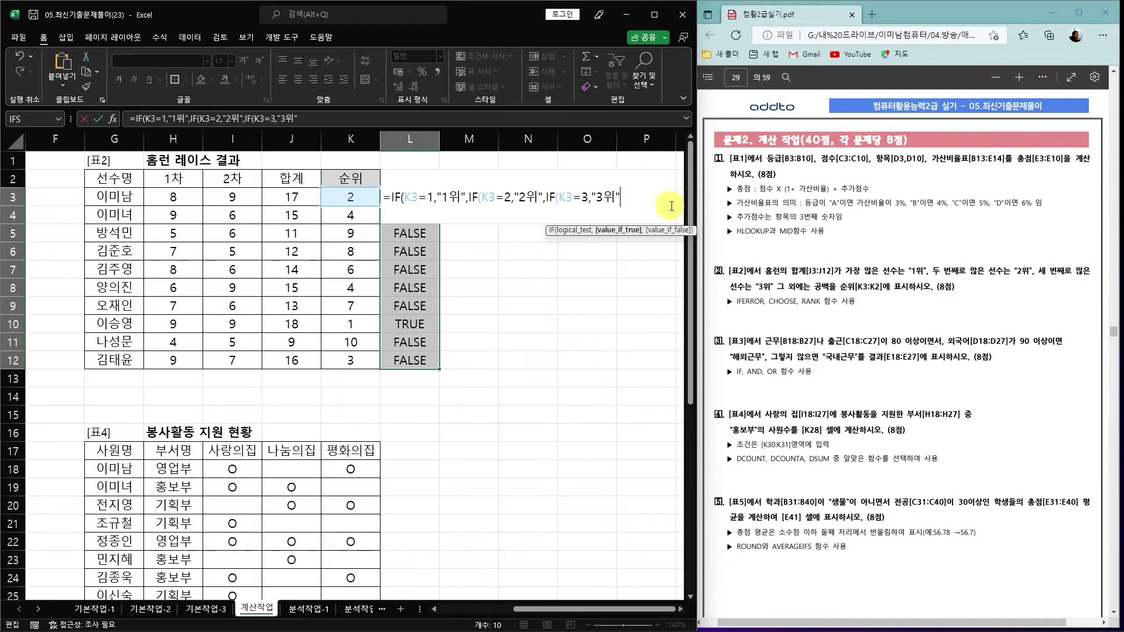
{"action": "type", "text": ",\"\")"}
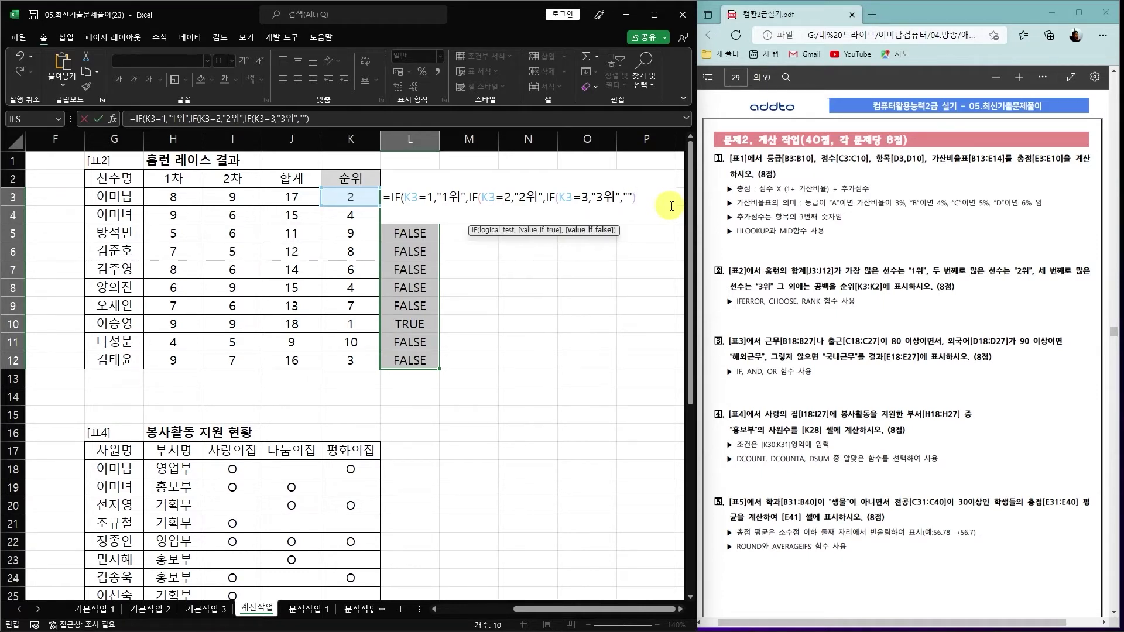
{"action": "type", "text": "))"}
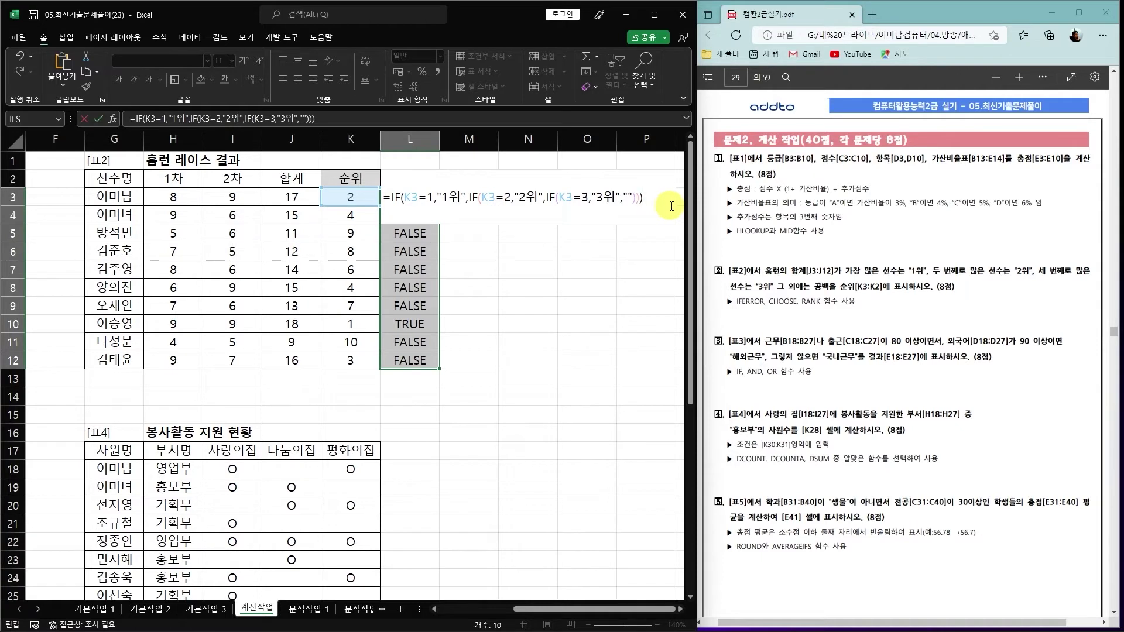
{"action": "key", "text": "ctrl+Return"}
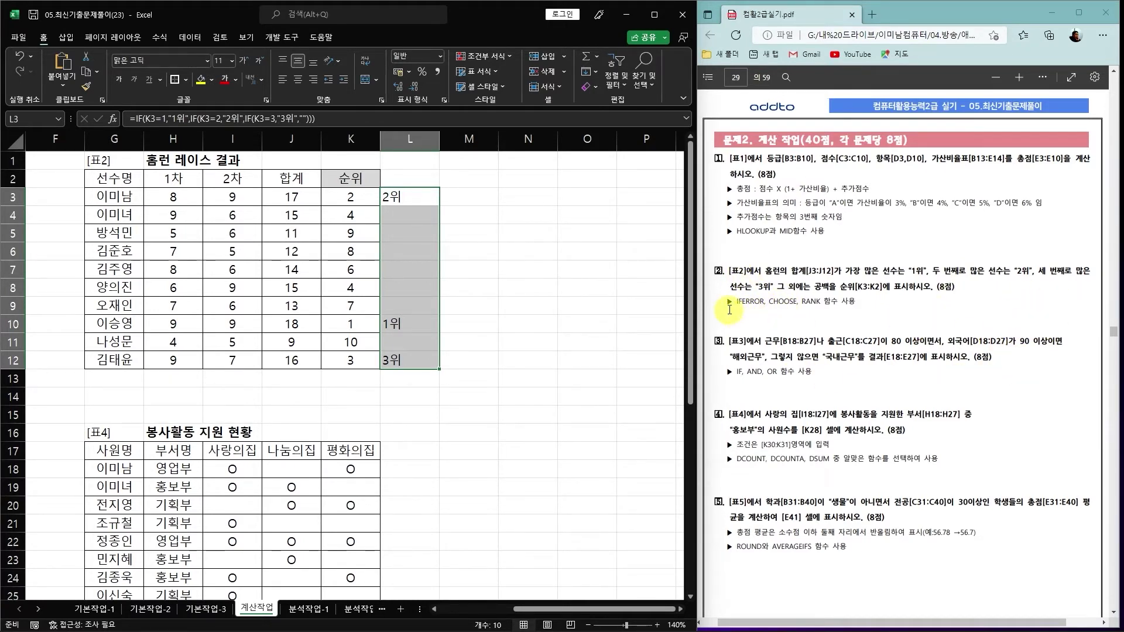
Nest the RANK.EQ formula in K3 inside a CHOOSE function as its index number
{"action": "key", "text": "F2"}
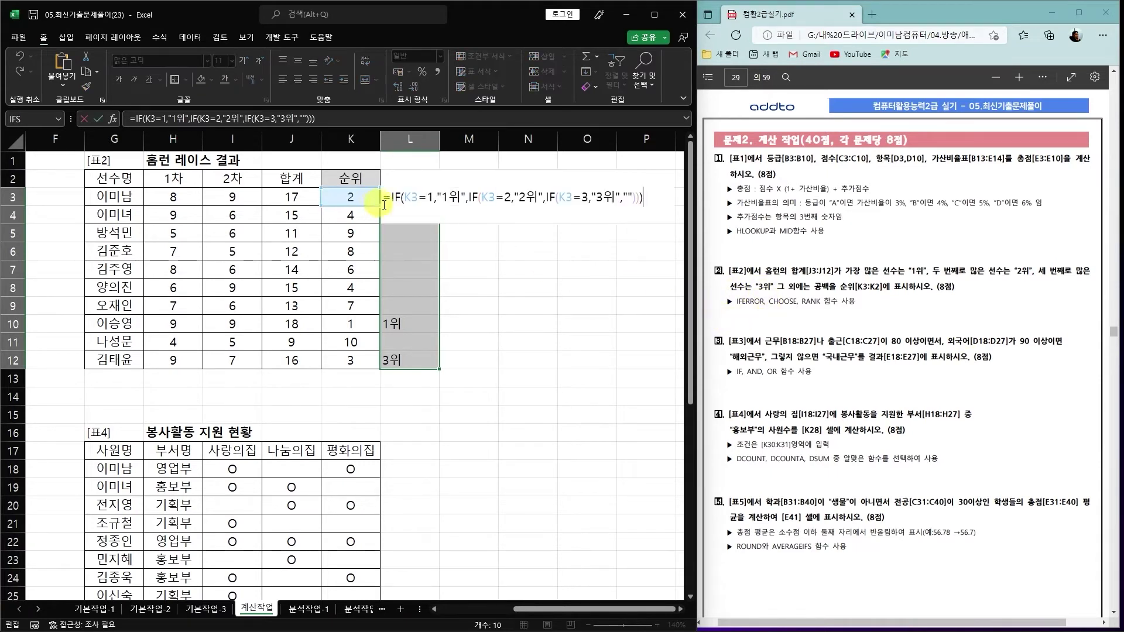
{"action": "key", "text": "Escape"}
{"action": "left_click", "coordinate": [359, 201]}
{"action": "key", "text": "F2"}
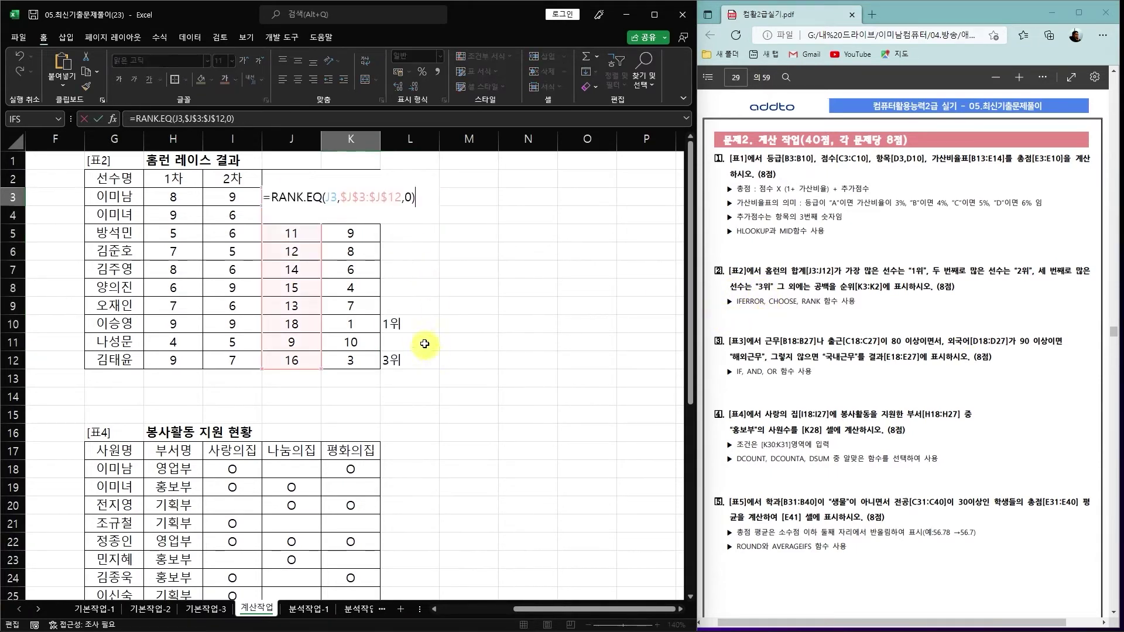
{"action": "left_click", "coordinate": [273, 197]}
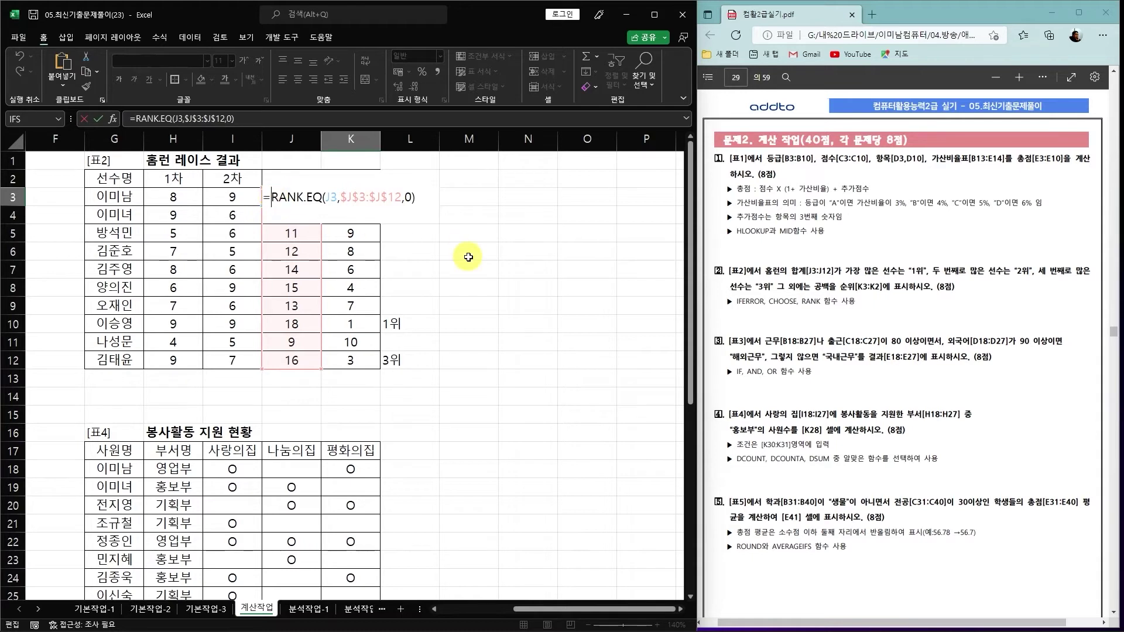
{"action": "type", "text": "cho"}
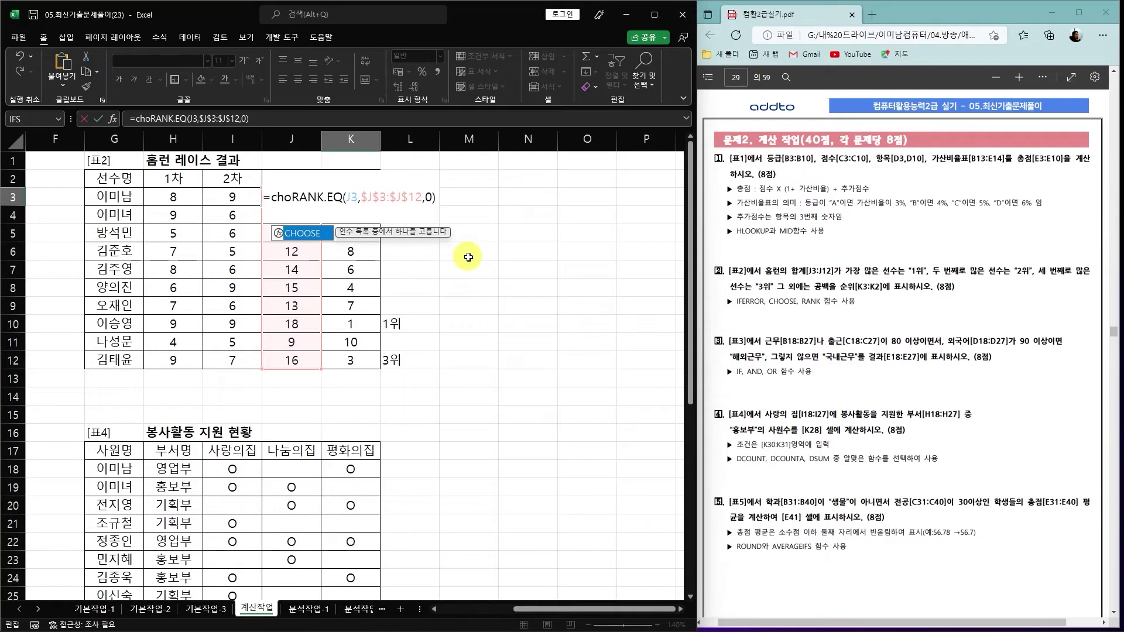
{"action": "key", "text": "Tab"}
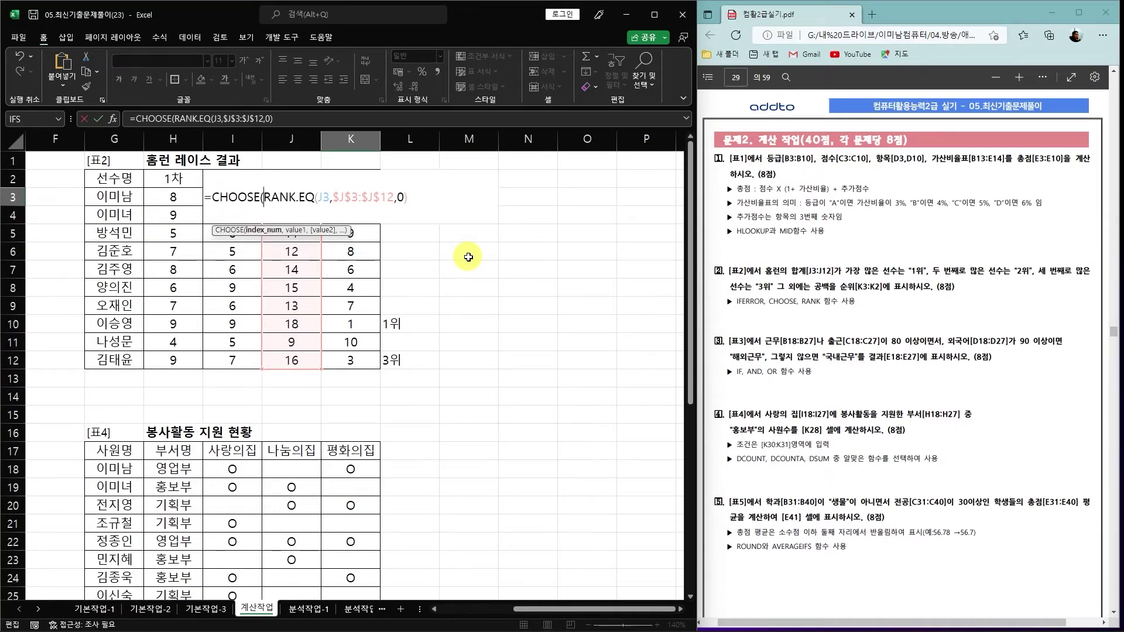
{"action": "key", "text": "shift+End"}
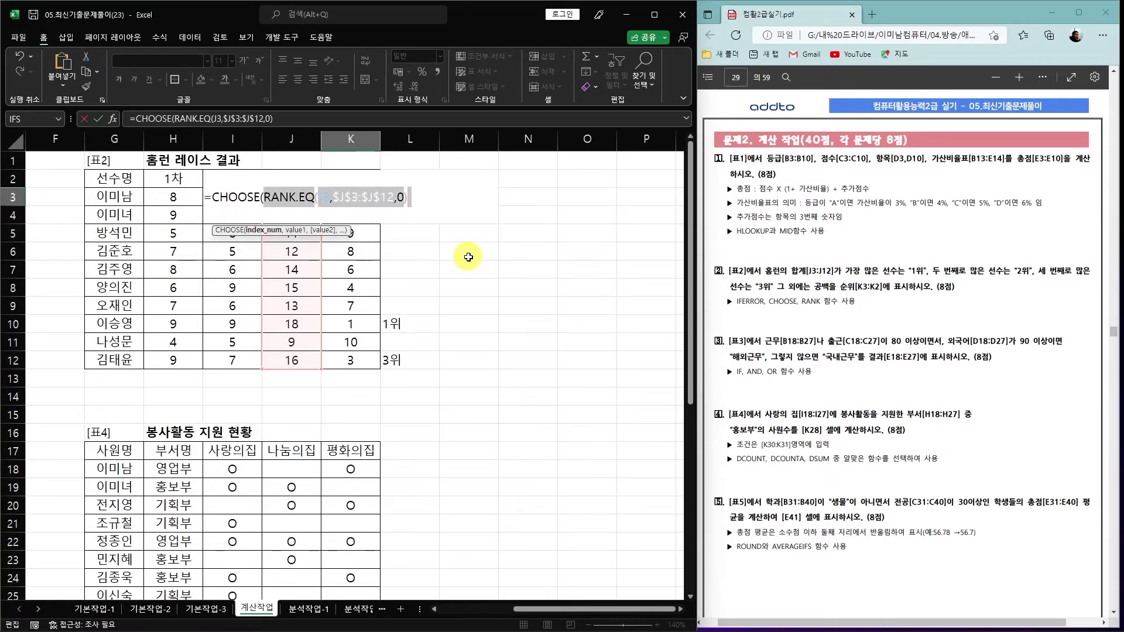
{"action": "key", "text": "End"}
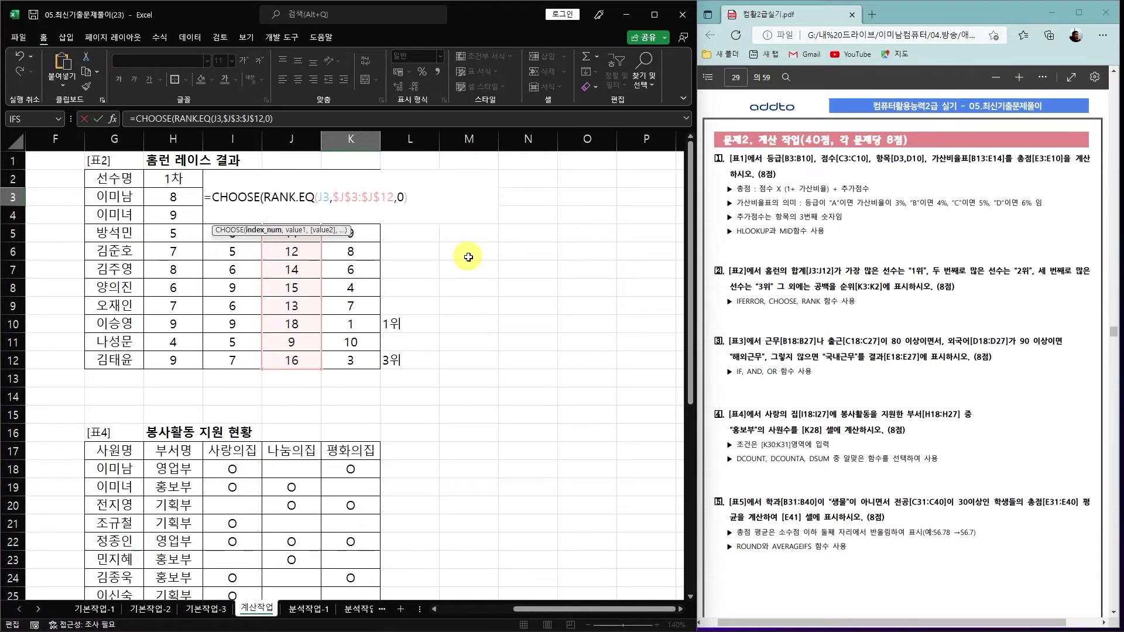
Complete the CHOOSE function in K3 with the values "1위","2위","3위" and fill the formula down to K12
{"action": "type", "text": ","}
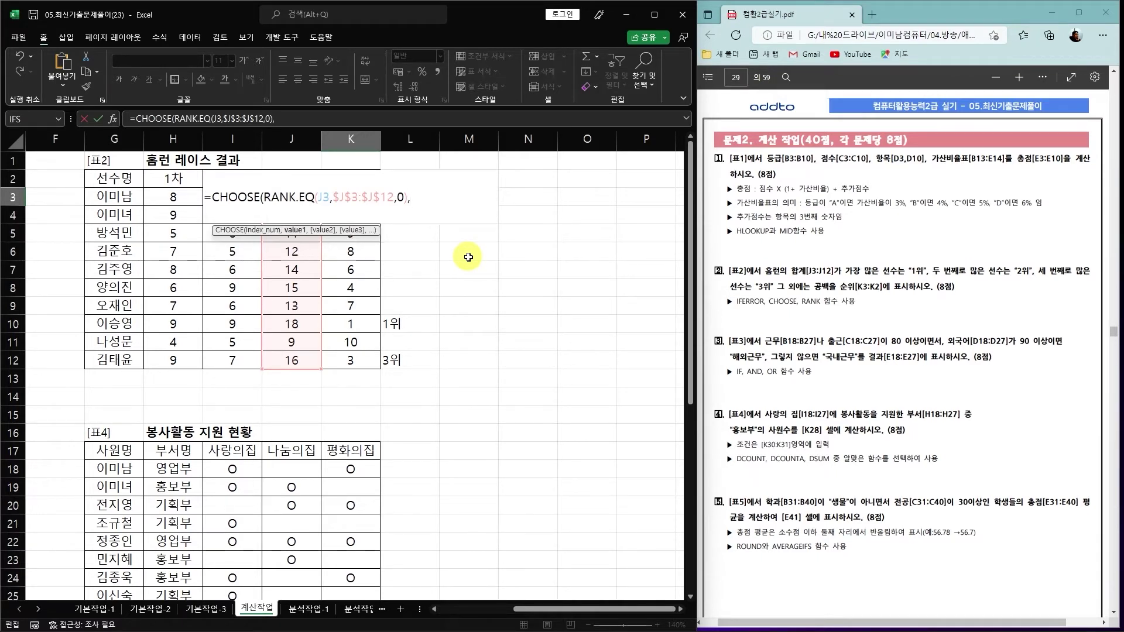
{"action": "type", "text": "\"1위\",\"2우"}
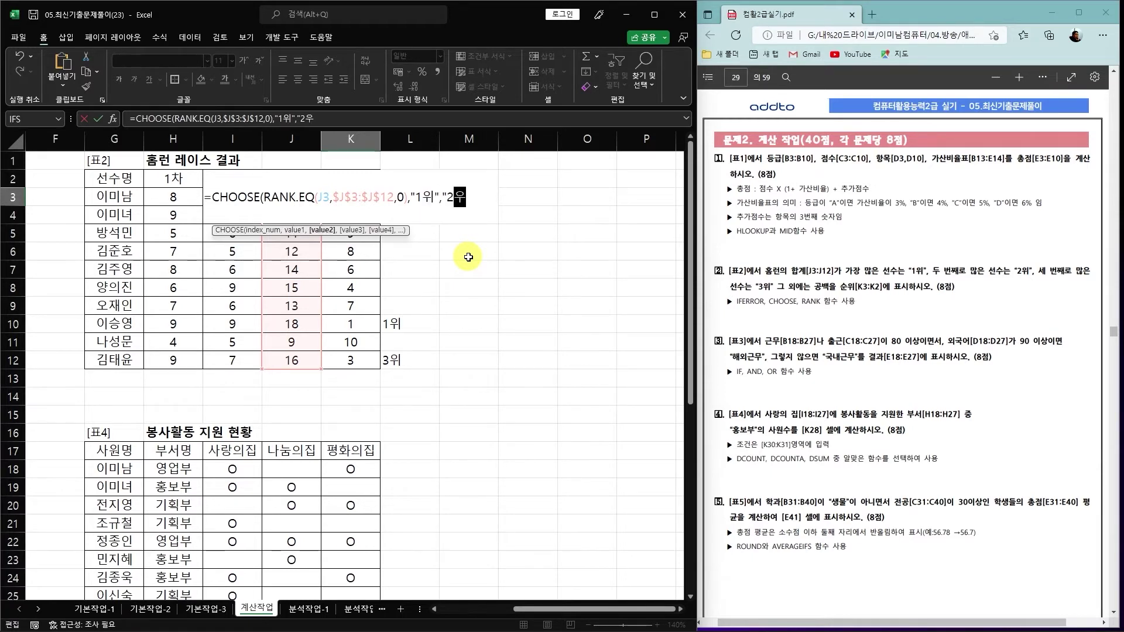
{"action": "type", "text": "\",\"3우"}
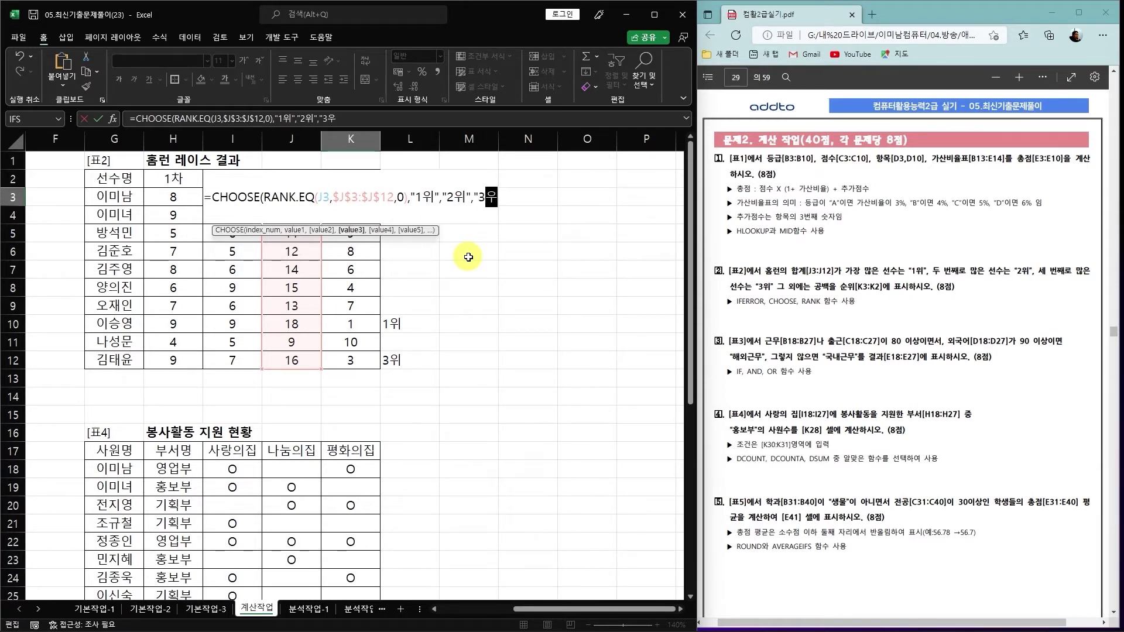
{"action": "type", "text": "\""}
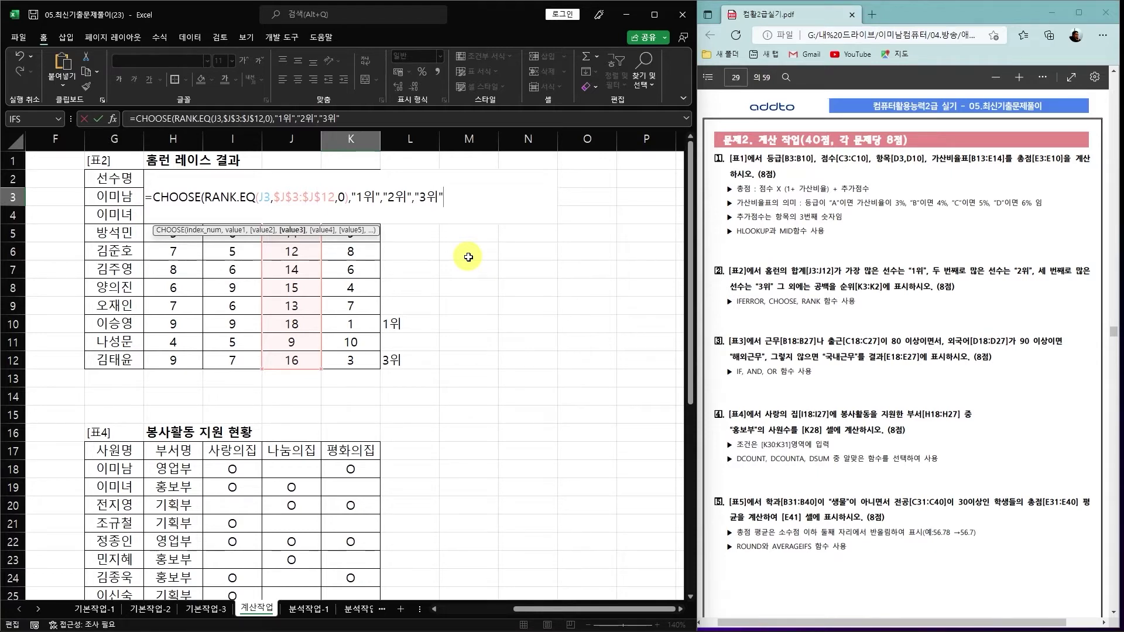
{"action": "type", "text": ")"}
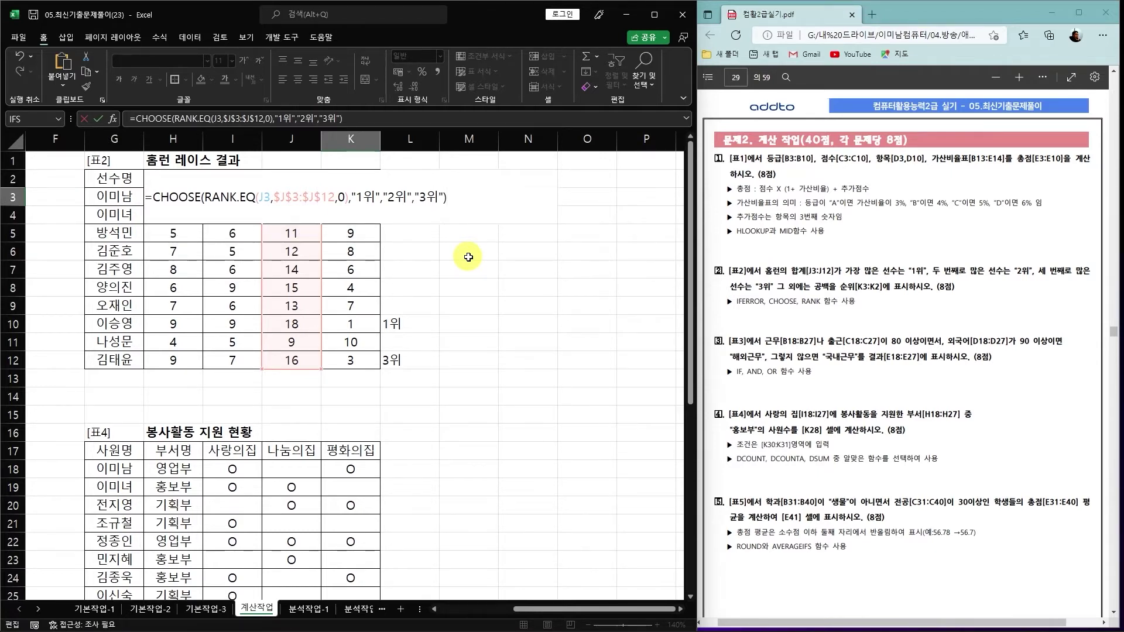
{"action": "key", "text": "Return"}
{"action": "left_click", "coordinate": [367, 196]}
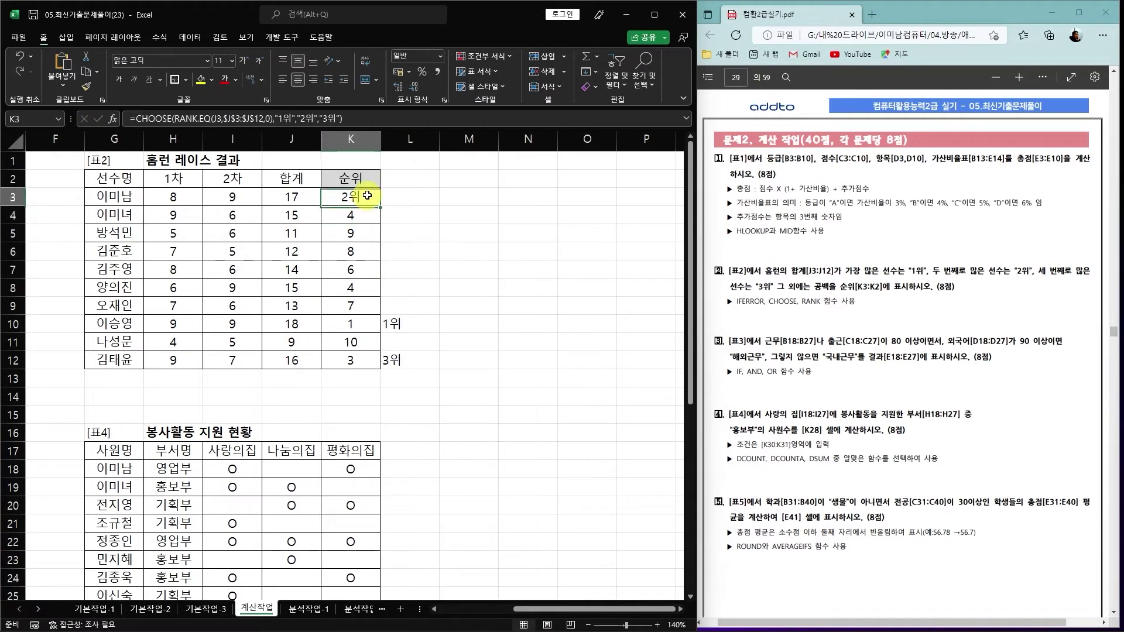
{"action": "left_click_drag", "start_coordinate": [379, 205], "coordinate": [380, 369]}
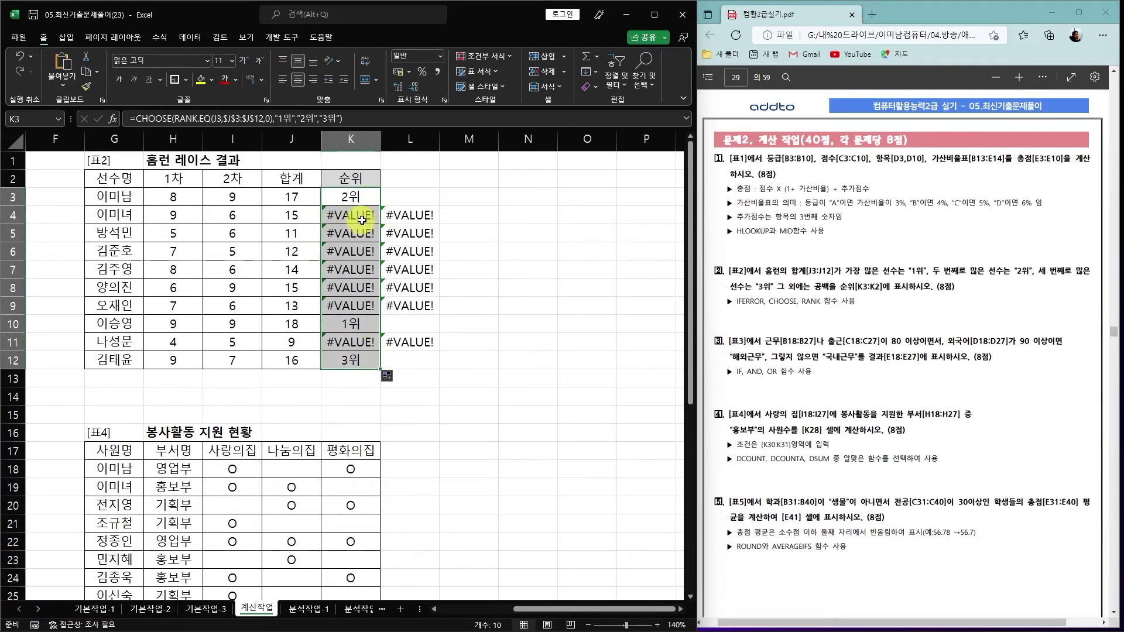
Nest the CHOOSE formula in K3 inside an IFERROR function as its value argument
{"action": "key", "text": "F2"}
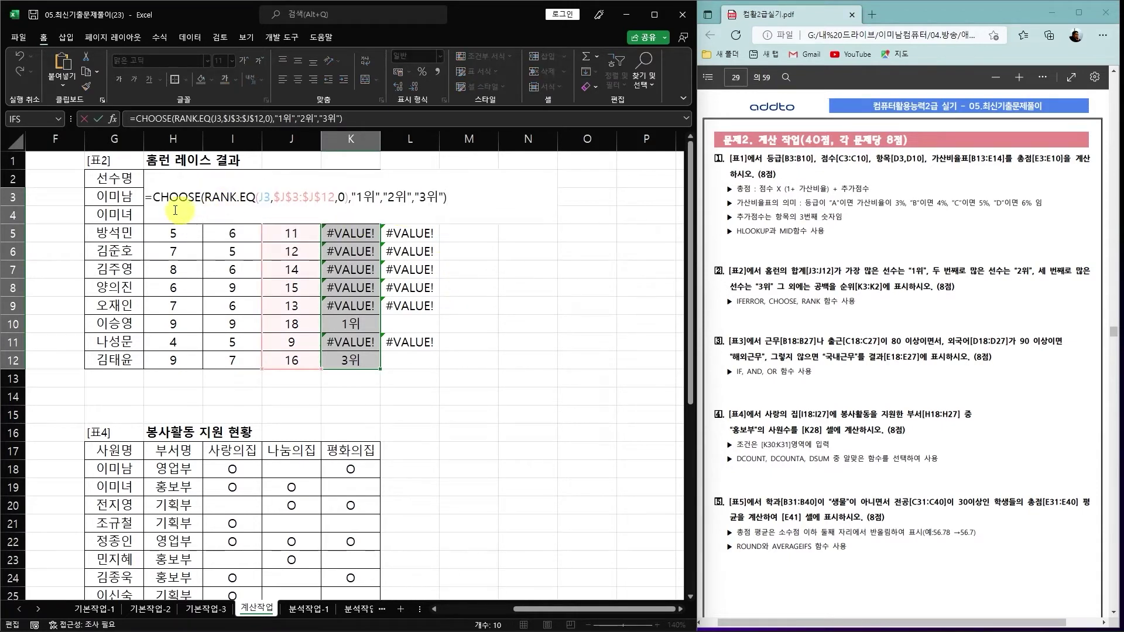
{"action": "left_click", "coordinate": [152, 198]}
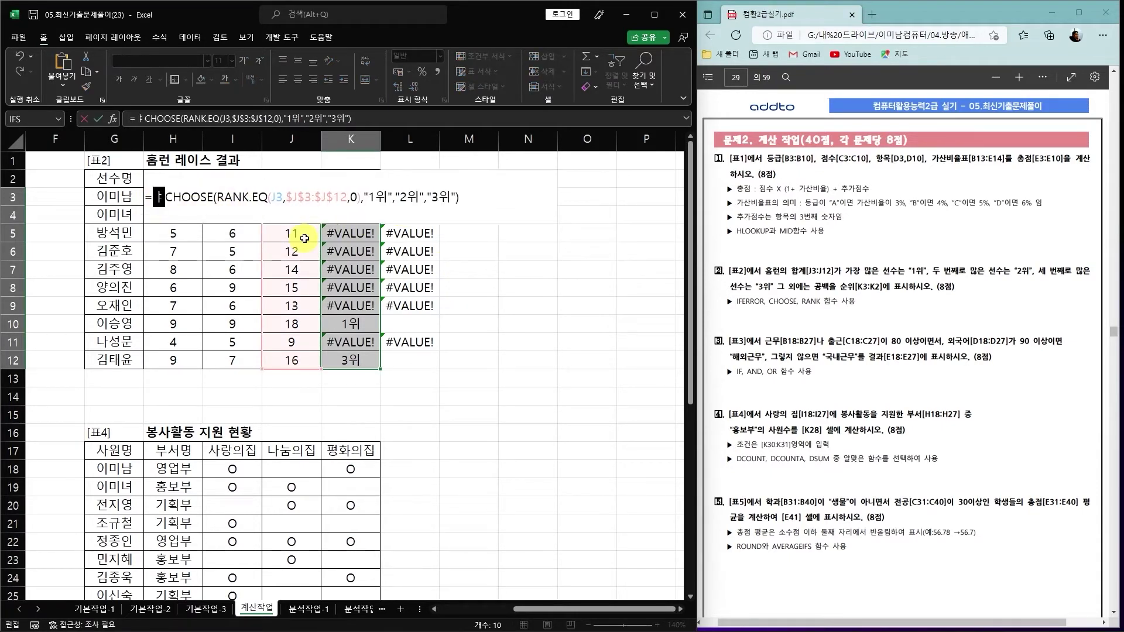
{"action": "type", "text": "ife"}
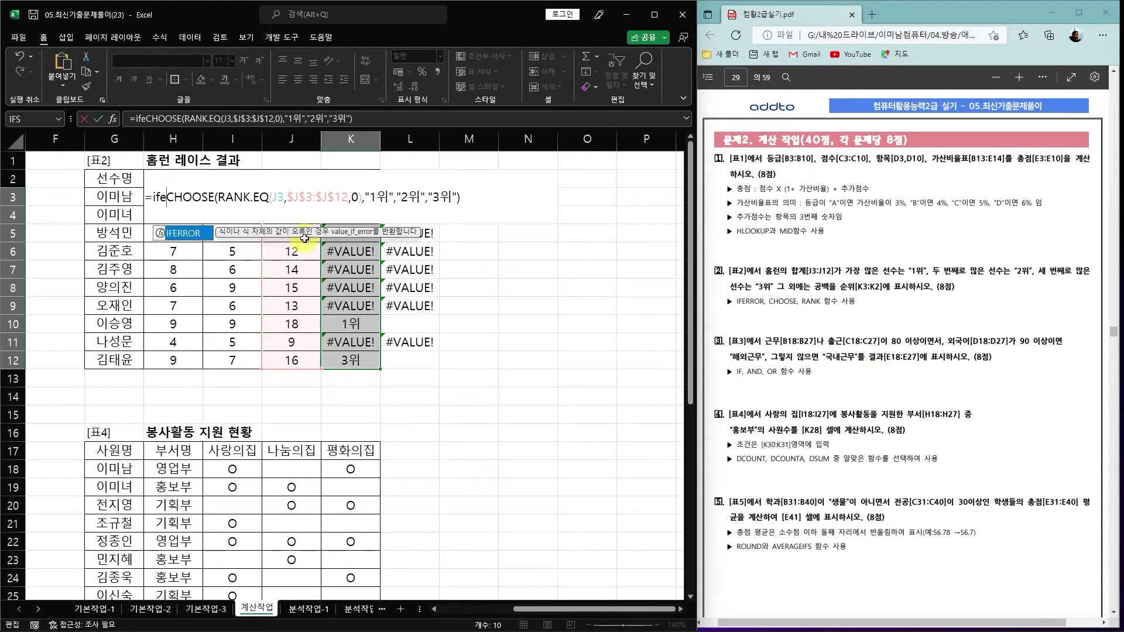
{"action": "key", "text": "Tab"}
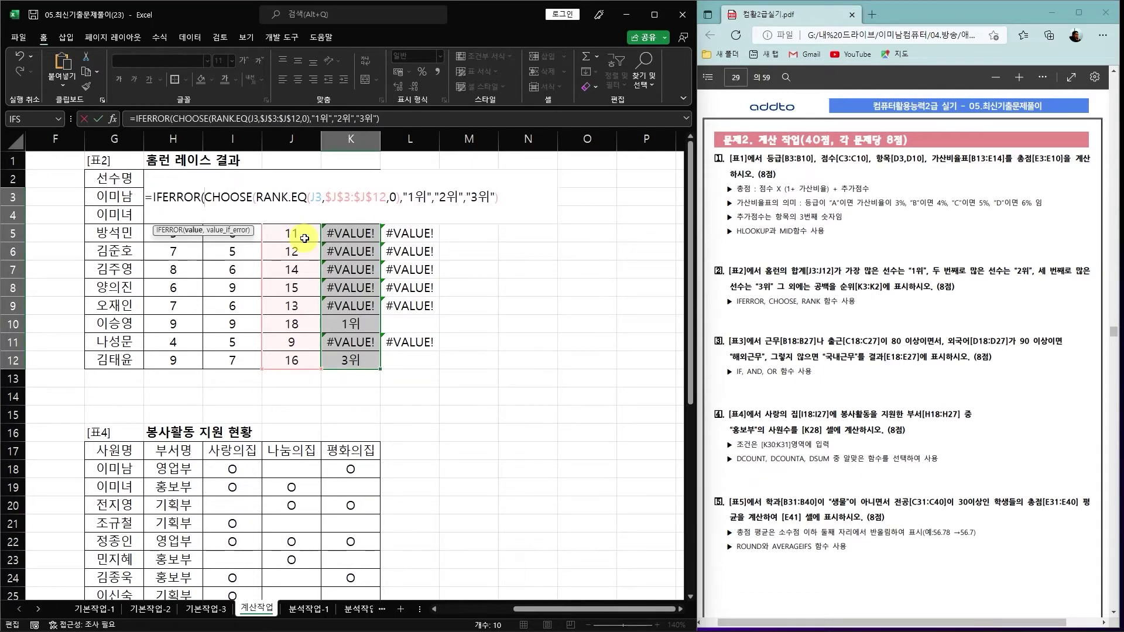
{"action": "key", "text": "shift+End"}
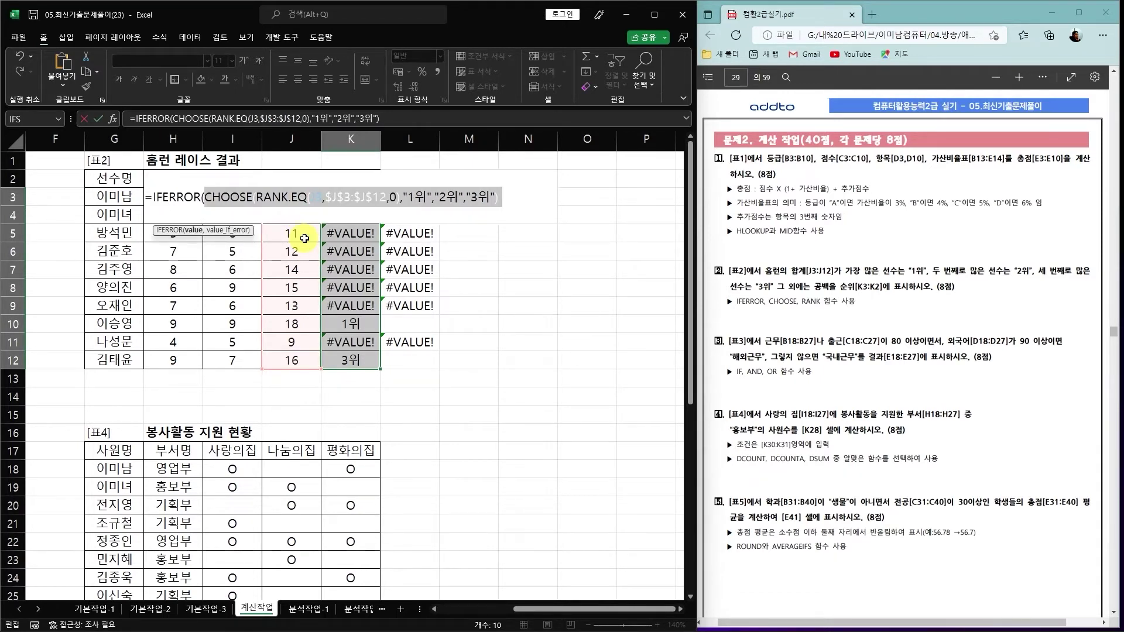
{"action": "key", "text": "End"}
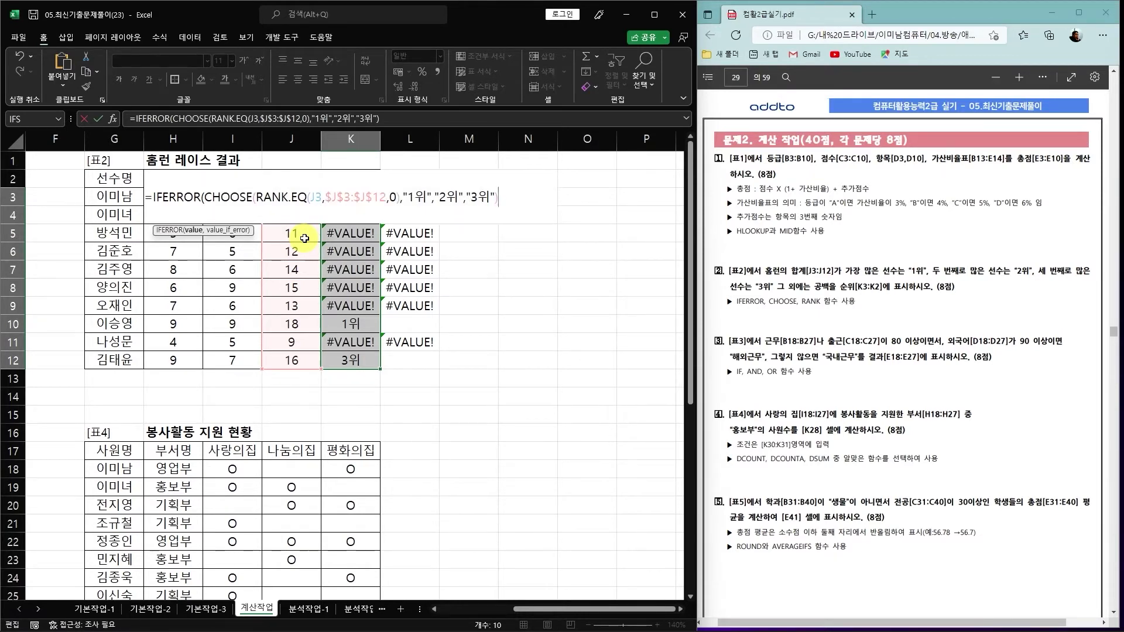
Complete the IFERROR formula with the fallback text "메롱" and apply it to K3:K12
{"action": "type", "text": ",\"\")"}
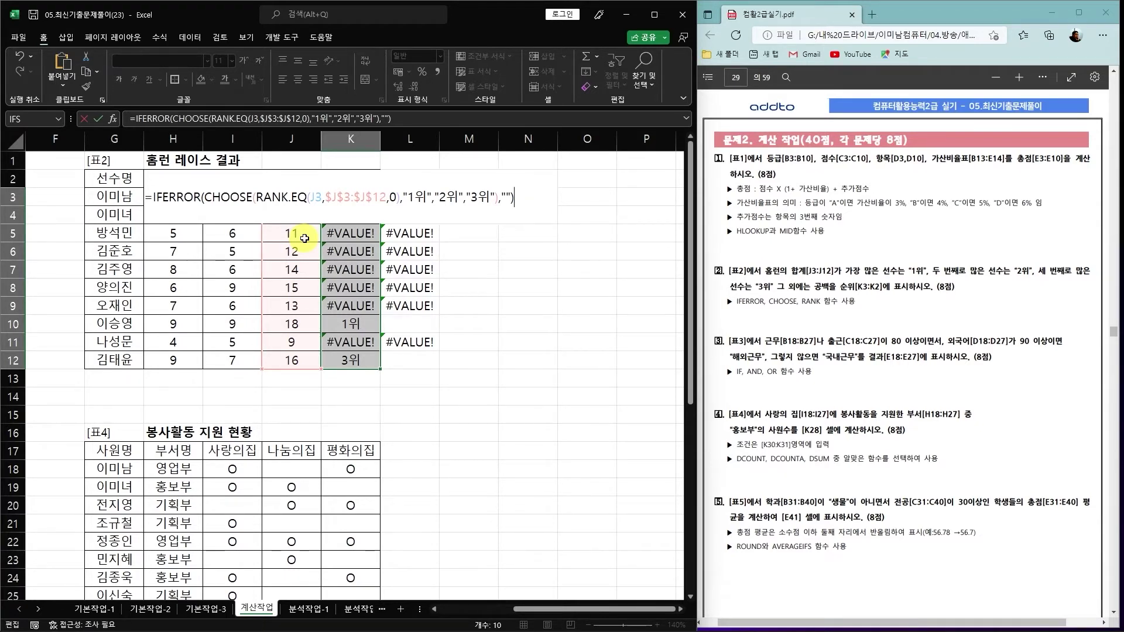
{"action": "key", "text": "BackSpace"}
{"action": "key", "text": "BackSpace"}
{"action": "type", "text": "a"}
{"action": "key", "text": "BackSpace"}
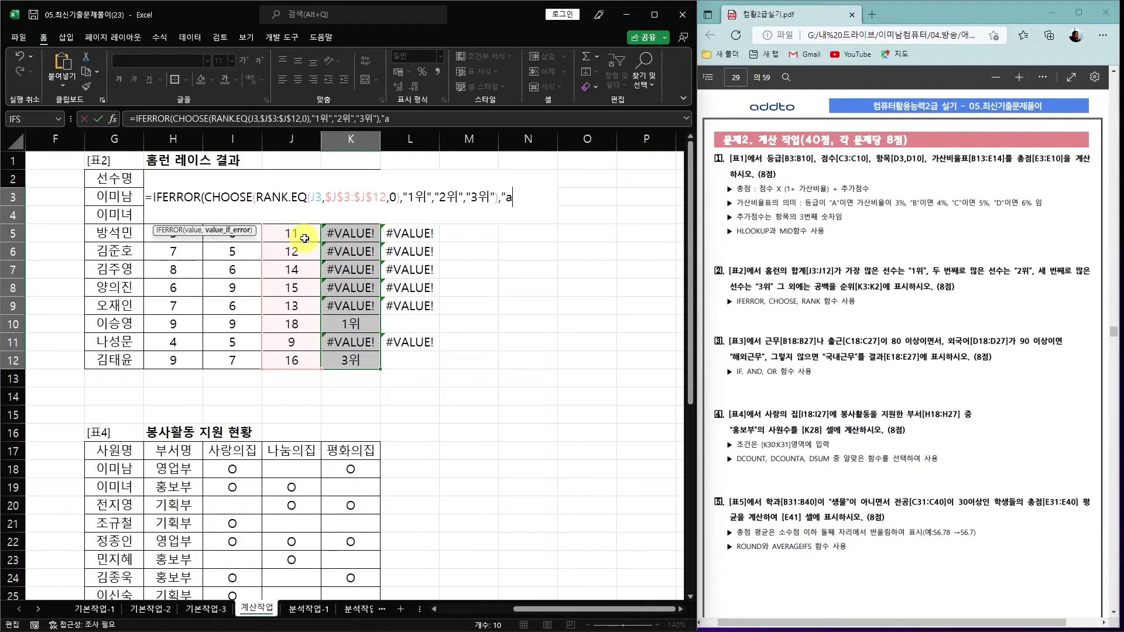
{"action": "type", "text": "메롱\")"}
{"action": "key", "text": "ctrl+Return"}
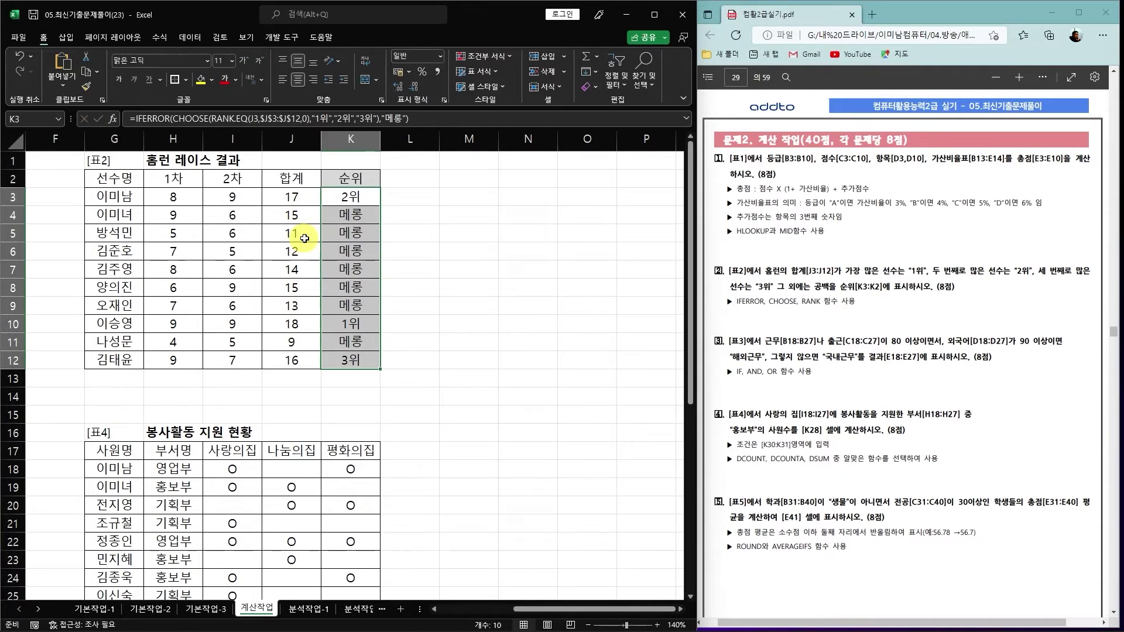
Change the IFERROR fallback in K3:K12 to an empty string ("")
{"action": "key", "text": "F2"}
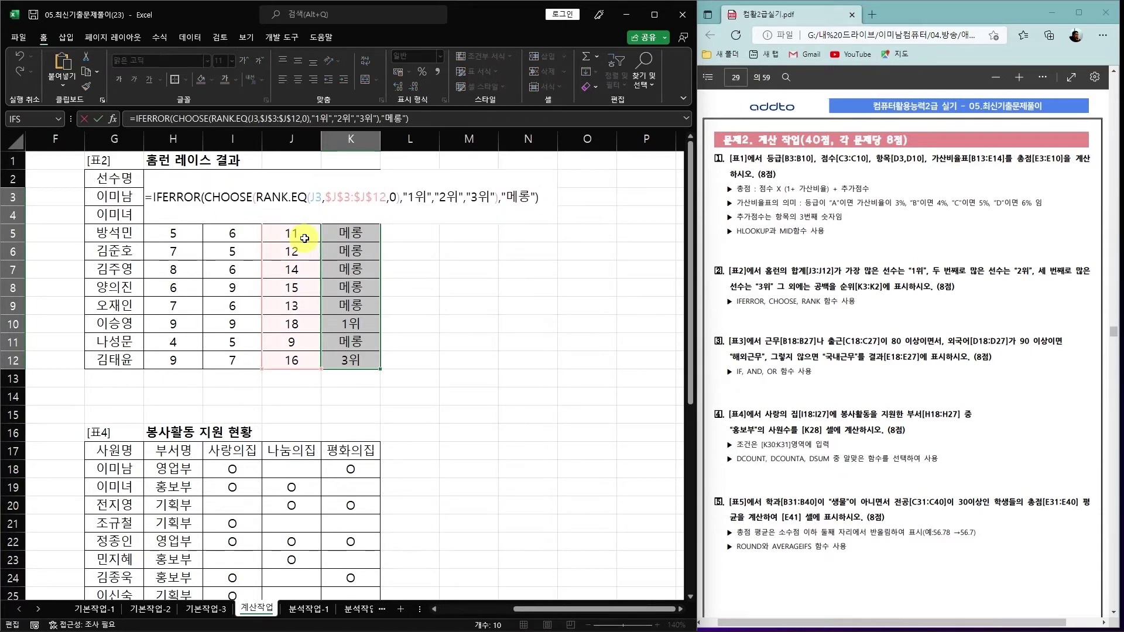
{"action": "double_click", "coordinate": [518, 198]}
{"action": "left_click_drag", "start_coordinate": [518, 198], "coordinate": [532, 198]}
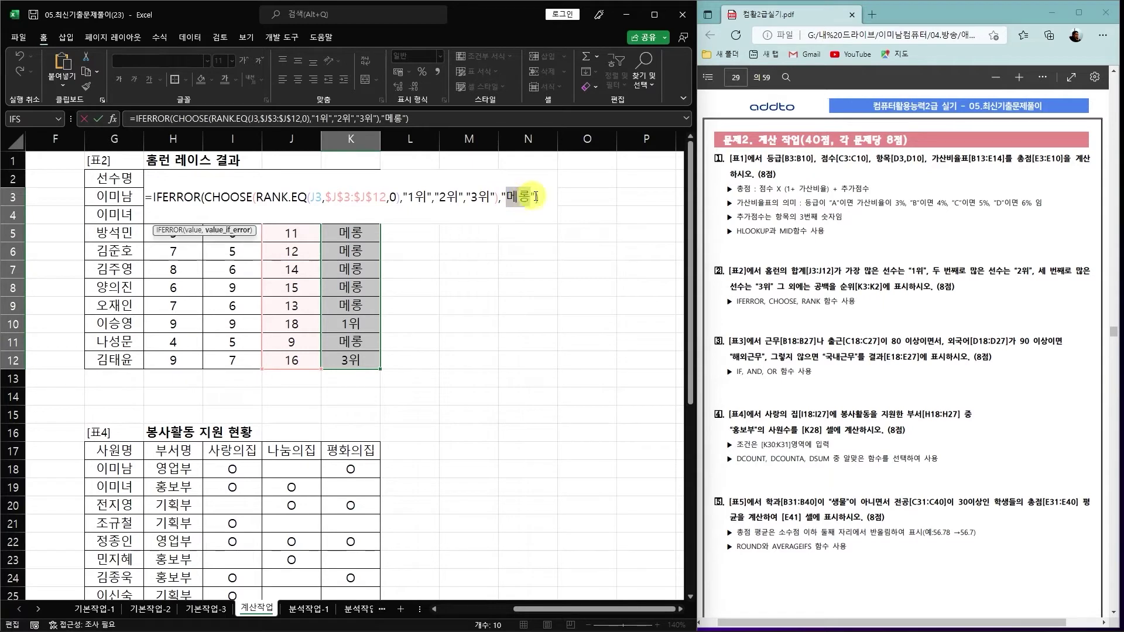
{"action": "key", "text": "Delete"}
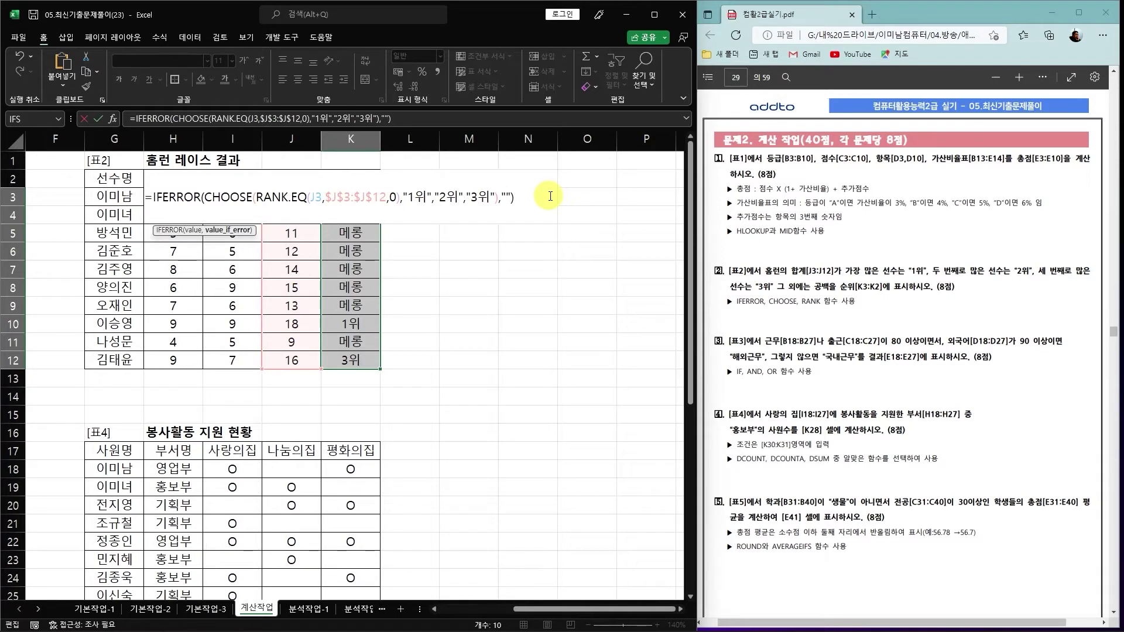
{"action": "key", "text": "ctrl+Return"}
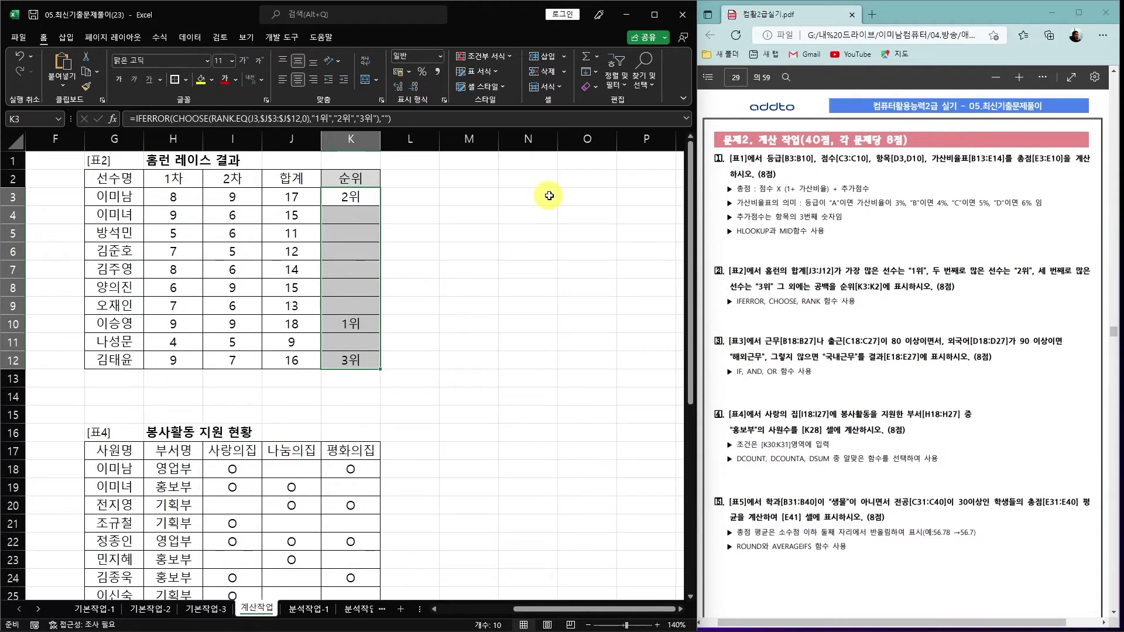
{"action": "left_click", "coordinate": [365, 200]}
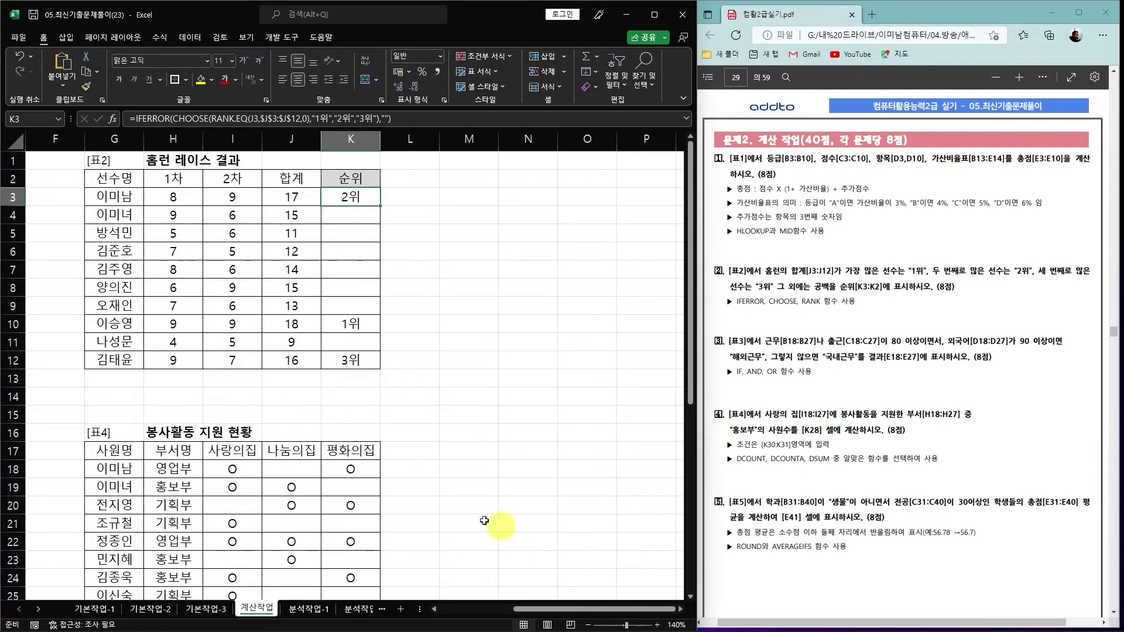
Begin a formula in E18, the first 결과 cell of [표3], with an OR function nested inside AND
{"action": "left_click_drag", "start_coordinate": [556, 609], "coordinate": [421, 617]}
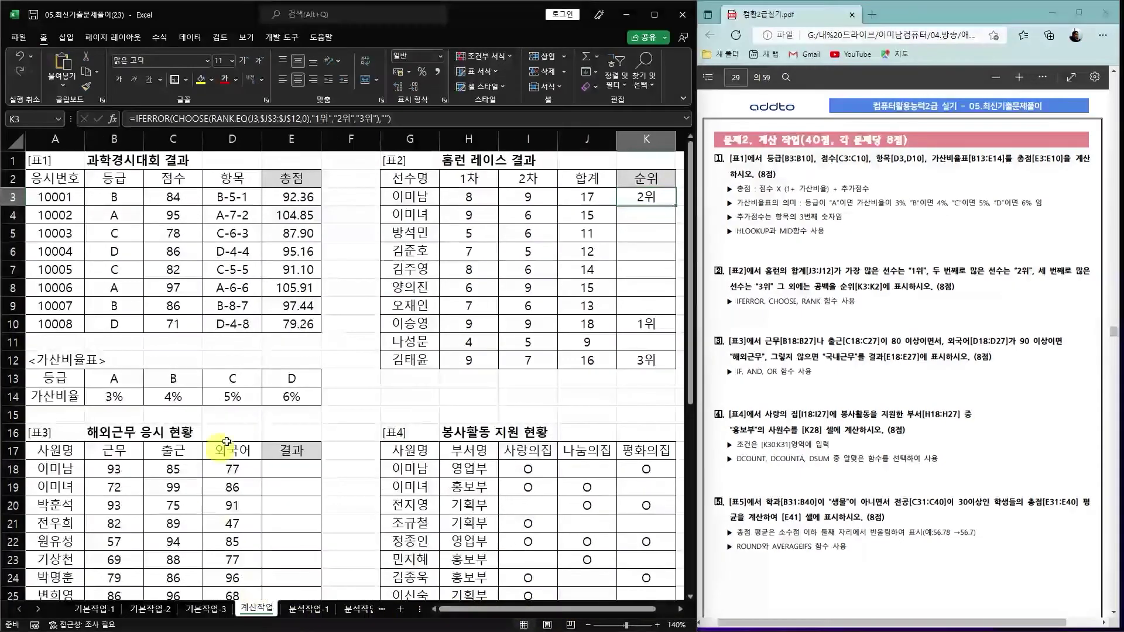
{"action": "scroll", "coordinate": [277, 324], "scroll_direction": "down", "scroll_amount": 4}
{"action": "left_click", "coordinate": [291, 252]}
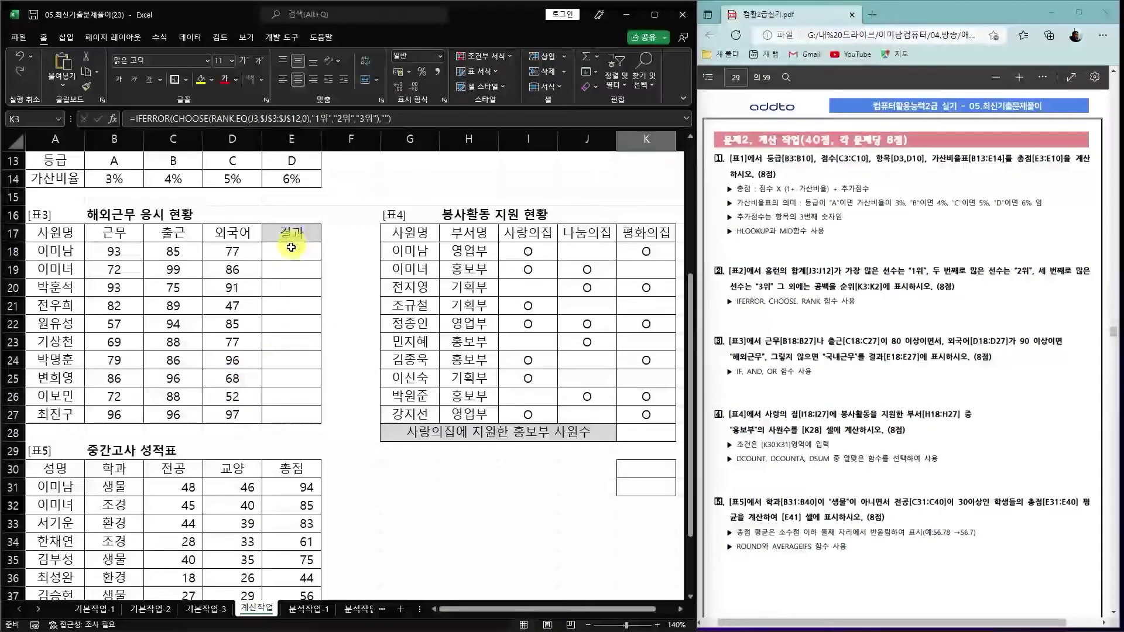
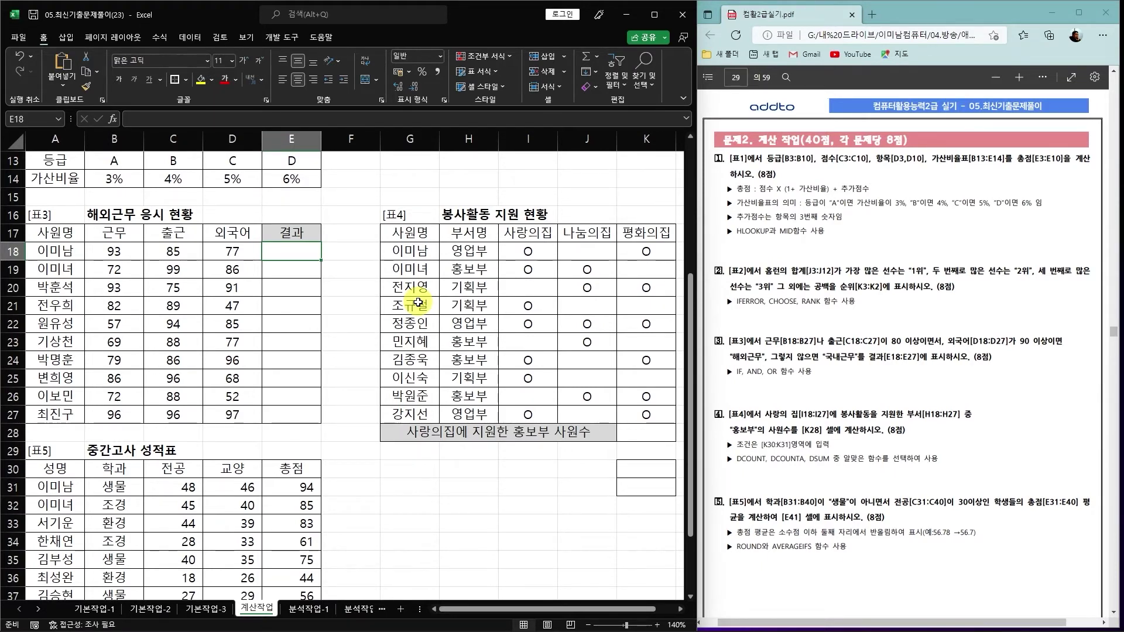
{"action": "type", "text": "="}
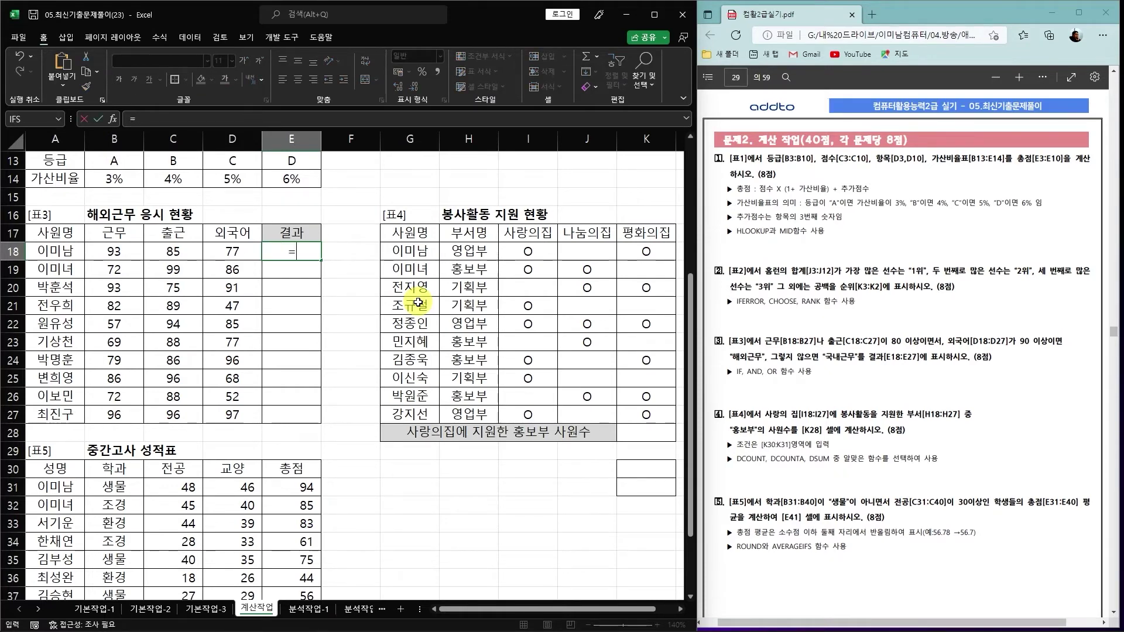
{"action": "type", "text": "and"}
{"action": "key", "text": "Tab"}
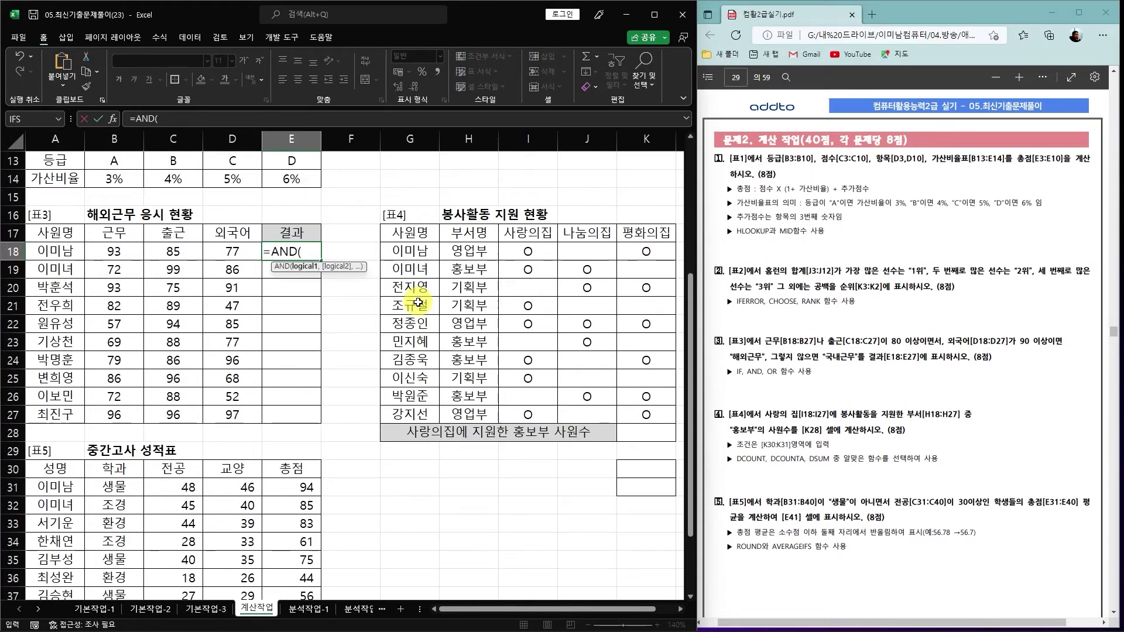
{"action": "type", "text": "or"}
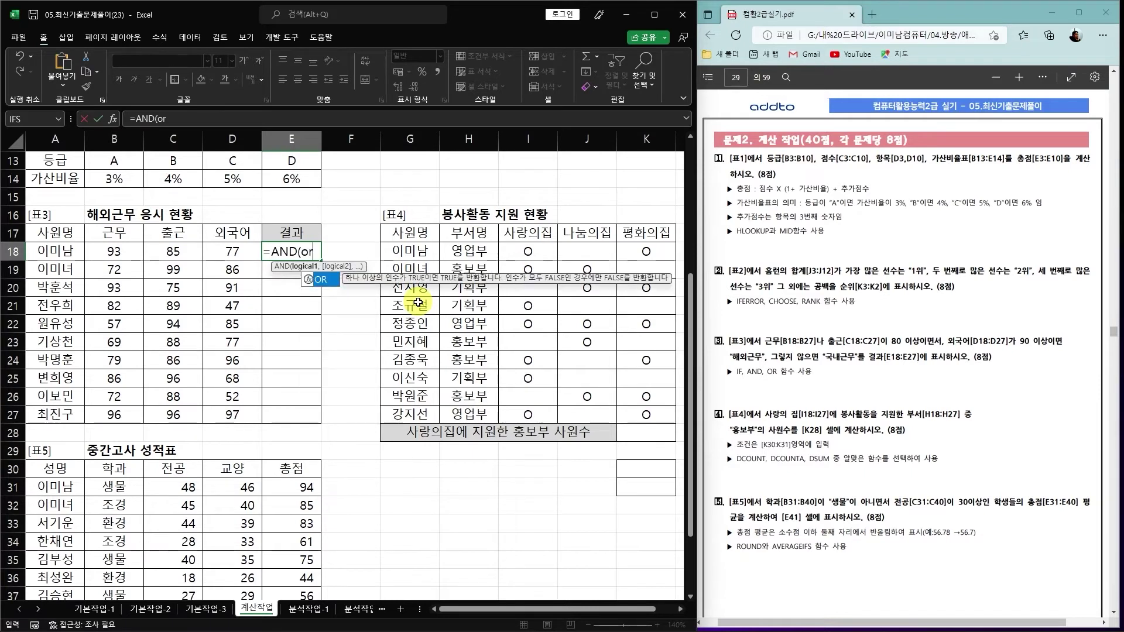
{"action": "key", "text": "Tab"}
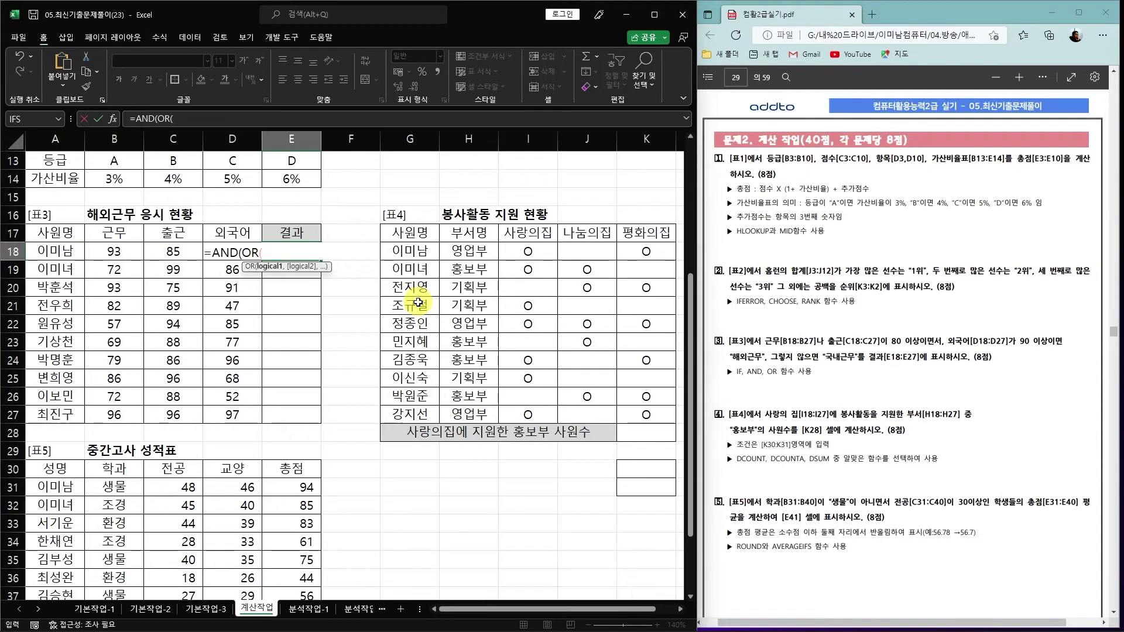
Enter B18>=80 and C18>=80 as the conditions of the OR function and close it
{"action": "left_click", "coordinate": [113, 251]}
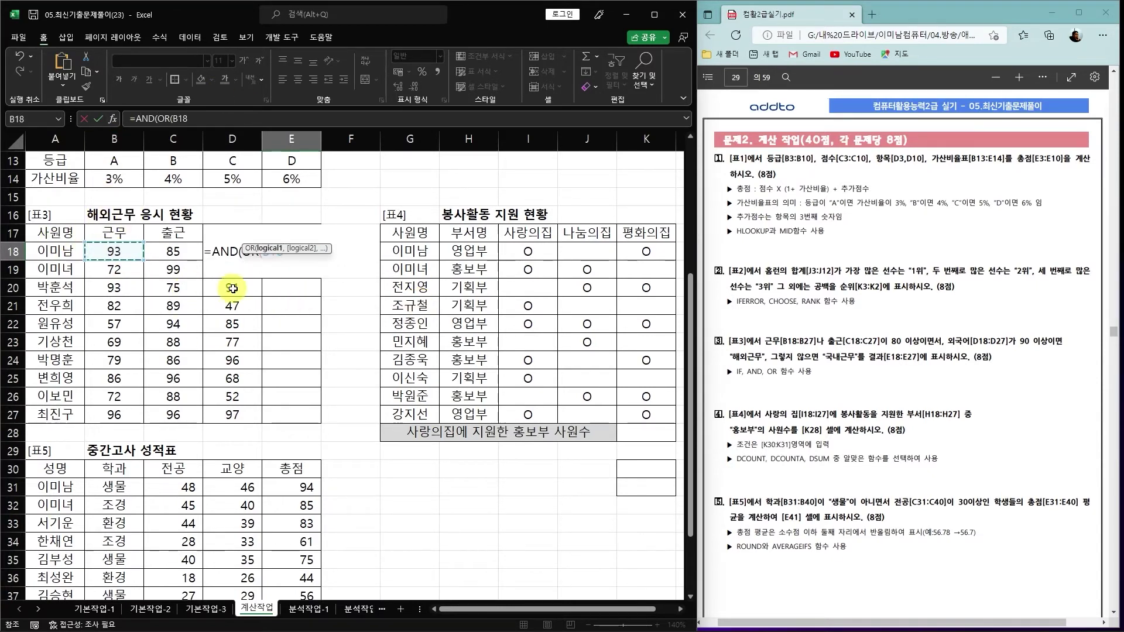
{"action": "type", "text": ">="}
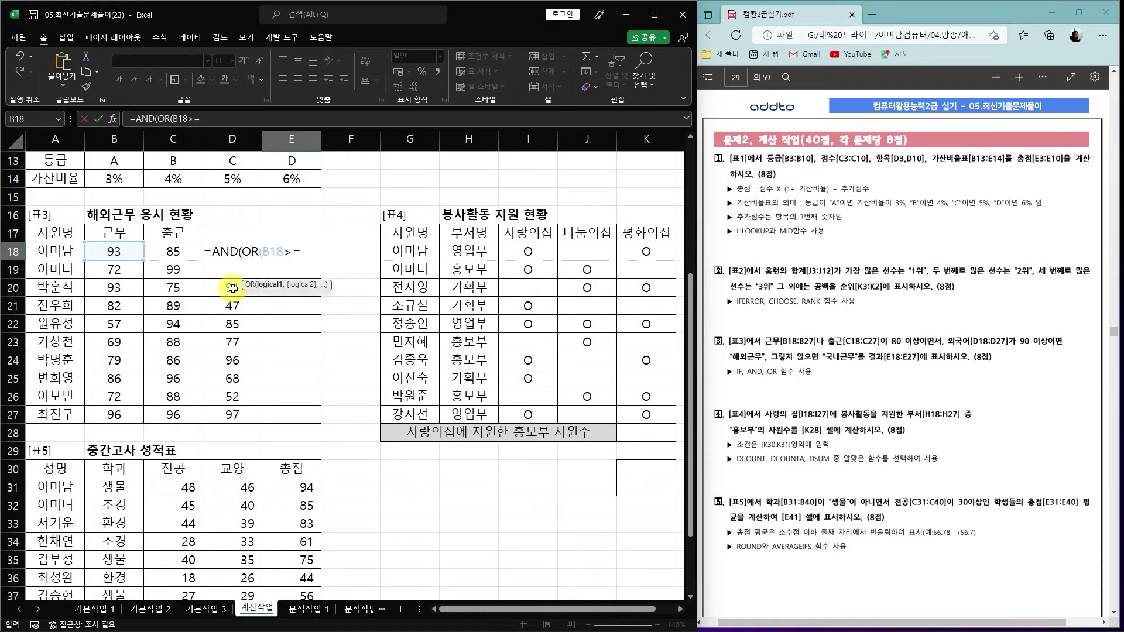
{"action": "type", "text": "80,"}
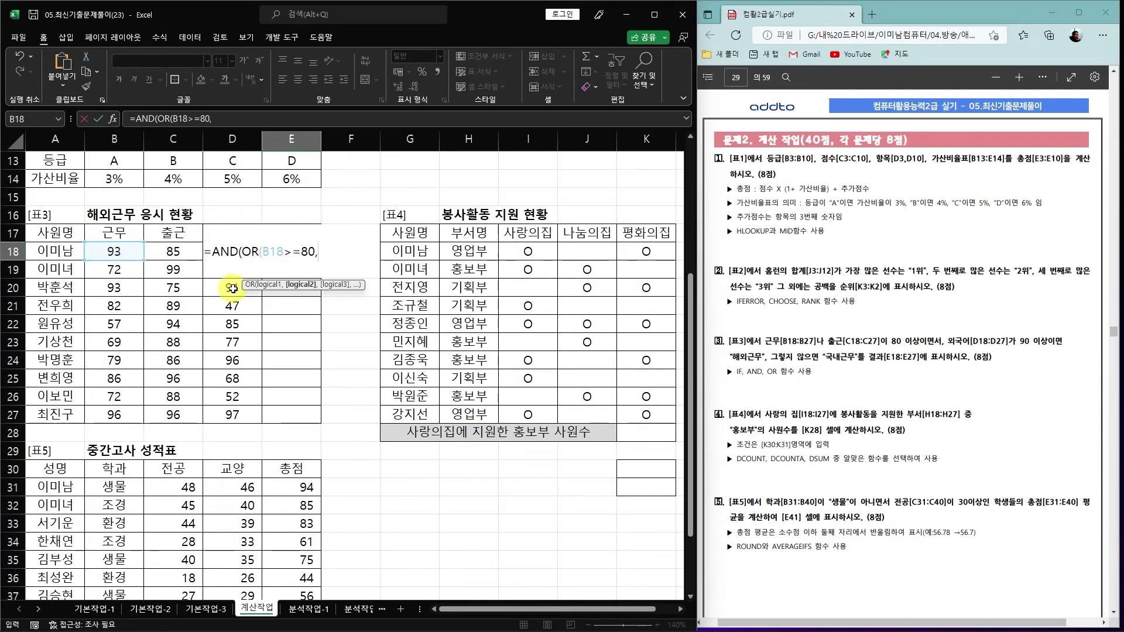
{"action": "left_click", "coordinate": [170, 256]}
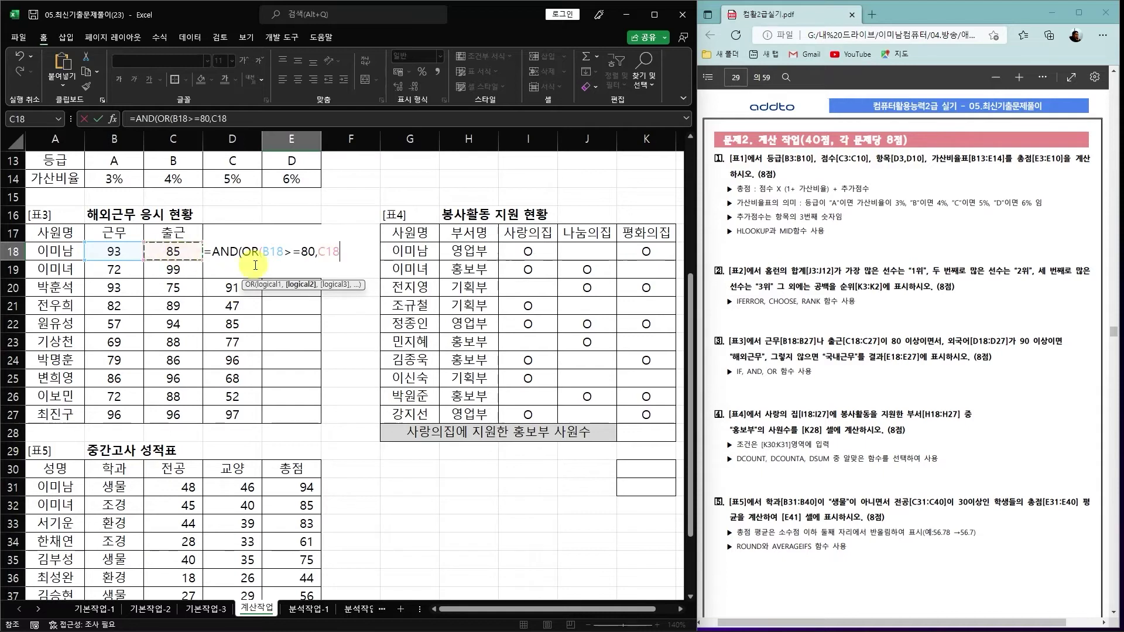
{"action": "type", "text": ">=8"}
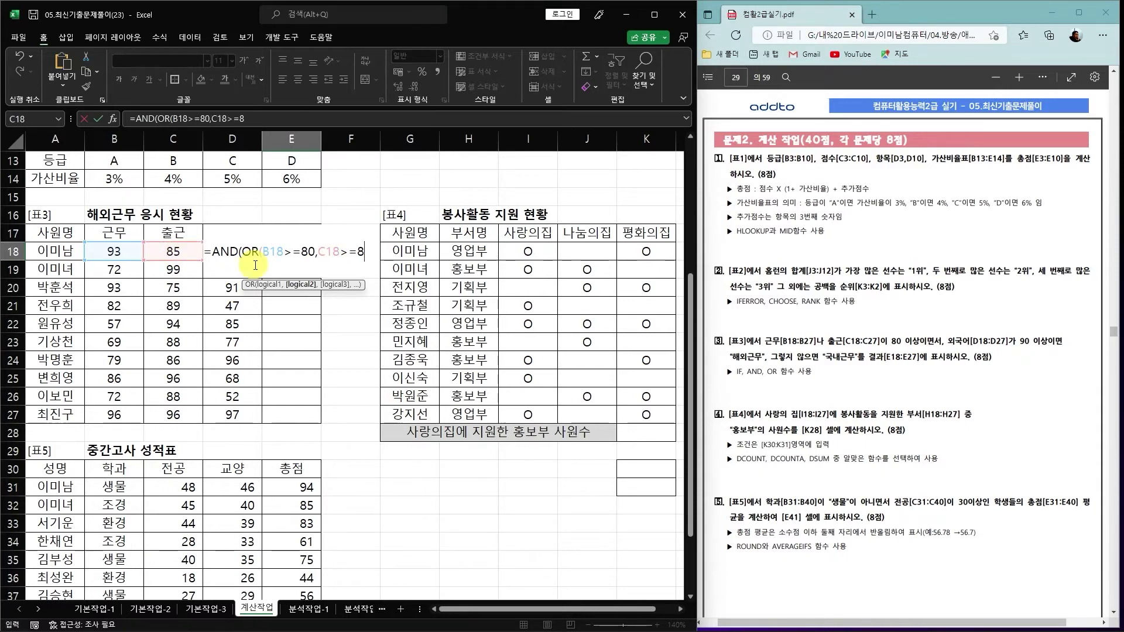
{"action": "type", "text": "0)"}
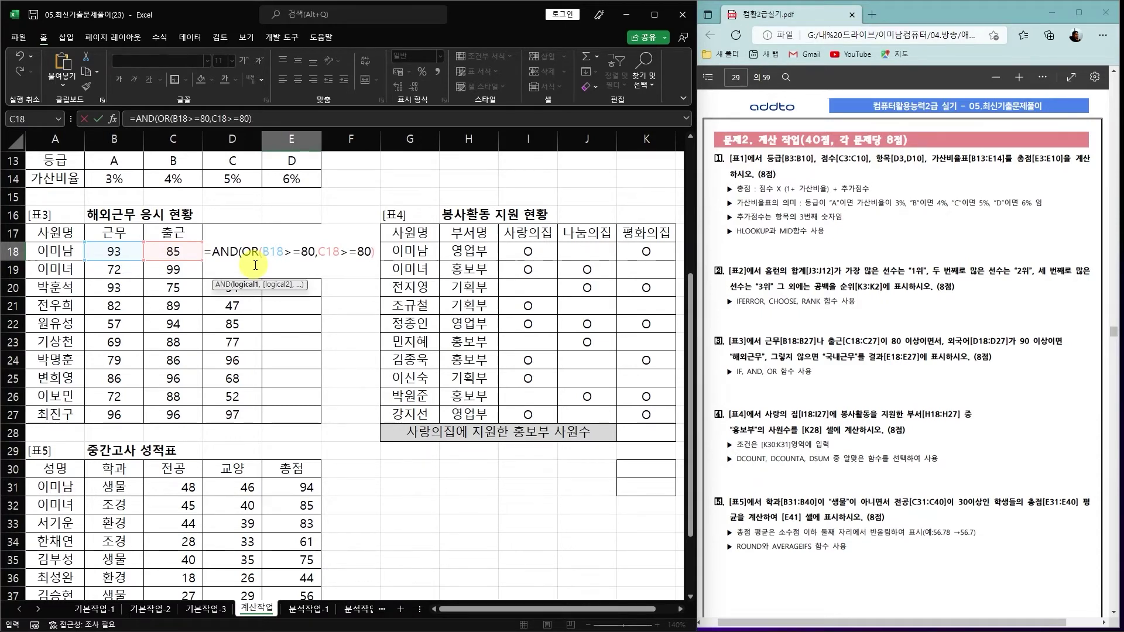
Add D18>=90 as the second AND condition in E18 and fill the completed formula down to E27
{"action": "type", "text": ","}
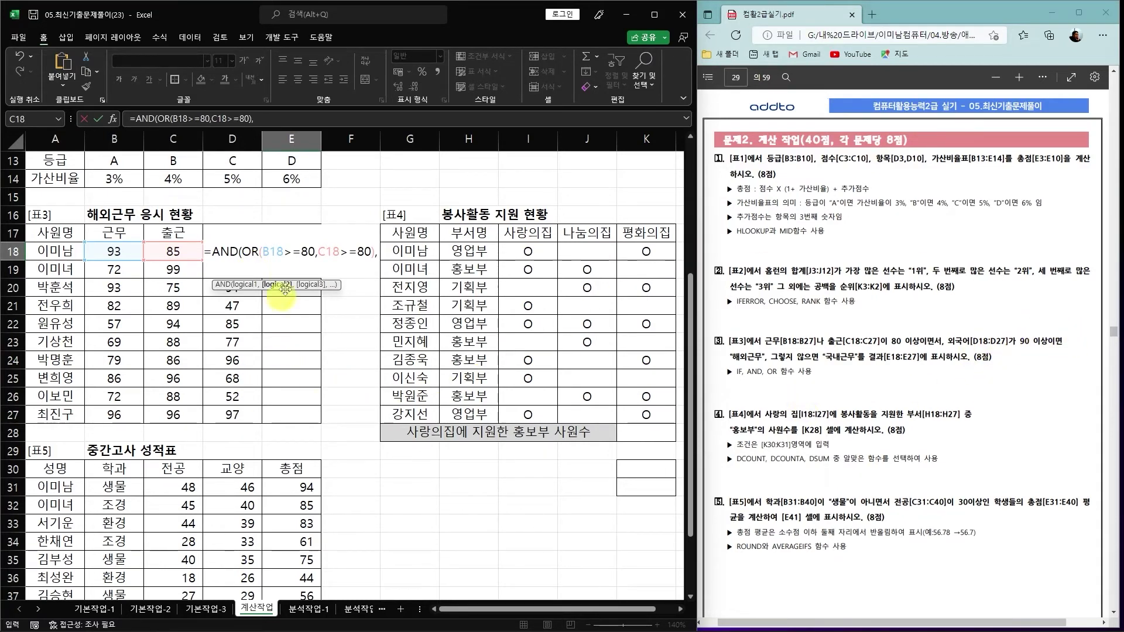
{"action": "left_click_drag", "start_coordinate": [322, 285], "coordinate": [302, 194]}
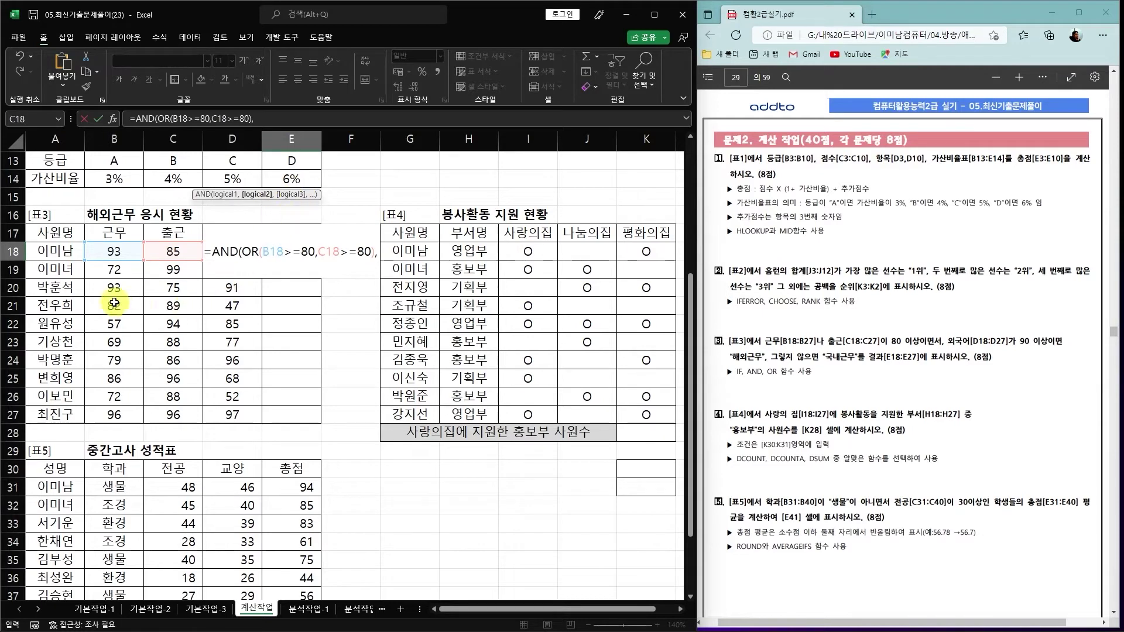
{"action": "left_click", "coordinate": [241, 288]}
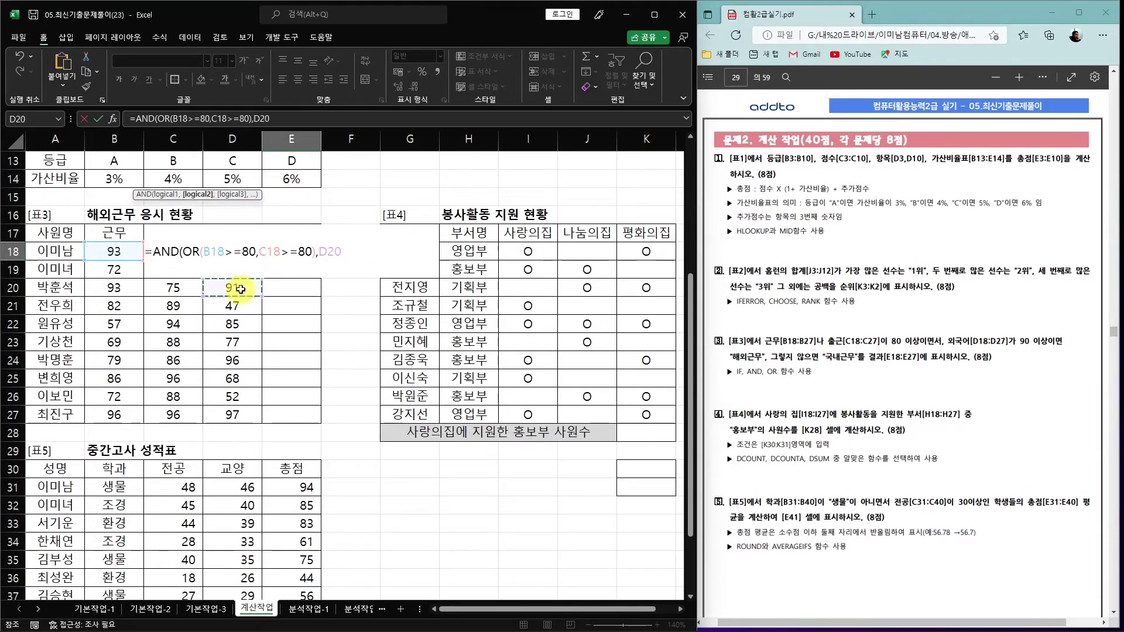
{"action": "key", "text": "BackSpace"}
{"action": "key", "text": "BackSpace"}
{"action": "type", "text": "18>=9"}
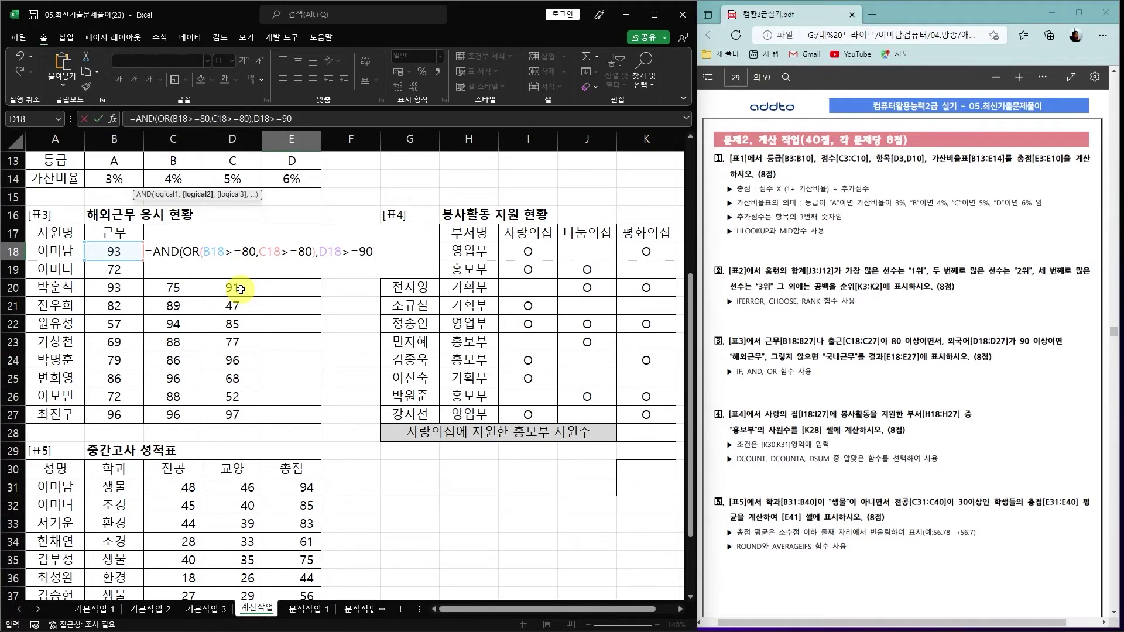
{"action": "type", "text": ")"}
{"action": "key", "text": "Return"}
{"action": "left_click", "coordinate": [291, 252]}
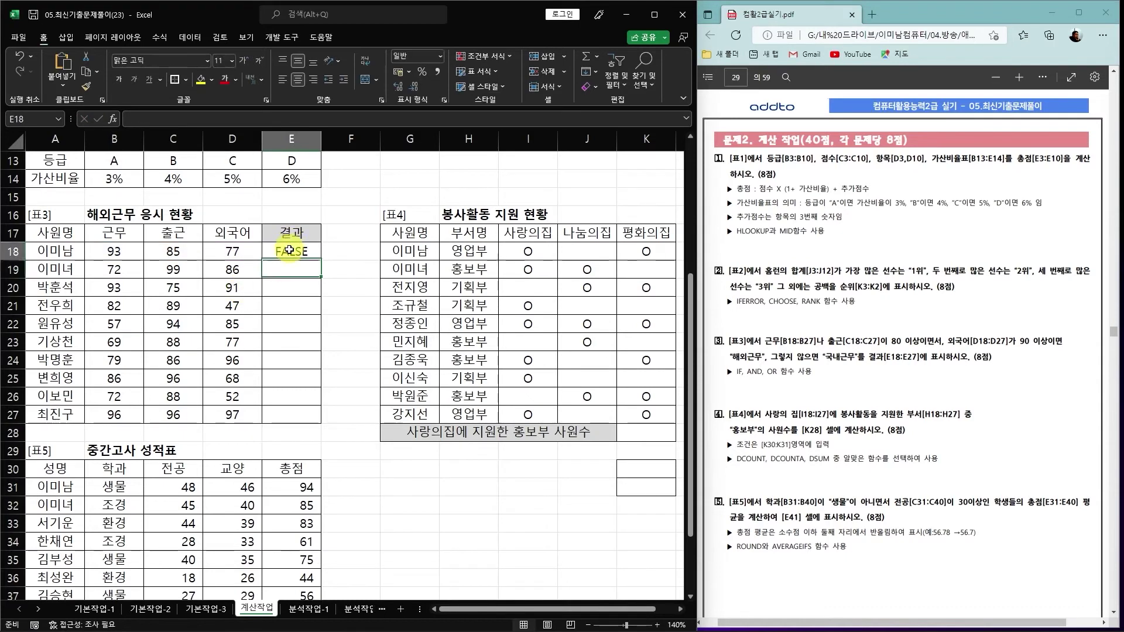
{"action": "left_click_drag", "start_coordinate": [321, 260], "coordinate": [326, 419]}
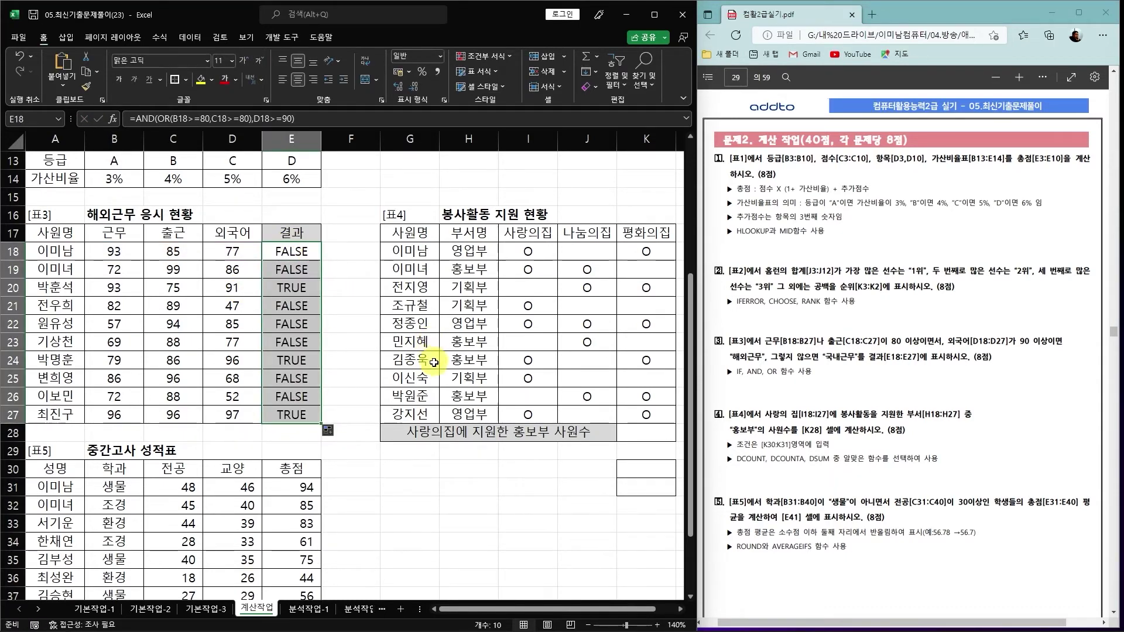
Wrap the AND test in an IF that returns "해외근무" when true and "국내근무" otherwise, applied to E18:E27
{"action": "double_click", "coordinate": [294, 255]}
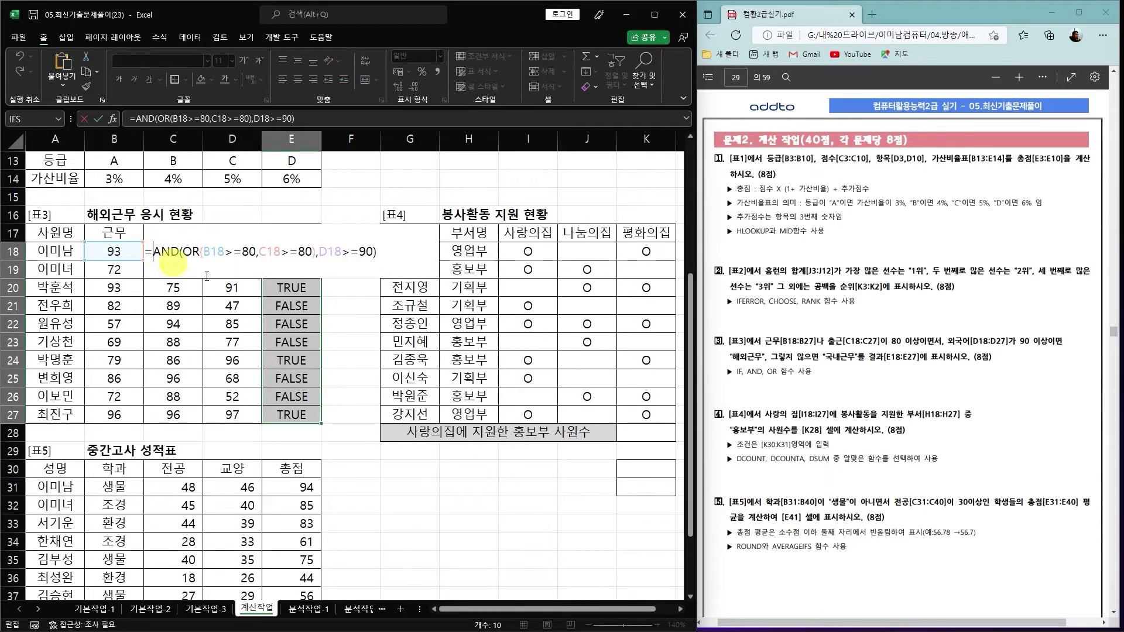
{"action": "type", "text": "IF("}
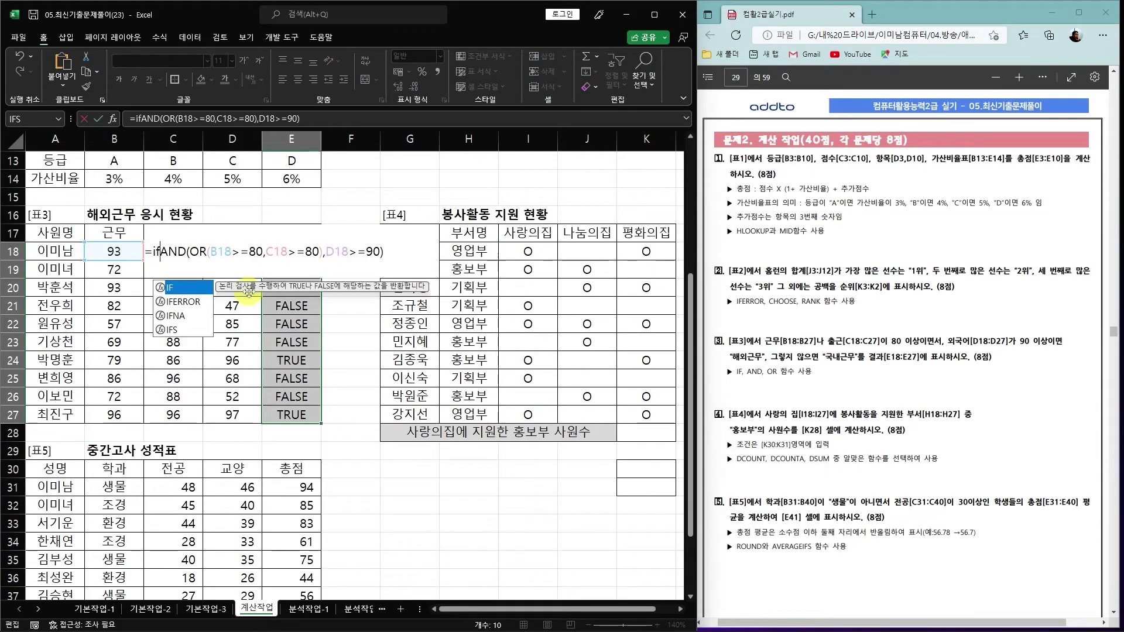
{"action": "key", "text": "shift+End"}
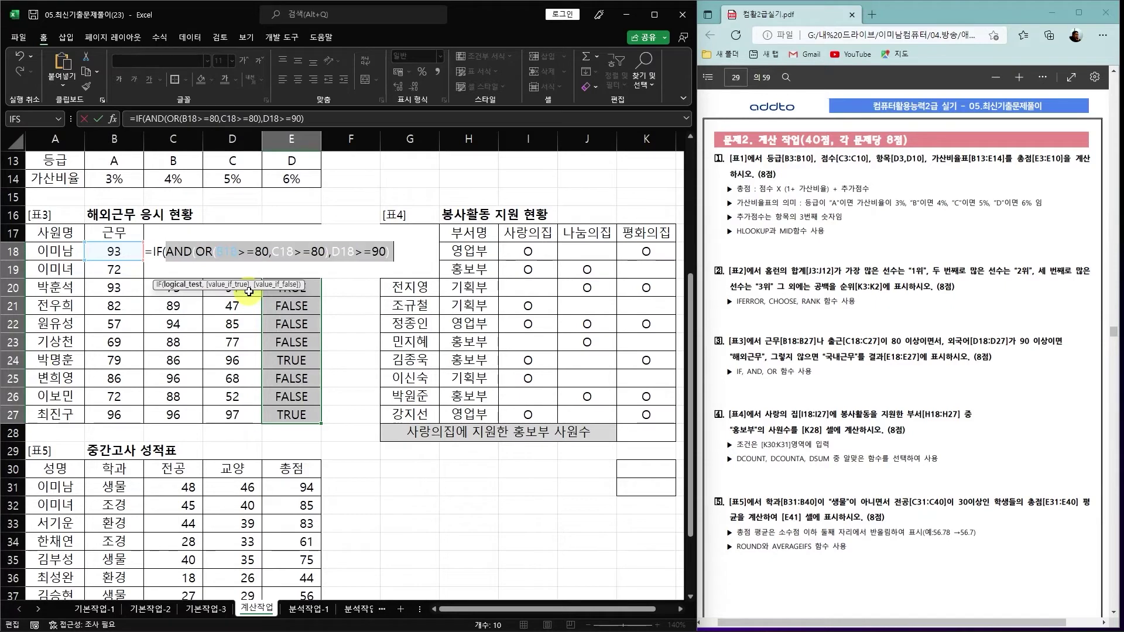
{"action": "key", "text": "End"}
{"action": "type", "text": ","}
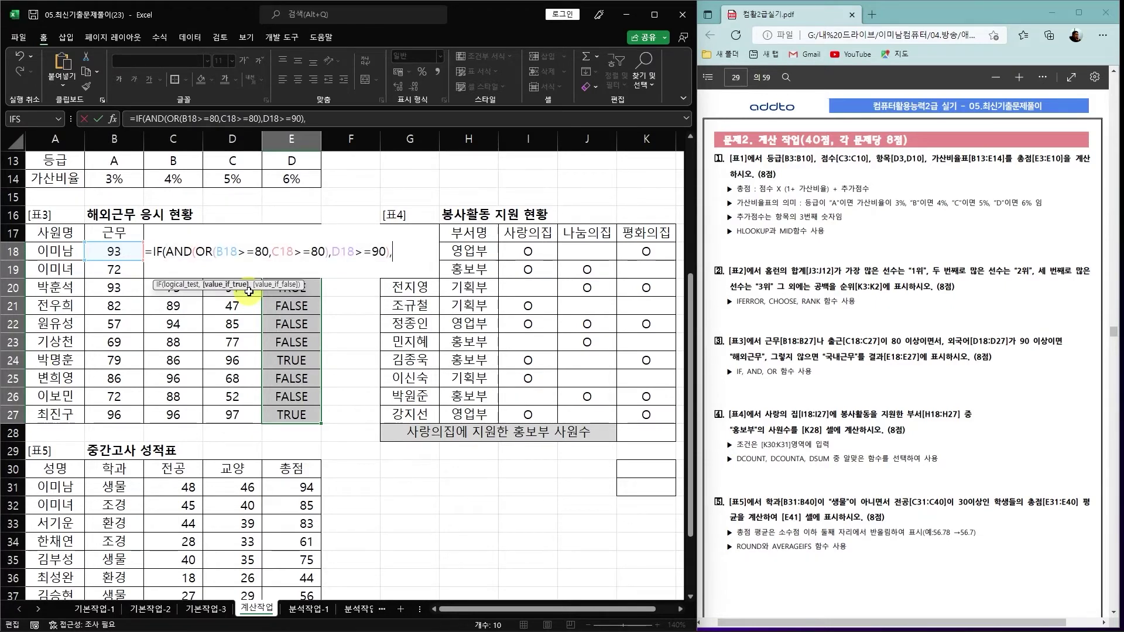
{"action": "type", "text": "\"해외근무\""}
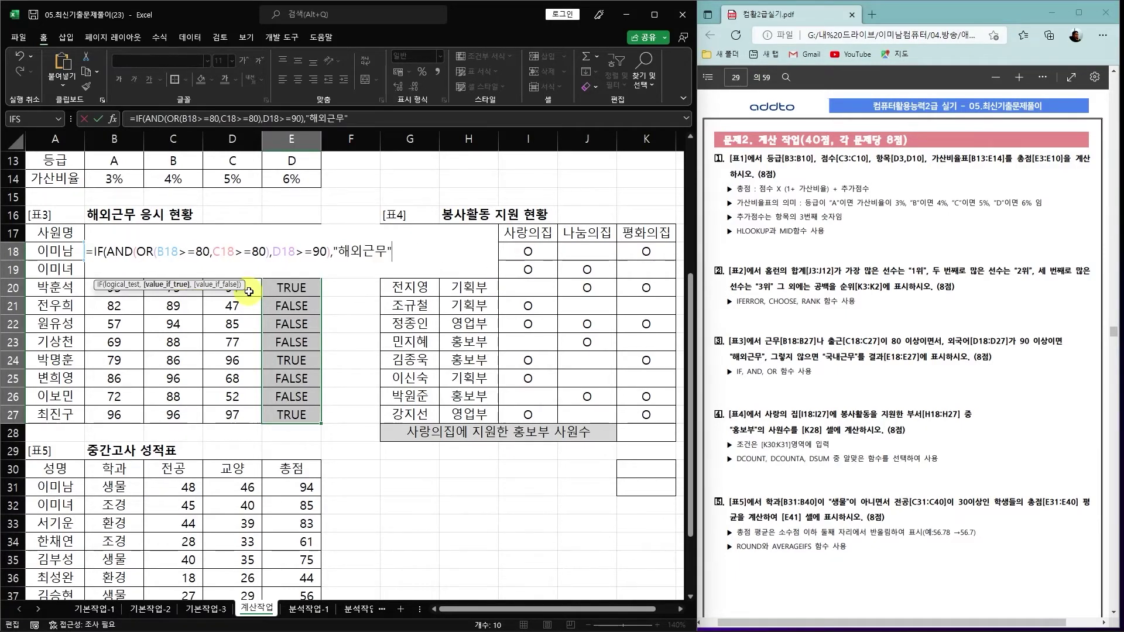
{"action": "type", "text": ","}
{"action": "type", "text": "\"국"}
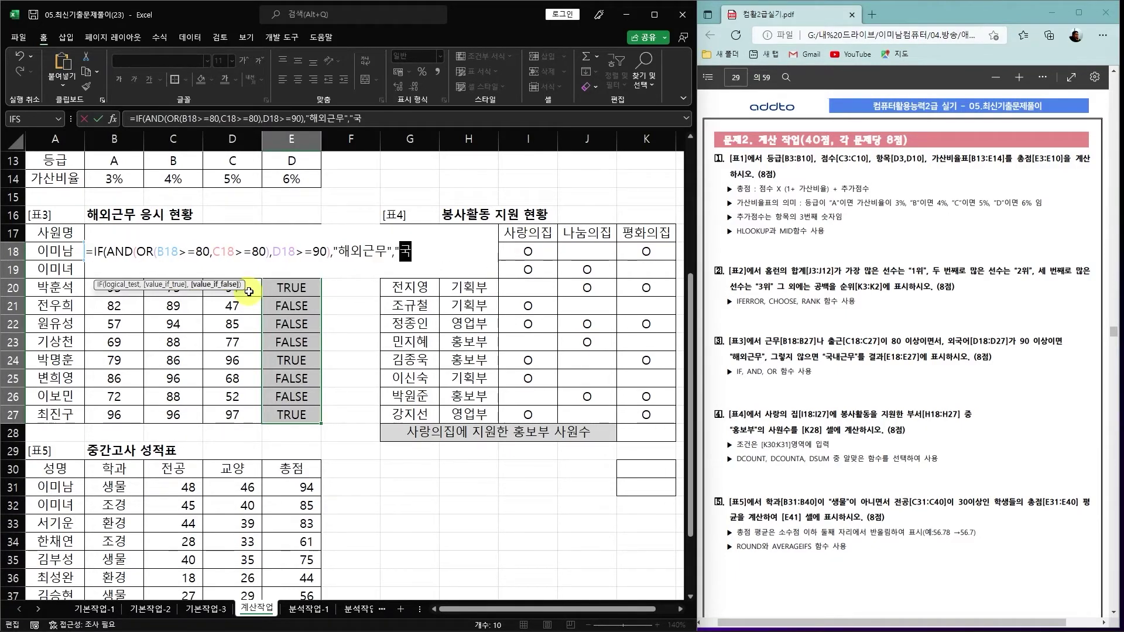
{"action": "type", "text": "내근무\""}
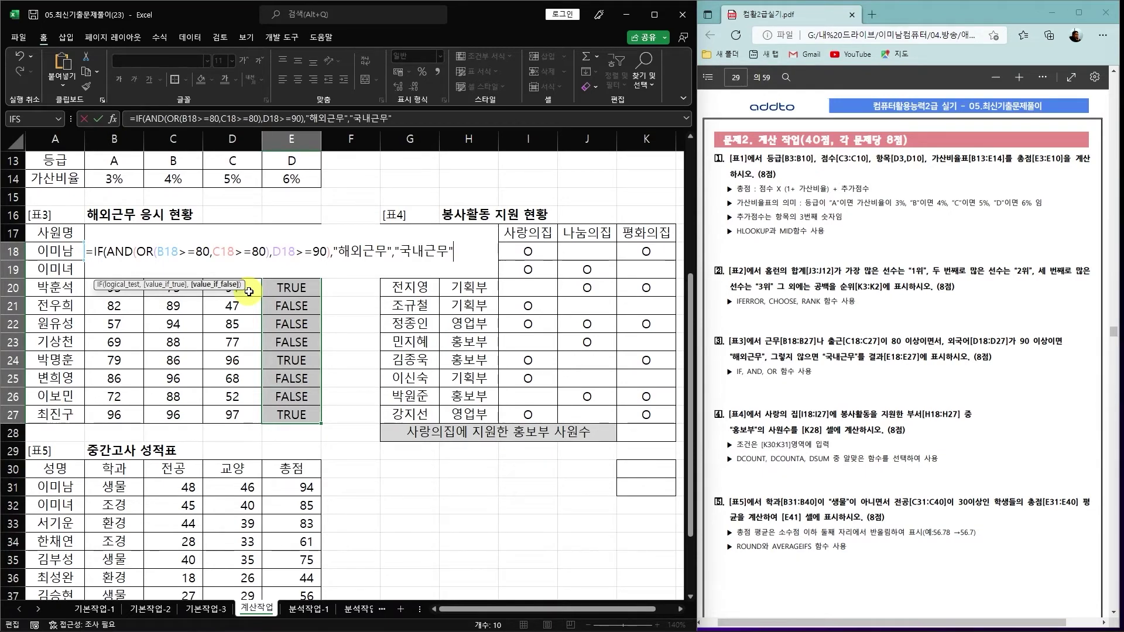
{"action": "type", "text": ")"}
{"action": "key", "text": "ctrl+Return"}
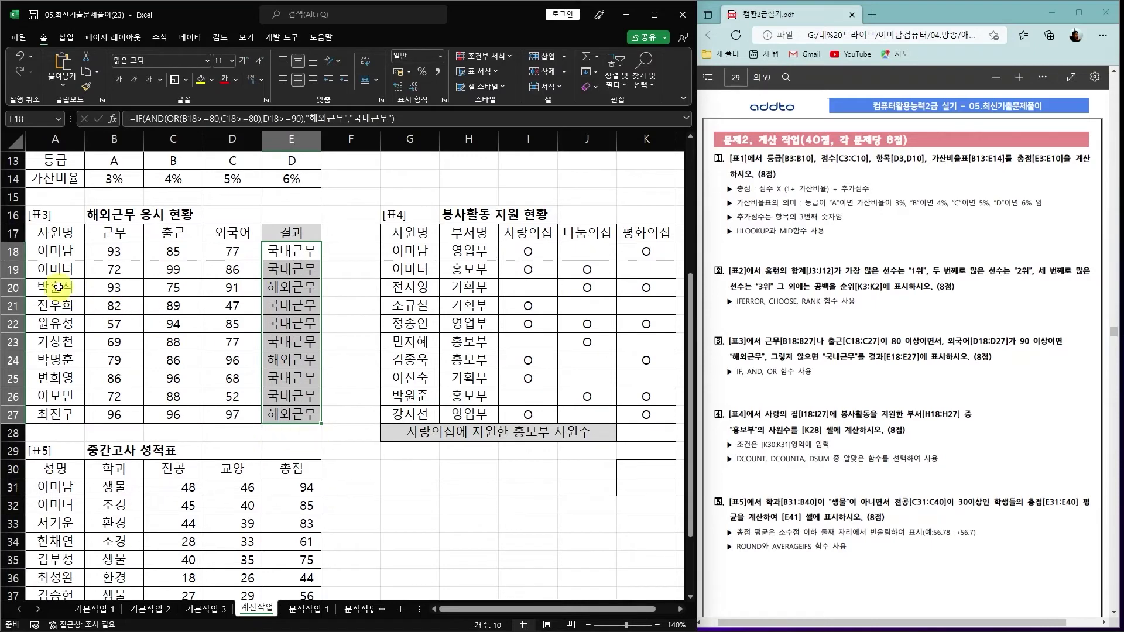
Check the 결과 values in rows 20 and 27 of [표3] against their 근무, 출근 and 외국어 scores
{"action": "left_click_drag", "start_coordinate": [59, 287], "coordinate": [311, 283]}
{"action": "left_click", "coordinate": [176, 287]}
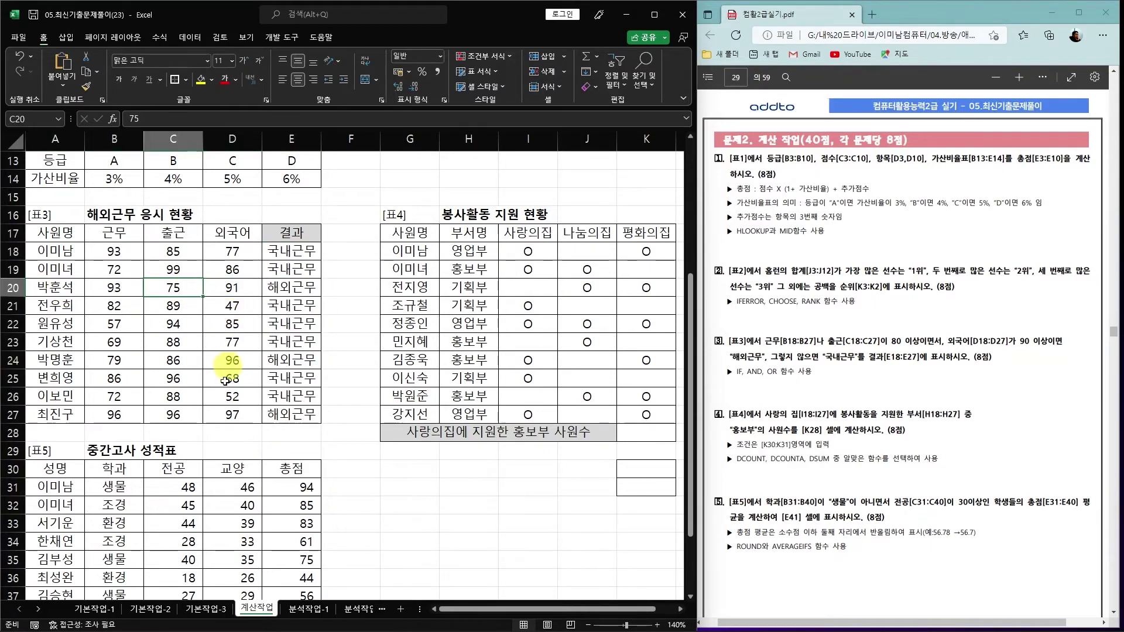
{"action": "left_click", "coordinate": [123, 289]}
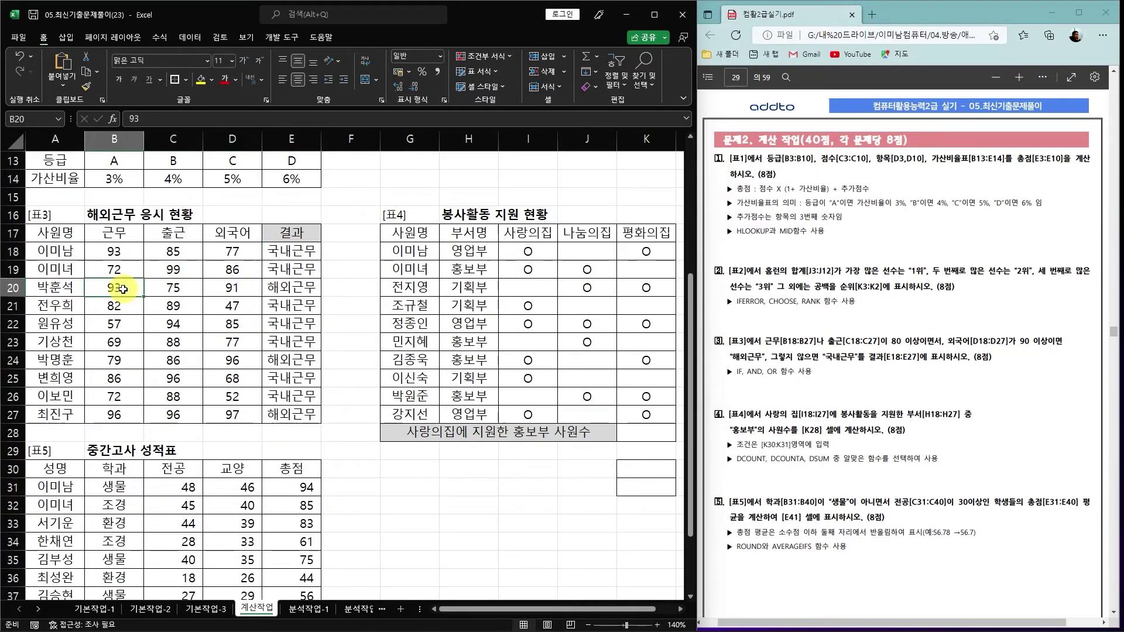
{"action": "left_click", "coordinate": [242, 287]}
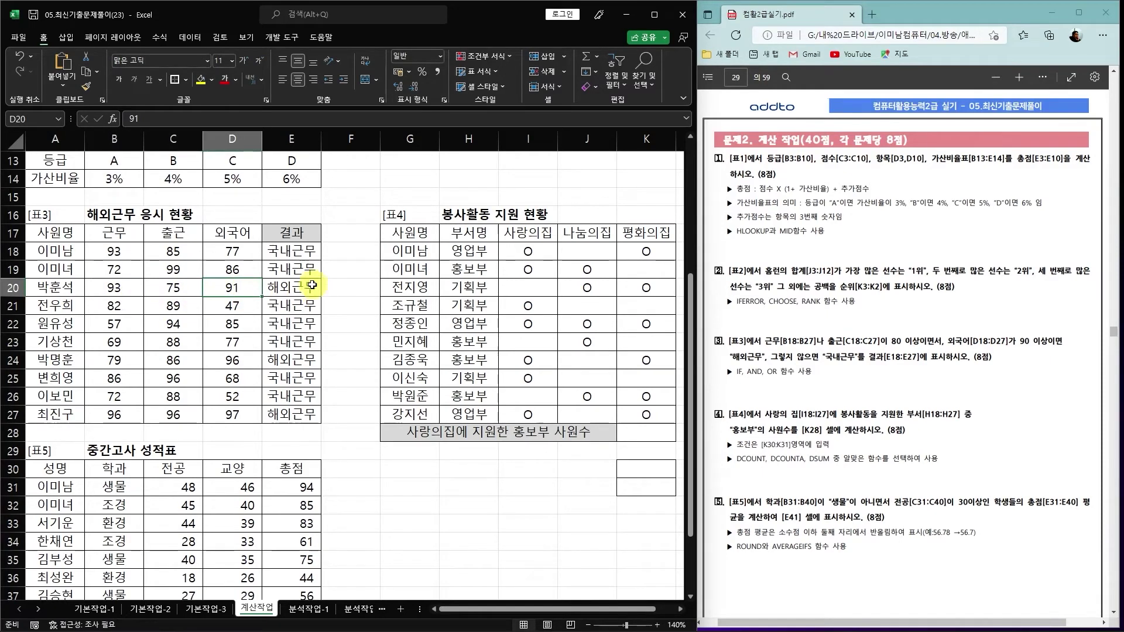
{"action": "left_click", "coordinate": [293, 285]}
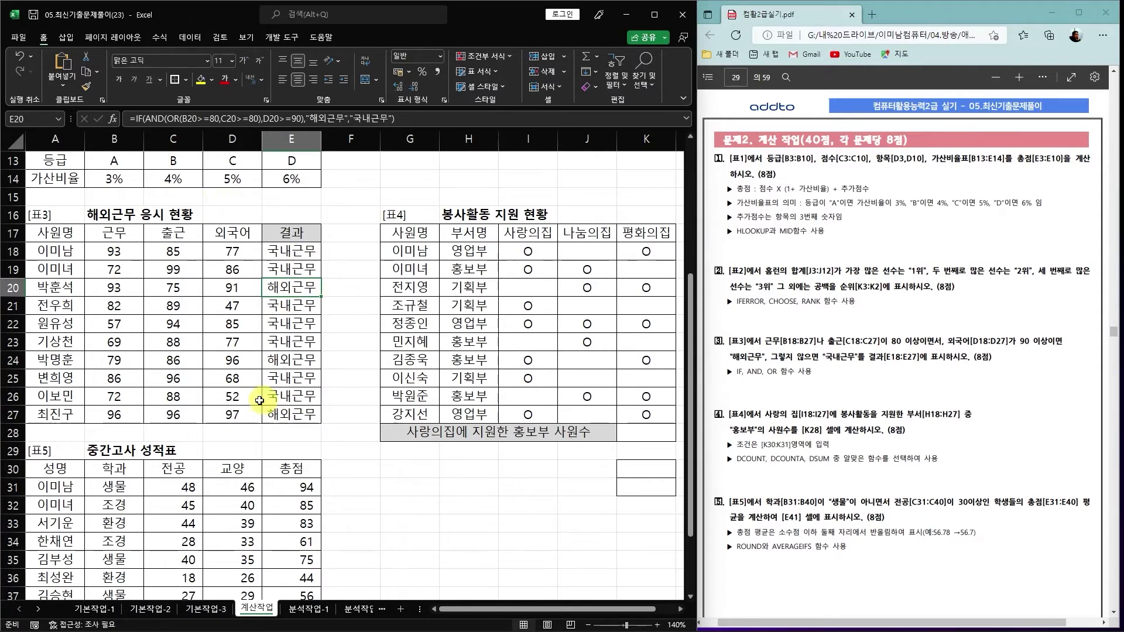
{"action": "left_click_drag", "start_coordinate": [96, 414], "coordinate": [287, 415]}
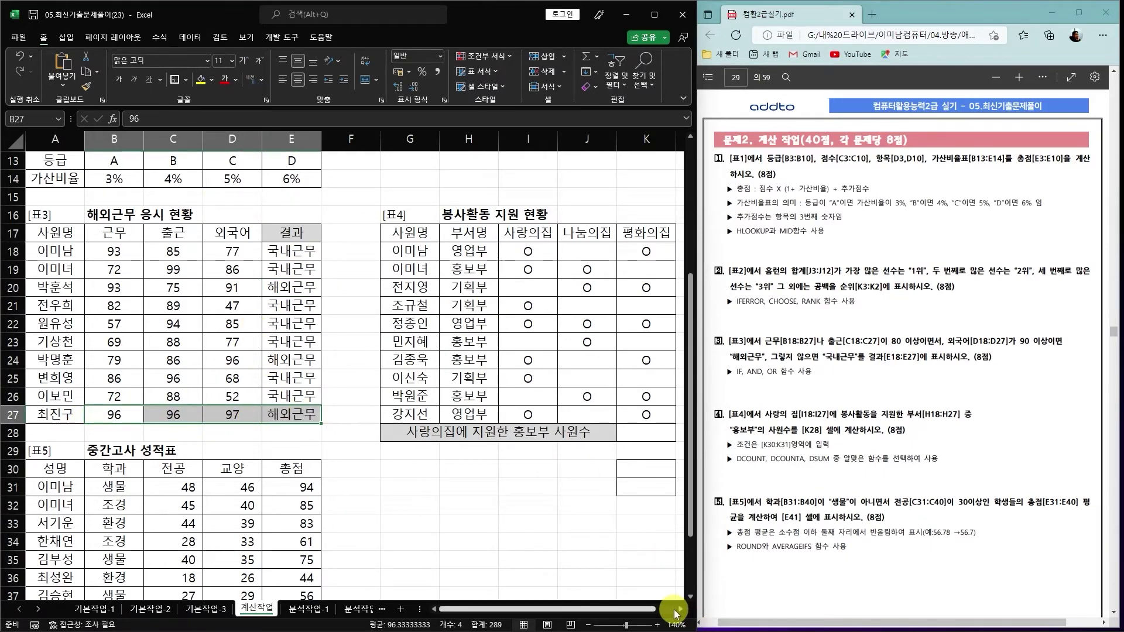
Enter the criteria for [표4] in K30:K31, with 부서명 as the field name and 홍보부 as the condition
{"action": "left_click", "coordinate": [677, 612]}
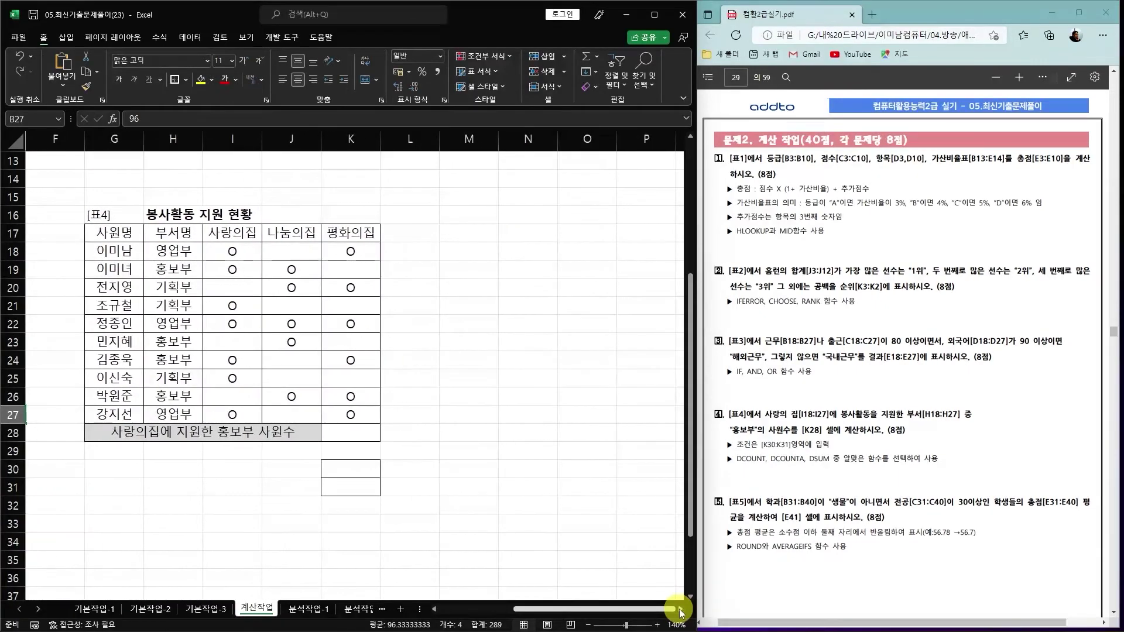
{"action": "left_click_drag", "start_coordinate": [348, 468], "coordinate": [361, 491]}
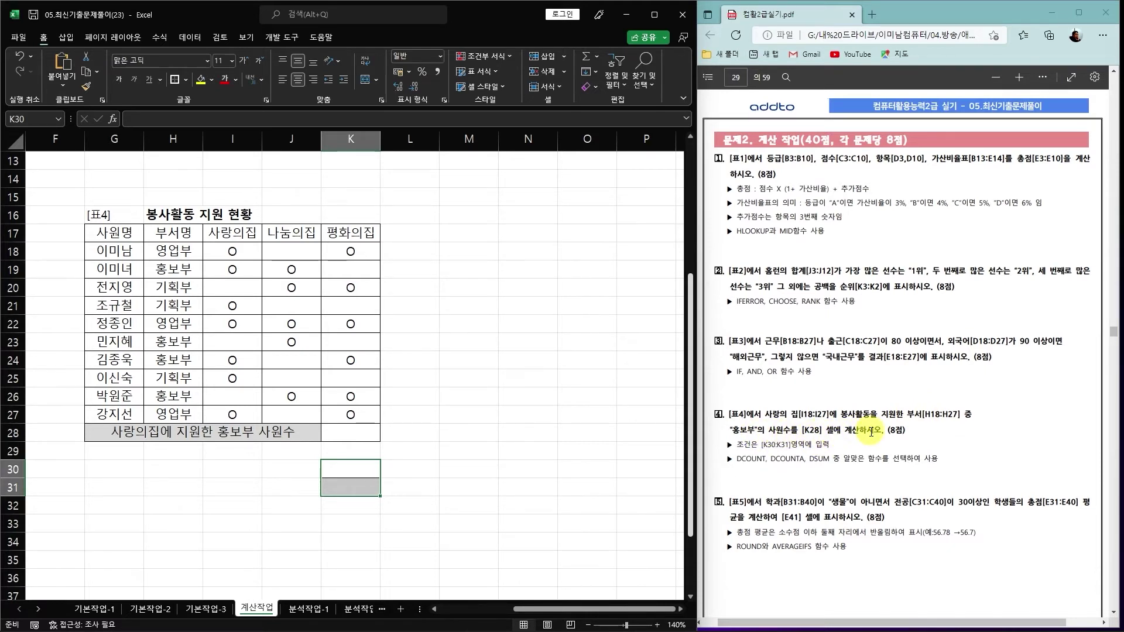
{"action": "left_click_drag", "start_coordinate": [239, 252], "coordinate": [238, 413]}
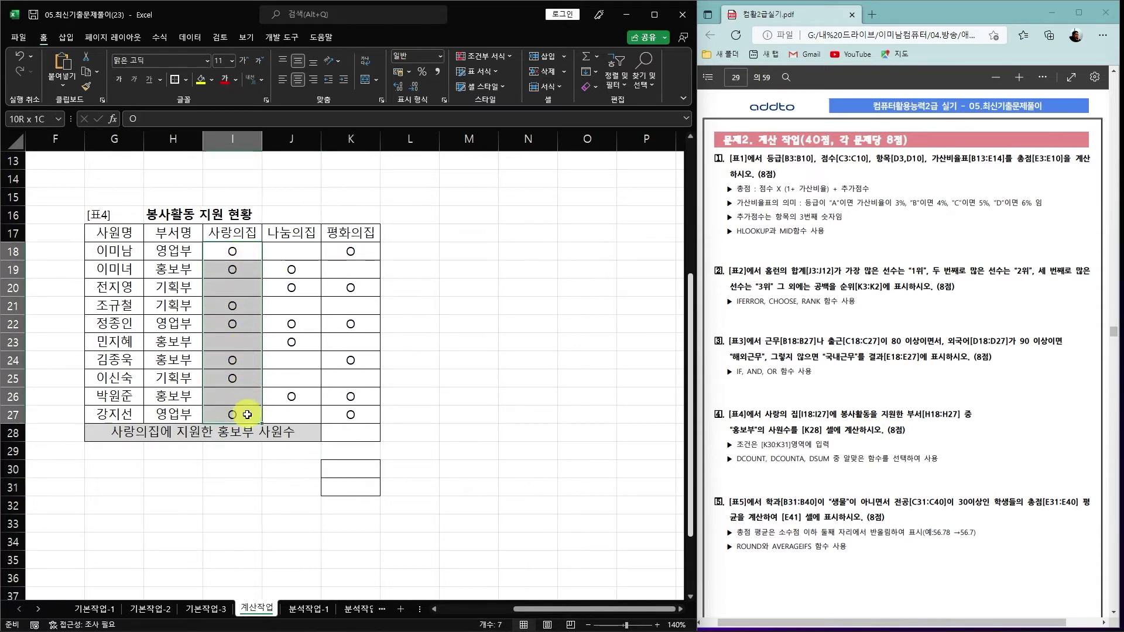
{"action": "left_click", "coordinate": [238, 231]}
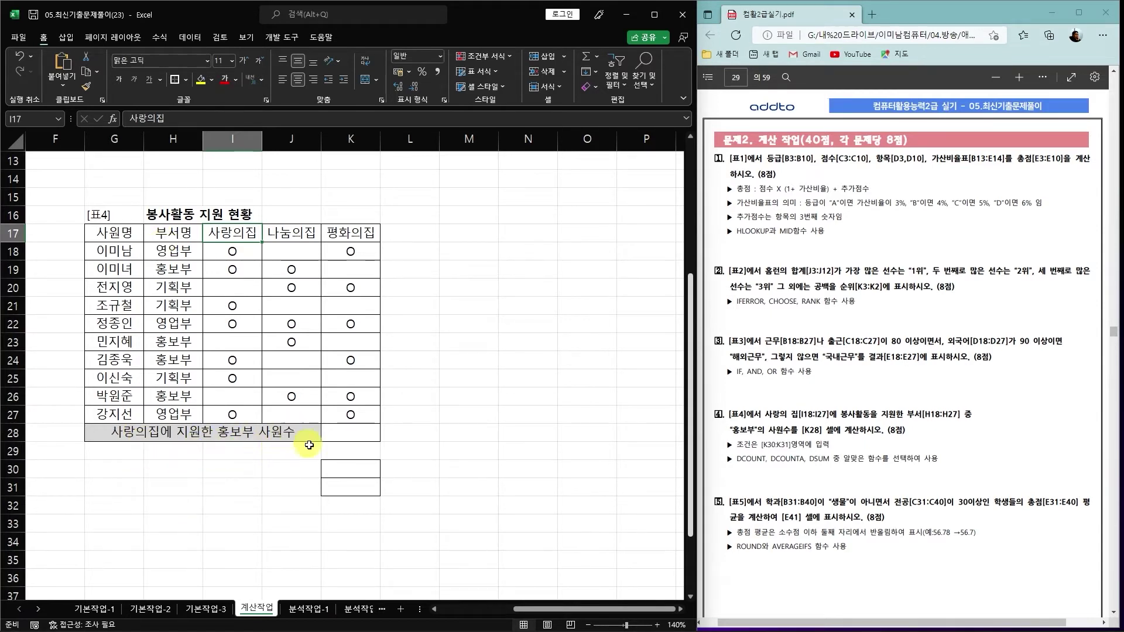
{"action": "left_click", "coordinate": [355, 468]}
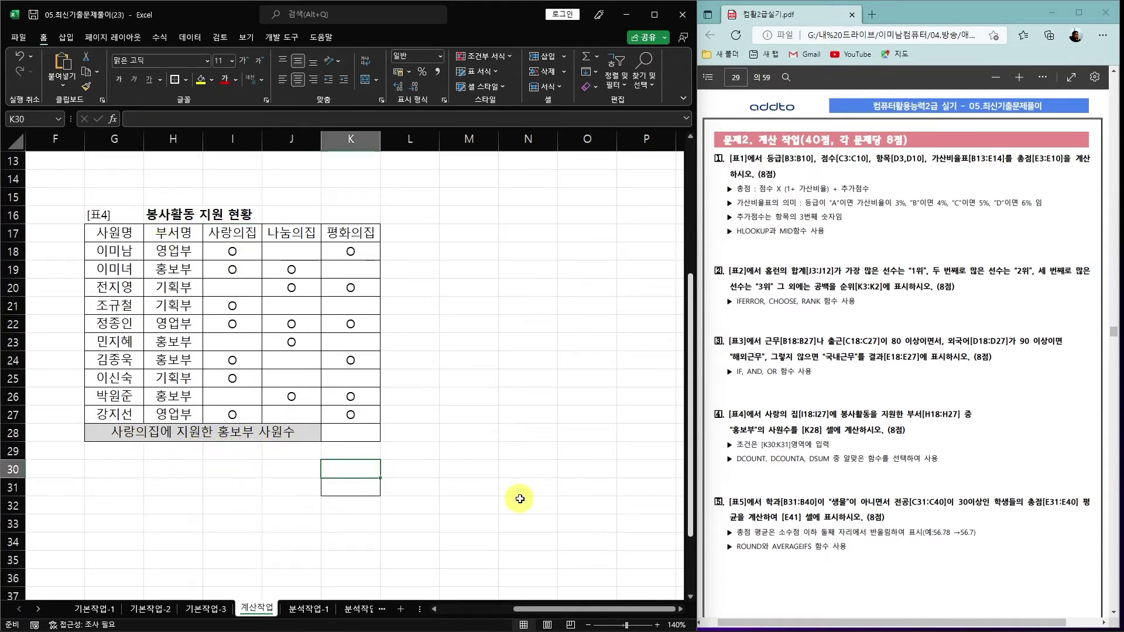
{"action": "type", "text": "부서명"}
{"action": "key", "text": "Return"}
{"action": "type", "text": "홍"}
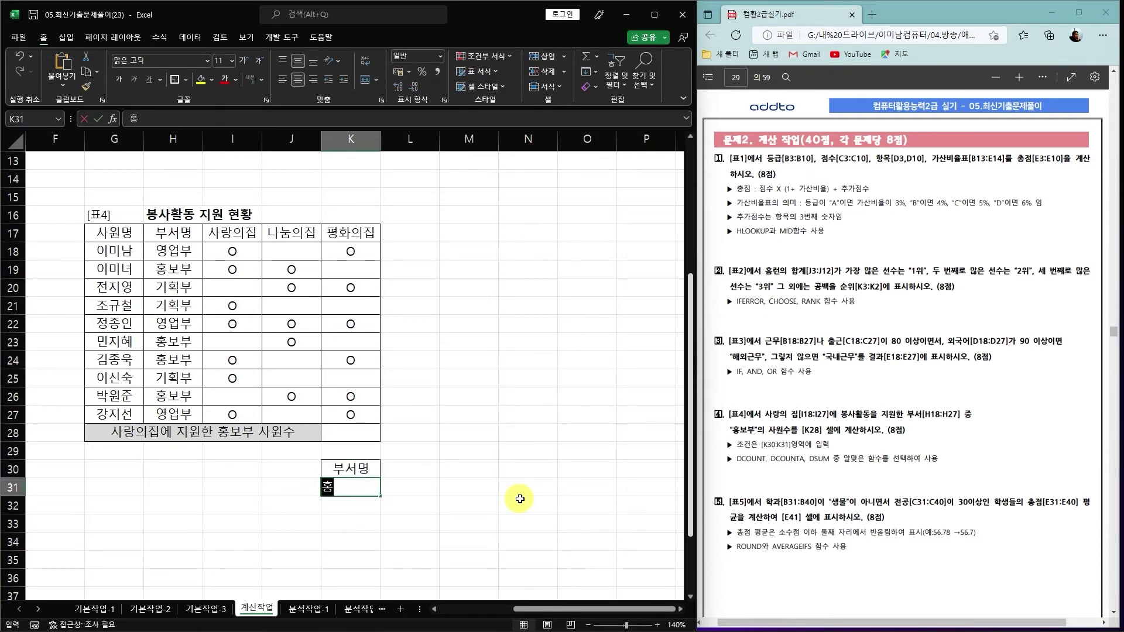
{"action": "type", "text": "보부"}
{"action": "key", "text": "Return"}
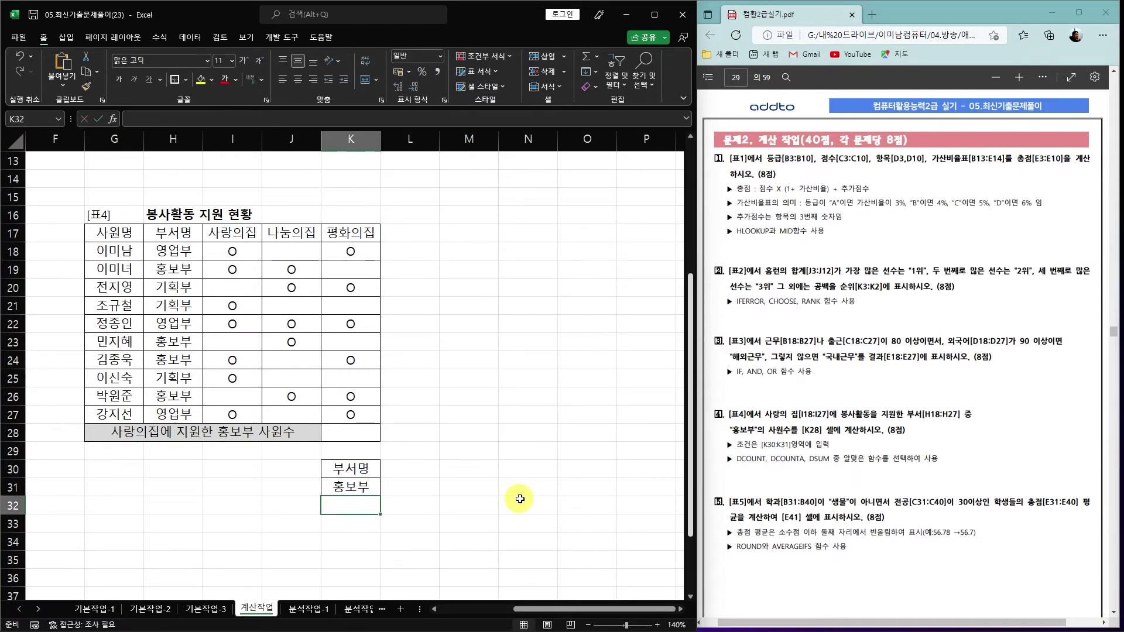
Enter the number 0 in L18 beside [표4] and compare it with the O entry in K18
{"action": "left_click", "coordinate": [363, 432]}
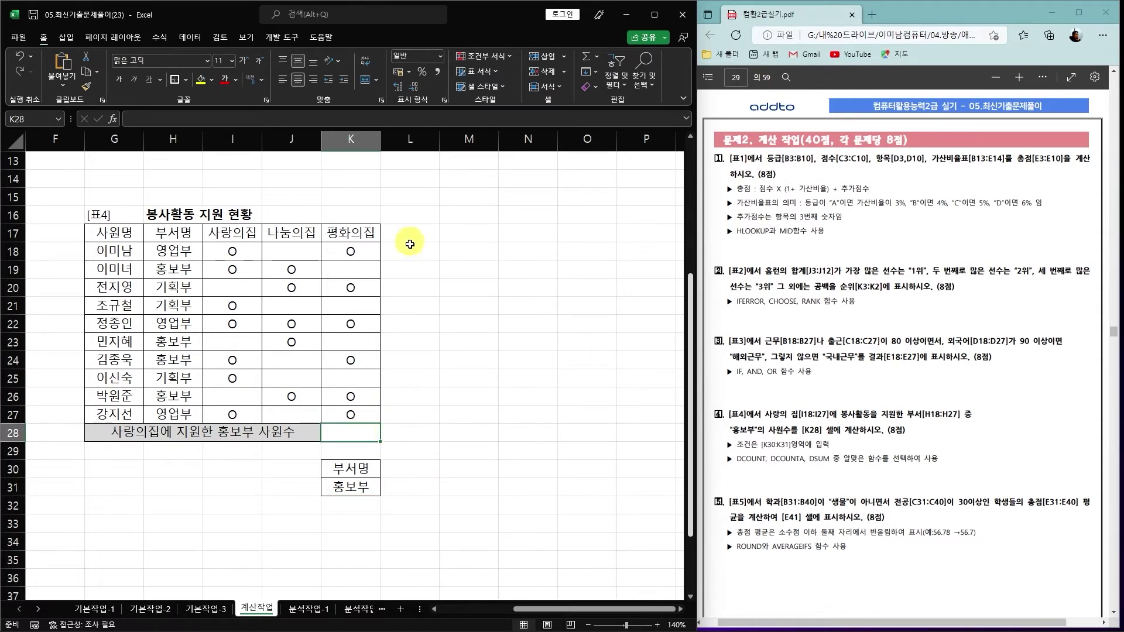
{"action": "left_click_drag", "start_coordinate": [410, 251], "coordinate": [468, 269]}
{"action": "type", "text": "0"}
{"action": "key", "text": "Return"}
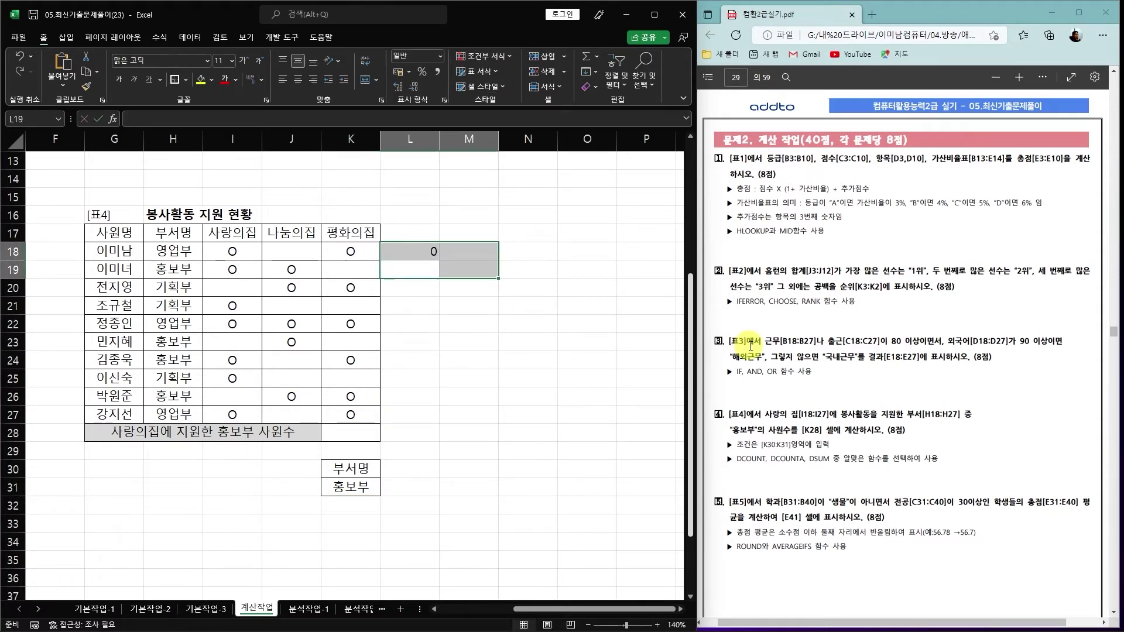
{"action": "left_click", "coordinate": [462, 327]}
{"action": "left_click", "coordinate": [427, 251]}
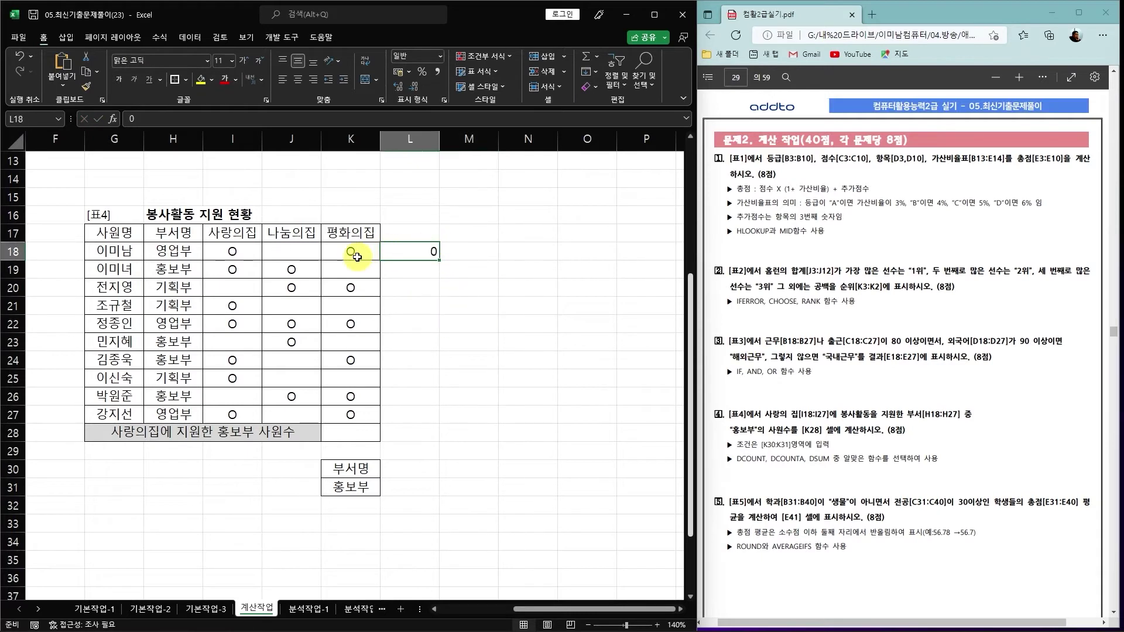
{"action": "left_click", "coordinate": [356, 251]}
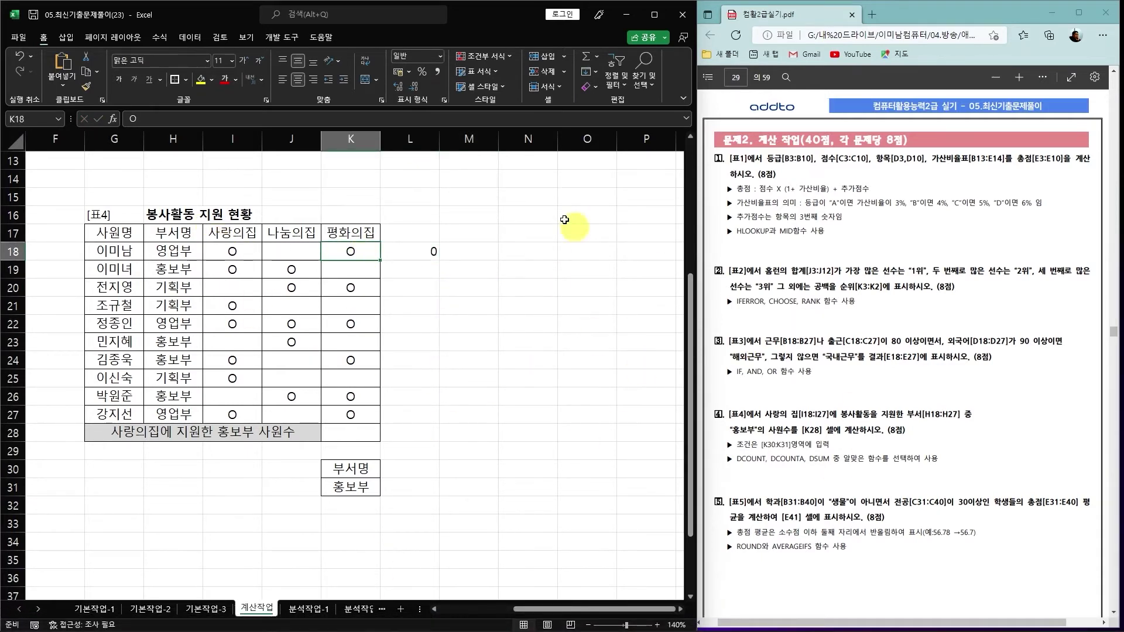
Begin a DCOUNTA formula in K28 with the whole [표4] table G17:K27 as the database
{"action": "left_click", "coordinate": [352, 436]}
{"action": "type", "text": "="}
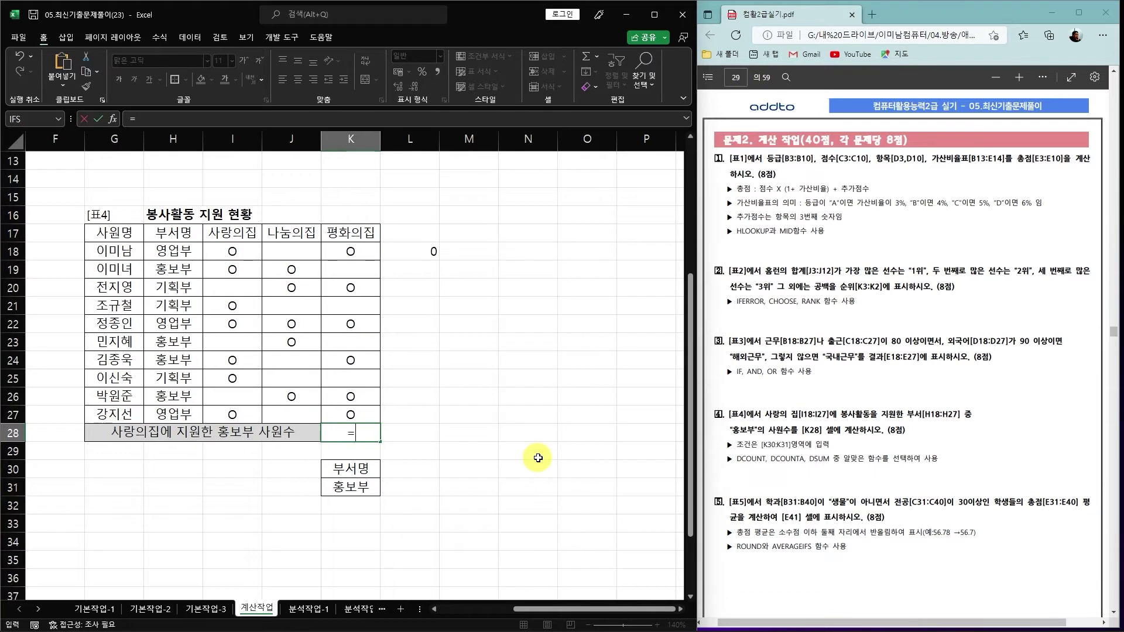
{"action": "type", "text": "dcou"}
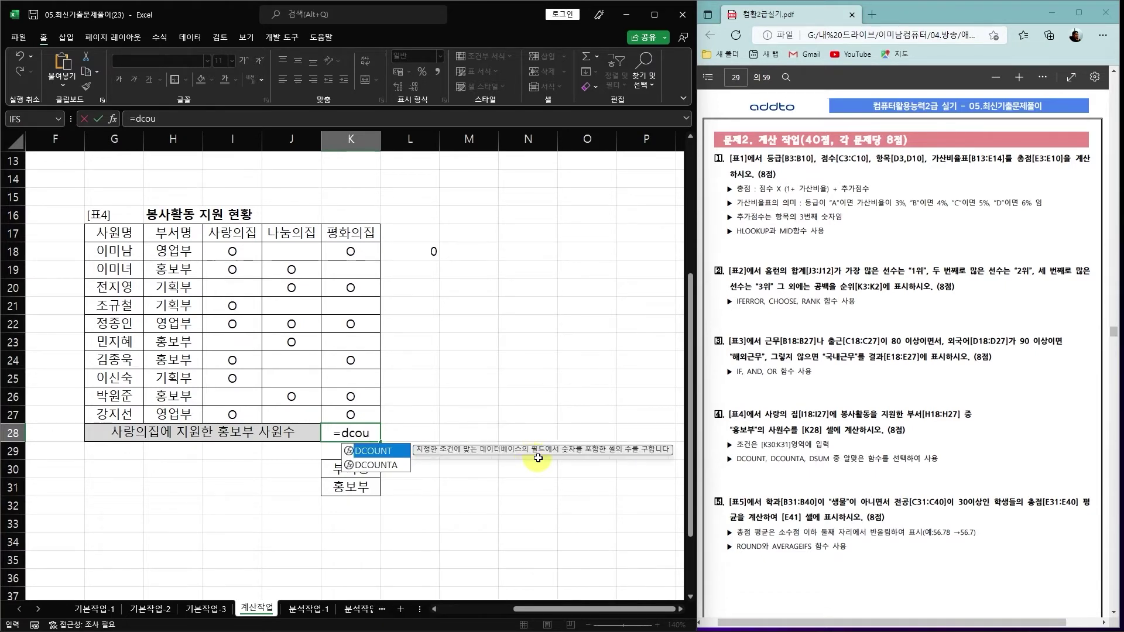
{"action": "key", "text": "Down"}
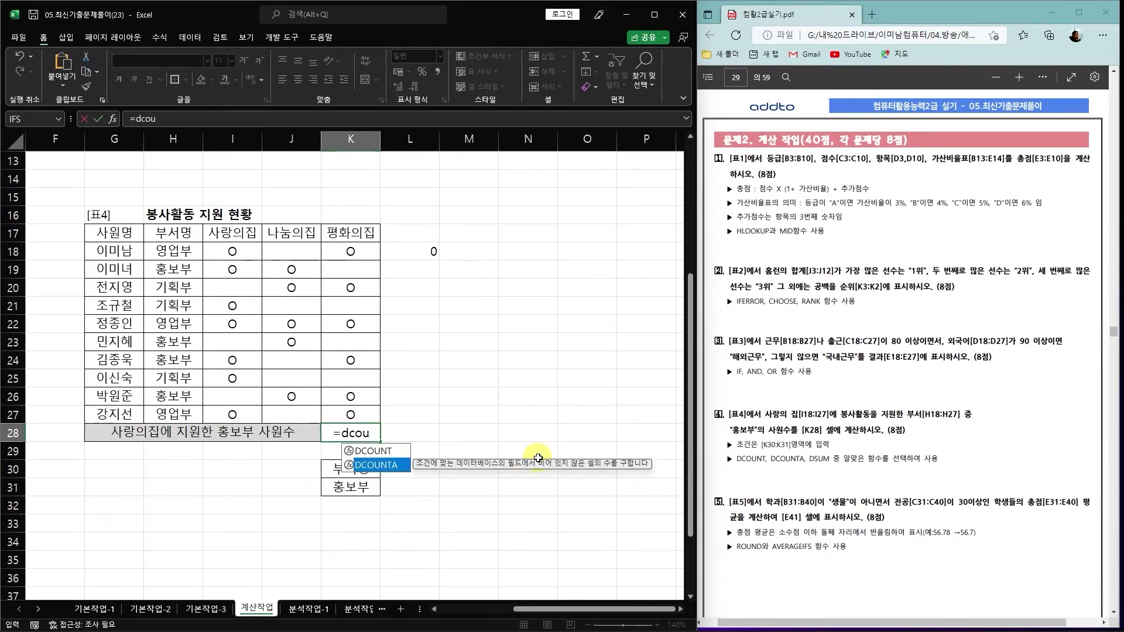
{"action": "key", "text": "Tab"}
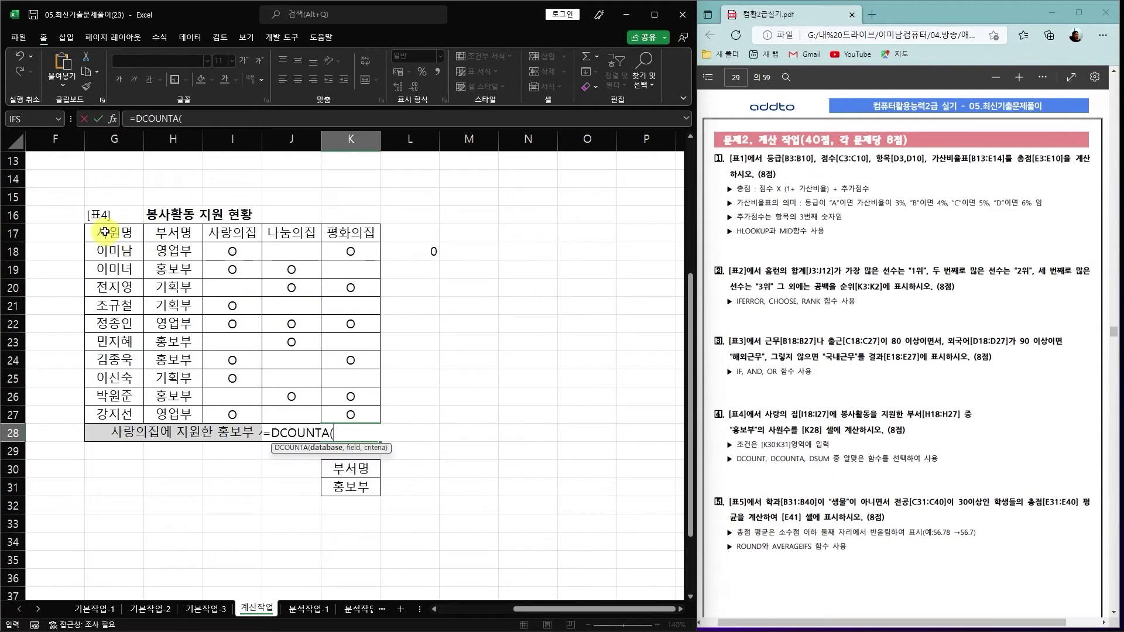
{"action": "left_click_drag", "start_coordinate": [105, 232], "coordinate": [352, 410]}
{"action": "type", "text": ","}
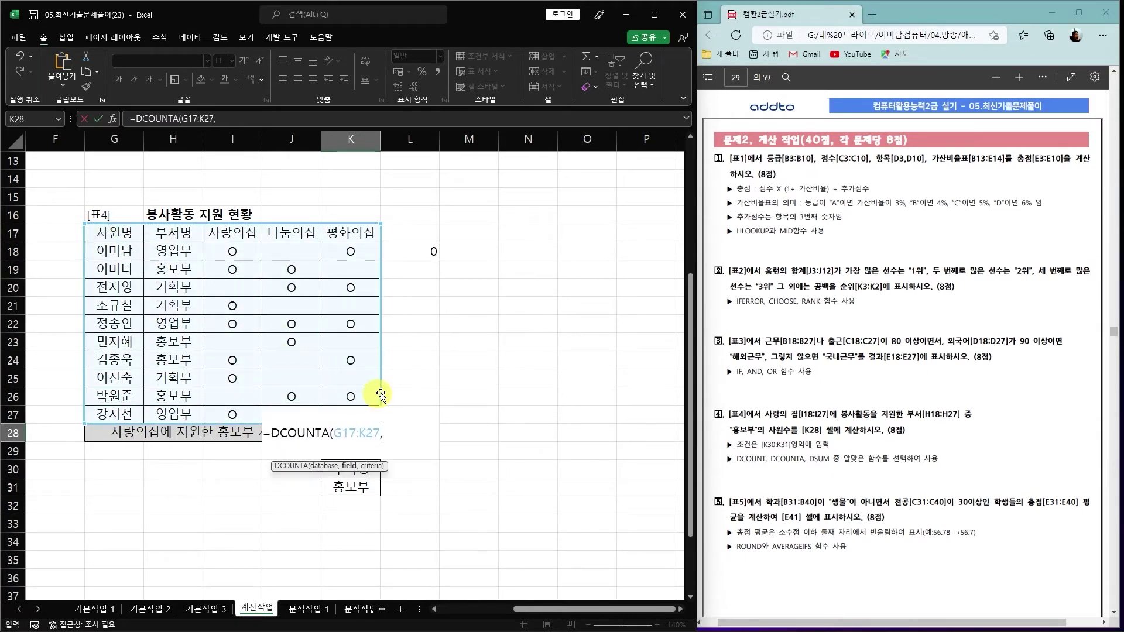
Complete the K28 formula with the 사랑의집 header I17 as the field and K30:K31 as the criteria
{"action": "left_click", "coordinate": [237, 232]}
{"action": "type", "text": ","}
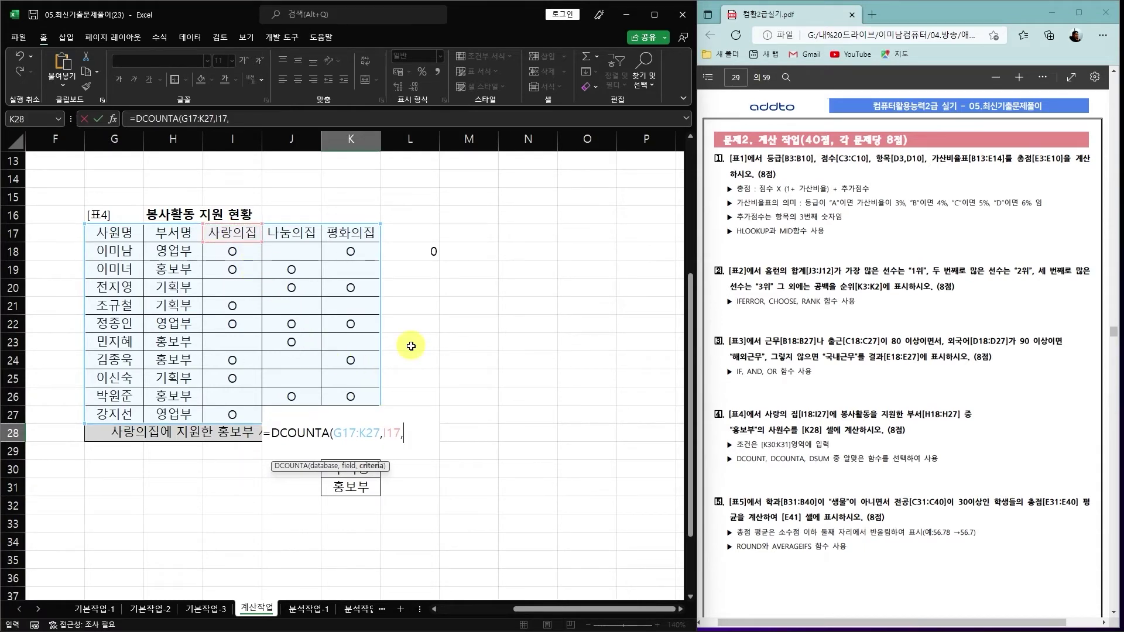
{"action": "left_click_drag", "start_coordinate": [381, 468], "coordinate": [479, 359]}
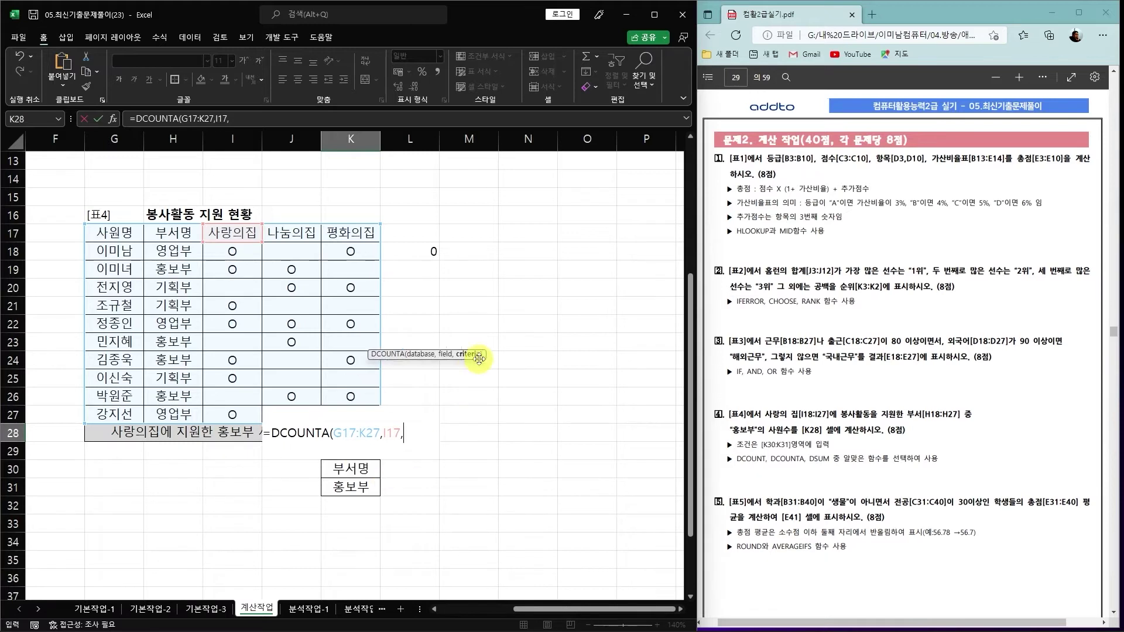
{"action": "left_click", "coordinate": [358, 468]}
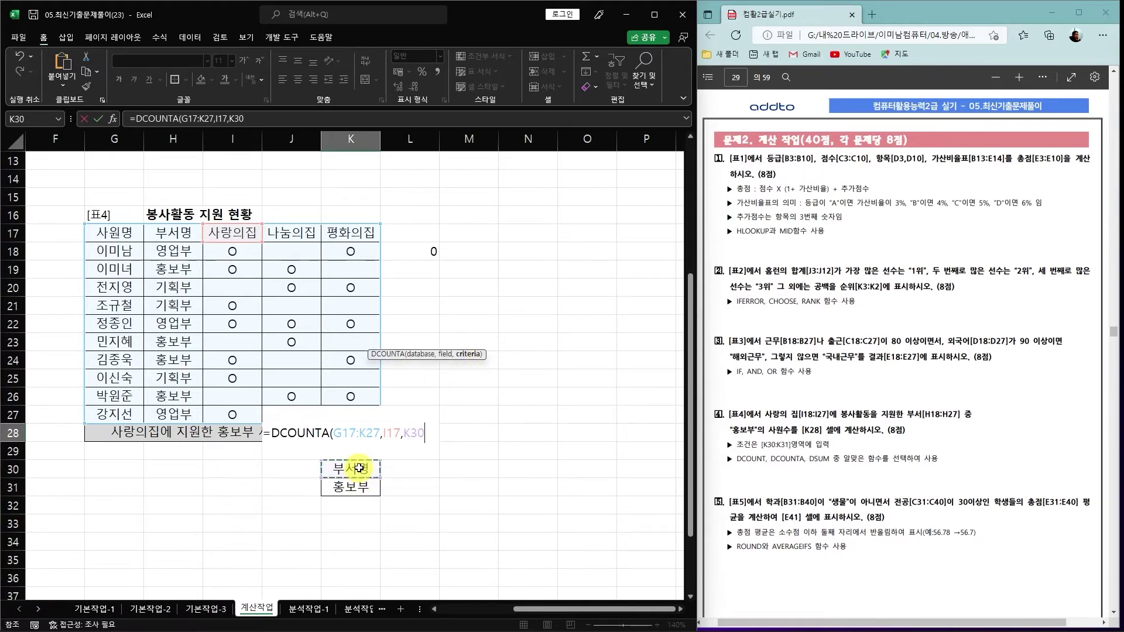
{"action": "left_click_drag", "start_coordinate": [359, 469], "coordinate": [364, 486]}
{"action": "type", "text": ")"}
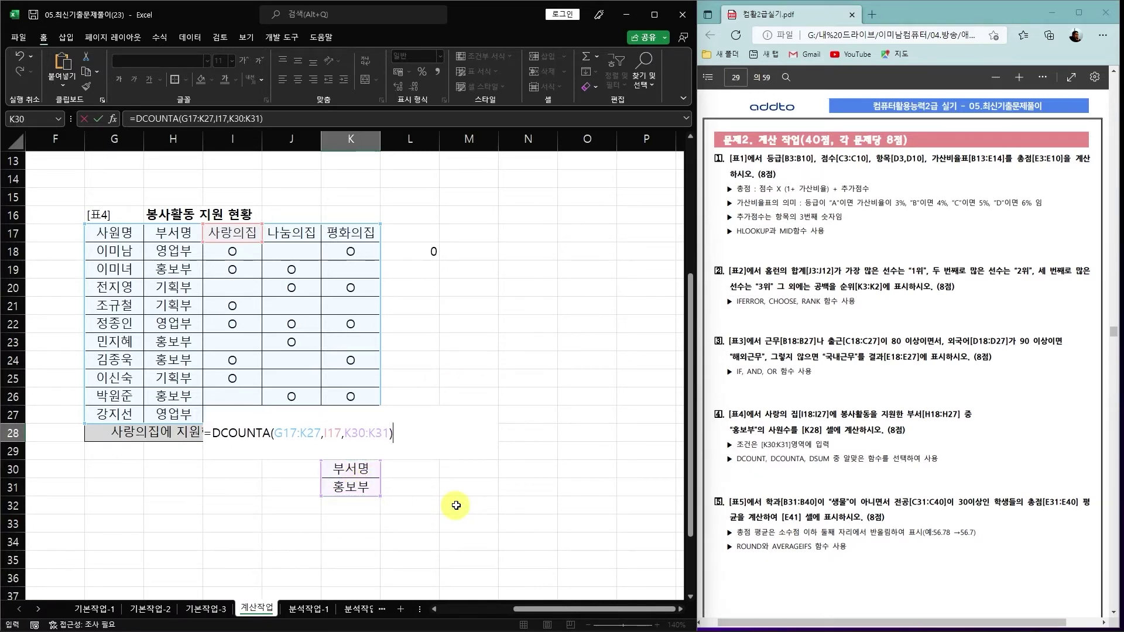
{"action": "key", "text": "Return"}
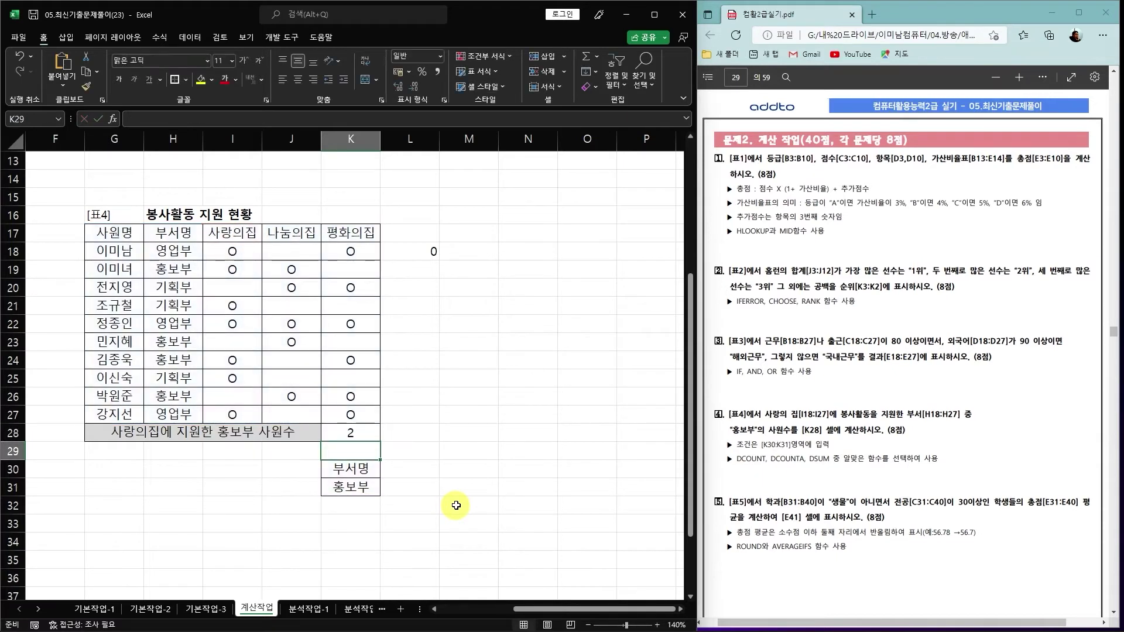
{"action": "left_click", "coordinate": [438, 453]}
{"action": "left_click", "coordinate": [367, 436]}
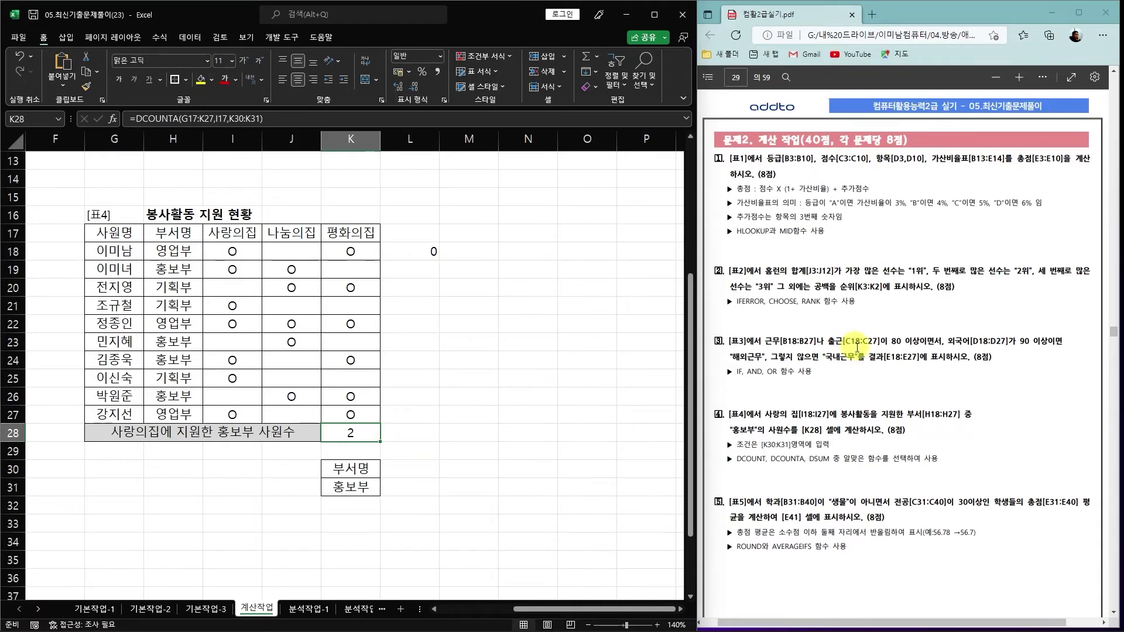
Begin an AVERAGEIFS formula in E41 of [표5] with the 총점 values E31:E40 as the average range
{"action": "scroll", "coordinate": [855, 351], "scroll_direction": "down", "scroll_amount": 4}
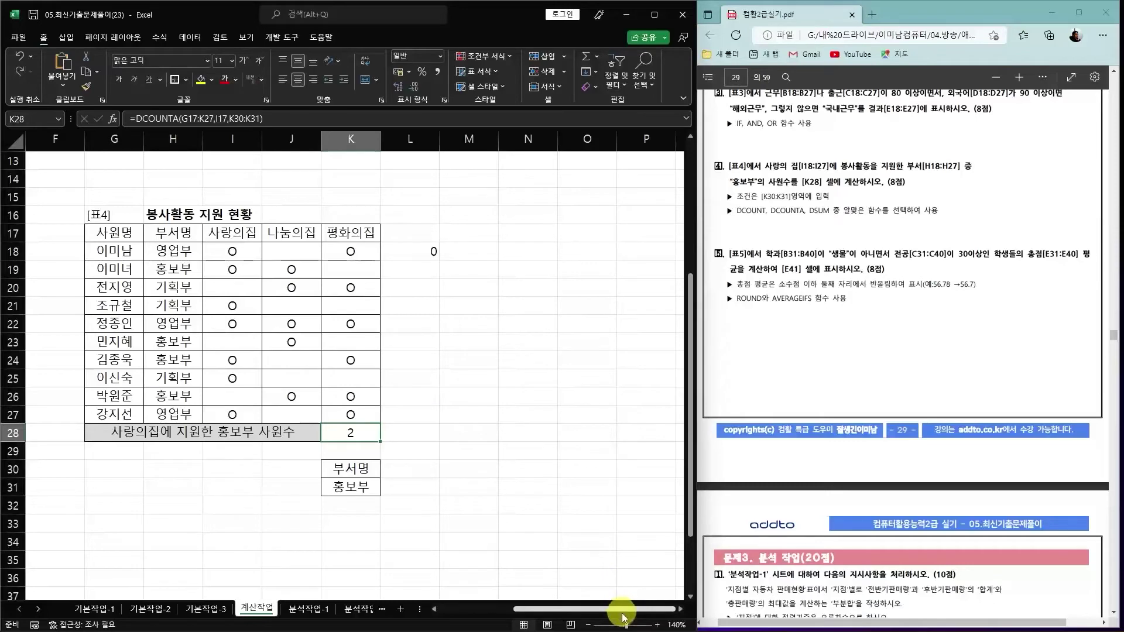
{"action": "left_click_drag", "start_coordinate": [603, 616], "coordinate": [376, 610]}
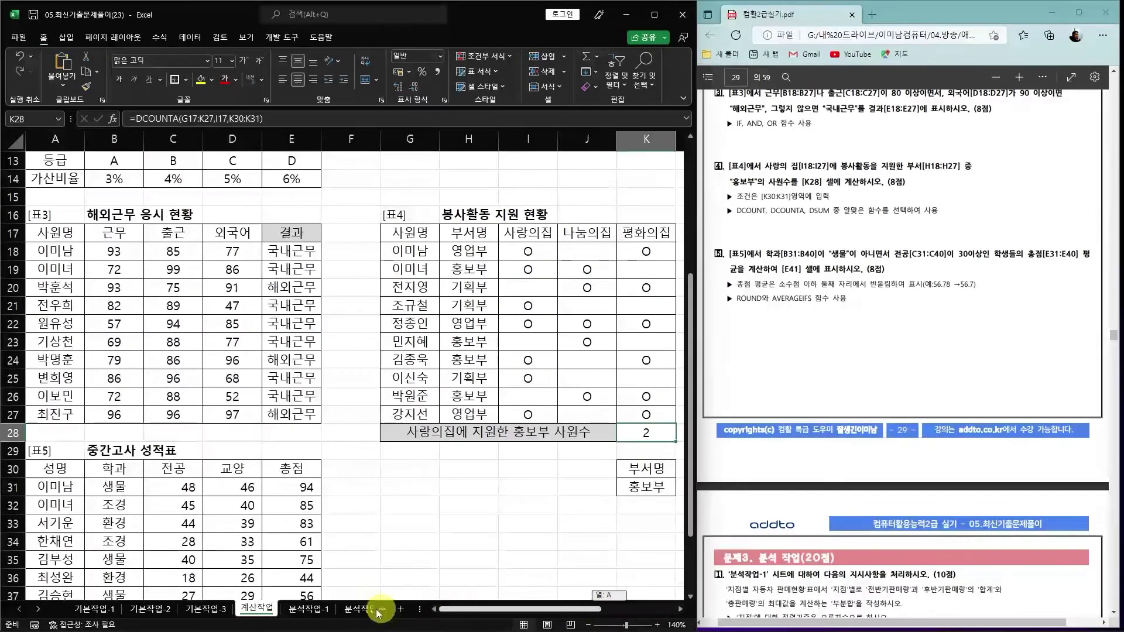
{"action": "scroll", "coordinate": [221, 391], "scroll_direction": "down", "scroll_amount": 5}
{"action": "left_click", "coordinate": [295, 396]}
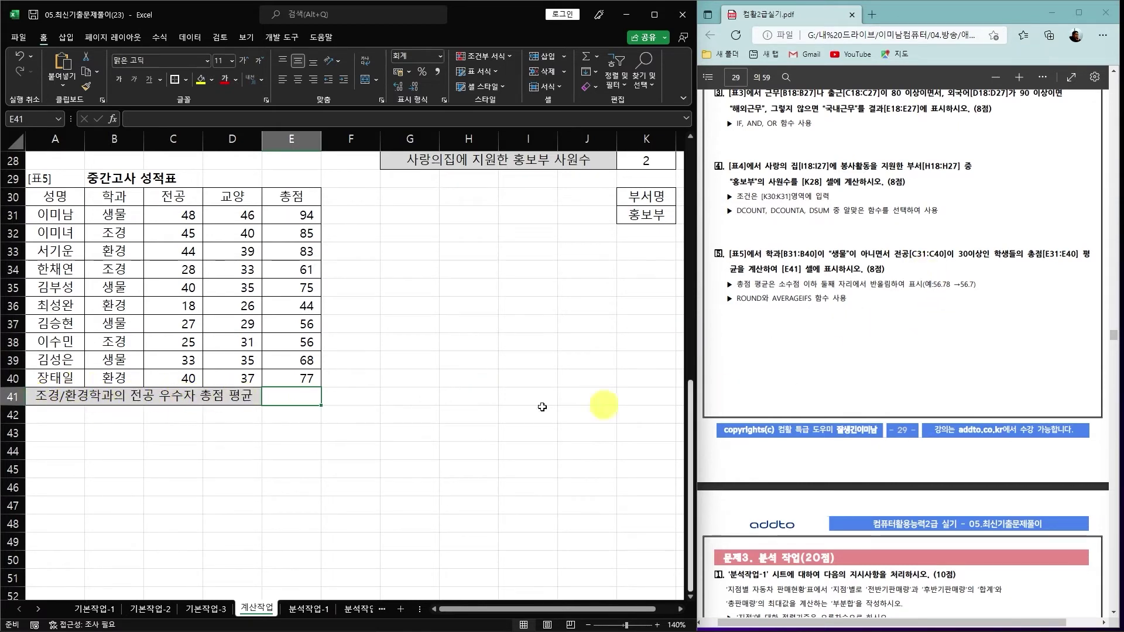
{"action": "type", "text": "="}
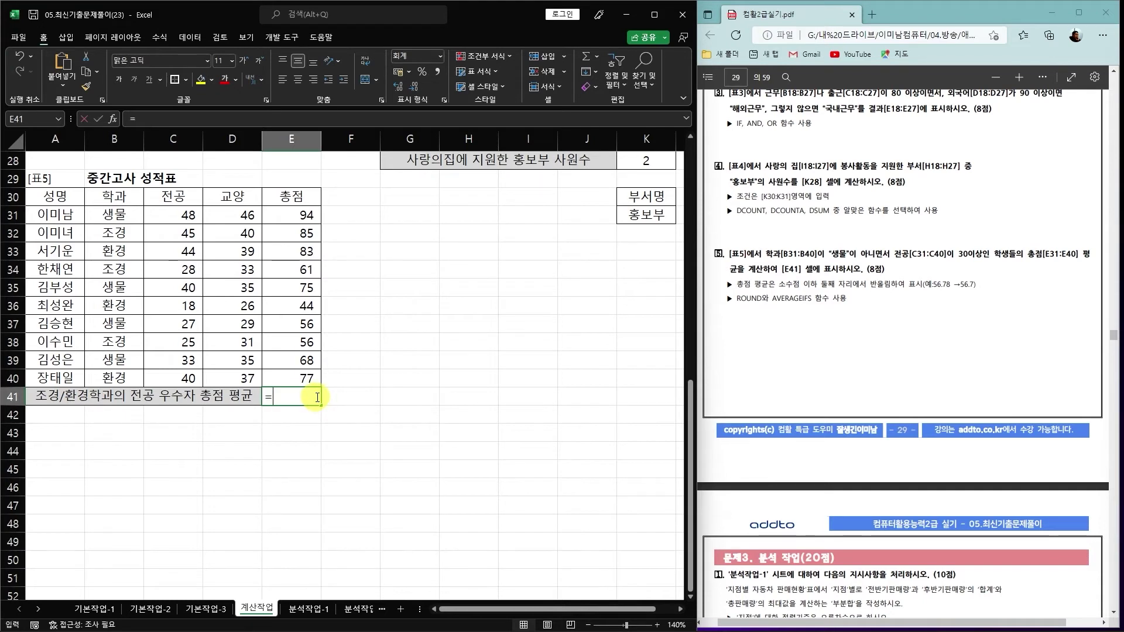
{"action": "type", "text": "aver"}
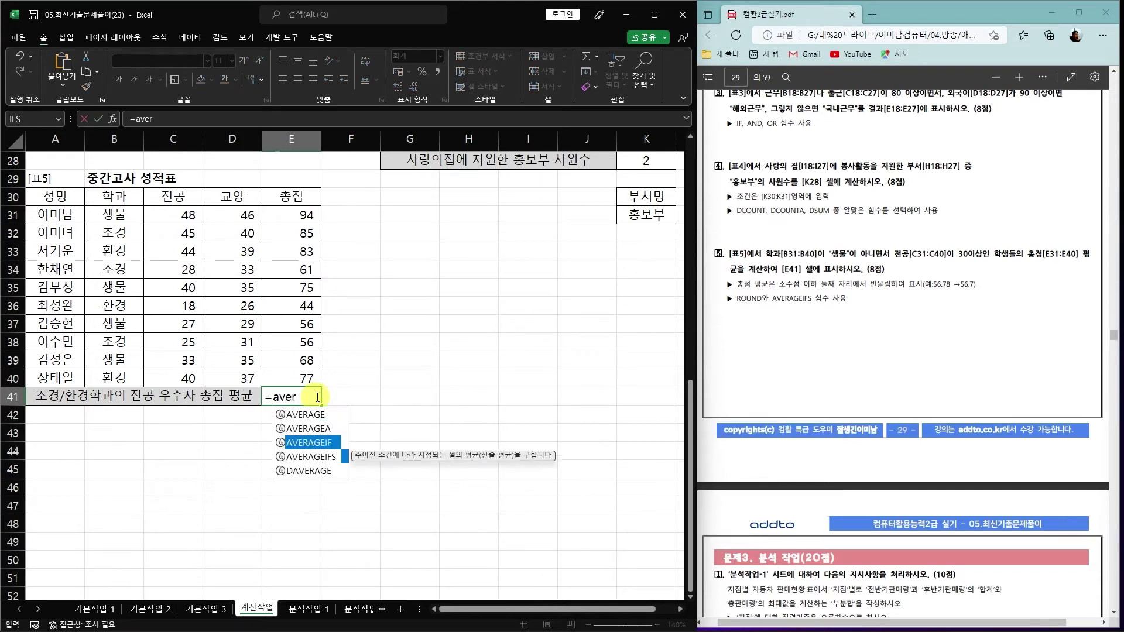
{"action": "key", "text": "Down"}
{"action": "key", "text": "Tab"}
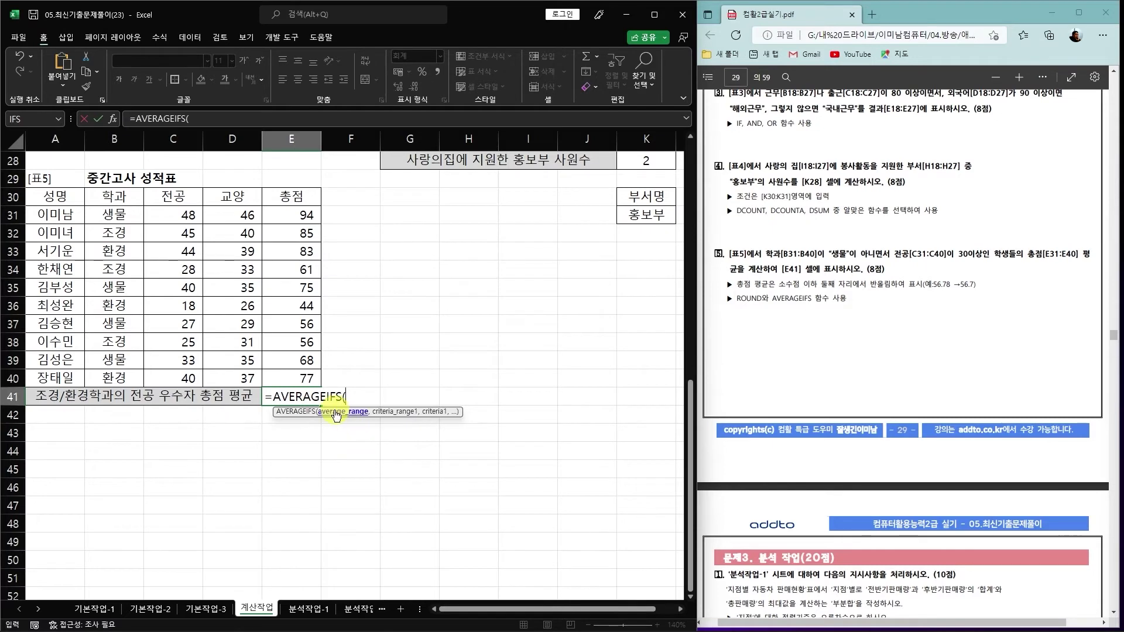
{"action": "left_click_drag", "start_coordinate": [300, 212], "coordinate": [304, 376]}
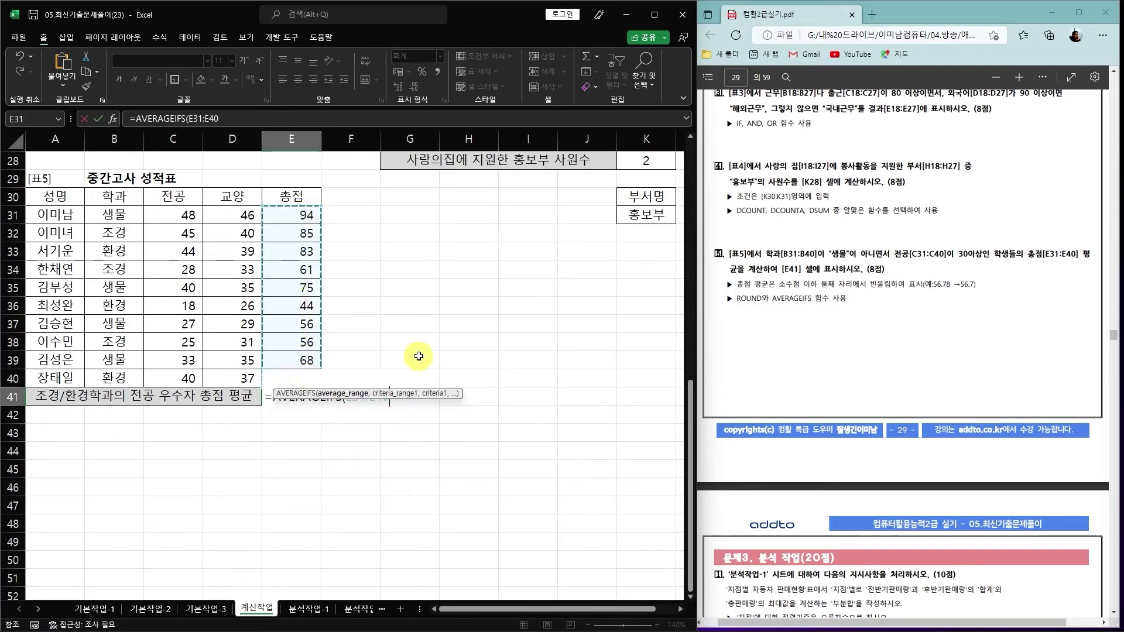
{"action": "type", "text": ","}
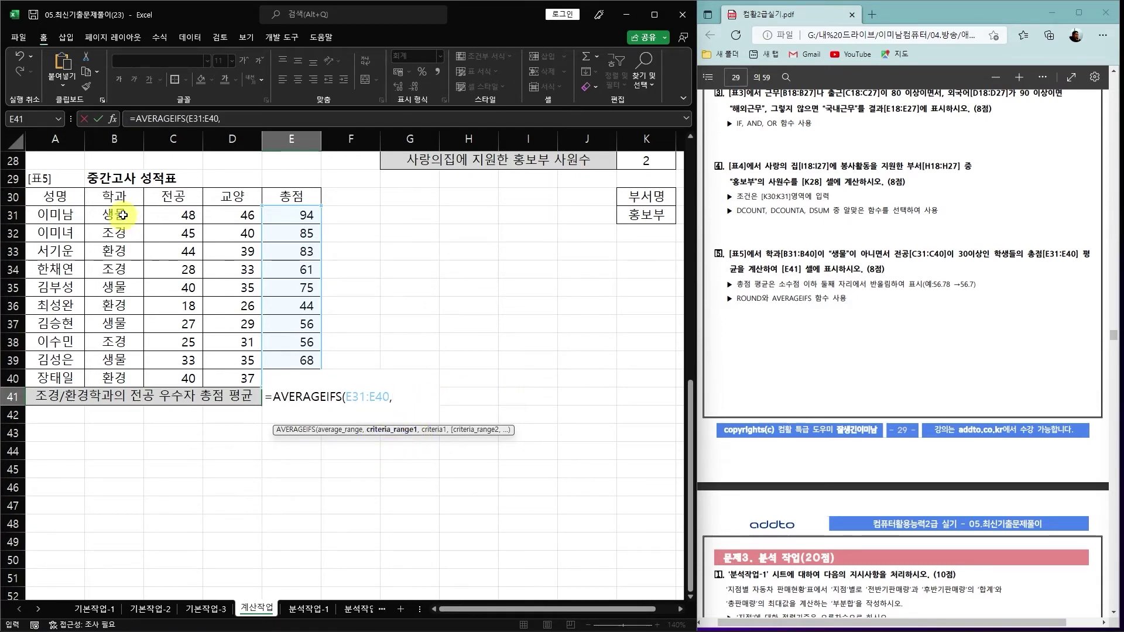
Add the 학과 values B31:B40 as the first AVERAGEIFS criteria range in E41, with the criterion "<>생물"
{"action": "left_click_drag", "start_coordinate": [114, 215], "coordinate": [118, 381]}
{"action": "type", "text": ","}
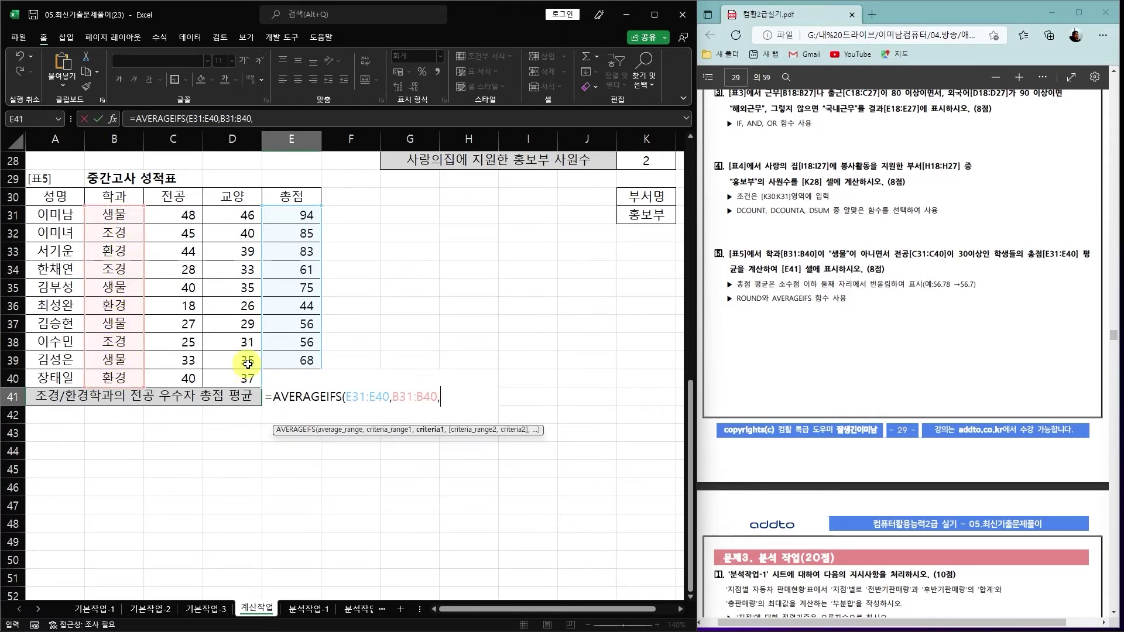
{"action": "type", "text": "\"<>t"}
{"action": "key", "text": "BackSpace"}
{"action": "type", "text": "생물\""}
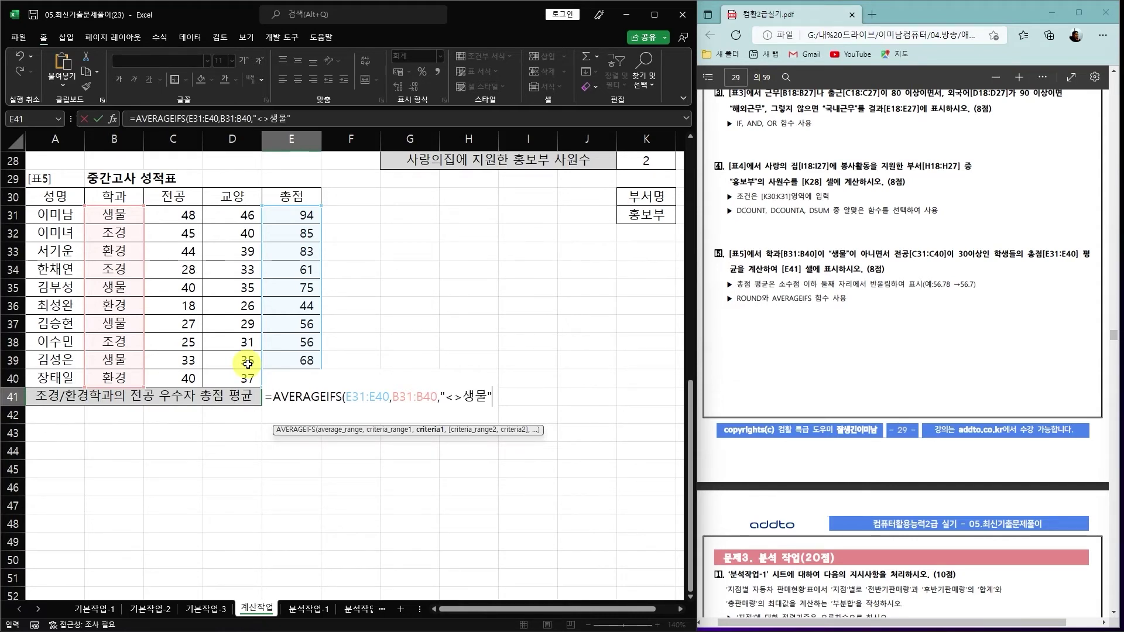
{"action": "type", "text": ","}
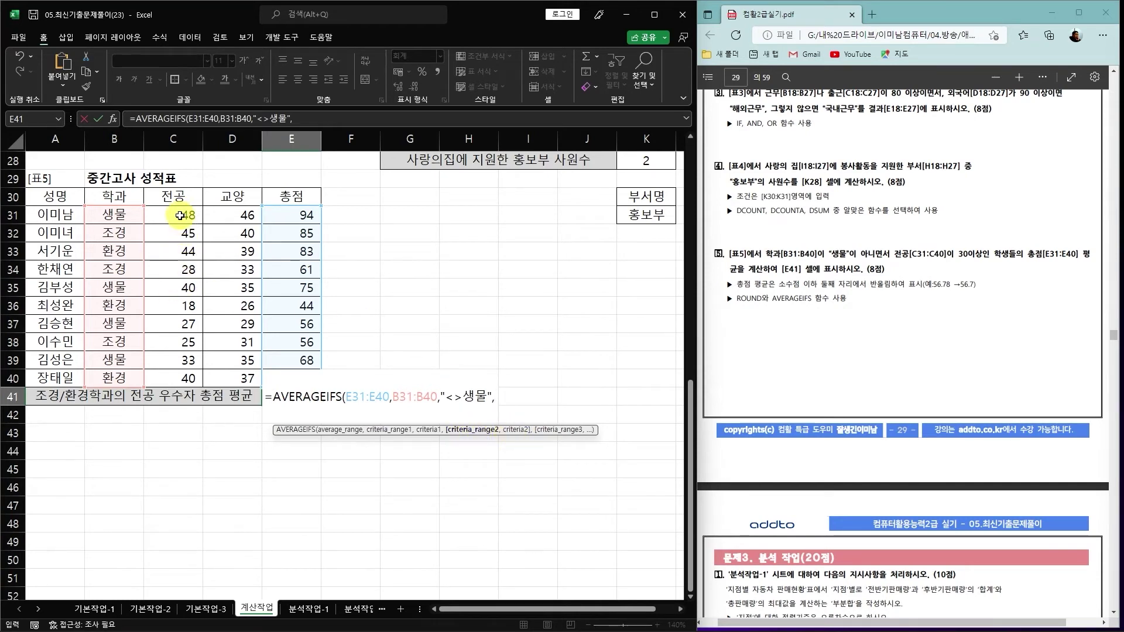
Complete the E41 formula with the 전공 values C31:C40 as the second criteria range and ">=30" as its criterion
{"action": "left_click_drag", "start_coordinate": [184, 215], "coordinate": [184, 375]}
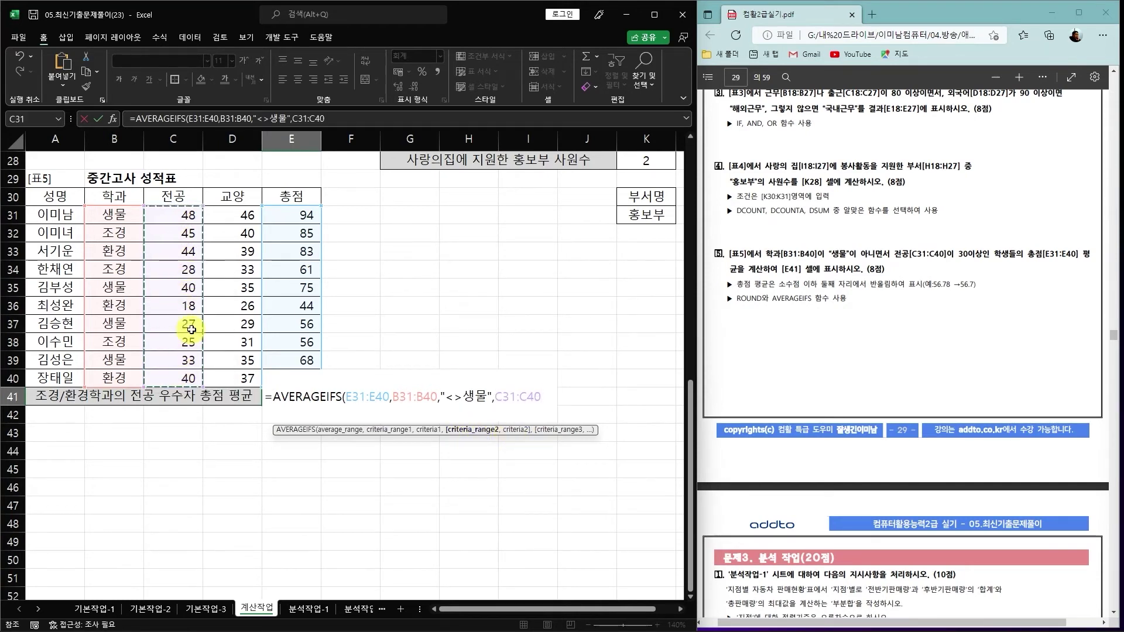
{"action": "type", "text": ",\">=30"}
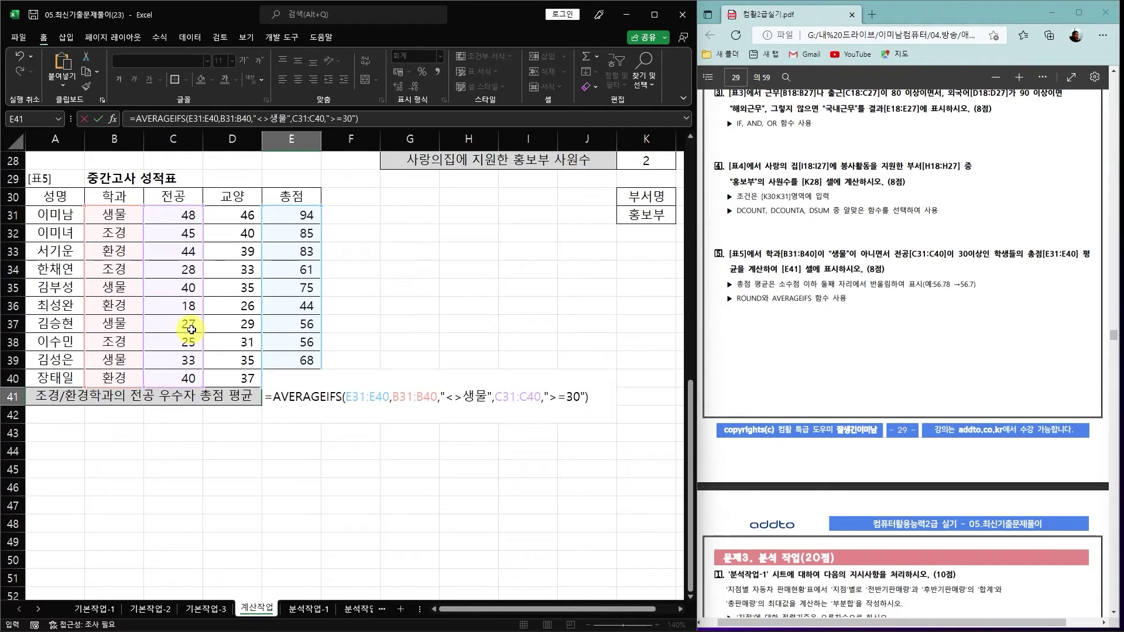
{"action": "key", "text": "Return"}
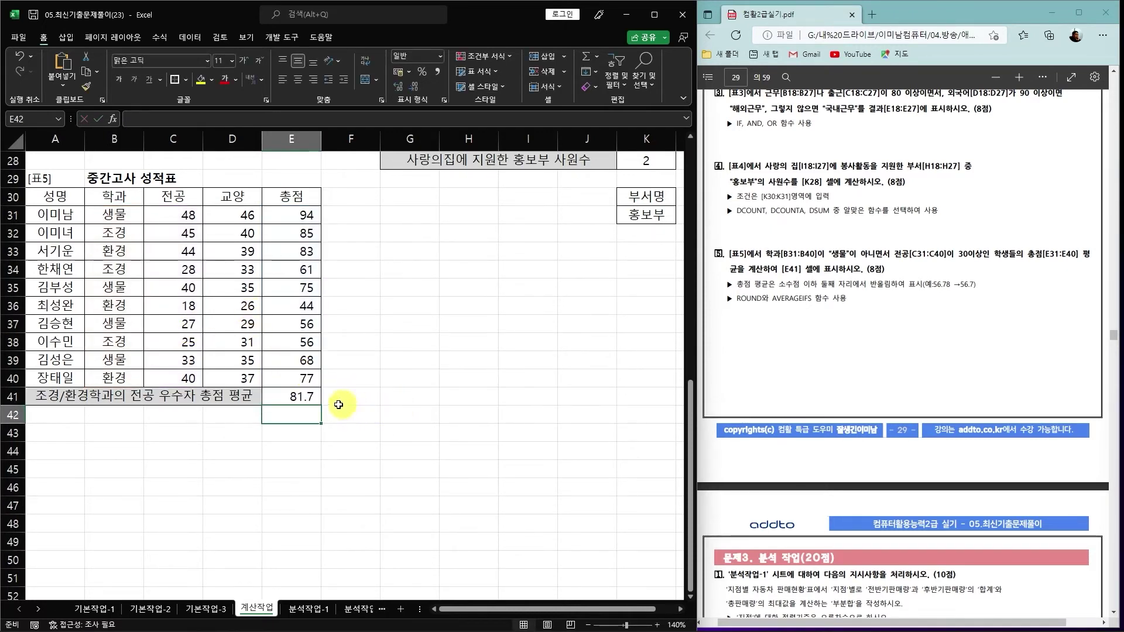
Wrap the AVERAGEIFS formula in E41 in a ROUND function with 1 decimal digit
{"action": "double_click", "coordinate": [303, 400]}
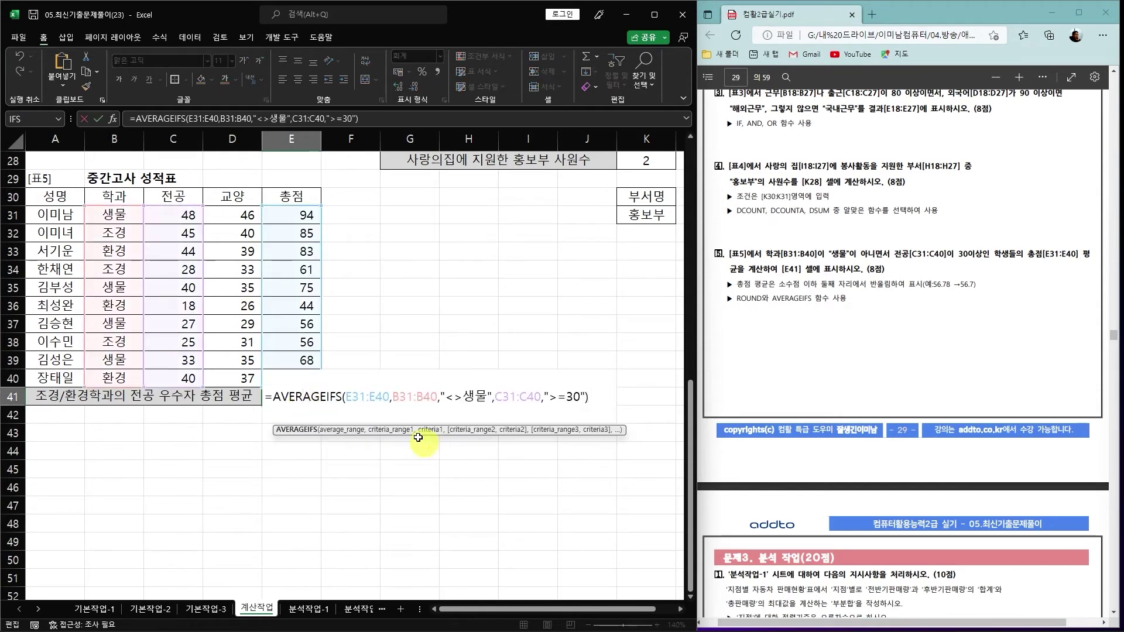
{"action": "left_click", "coordinate": [276, 398]}
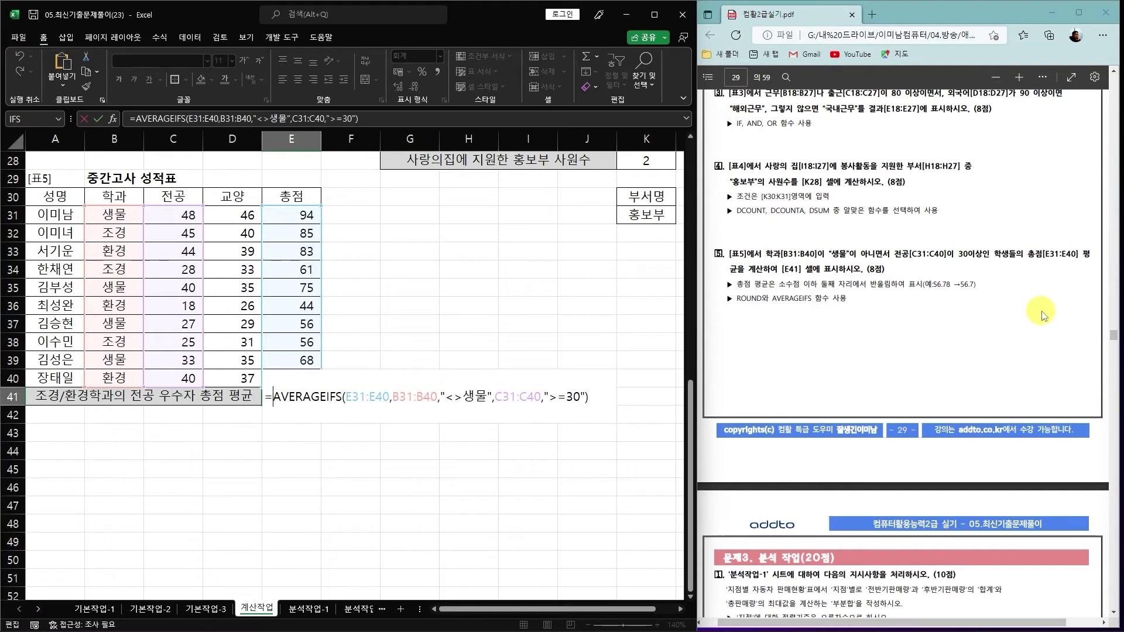
{"action": "type", "text": "ㄱ"}
{"action": "key", "text": "BackSpace"}
{"action": "type", "text": "round("}
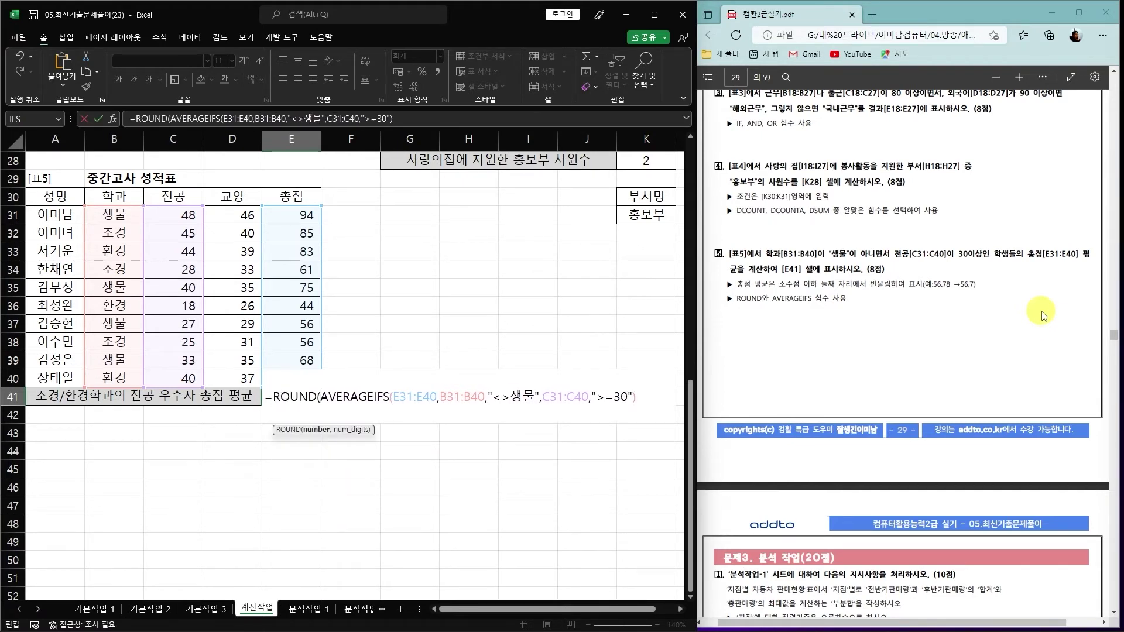
{"action": "key", "text": "shift+End"}
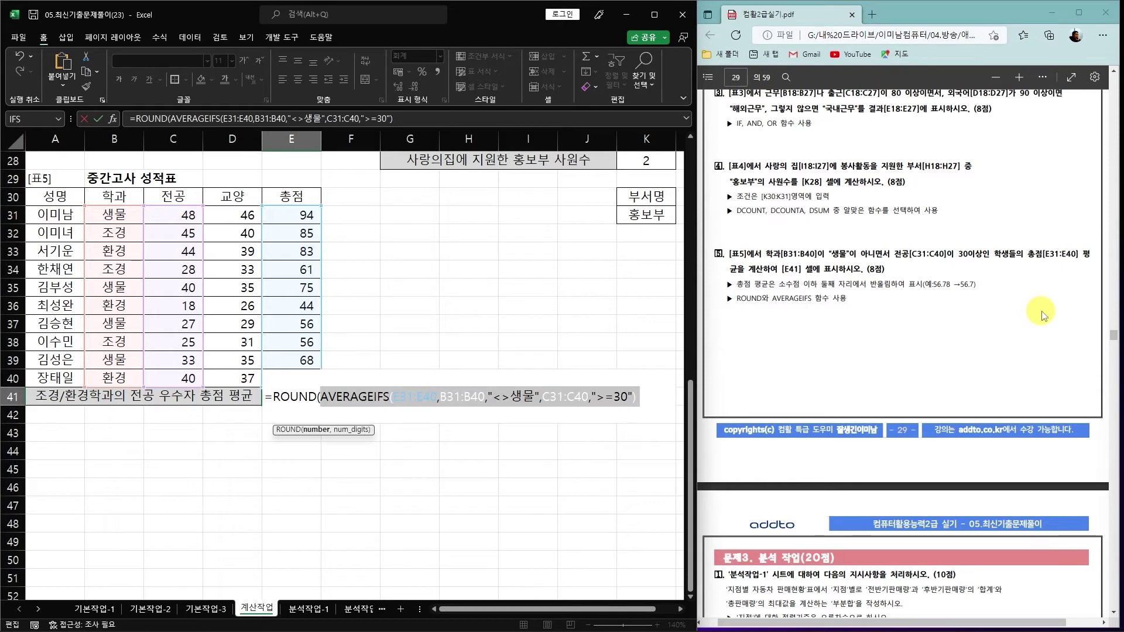
{"action": "key", "text": "End"}
{"action": "type", "text": ","}
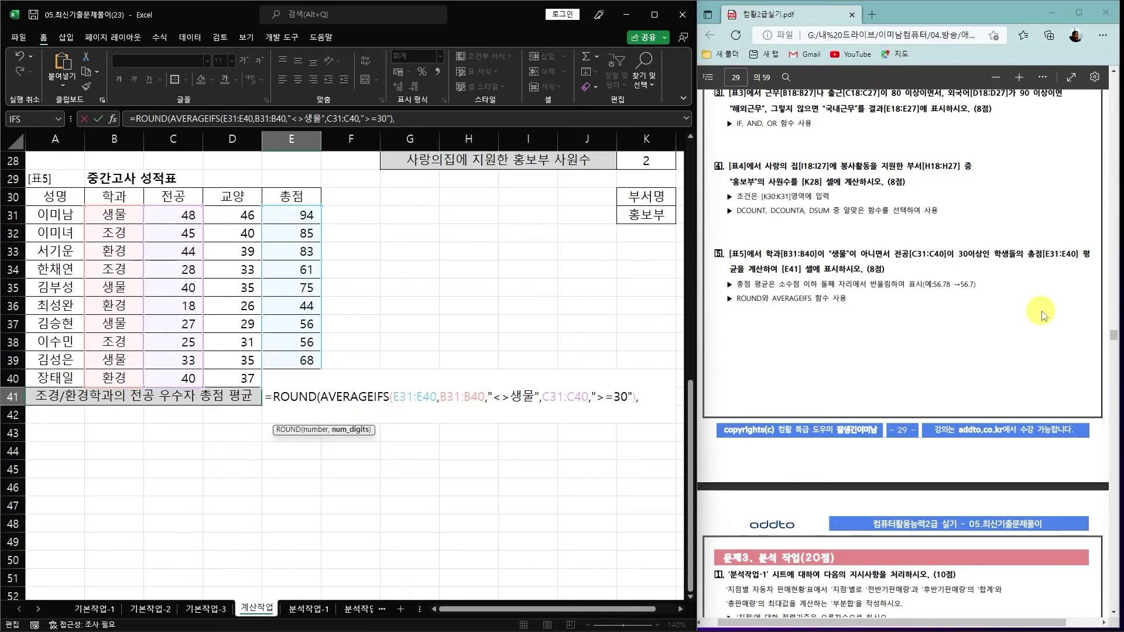
{"action": "type", "text": "1)"}
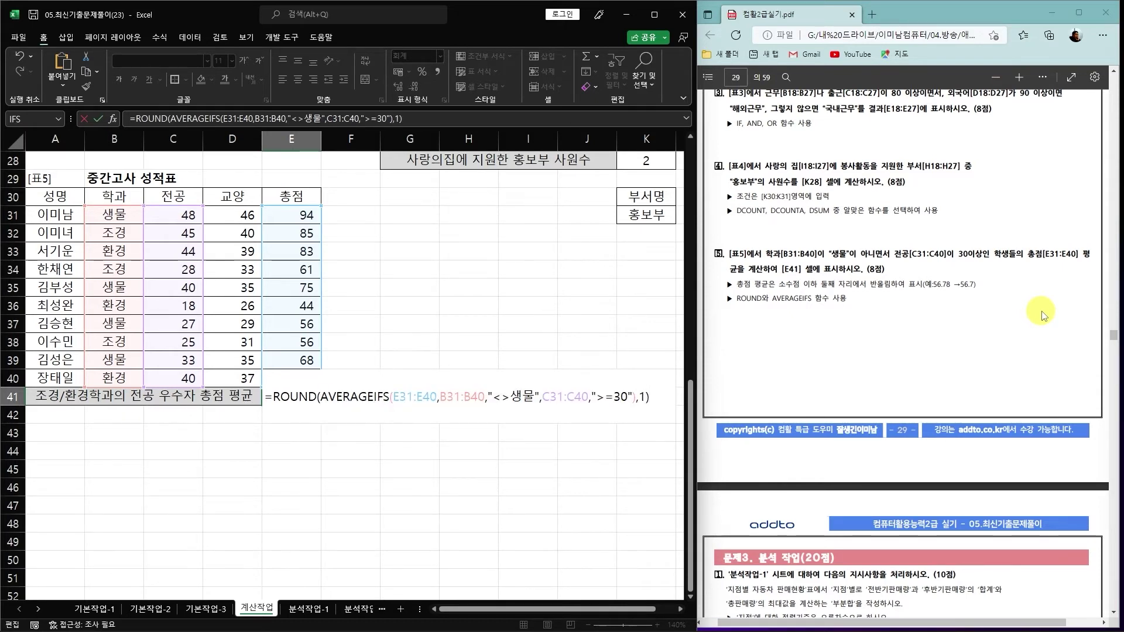
{"action": "key", "text": "Return"}
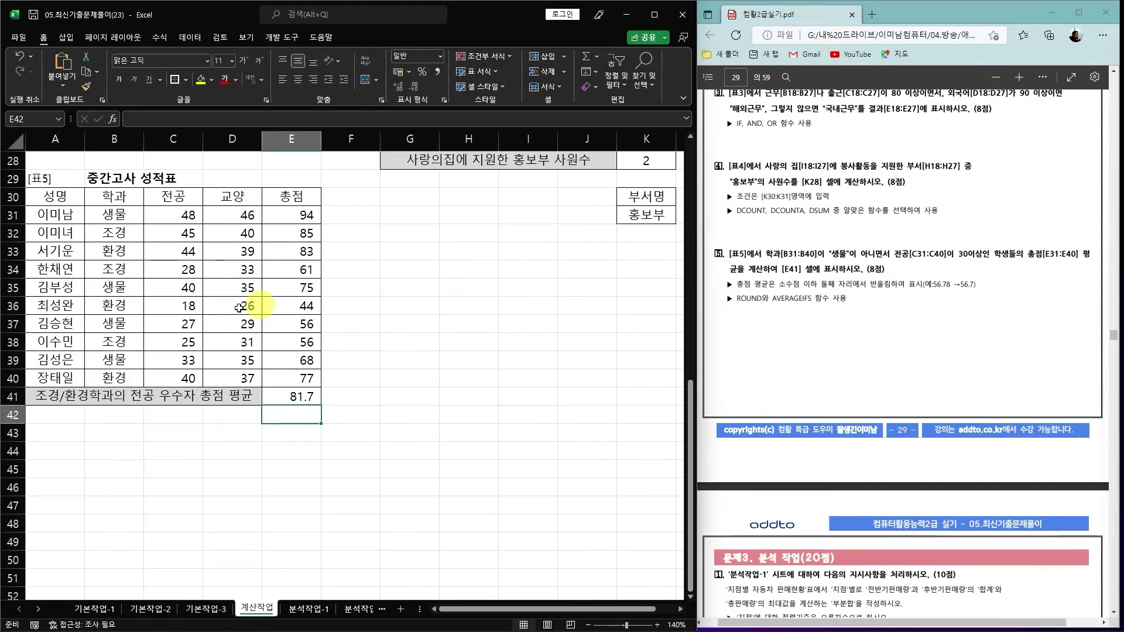
Review the completed tables on the 계산작업 sheet, including the 순위 formula in K3 and the 결과 formula in E18
{"action": "scroll", "coordinate": [371, 408], "scroll_direction": "up", "scroll_amount": 7}
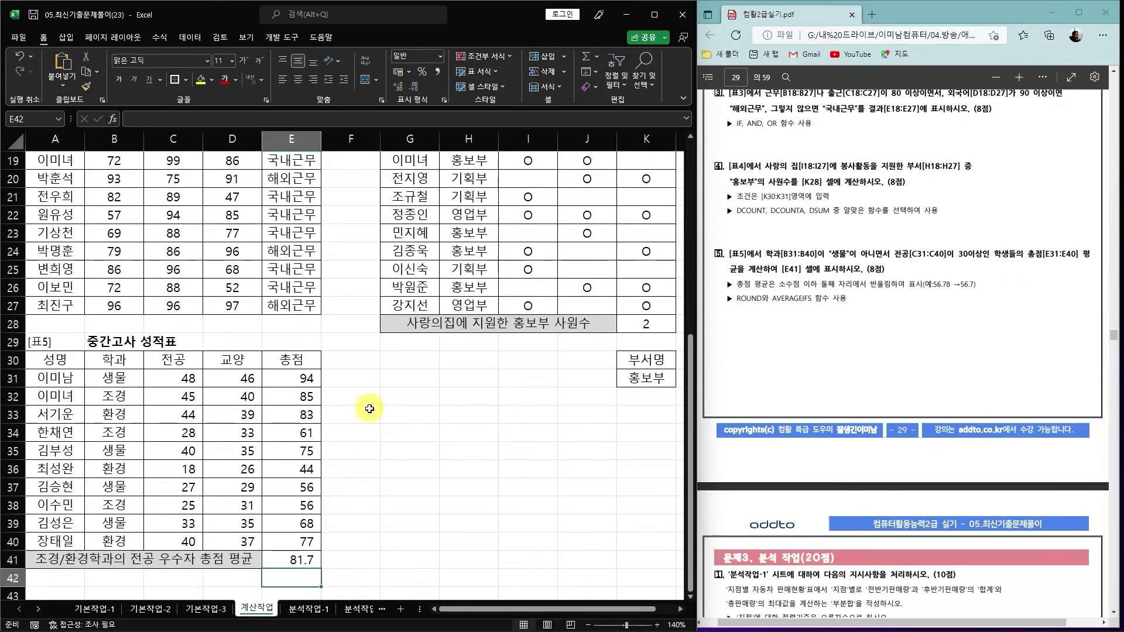
{"action": "scroll", "coordinate": [369, 407], "scroll_direction": "up", "scroll_amount": 2}
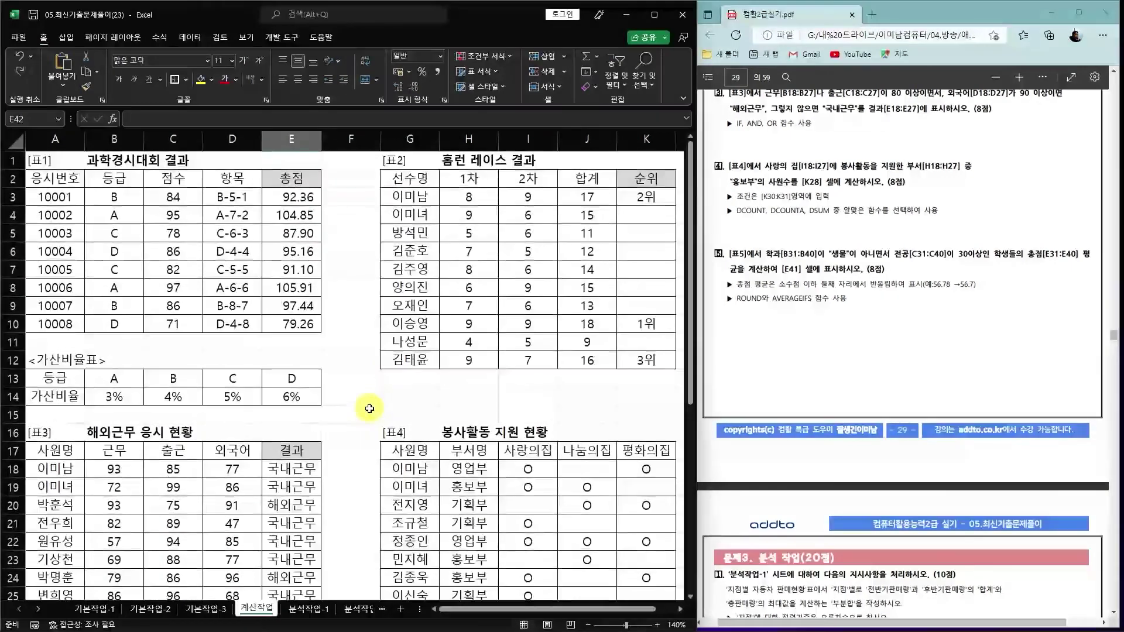
{"action": "left_click", "coordinate": [649, 197]}
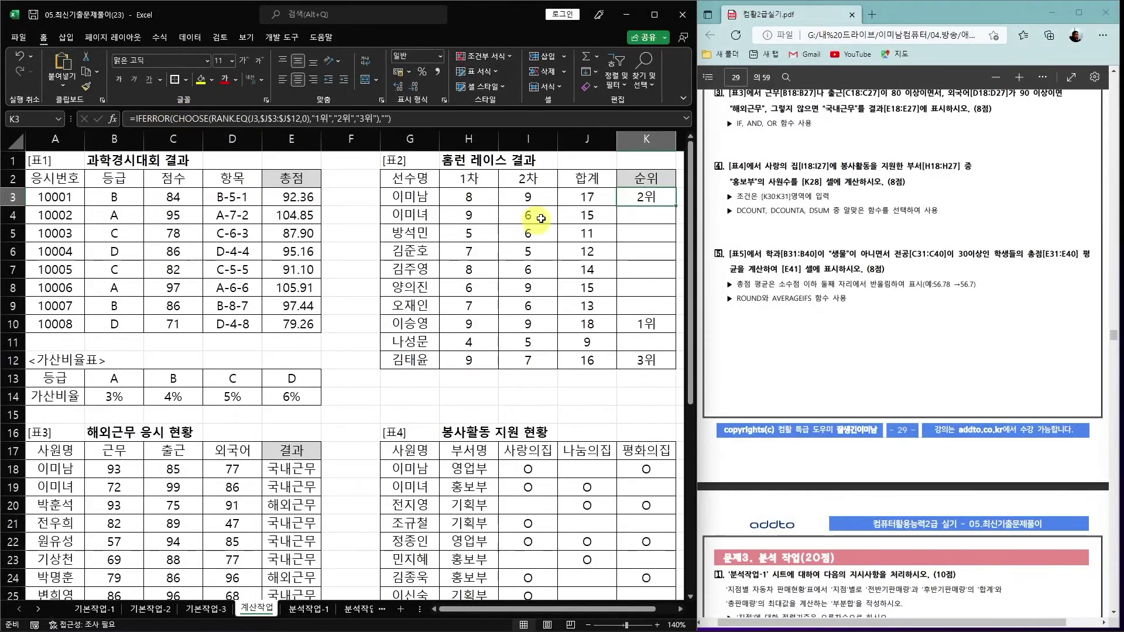
{"action": "scroll", "coordinate": [324, 382], "scroll_direction": "down", "scroll_amount": 1}
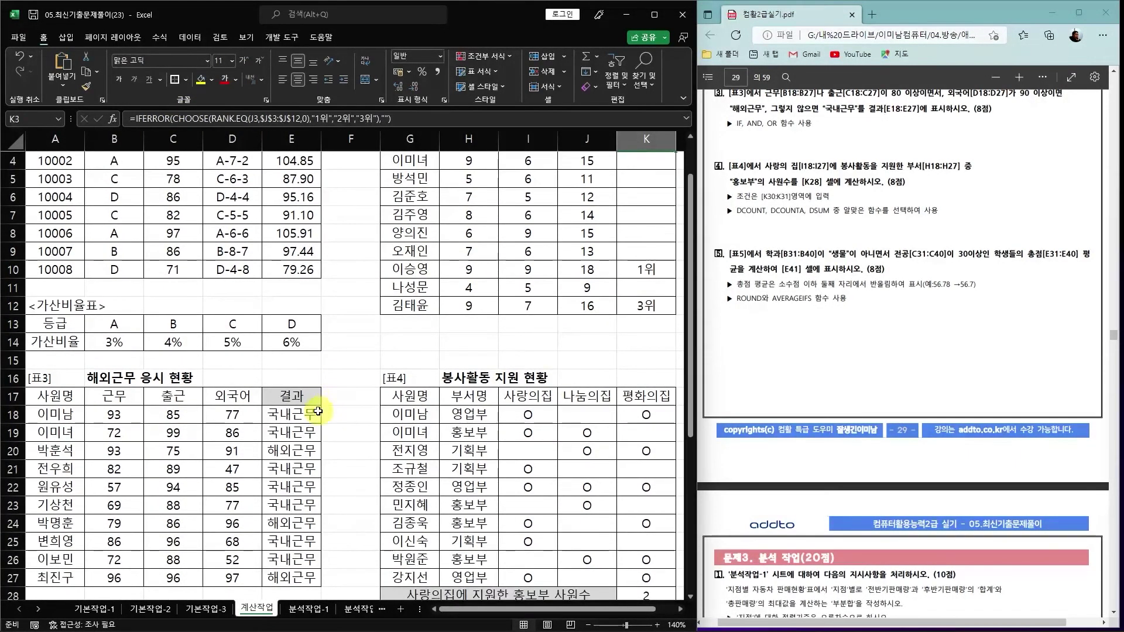
{"action": "left_click", "coordinate": [306, 414]}
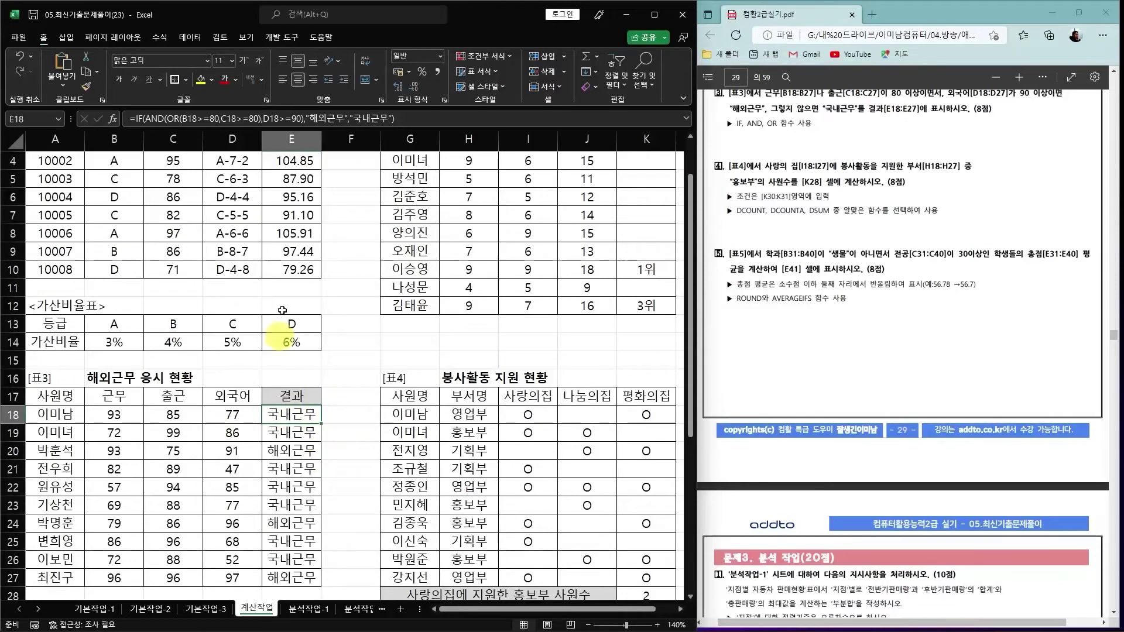
{"action": "scroll", "coordinate": [489, 404], "scroll_direction": "down", "scroll_amount": 2}
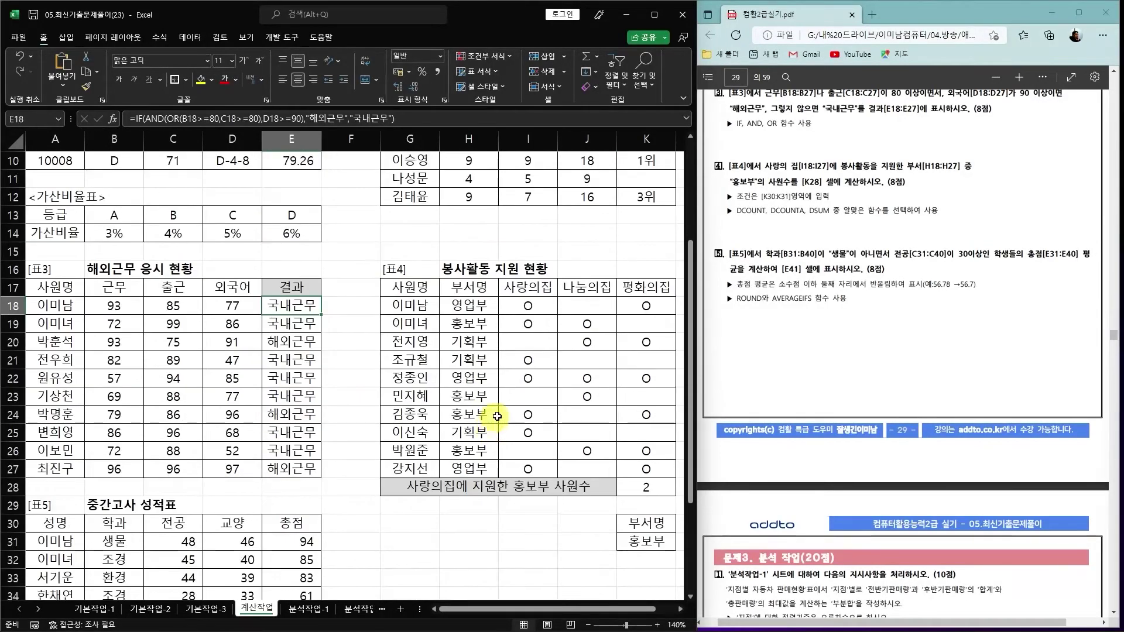
{"action": "scroll", "coordinate": [392, 385], "scroll_direction": "up", "scroll_amount": 3}
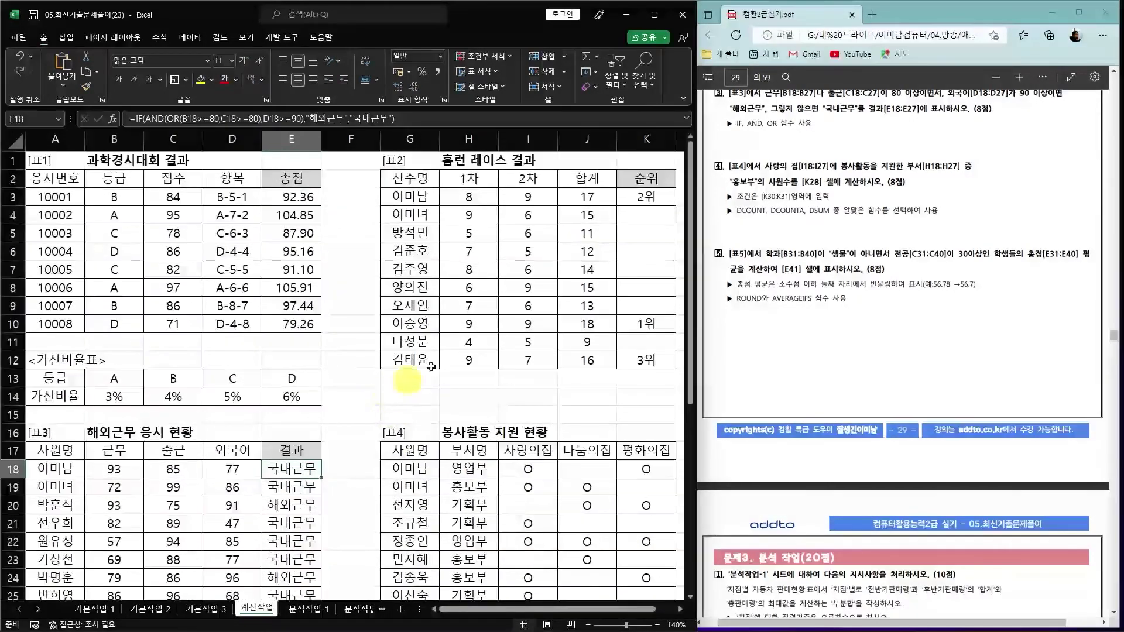
{"action": "scroll", "coordinate": [468, 436], "scroll_direction": "down", "scroll_amount": 4}
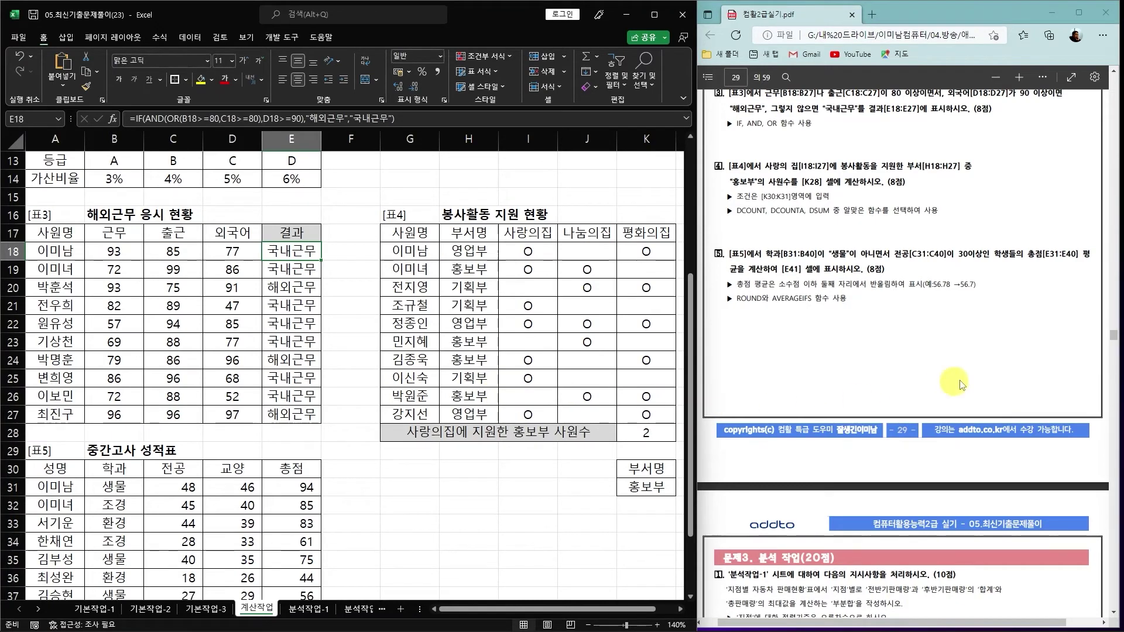
Bring the 문제3 분석 작업 instructions into view in the PDF and open the 분석작업-1 sheet
{"action": "scroll", "coordinate": [944, 388], "scroll_direction": "down", "scroll_amount": 4}
{"action": "scroll", "coordinate": [937, 383], "scroll_direction": "down", "scroll_amount": 3}
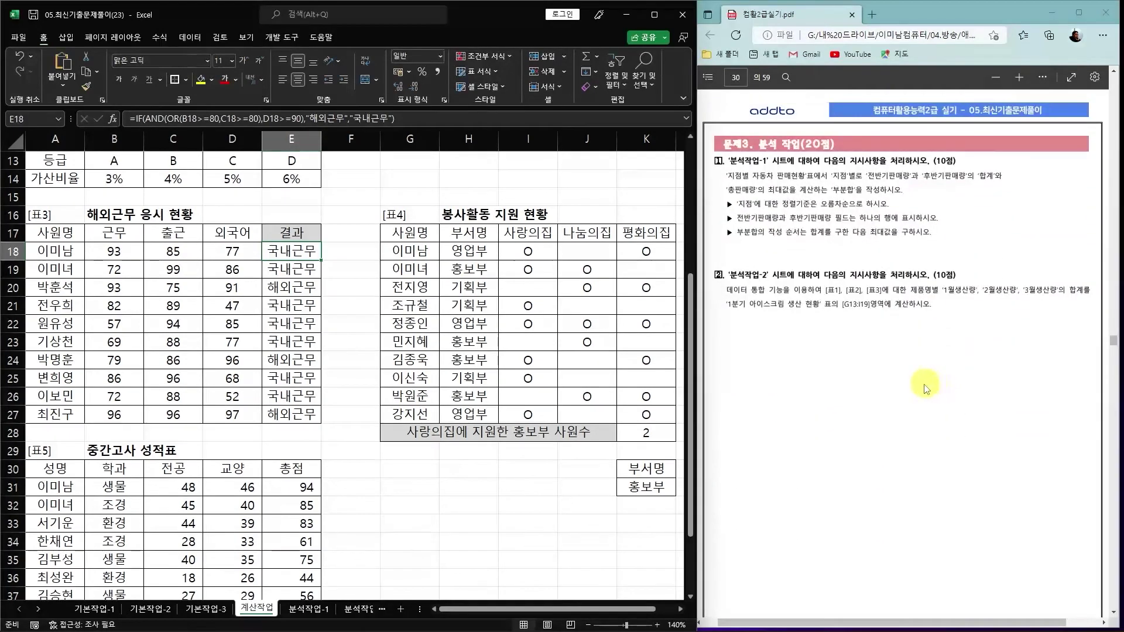
{"action": "left_click", "coordinate": [308, 608]}
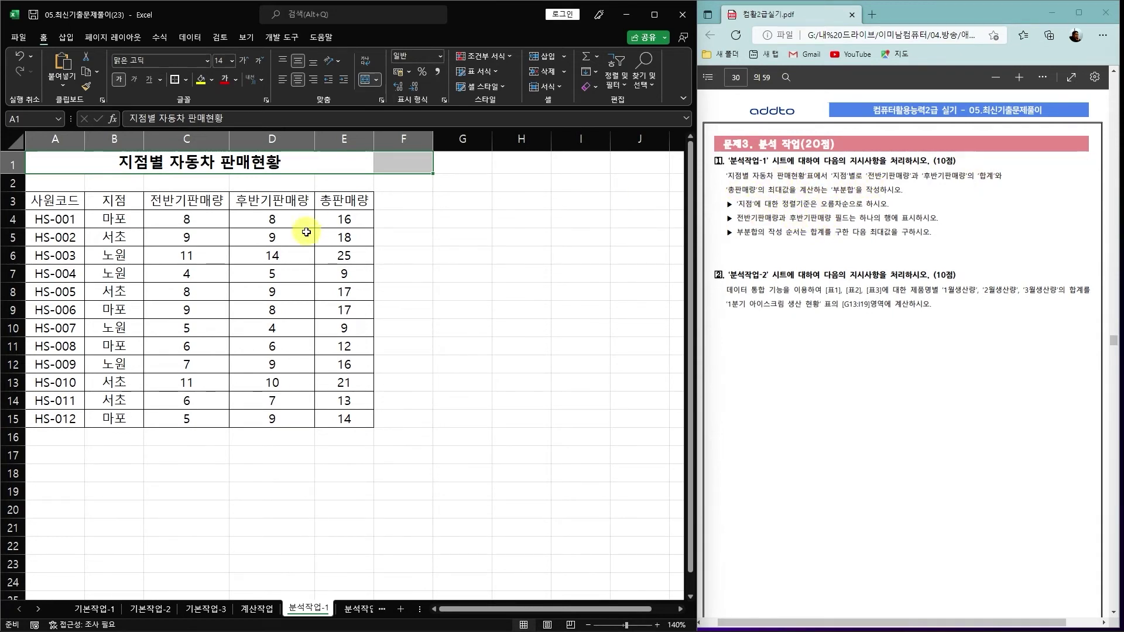
Sort the 지점별 자동차 판매현황 table A3:E15 by 지점 in ascending order
{"action": "left_click_drag", "start_coordinate": [41, 201], "coordinate": [351, 417]}
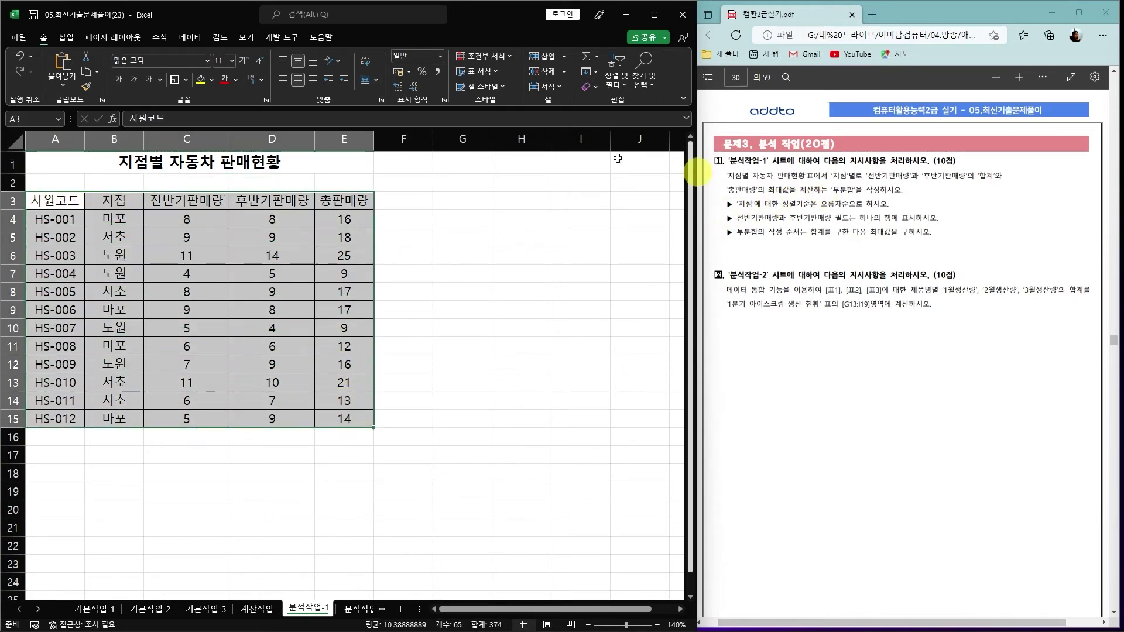
{"action": "left_click", "coordinate": [191, 36]}
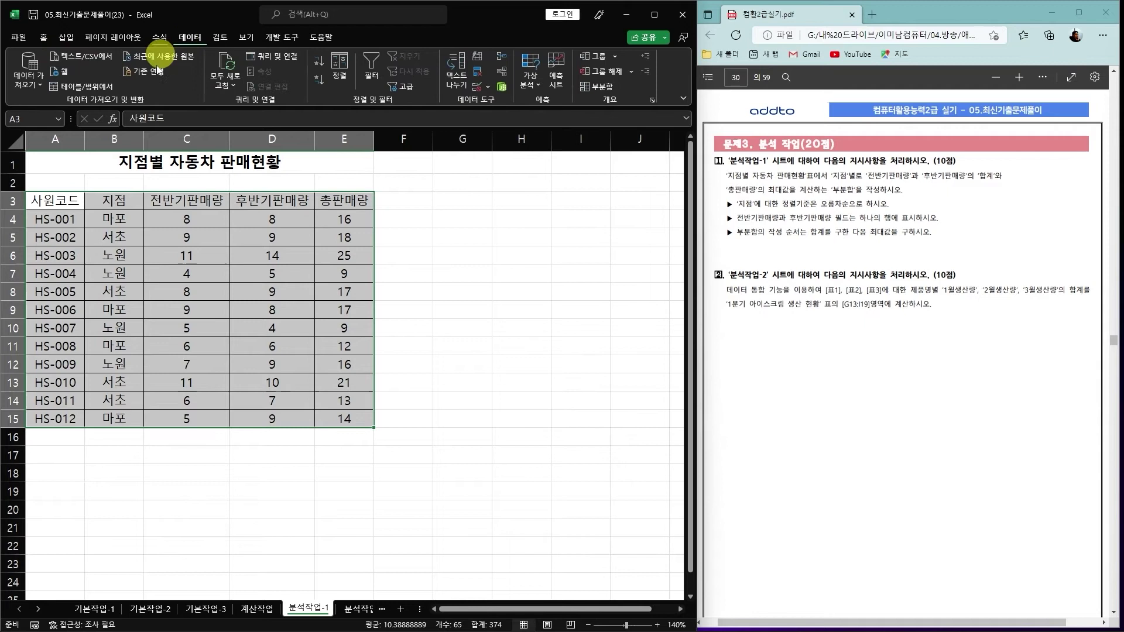
{"action": "left_click", "coordinate": [339, 67]}
{"action": "left_click", "coordinate": [400, 290]}
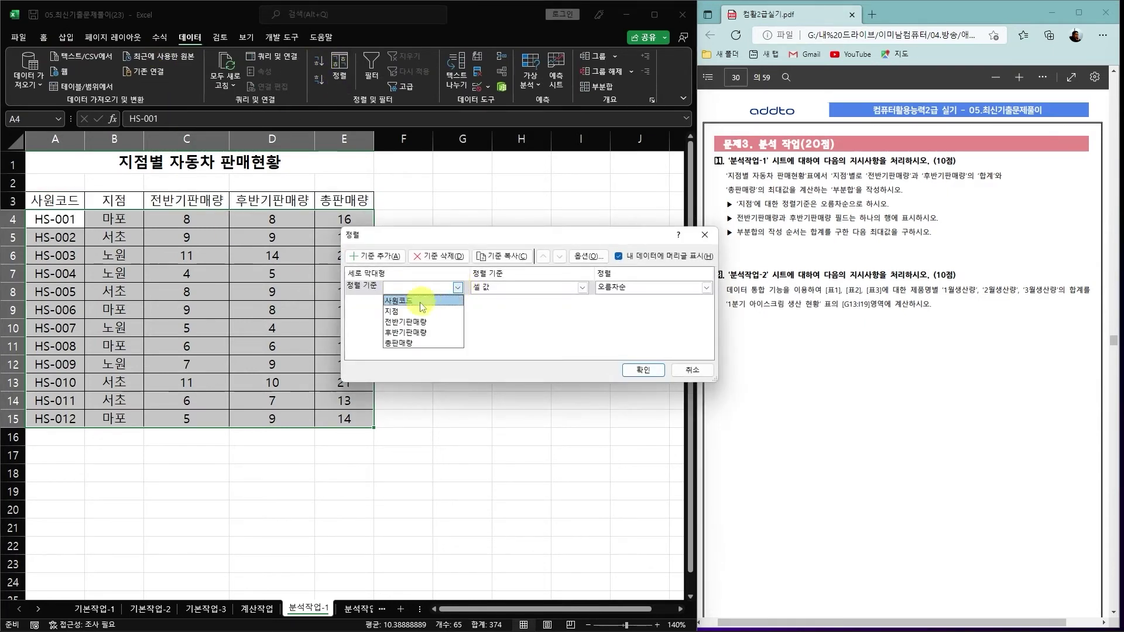
{"action": "left_click", "coordinate": [412, 312]}
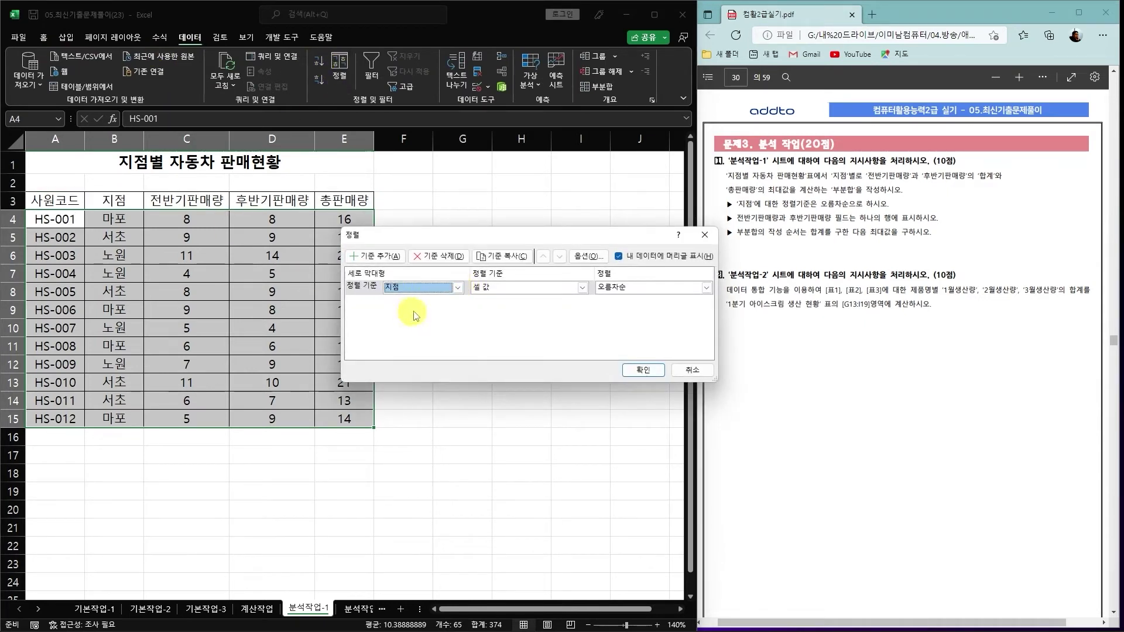
{"action": "left_click", "coordinate": [643, 371]}
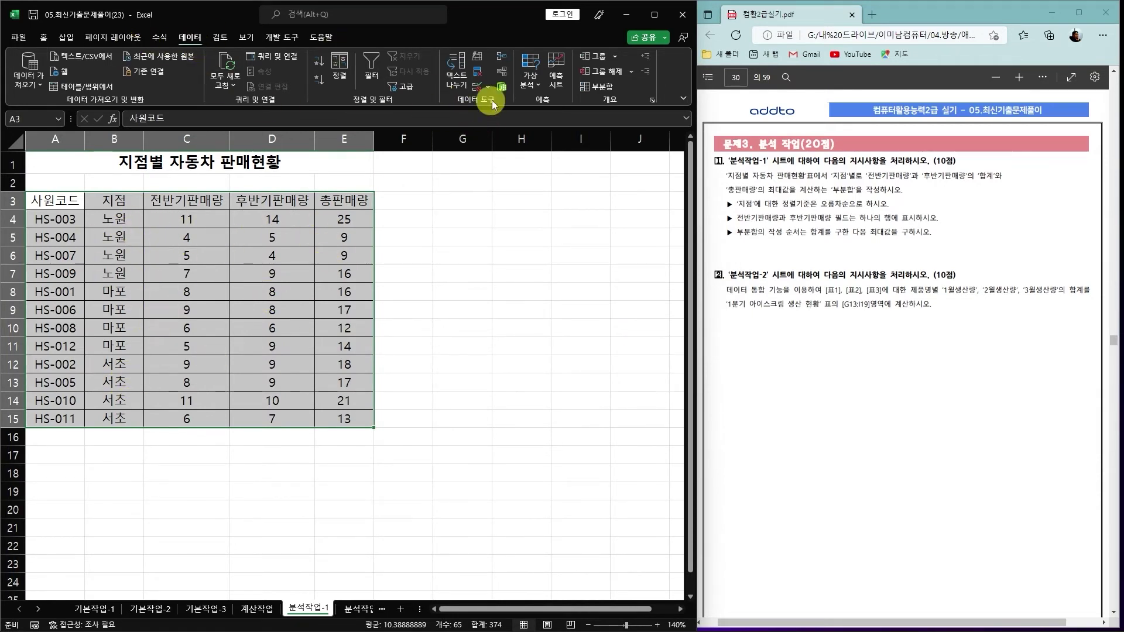
Create a Subtotal grouped by 지점 that sums 전반기판매량 and 후반기판매량, leaving out 총판매량
{"action": "left_click", "coordinate": [596, 86]}
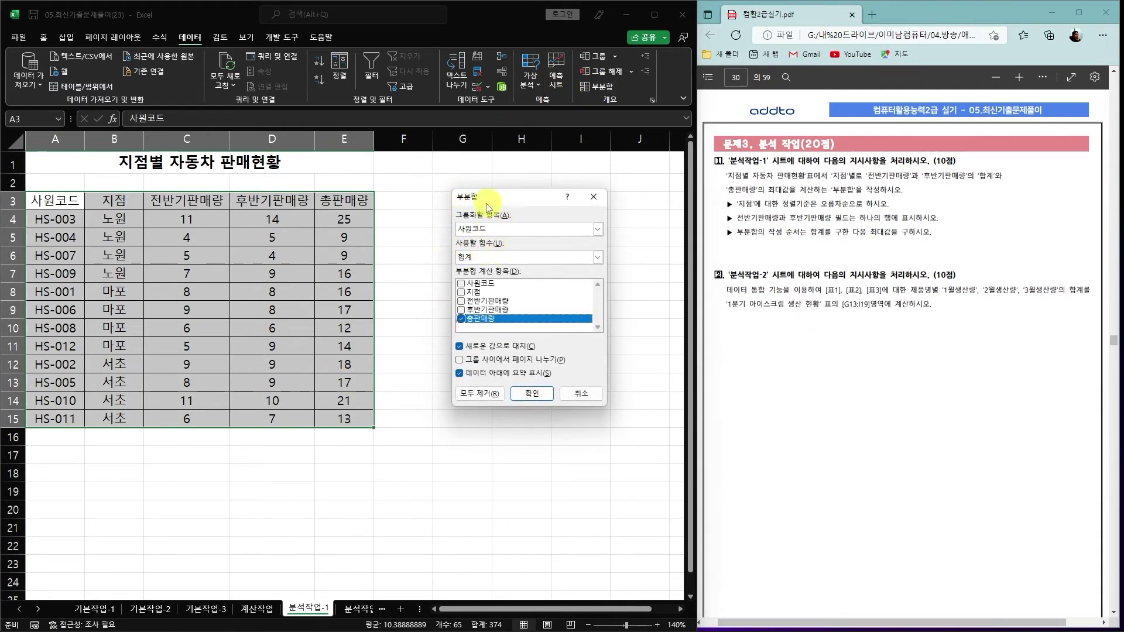
{"action": "left_click", "coordinate": [597, 229]}
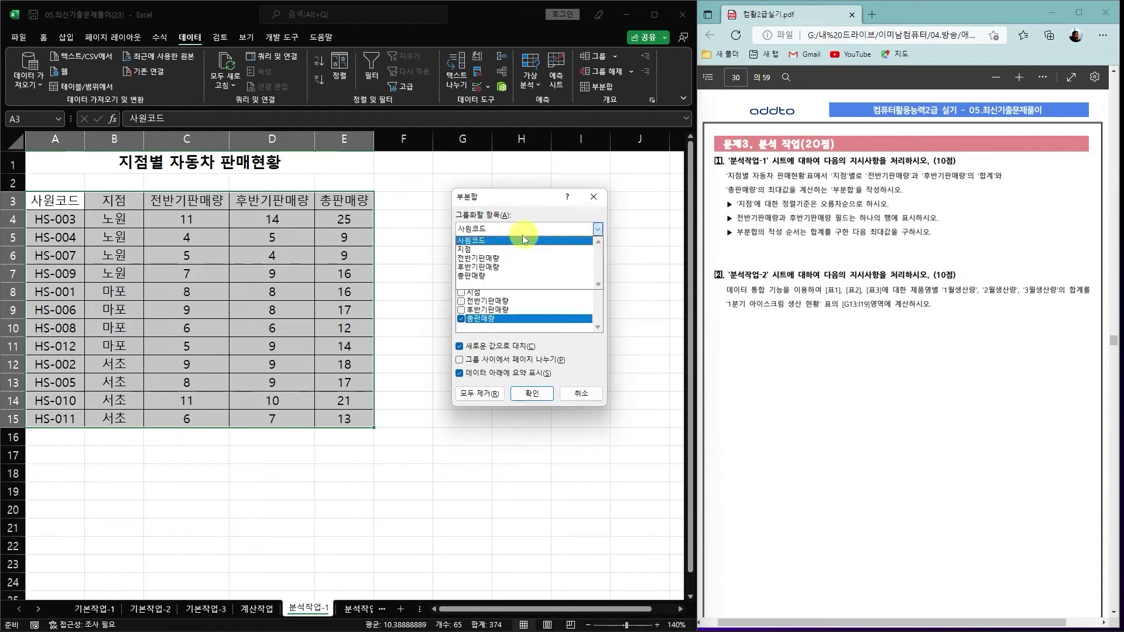
{"action": "left_click", "coordinate": [481, 251]}
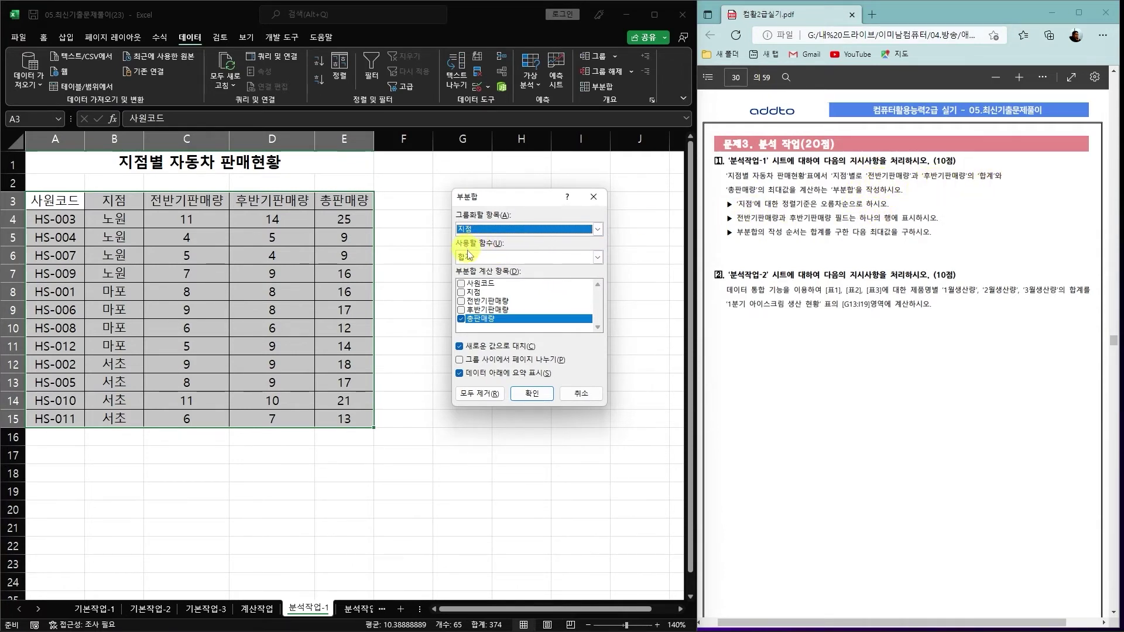
{"action": "left_click", "coordinate": [462, 319]}
{"action": "left_click", "coordinate": [460, 301]}
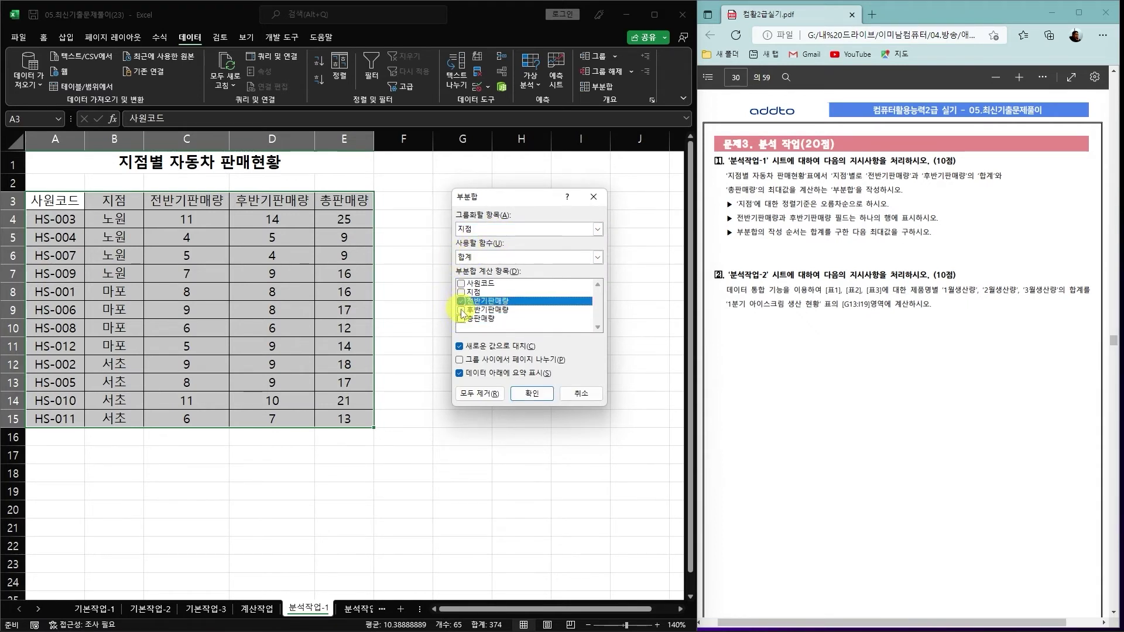
{"action": "left_click", "coordinate": [461, 310]}
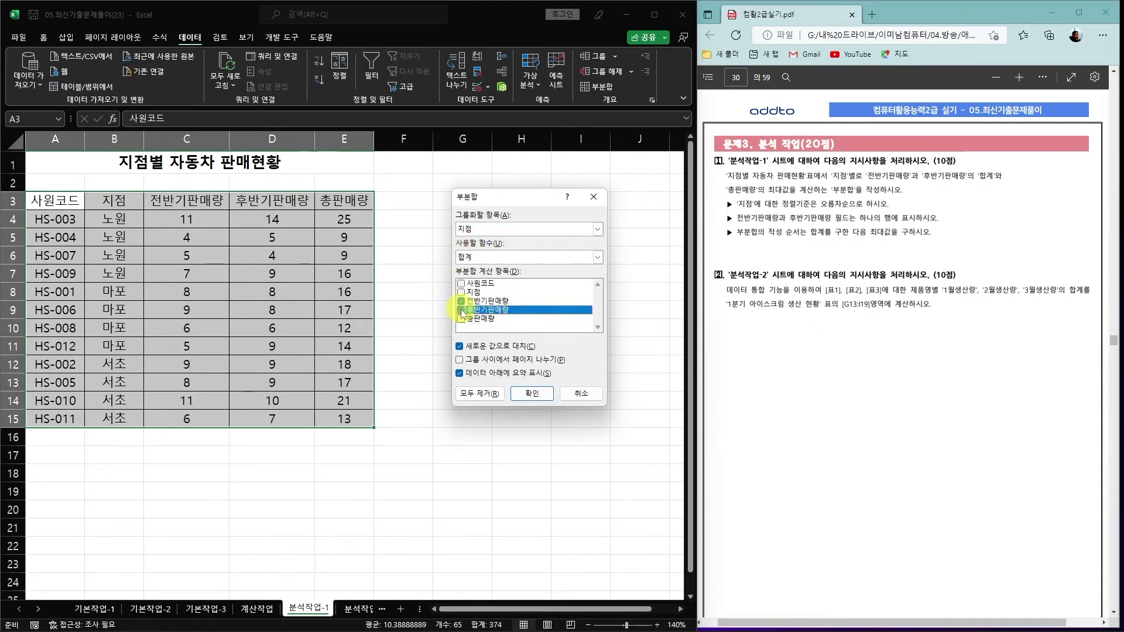
{"action": "left_click", "coordinate": [540, 399]}
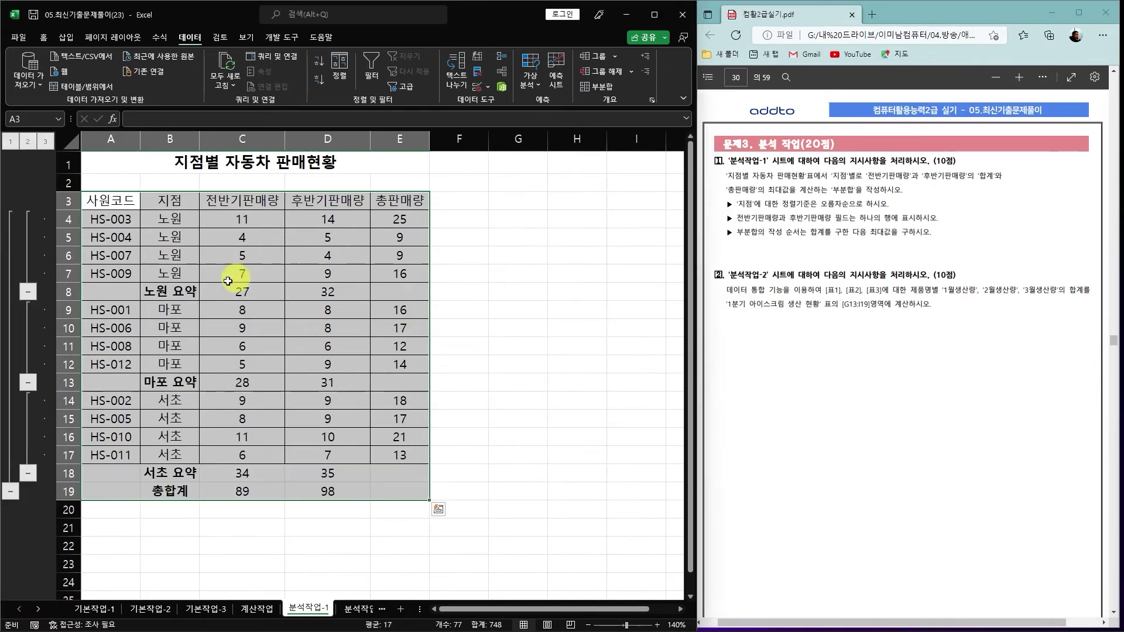
Add a second Subtotal by 지점 showing the maximum (최대) of 총판매량 only, keeping the existing sum subtotals instead of replacing them
{"action": "left_click", "coordinate": [601, 89]}
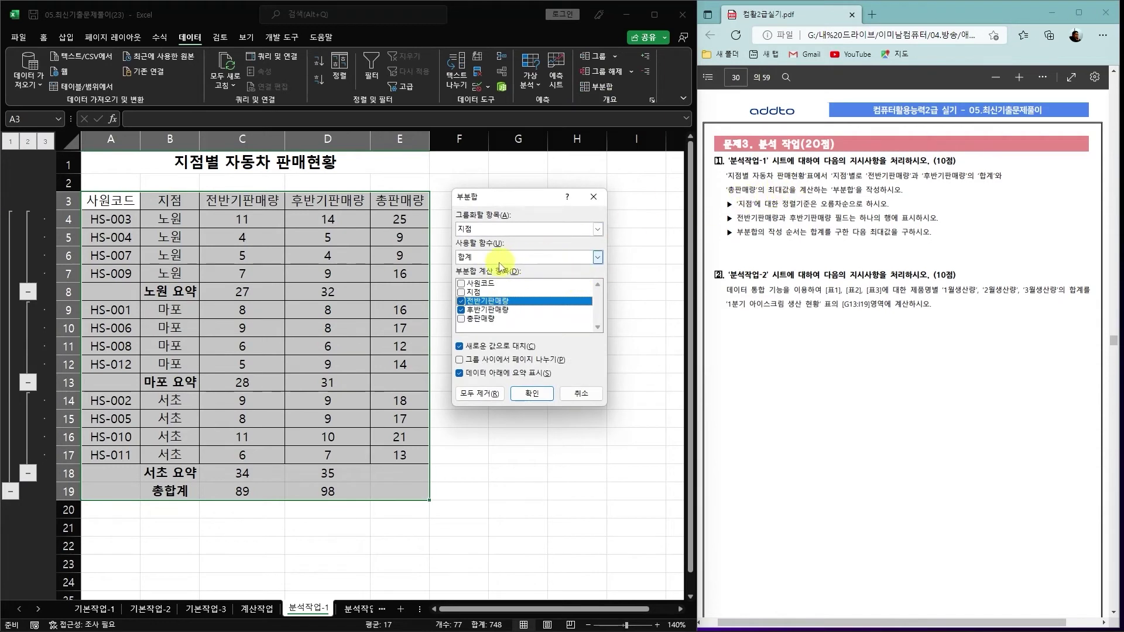
{"action": "left_click", "coordinate": [597, 257]}
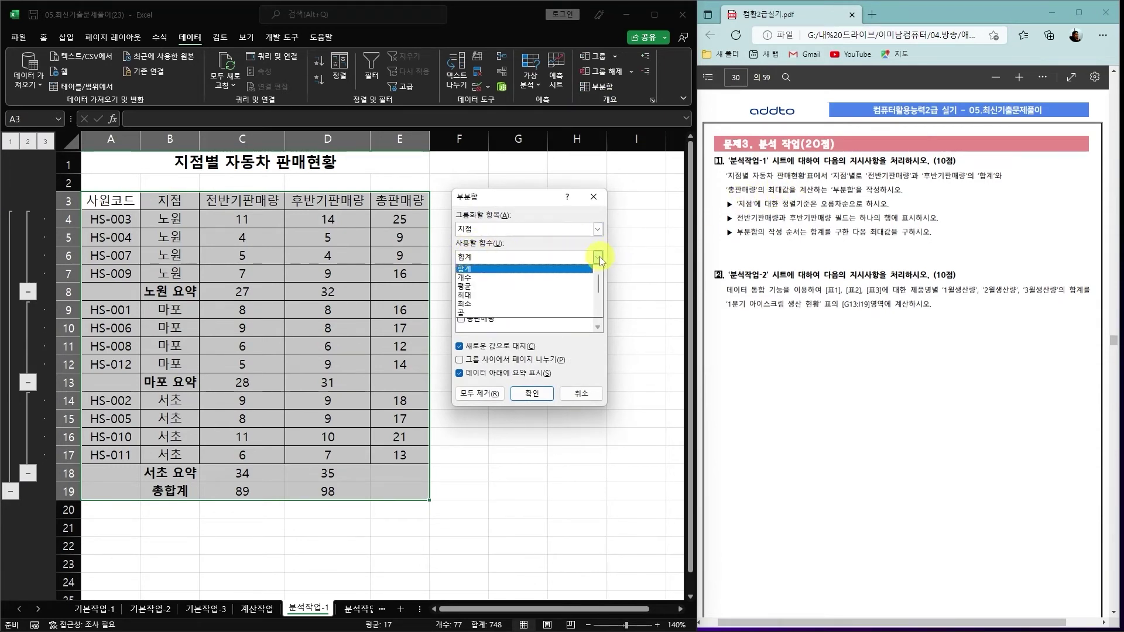
{"action": "left_click", "coordinate": [478, 297]}
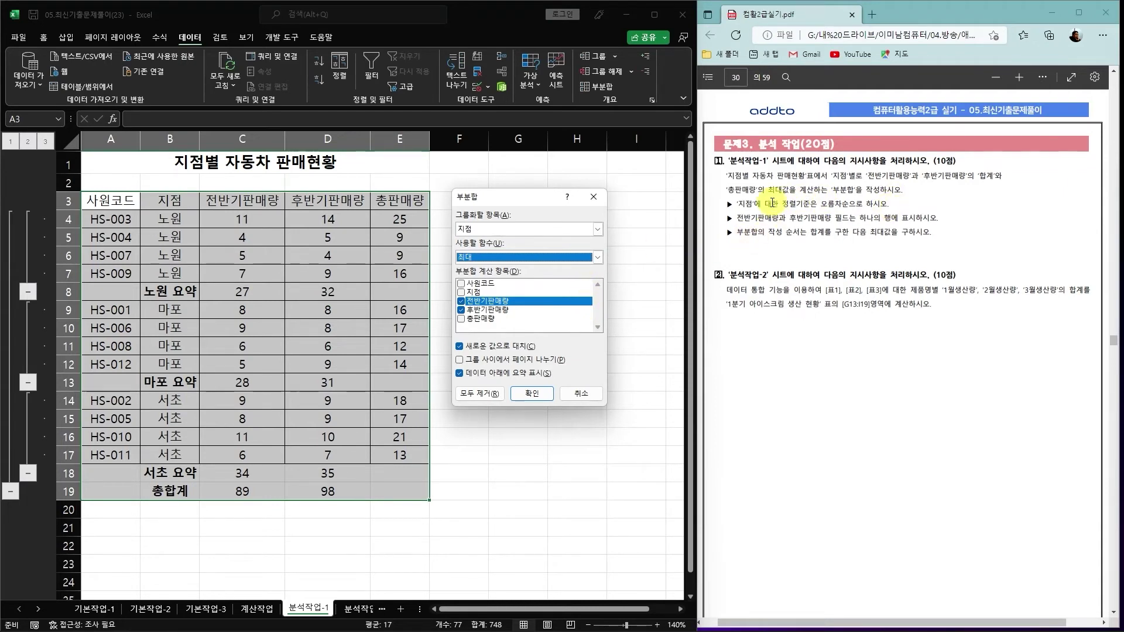
{"action": "left_click", "coordinate": [460, 302]}
{"action": "left_click", "coordinate": [463, 310]}
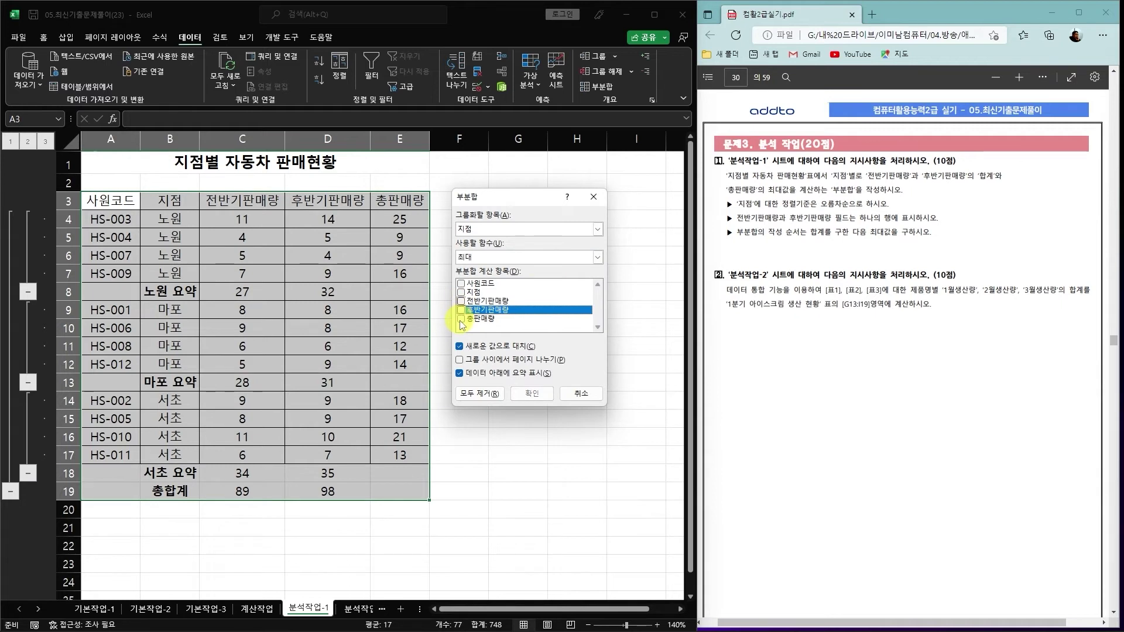
{"action": "left_click", "coordinate": [461, 319]}
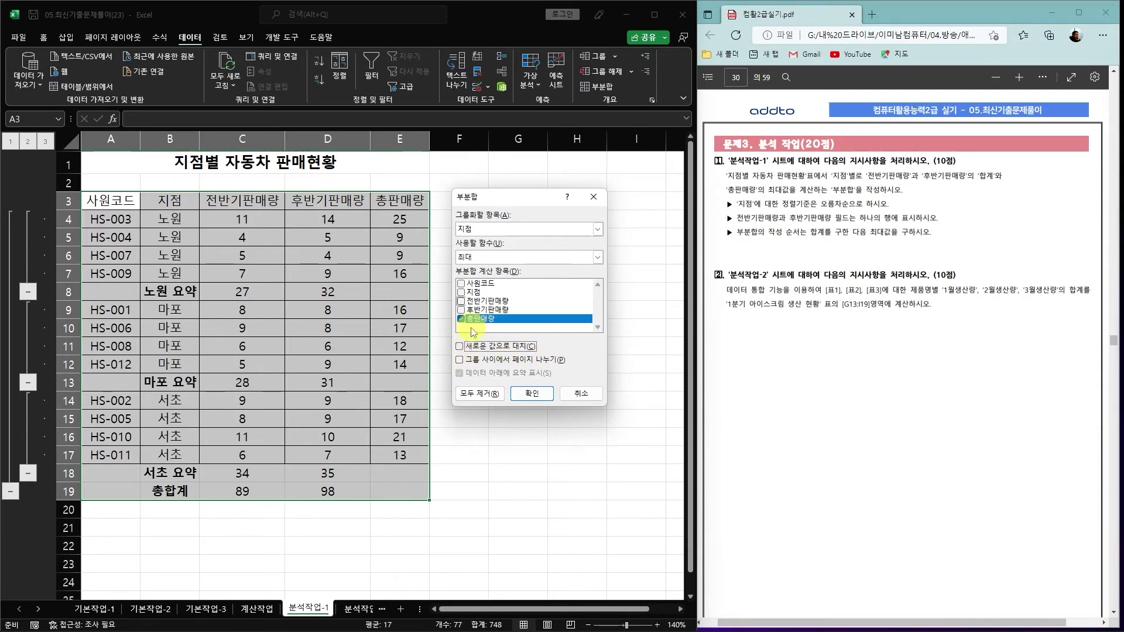
{"action": "left_click", "coordinate": [537, 396]}
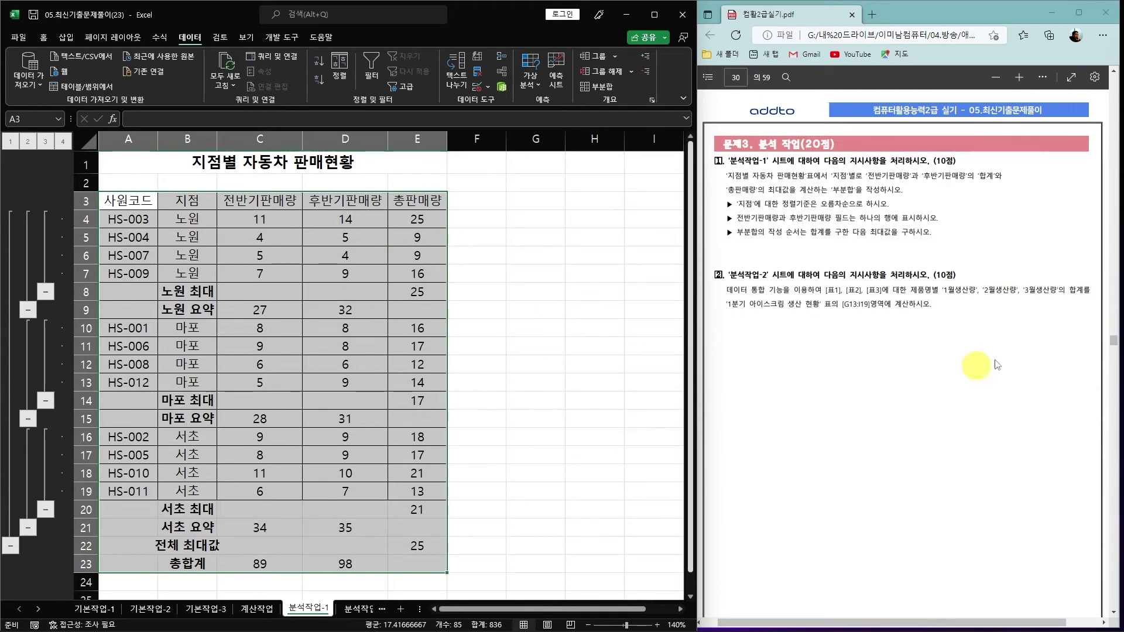
Open the 분석작업-2 sheet and examine the headers, product names and empty G13:I19 area of the 1분기 아이스크림 생산 현황 table
{"action": "left_click", "coordinate": [360, 609]}
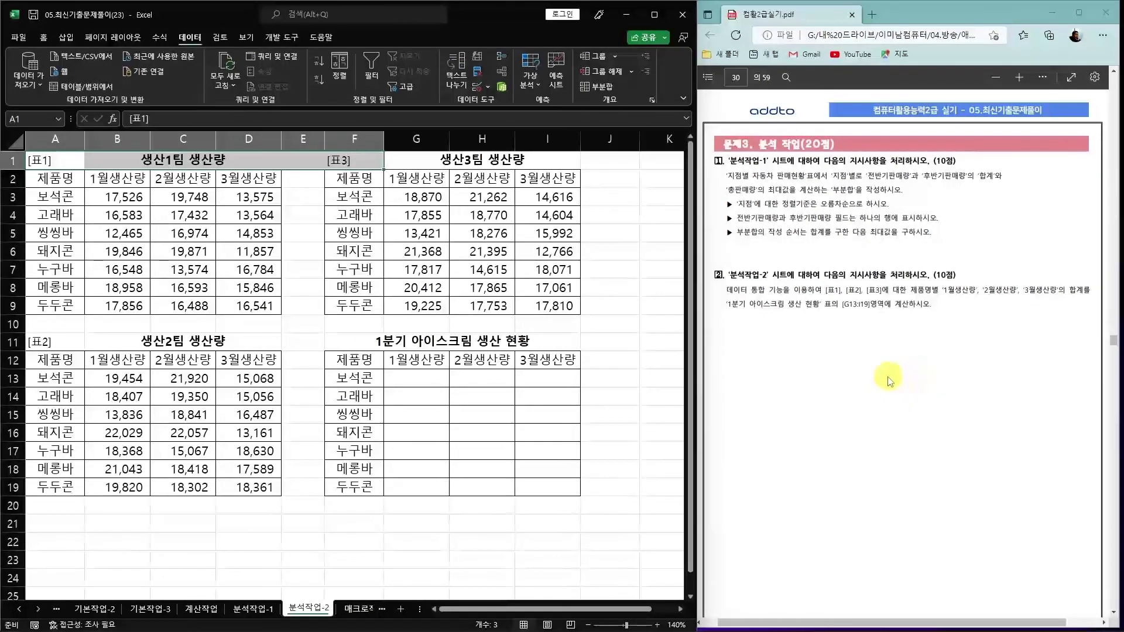
{"action": "left_click", "coordinate": [619, 391]}
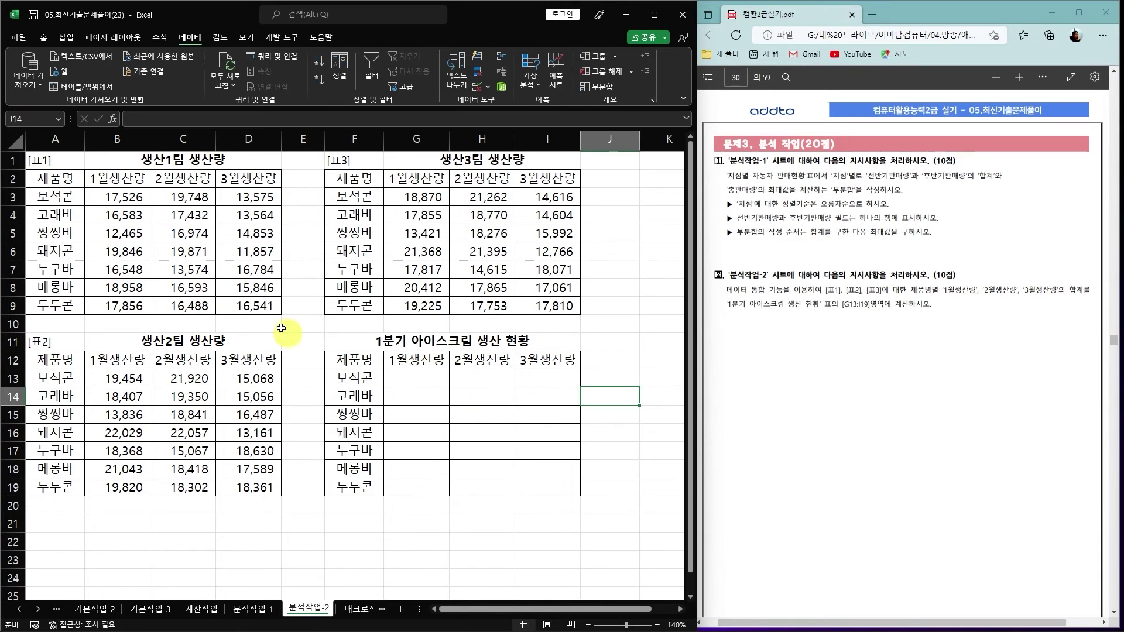
{"action": "left_click_drag", "start_coordinate": [364, 360], "coordinate": [563, 361]}
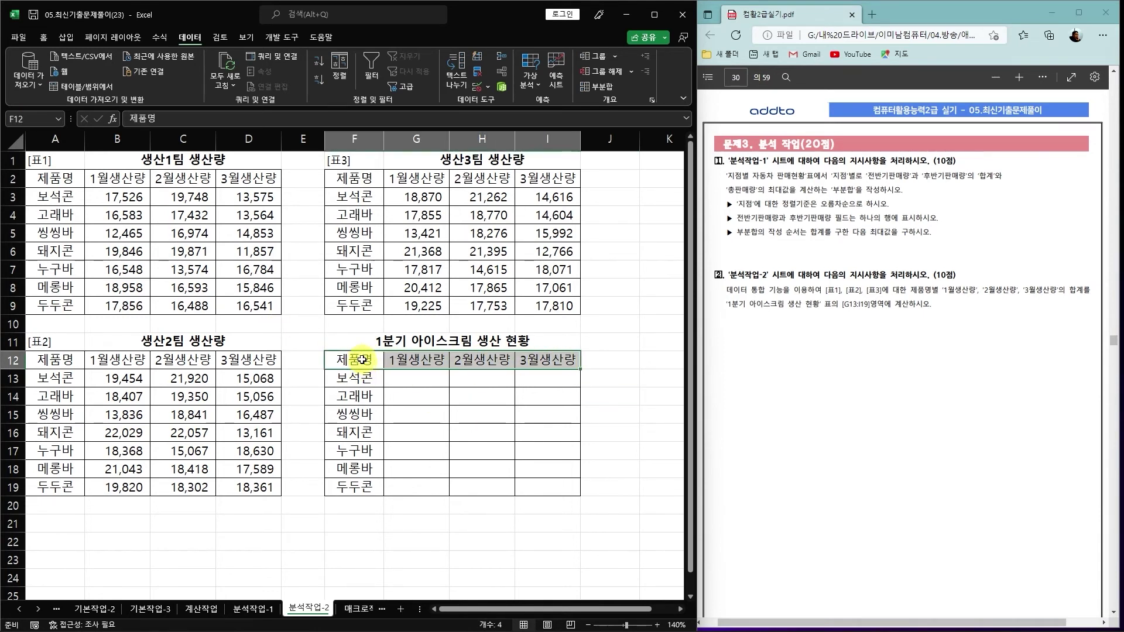
{"action": "left_click_drag", "start_coordinate": [363, 360], "coordinate": [356, 487]}
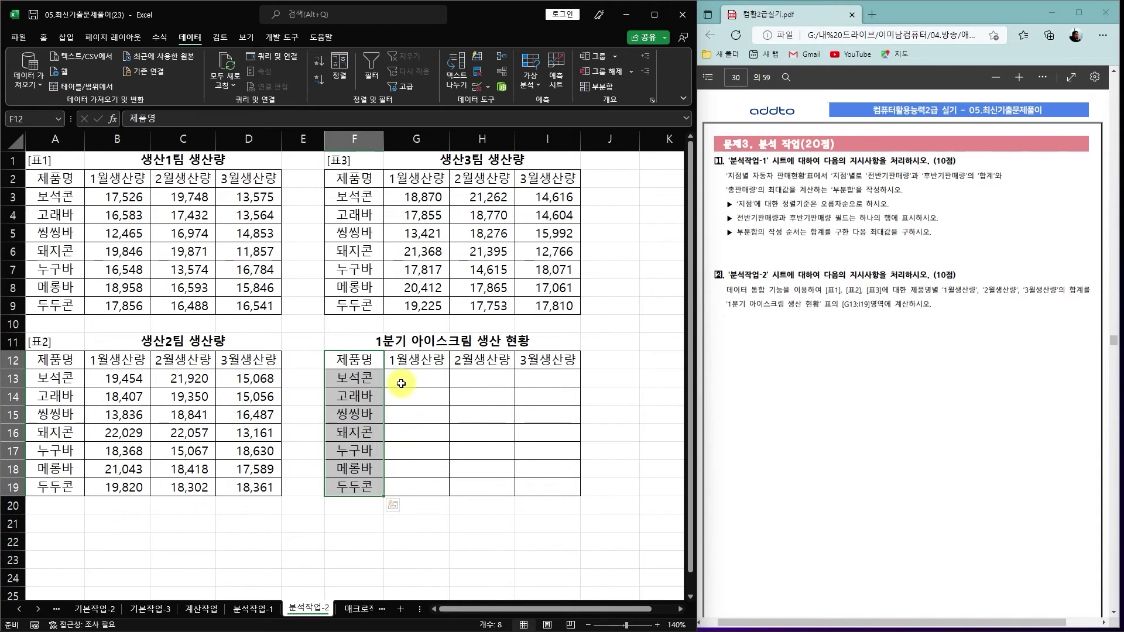
{"action": "left_click_drag", "start_coordinate": [413, 379], "coordinate": [531, 488]}
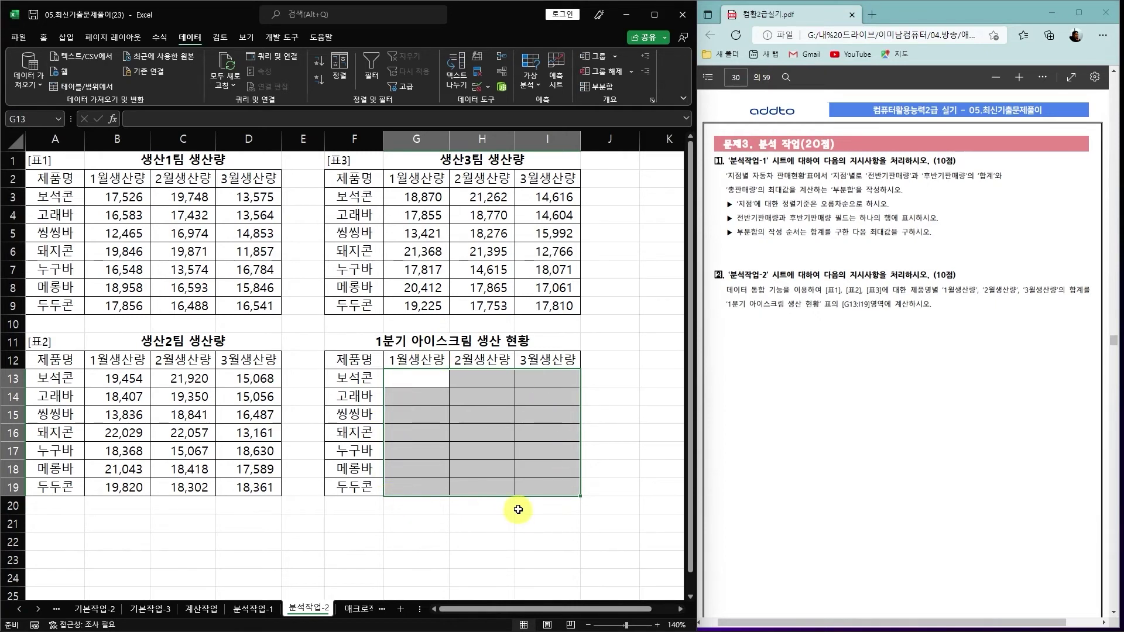
{"action": "left_click", "coordinate": [625, 338]}
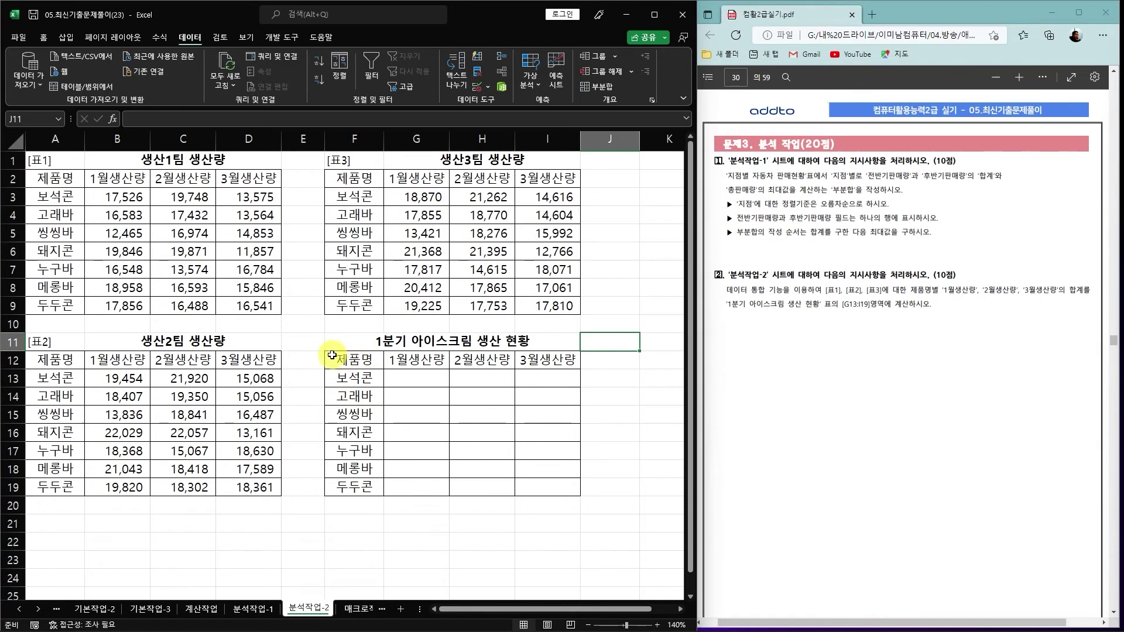
Set up a 합계 consolidation (통합) for F12:I19 with the reference ranges A2:D9, A12:D19 and F2:I9
{"action": "left_click_drag", "start_coordinate": [337, 357], "coordinate": [554, 486]}
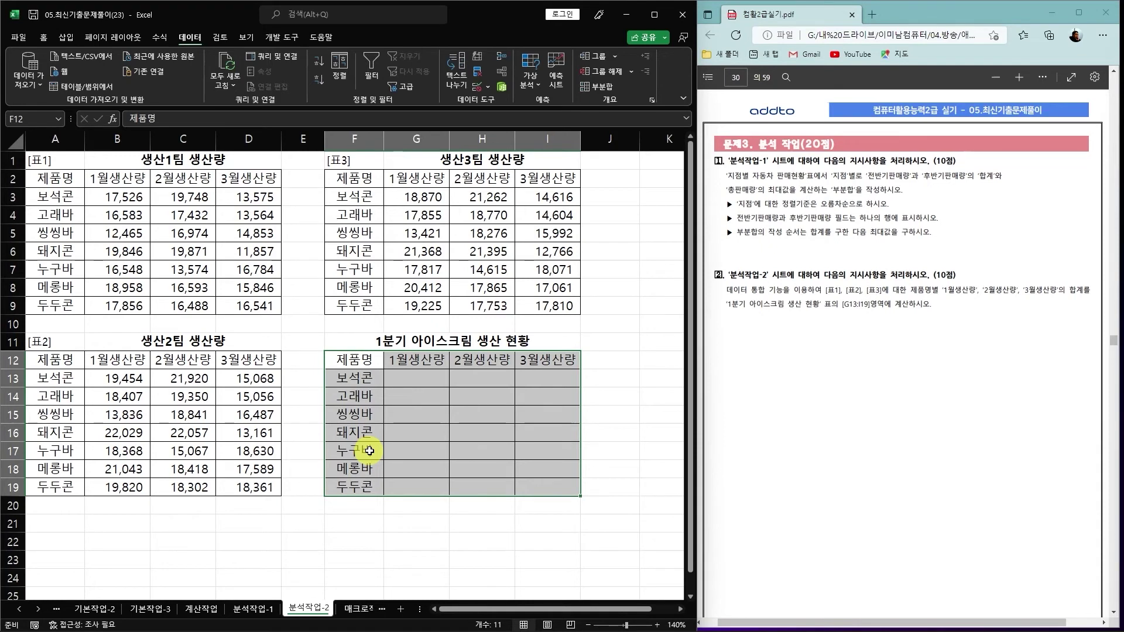
{"action": "left_click_drag", "start_coordinate": [353, 361], "coordinate": [544, 486]}
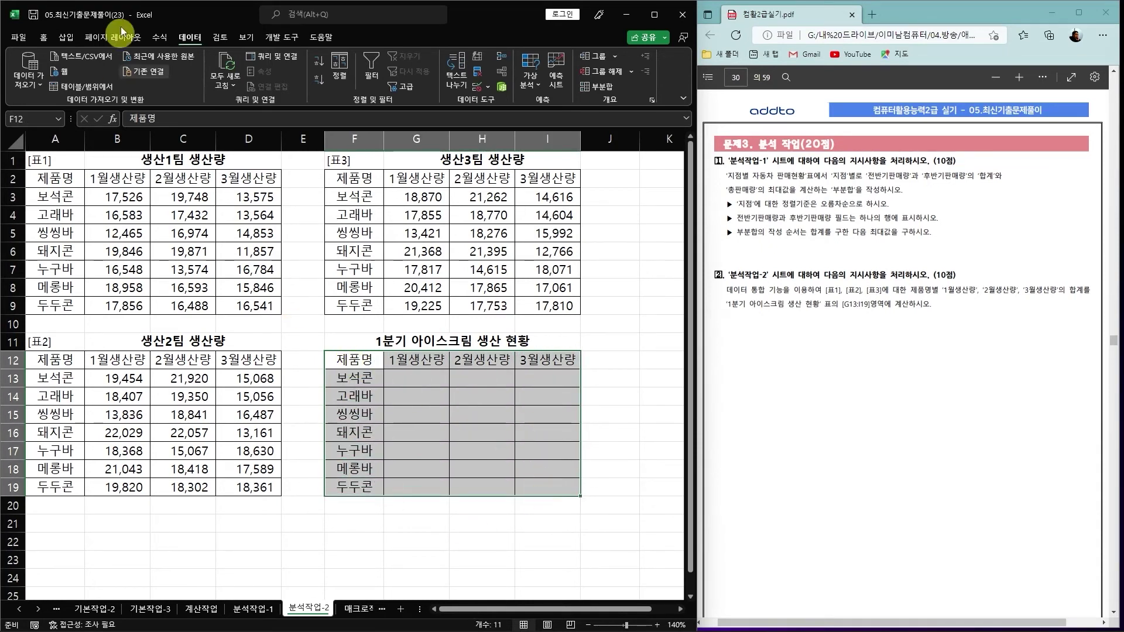
{"action": "left_click", "coordinate": [503, 54]}
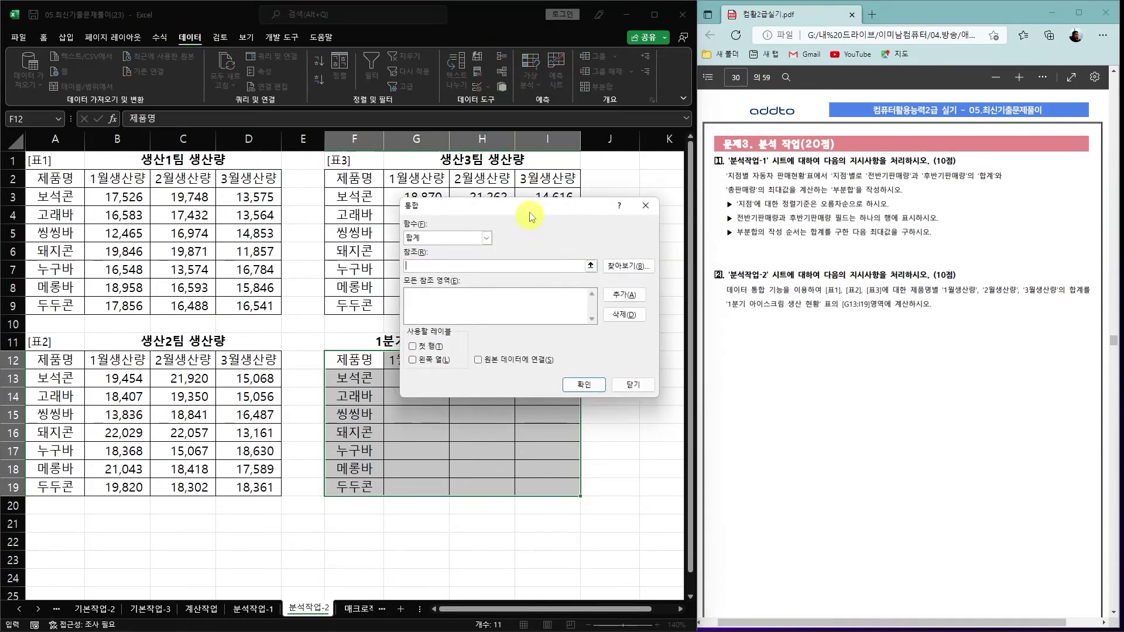
{"action": "left_click_drag", "start_coordinate": [533, 204], "coordinate": [467, 309]}
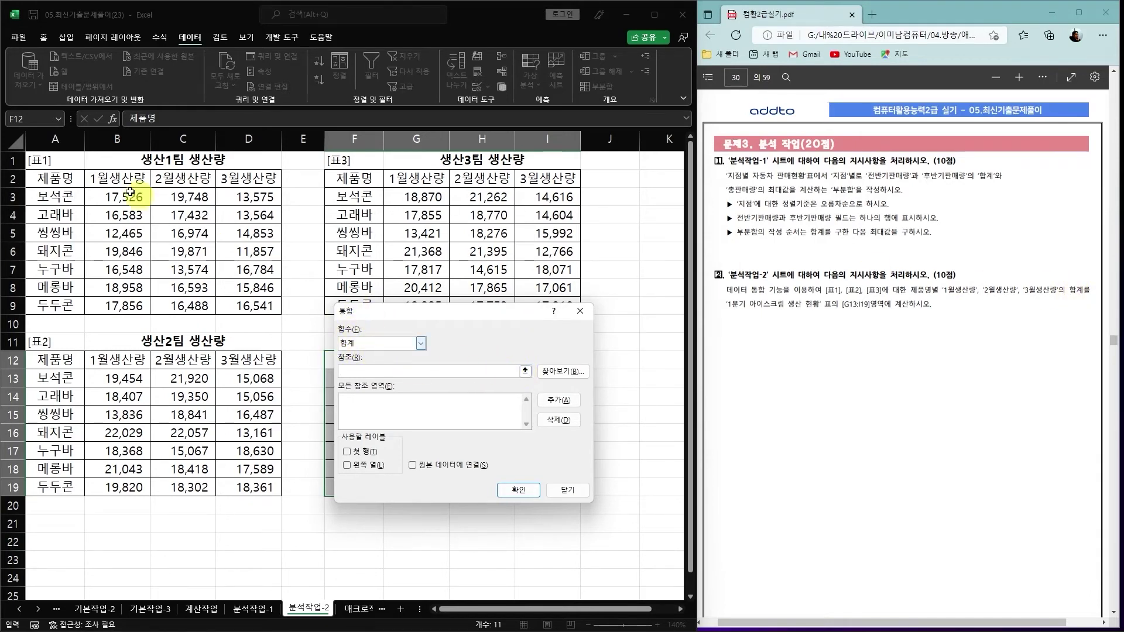
{"action": "left_click_drag", "start_coordinate": [44, 178], "coordinate": [259, 307]}
{"action": "left_click", "coordinate": [556, 401]}
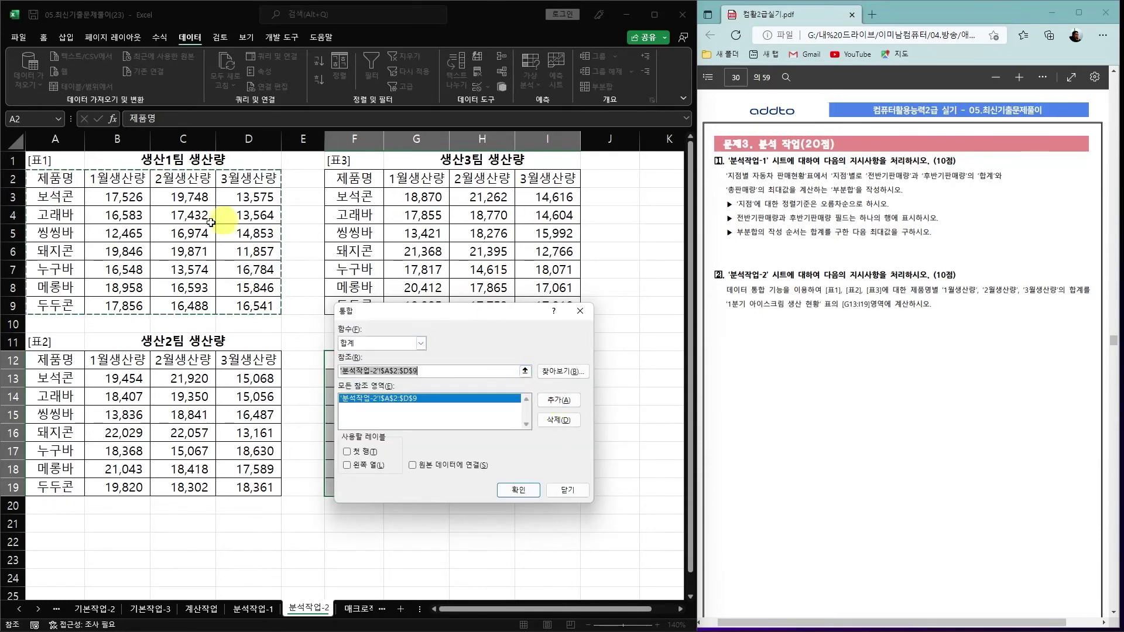
{"action": "left_click_drag", "start_coordinate": [43, 362], "coordinate": [259, 486]}
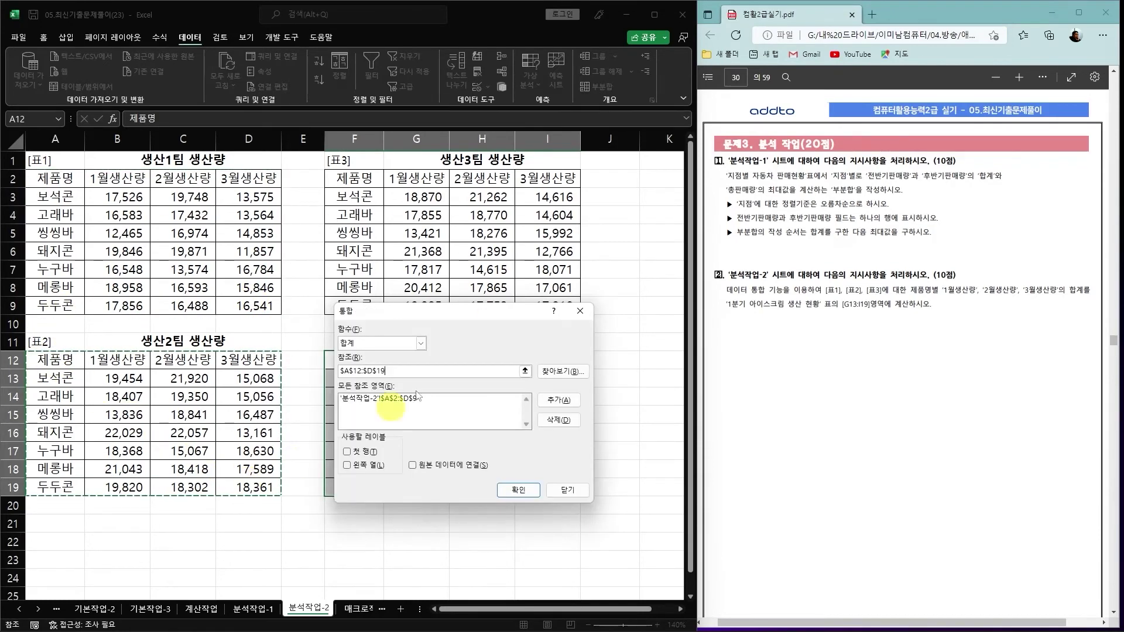
{"action": "left_click", "coordinate": [557, 402]}
{"action": "left_click_drag", "start_coordinate": [355, 178], "coordinate": [547, 308]}
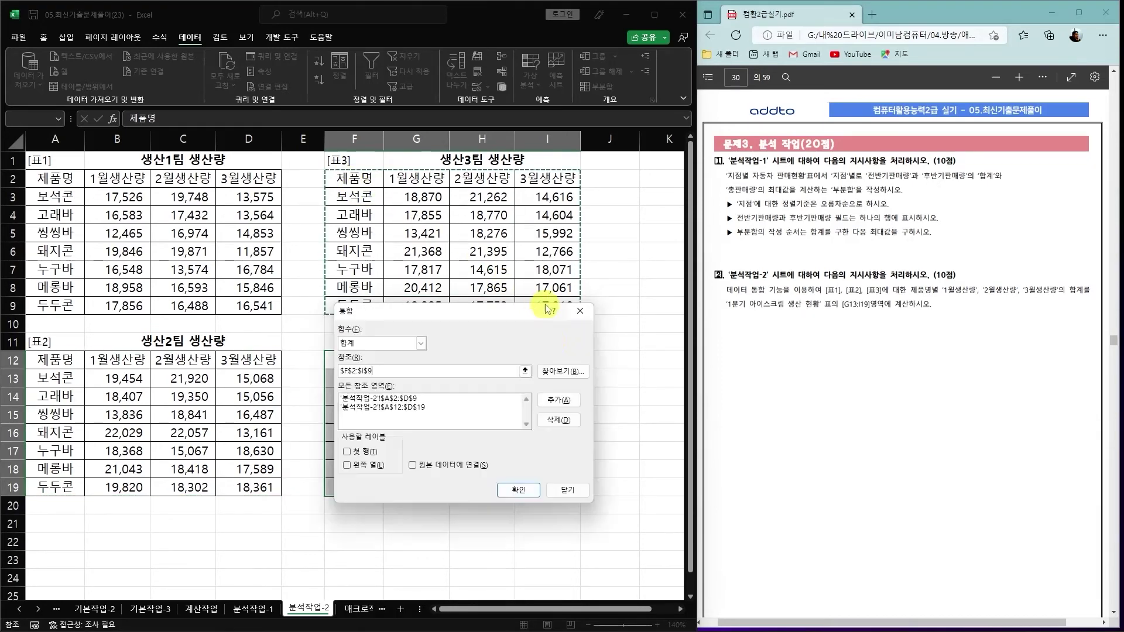
{"action": "left_click", "coordinate": [559, 400]}
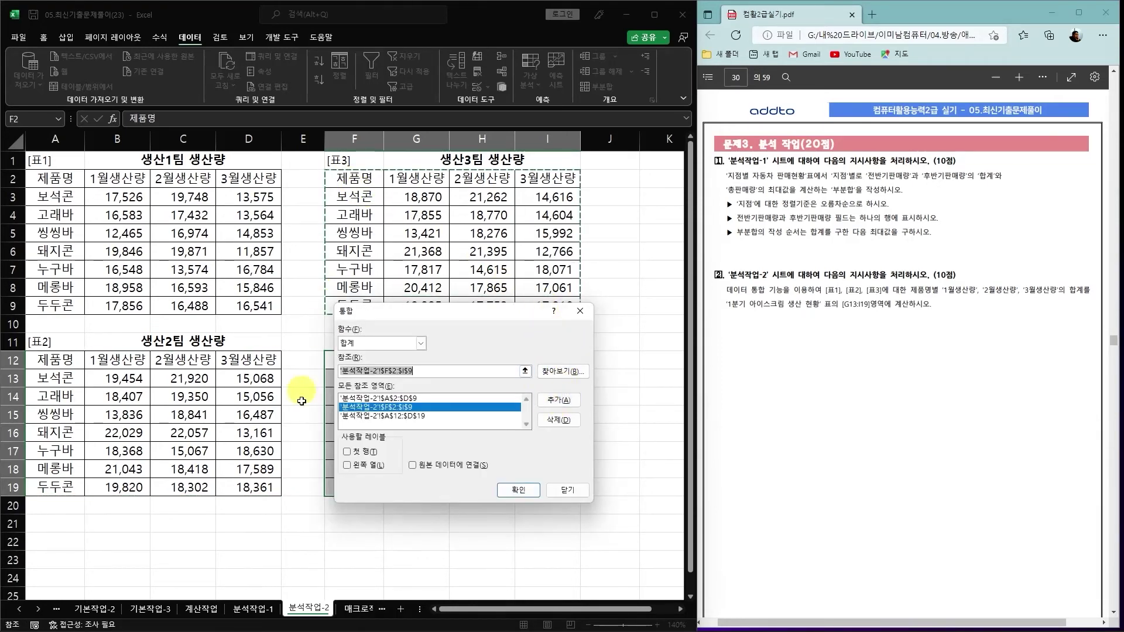
Use both the first row (첫 행) and left column (왼쪽 열) as labels and run the consolidation
{"action": "left_click", "coordinate": [349, 452]}
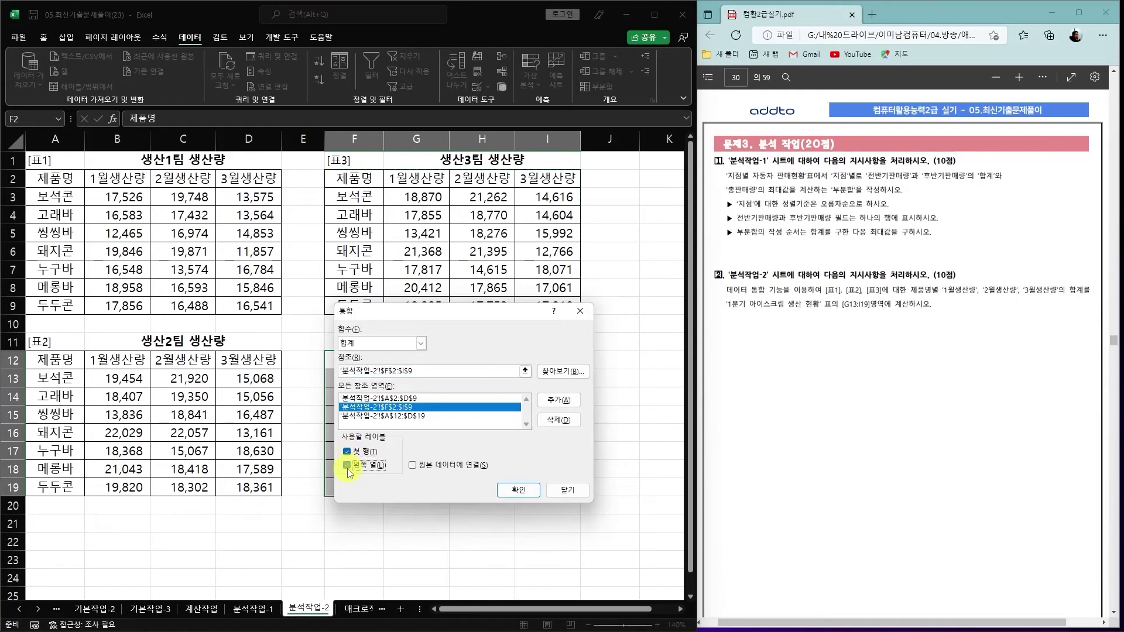
{"action": "left_click_drag", "start_coordinate": [474, 312], "coordinate": [353, 221]}
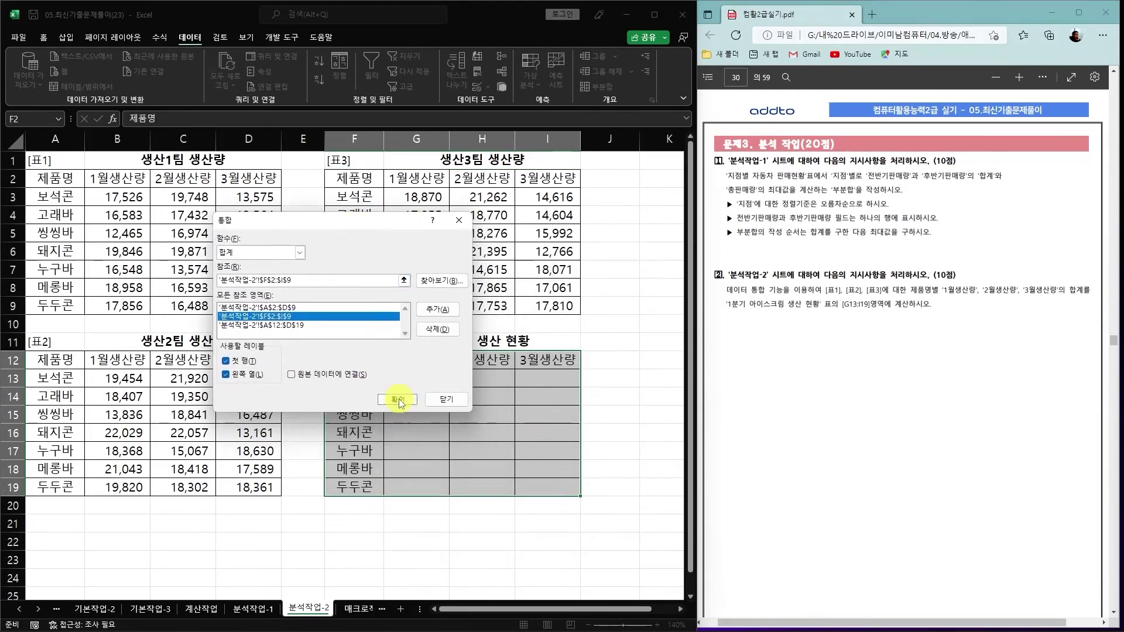
{"action": "left_click", "coordinate": [398, 400]}
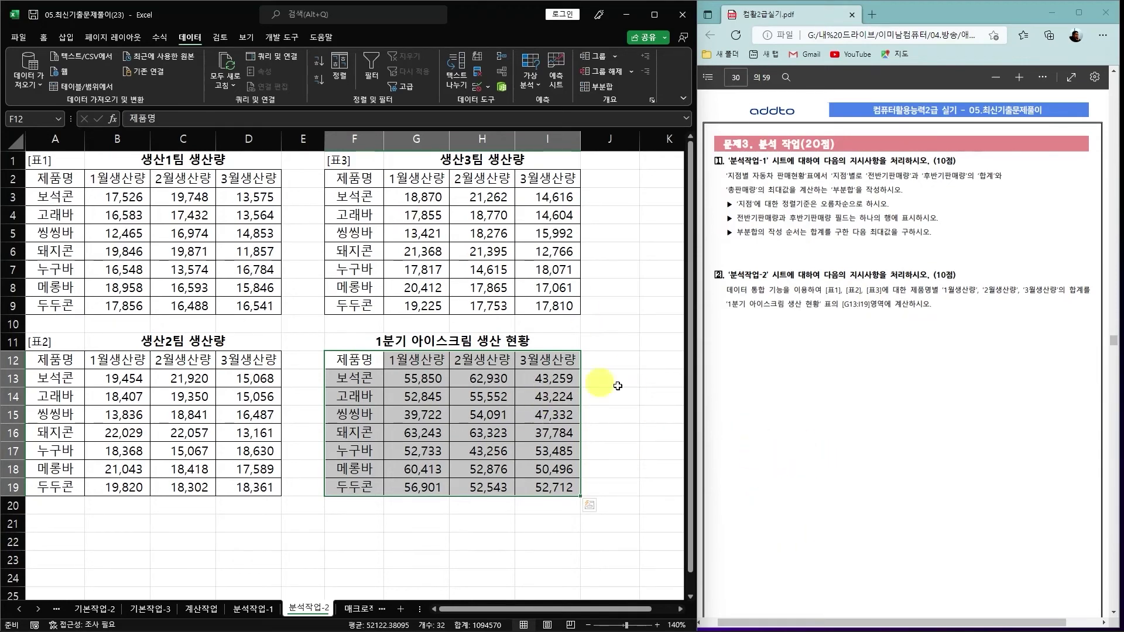
Bring the 문제4 기타 작업 instructions into view in the PDF and open the 매크로작업 sheet
{"action": "scroll", "coordinate": [852, 389], "scroll_direction": "down", "scroll_amount": 10}
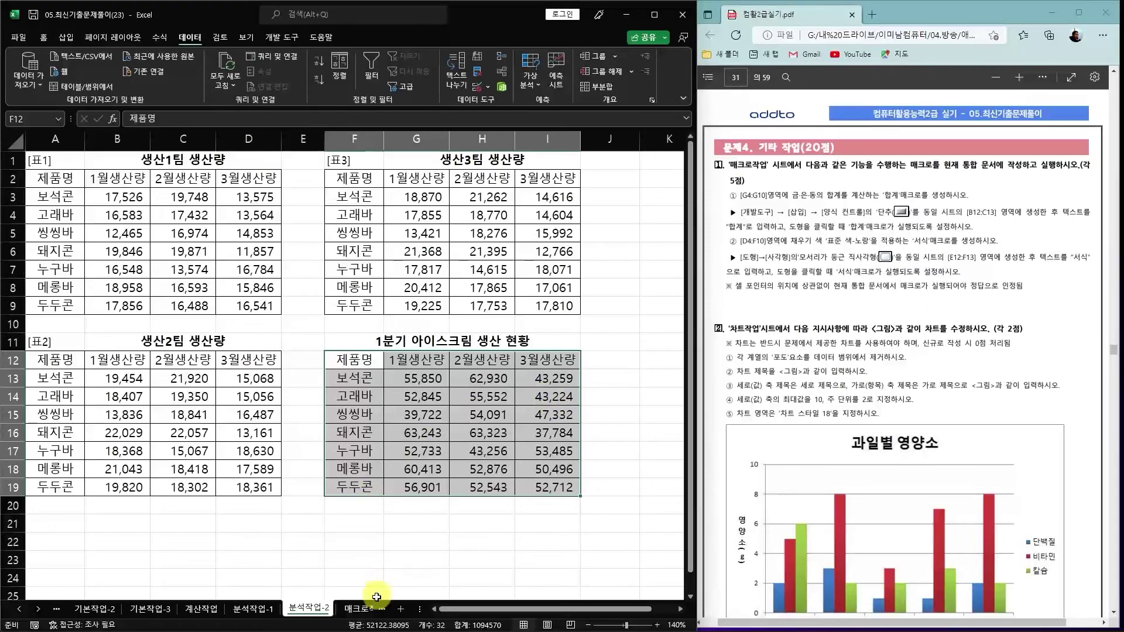
{"action": "left_click", "coordinate": [355, 610]}
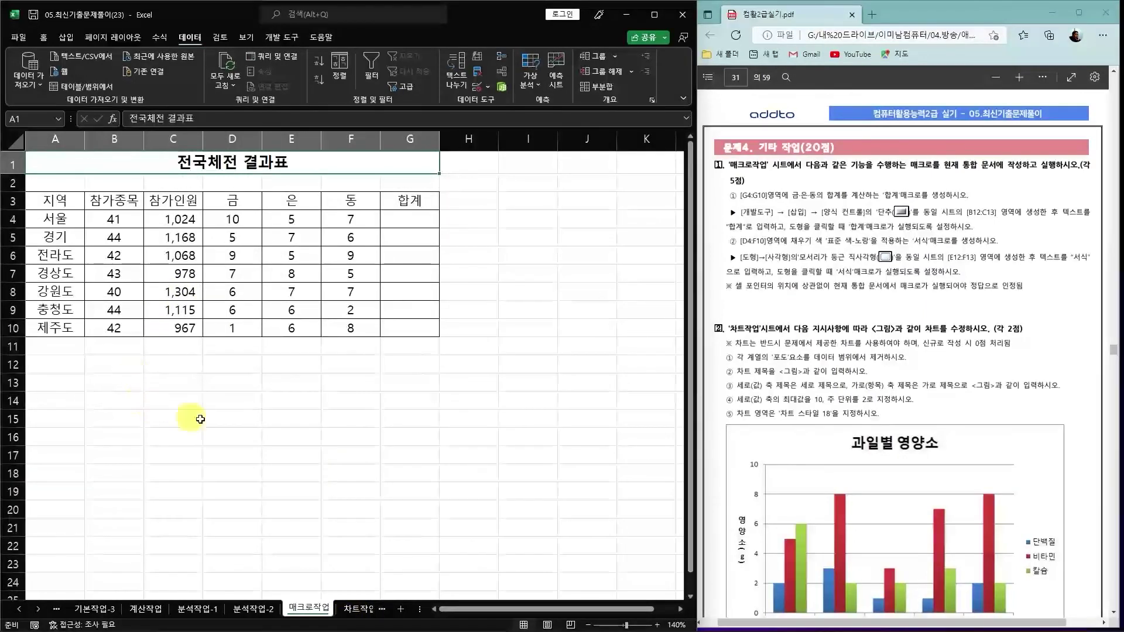
{"action": "left_click", "coordinate": [167, 384]}
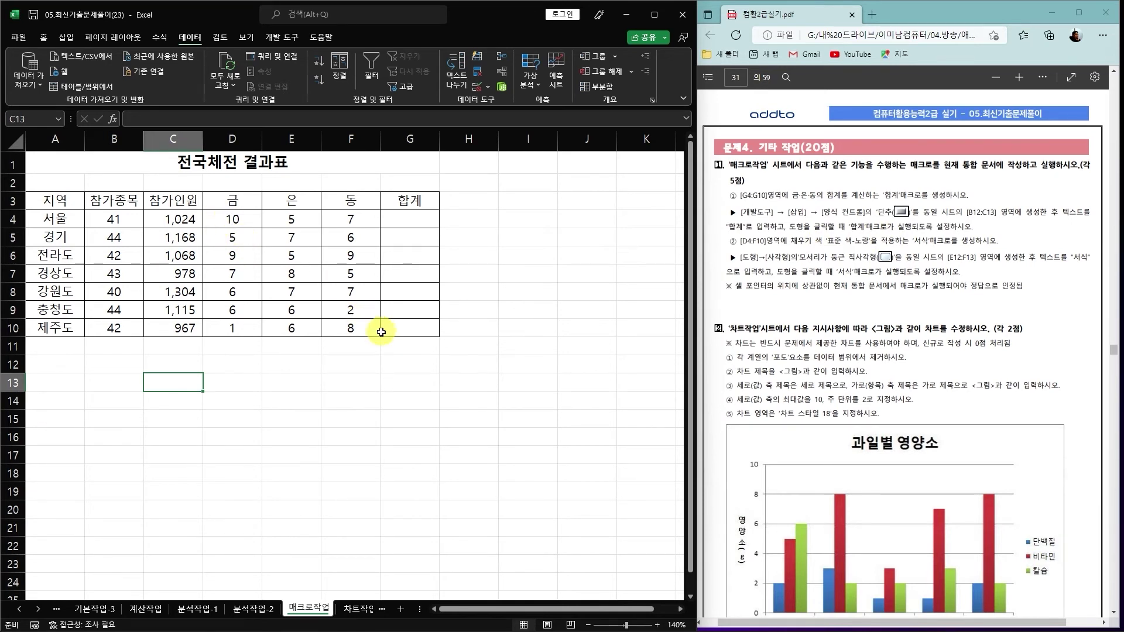
Start recording a macro named 합계, stored in the current workbook (현재 통합 문서), with an empty cell outside the table selected
{"action": "left_click", "coordinate": [175, 361]}
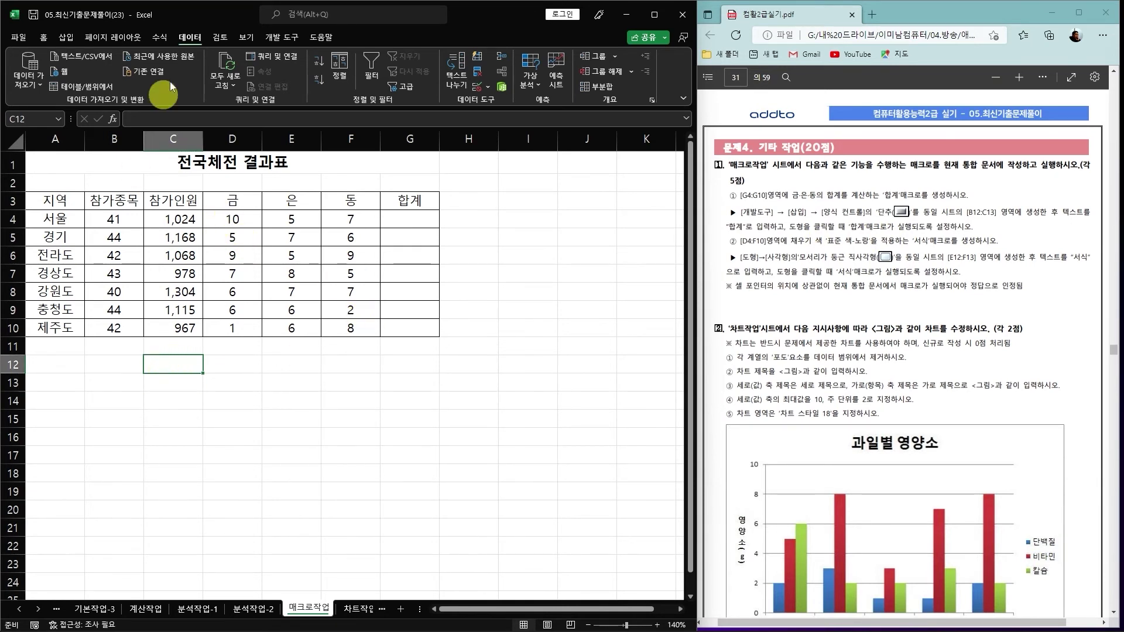
{"action": "left_click", "coordinate": [277, 41]}
{"action": "left_click", "coordinate": [98, 59]}
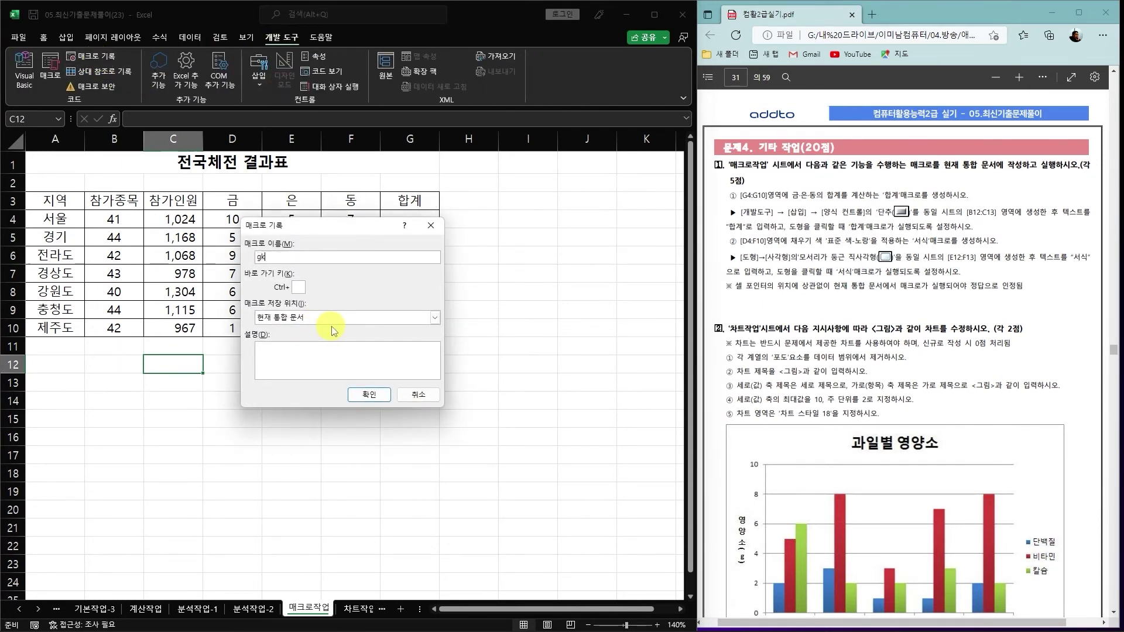
{"action": "type", "text": "합계"}
{"action": "left_click", "coordinate": [370, 396]}
Write the formula =D4+E4+F4 in G4 to add the 금, 은 and 동 values for 서울
{"action": "left_click", "coordinate": [433, 222]}
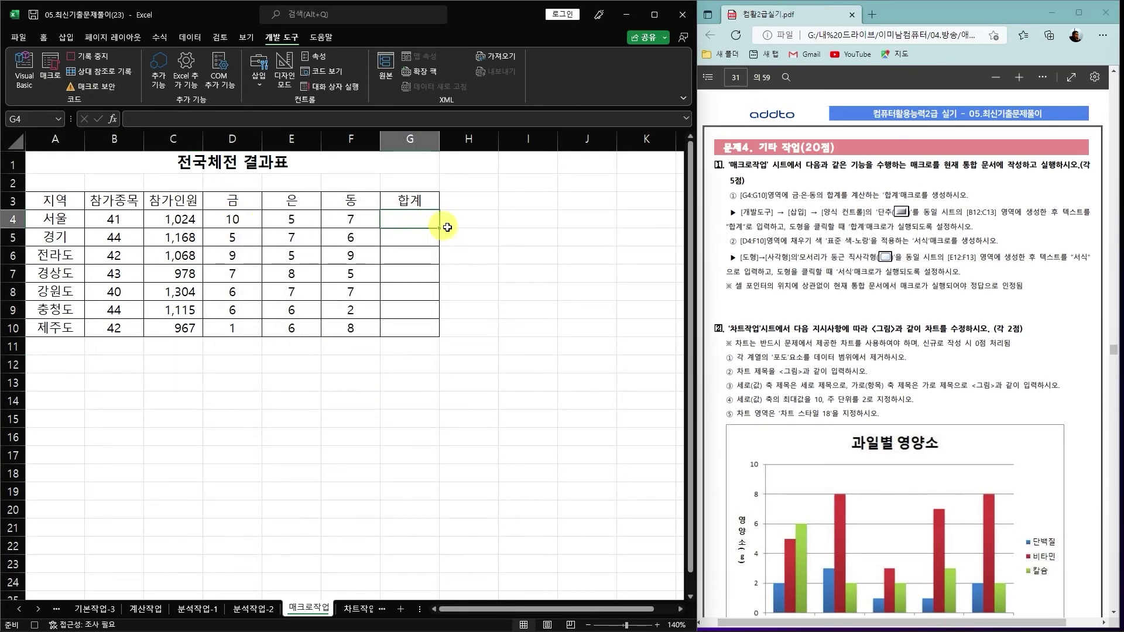
{"action": "type", "text": "="}
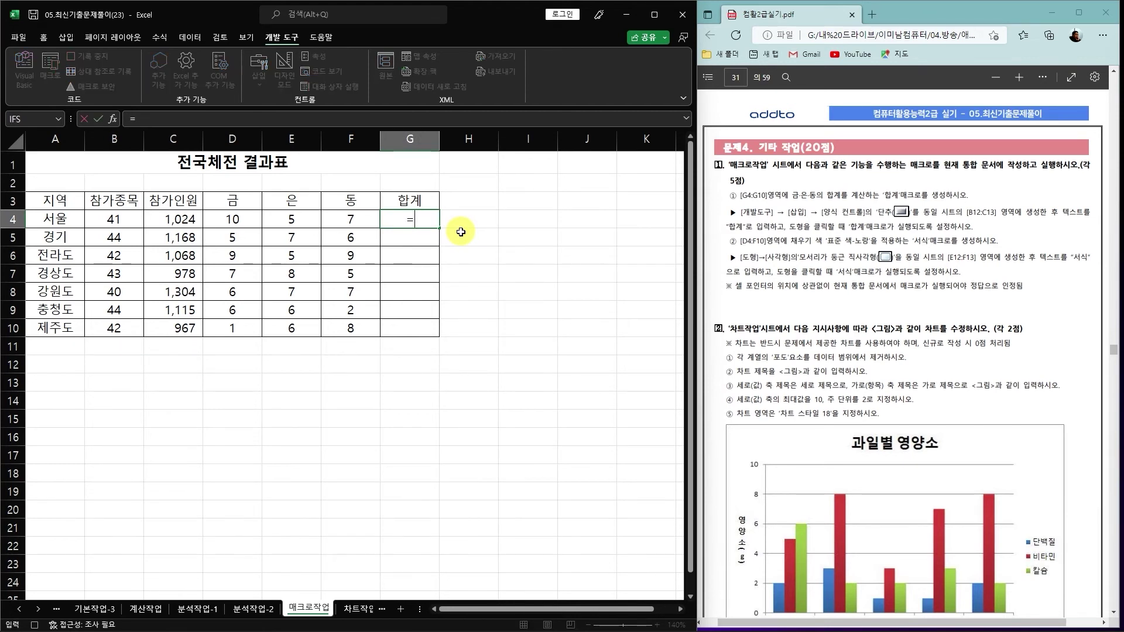
{"action": "left_click", "coordinate": [236, 219]}
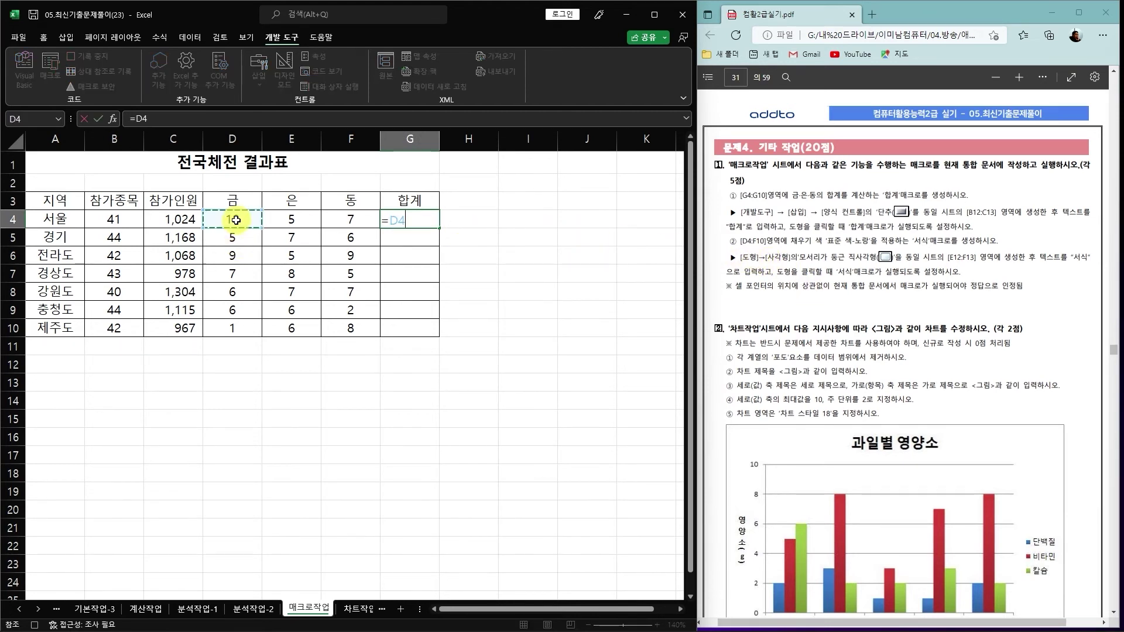
{"action": "type", "text": "+"}
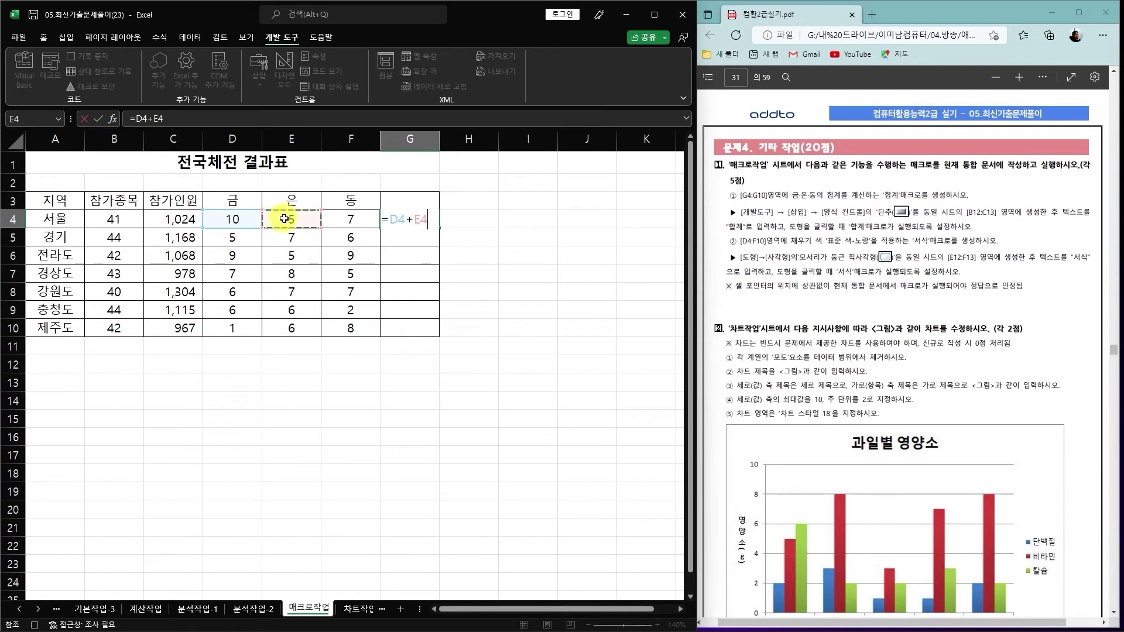
{"action": "left_click", "coordinate": [351, 220]}
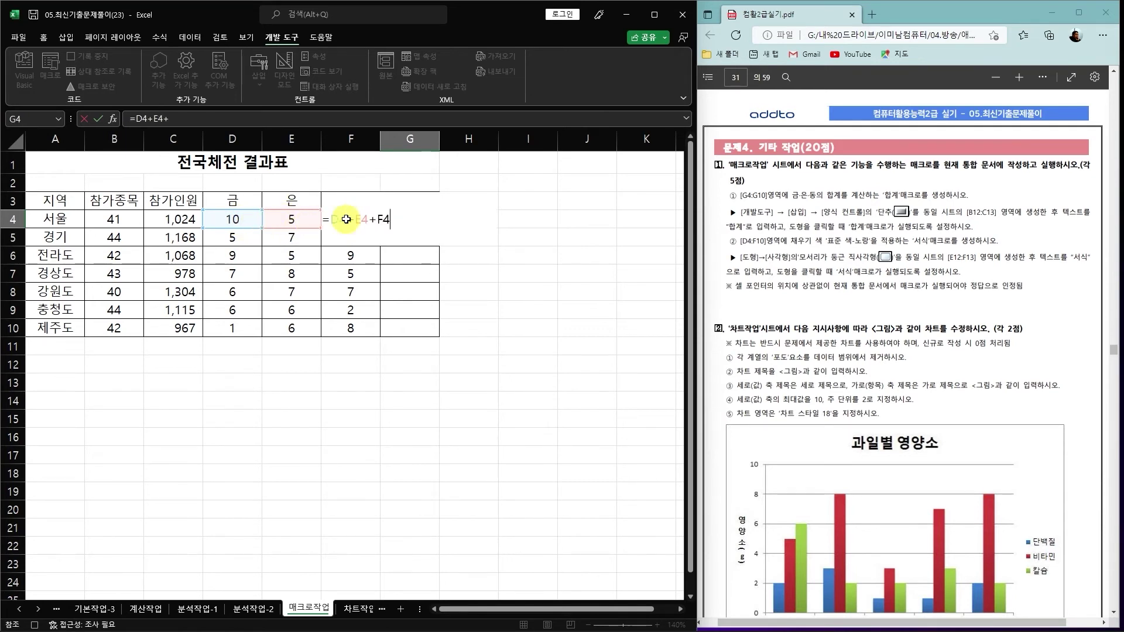
Replace the formula in G4 with =SUM(D4:F4) to total the 금, 은 and 동 values for 서울
{"action": "left_click_drag", "start_coordinate": [392, 221], "coordinate": [308, 227]}
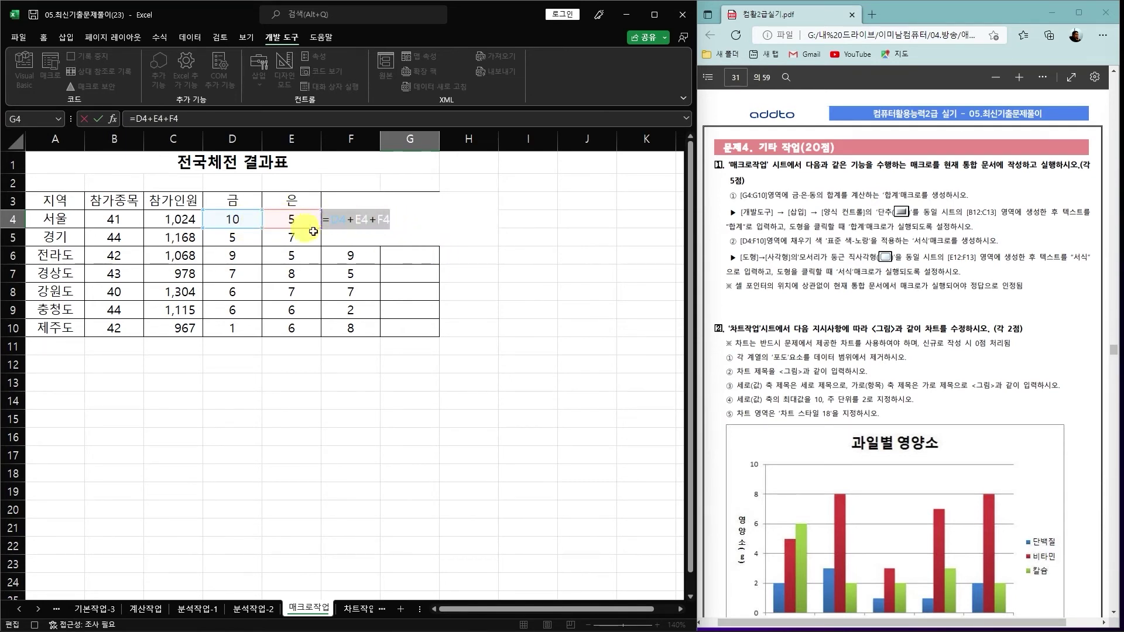
{"action": "type", "text": "="}
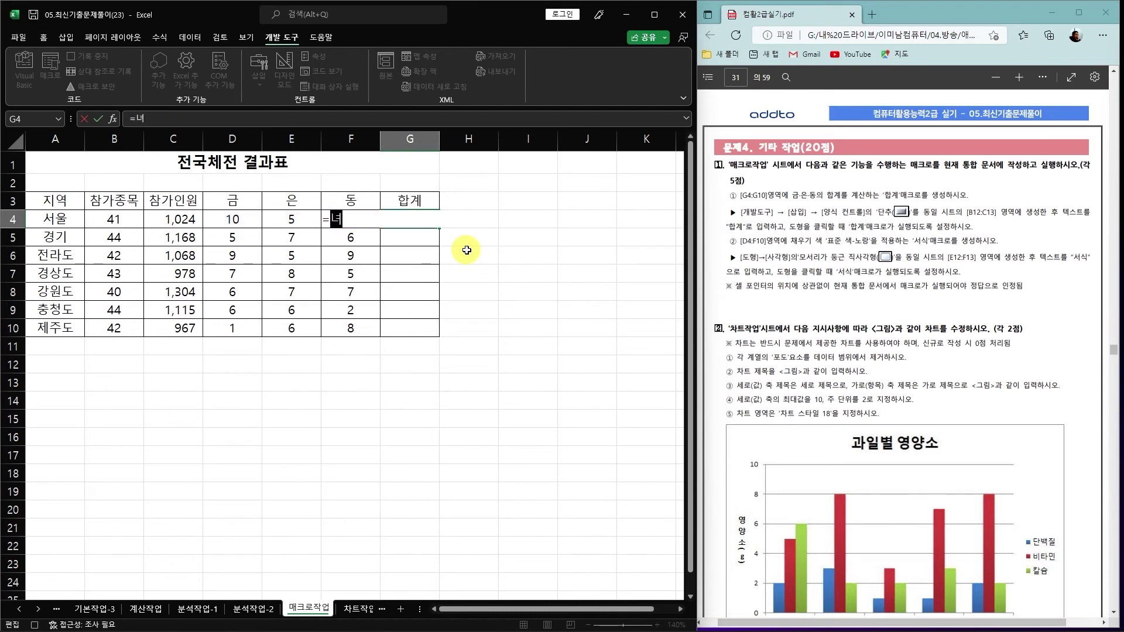
{"action": "type", "text": "sum"}
{"action": "key", "text": "Tab"}
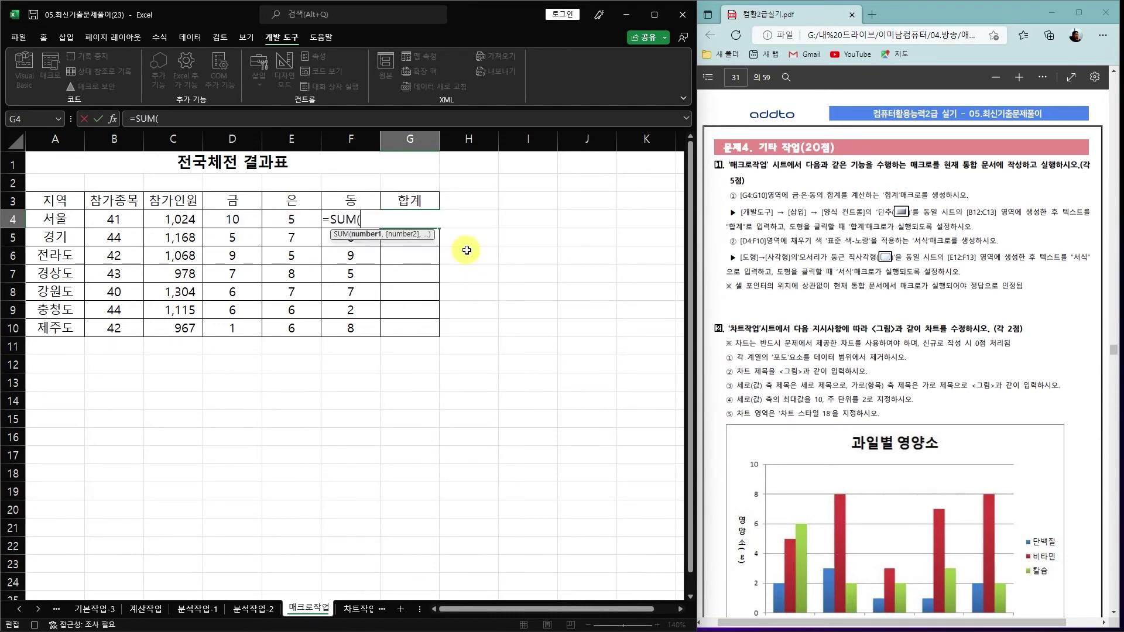
{"action": "left_click_drag", "start_coordinate": [234, 220], "coordinate": [353, 222]}
{"action": "left_click_drag", "start_coordinate": [423, 217], "coordinate": [450, 174]}
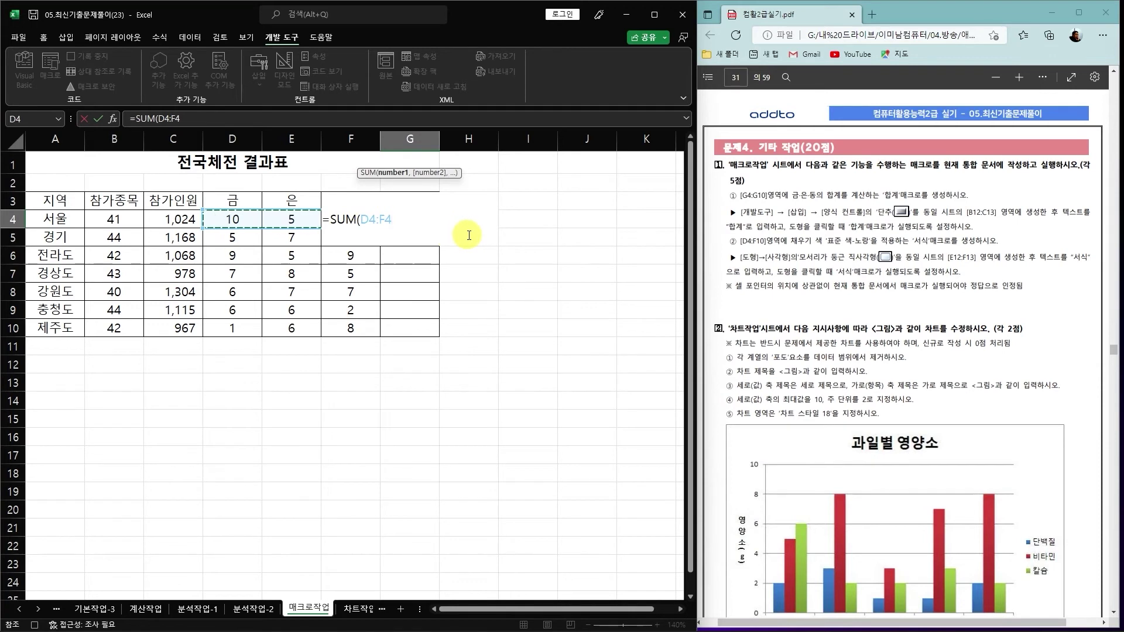
{"action": "key", "text": "Return"}
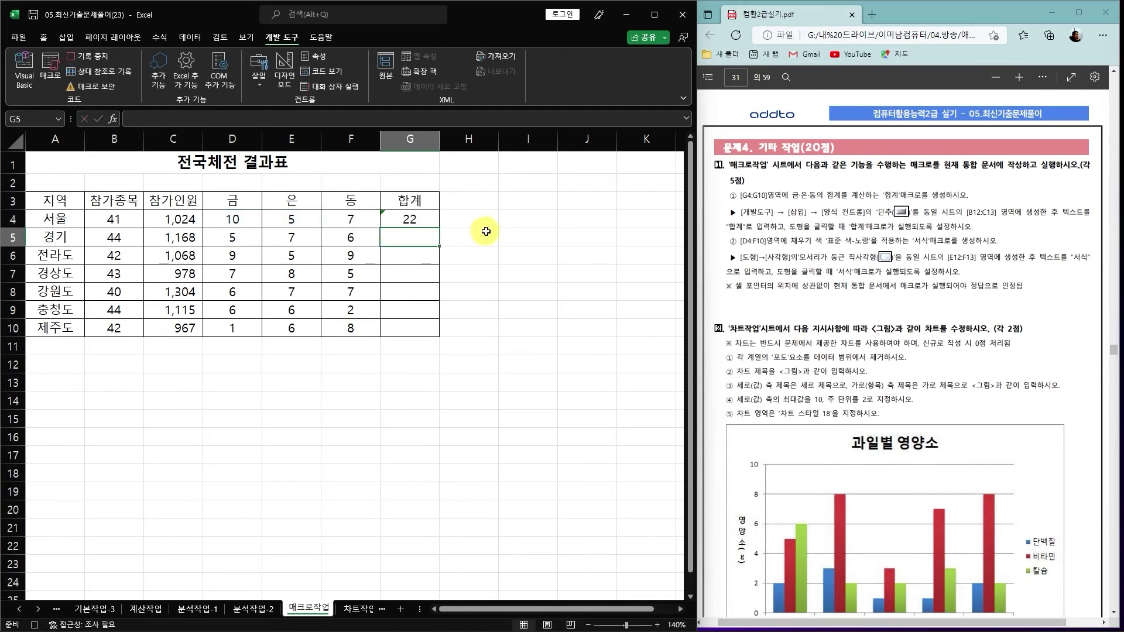
Fill the G4 sum formula down to G10, select a cell outside the table and stop recording the 합계 macro
{"action": "left_click", "coordinate": [409, 222]}
{"action": "left_click_drag", "start_coordinate": [439, 228], "coordinate": [439, 335]}
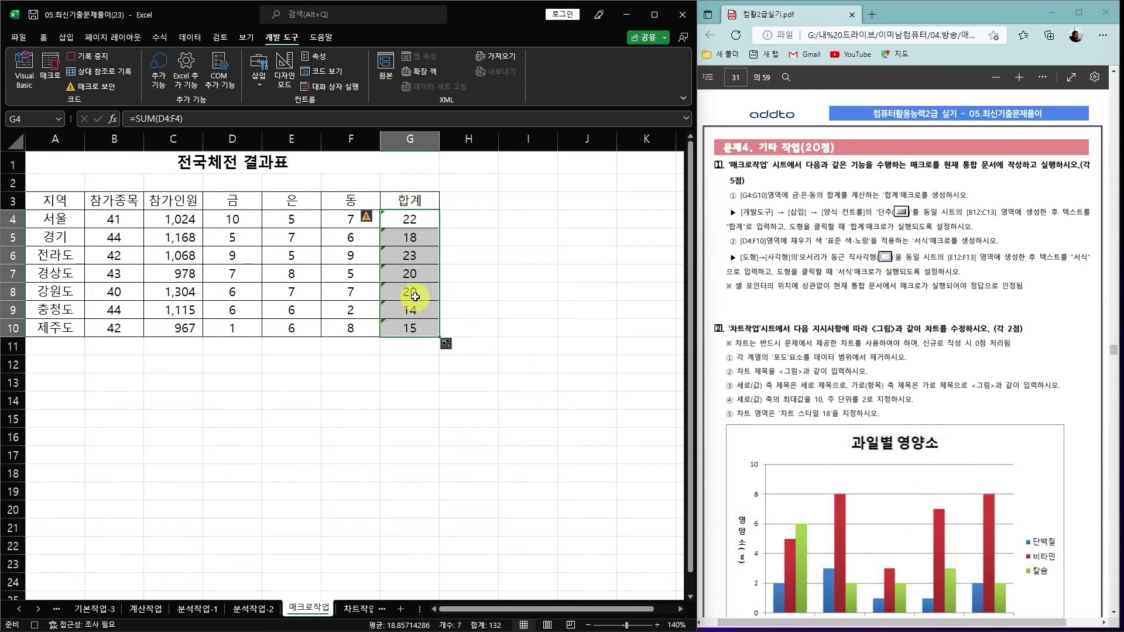
{"action": "left_click", "coordinate": [183, 372]}
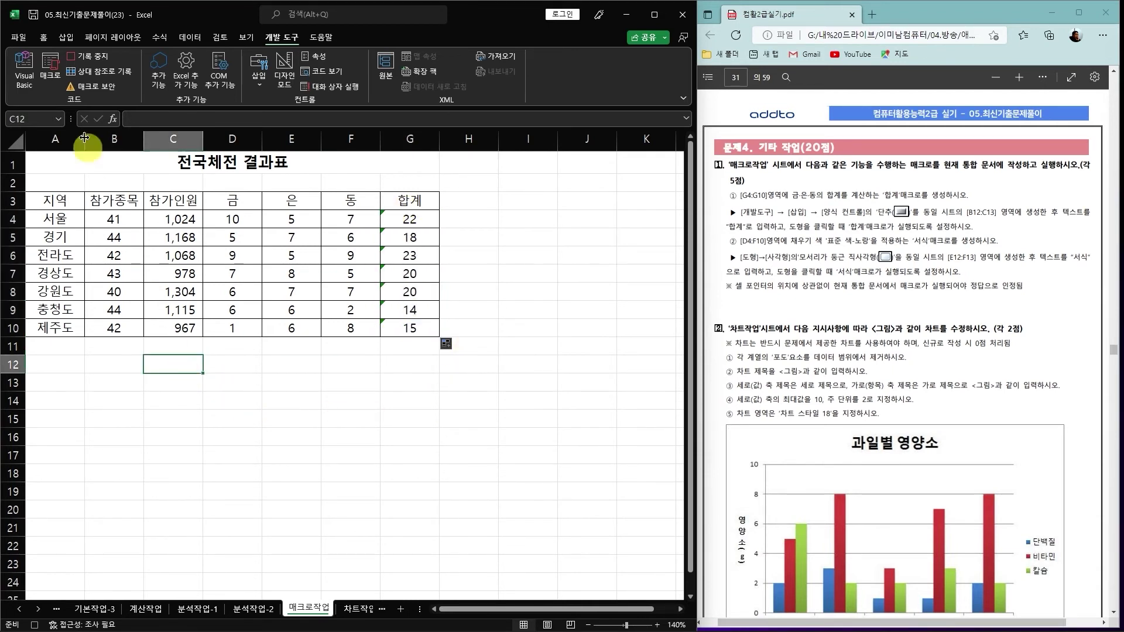
{"action": "left_click", "coordinate": [94, 61]}
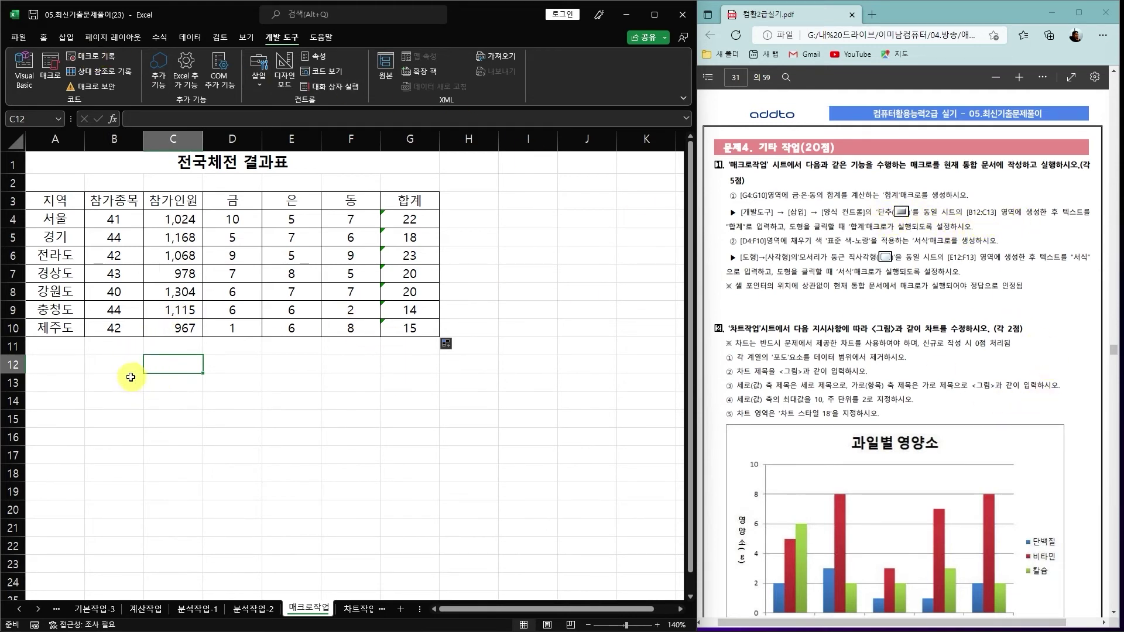
Draw a form-control button (단추) covering the range B12:C13
{"action": "left_click_drag", "start_coordinate": [111, 364], "coordinate": [169, 384]}
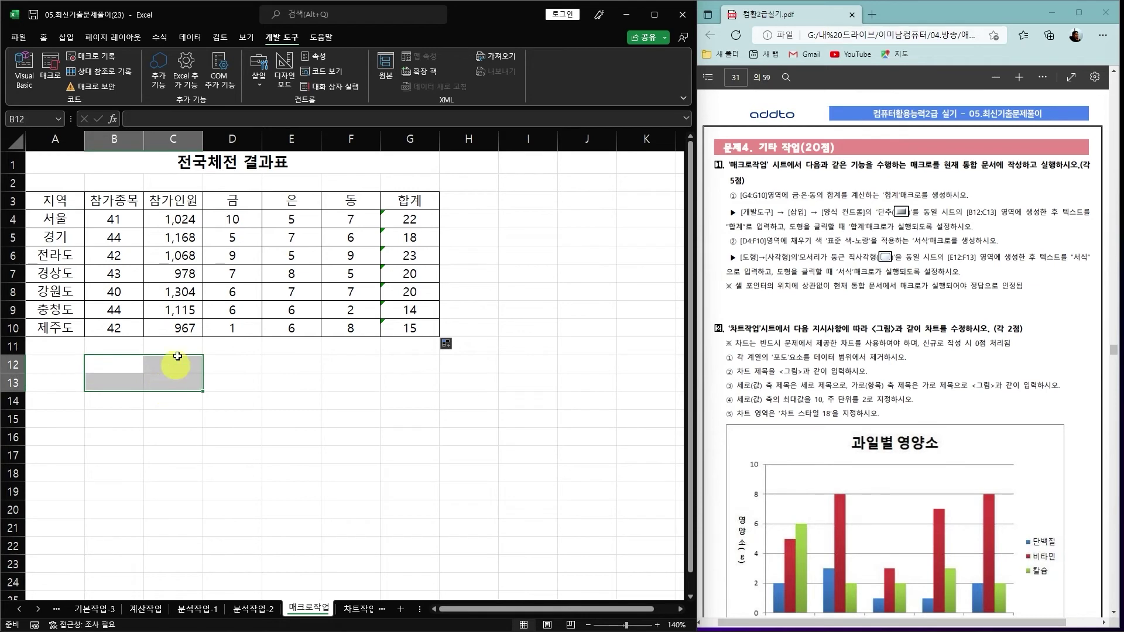
{"action": "left_click", "coordinate": [258, 86]}
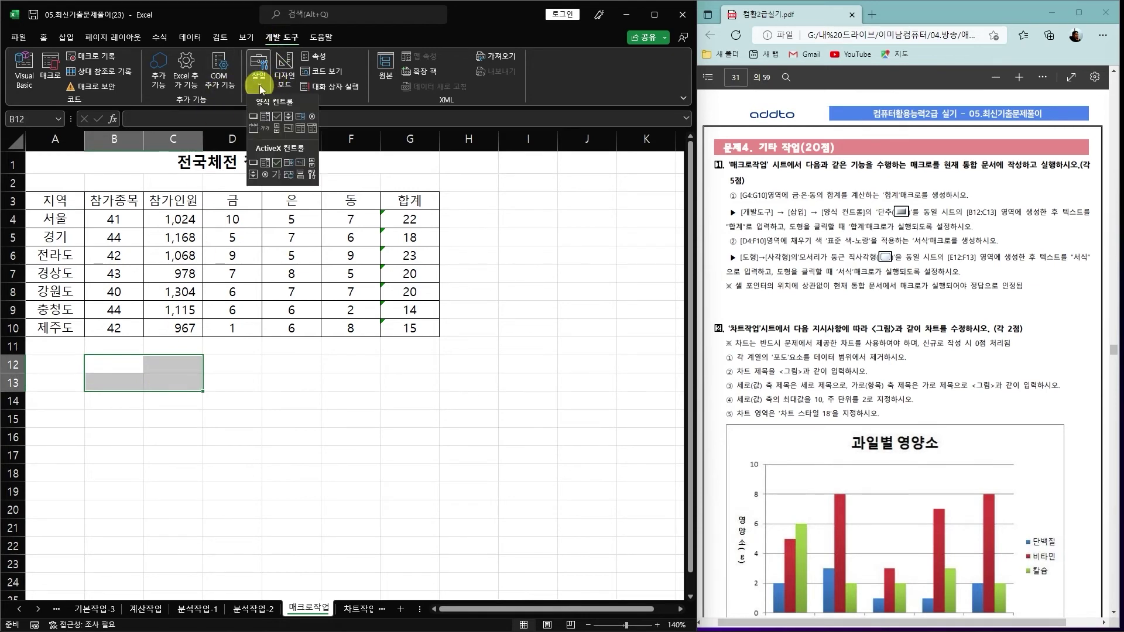
{"action": "left_click", "coordinate": [253, 118]}
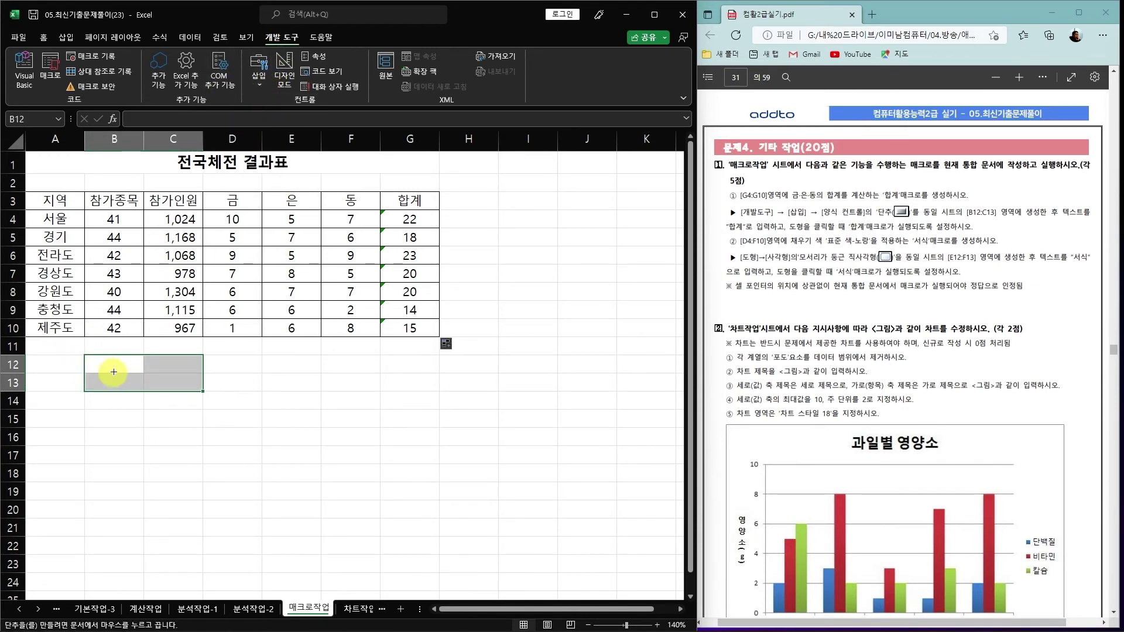
{"action": "left_click_drag", "start_coordinate": [87, 355], "coordinate": [184, 389]}
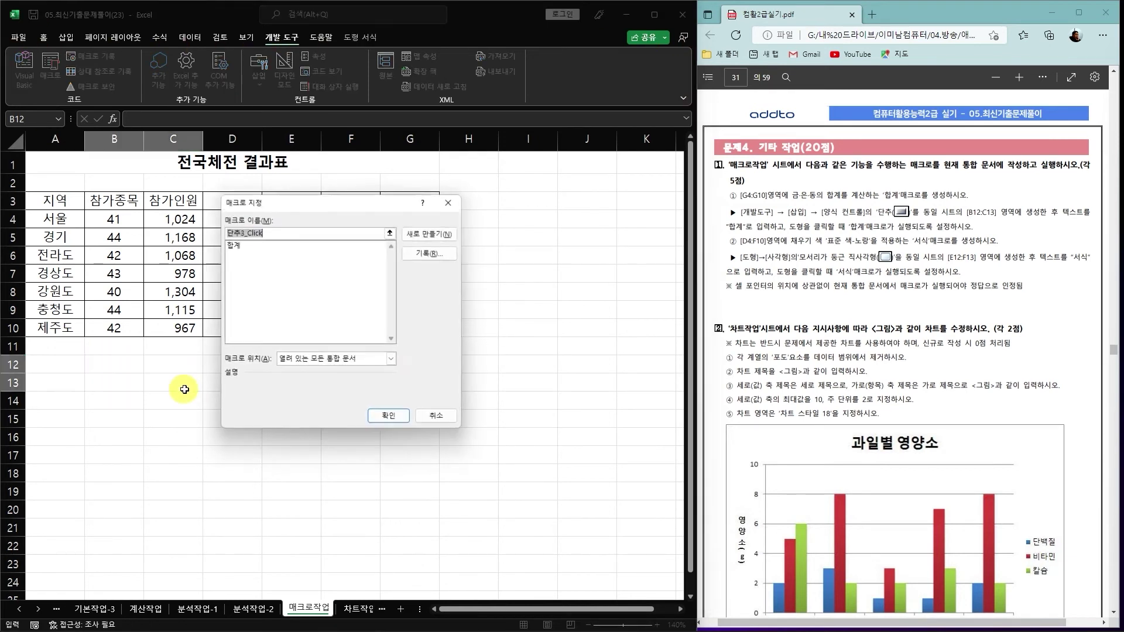
Assign the 합계 macro to the new button and change its caption to 합계
{"action": "left_click", "coordinate": [232, 243]}
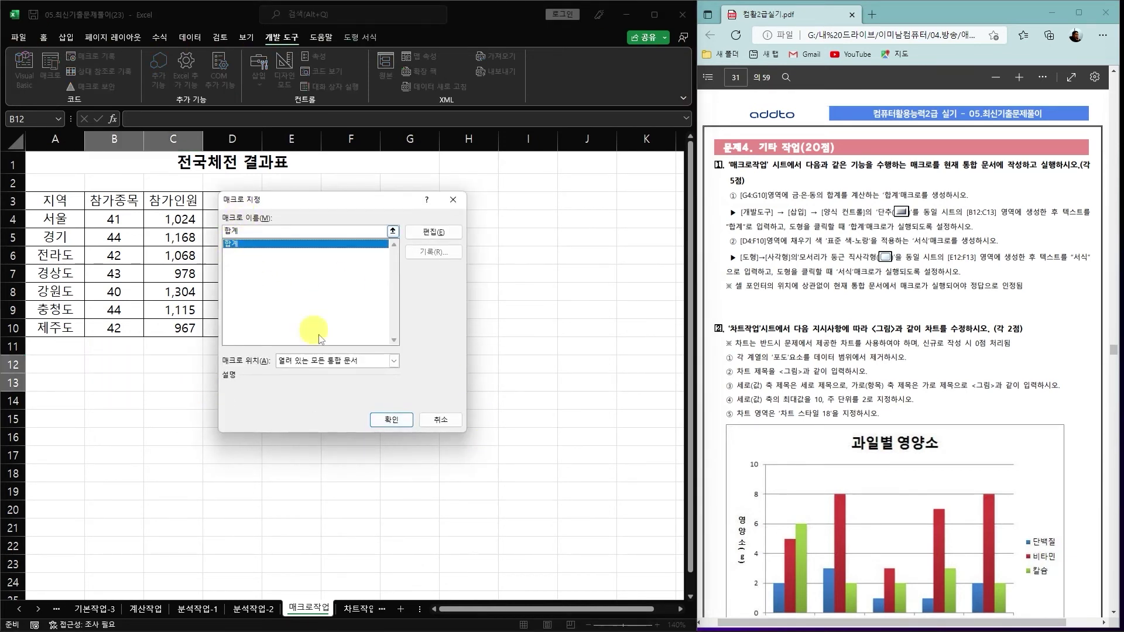
{"action": "left_click", "coordinate": [391, 420]}
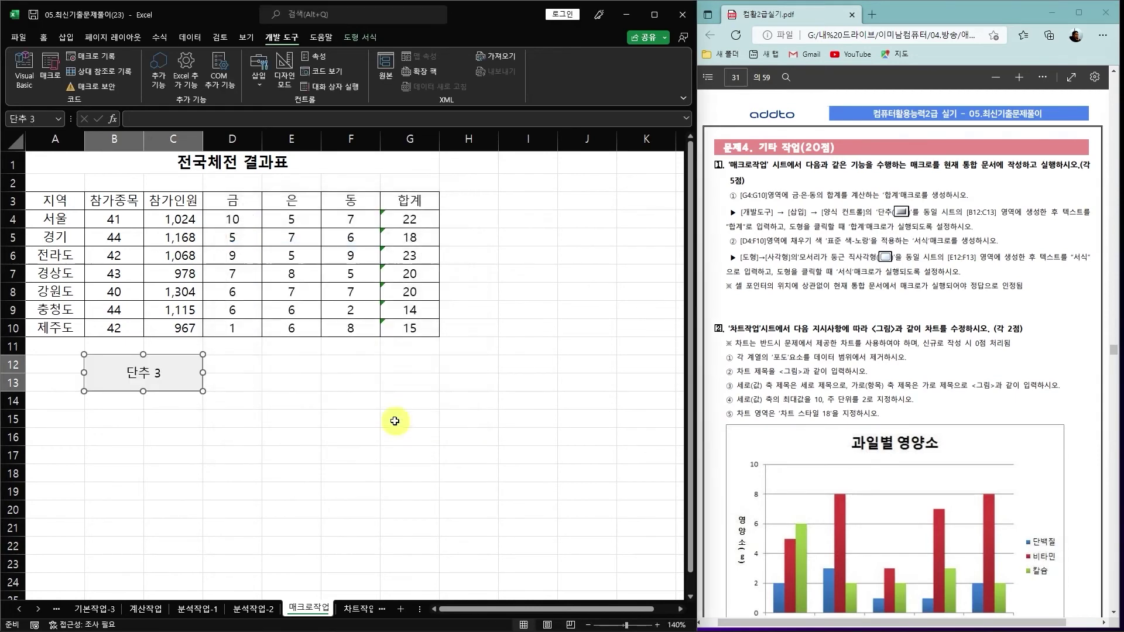
{"action": "left_click", "coordinate": [127, 373]}
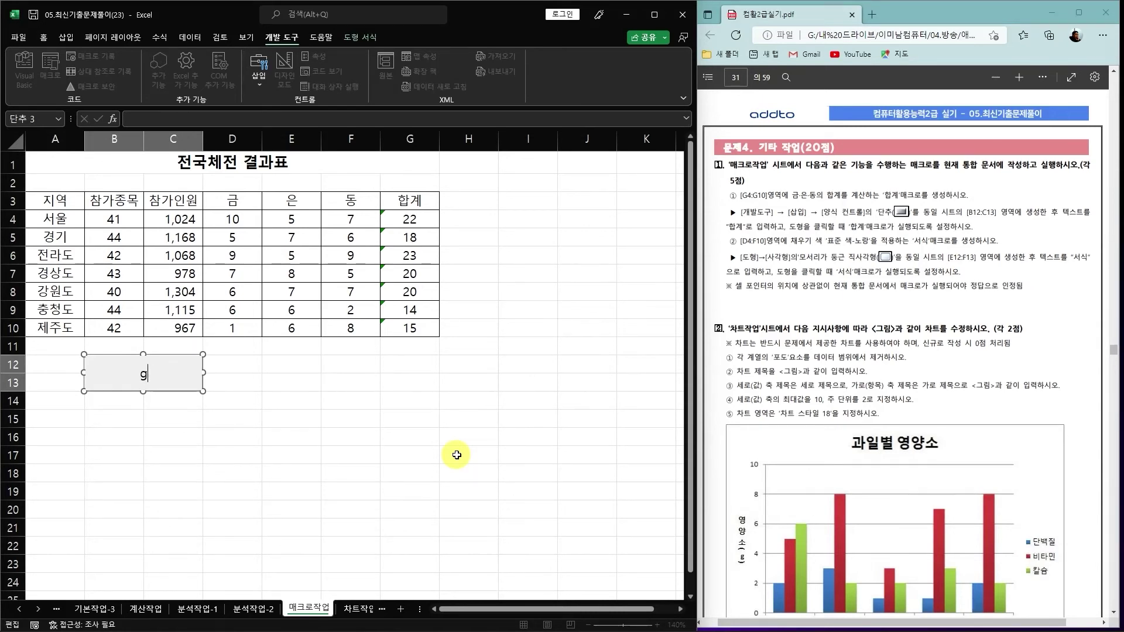
Clear the totals in G4:G10 and run the 합계 macro from its button to test it
{"action": "left_click_drag", "start_coordinate": [424, 219], "coordinate": [420, 326]}
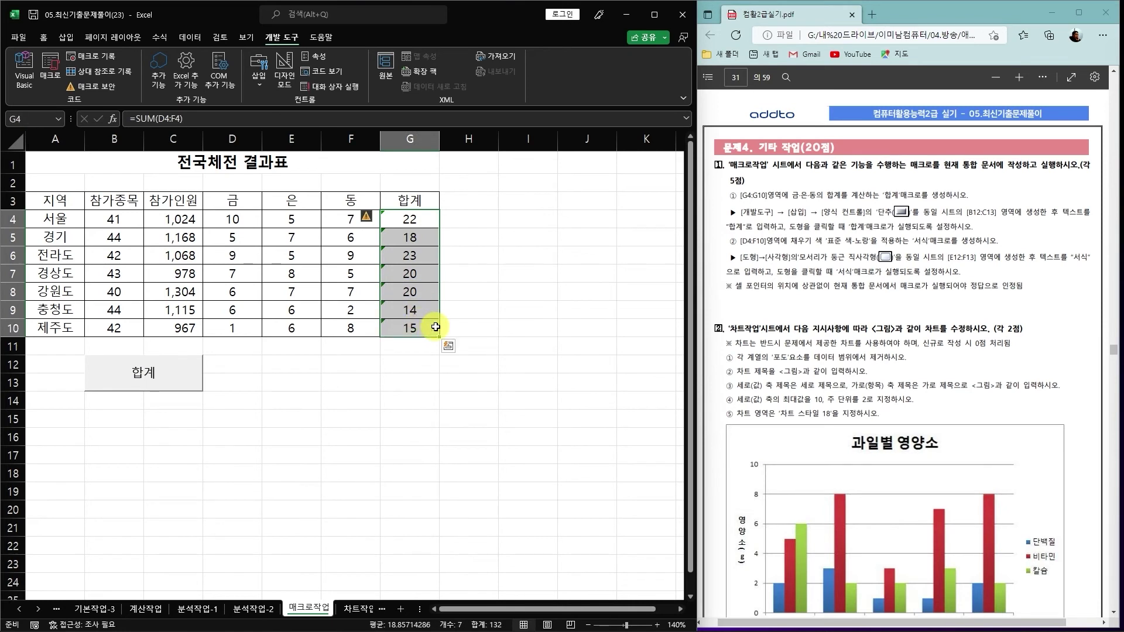
{"action": "key", "text": "Delete"}
{"action": "left_click", "coordinate": [164, 392]}
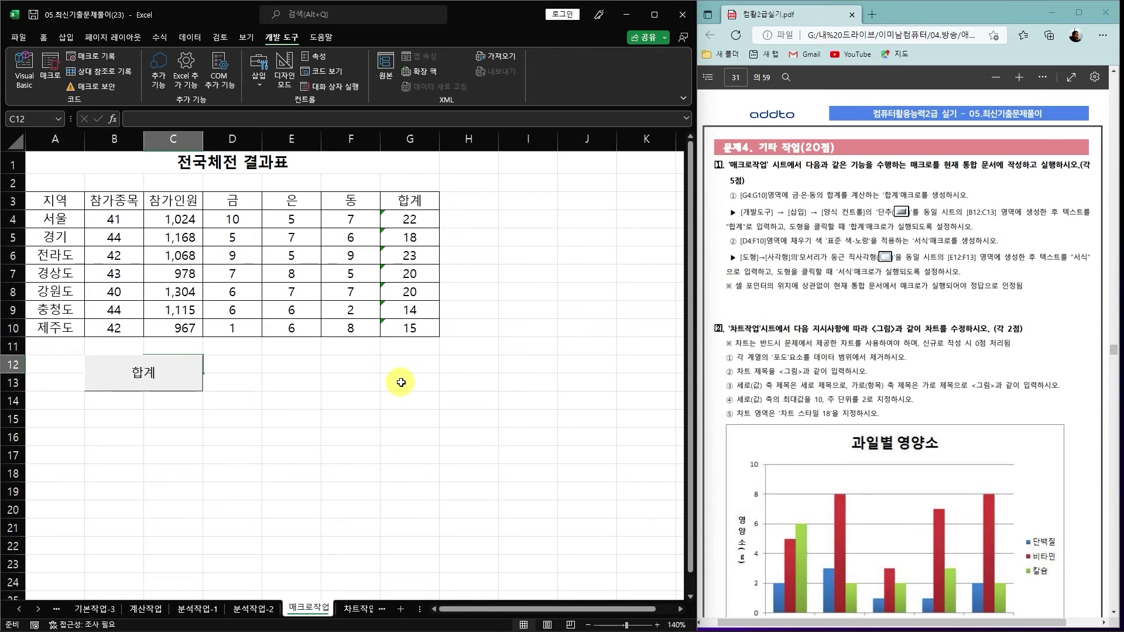
Start recording a macro named 서식, stored in the current workbook (현재 통합 문서), with empty cell E12 selected
{"action": "left_click", "coordinate": [276, 367]}
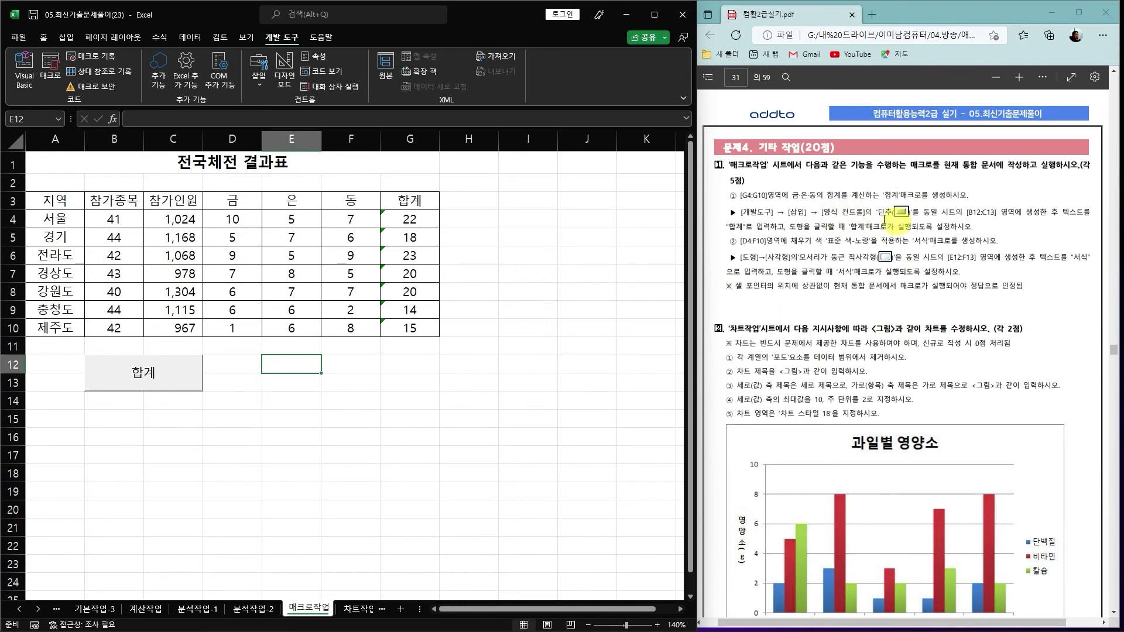
{"action": "left_click", "coordinate": [106, 56]}
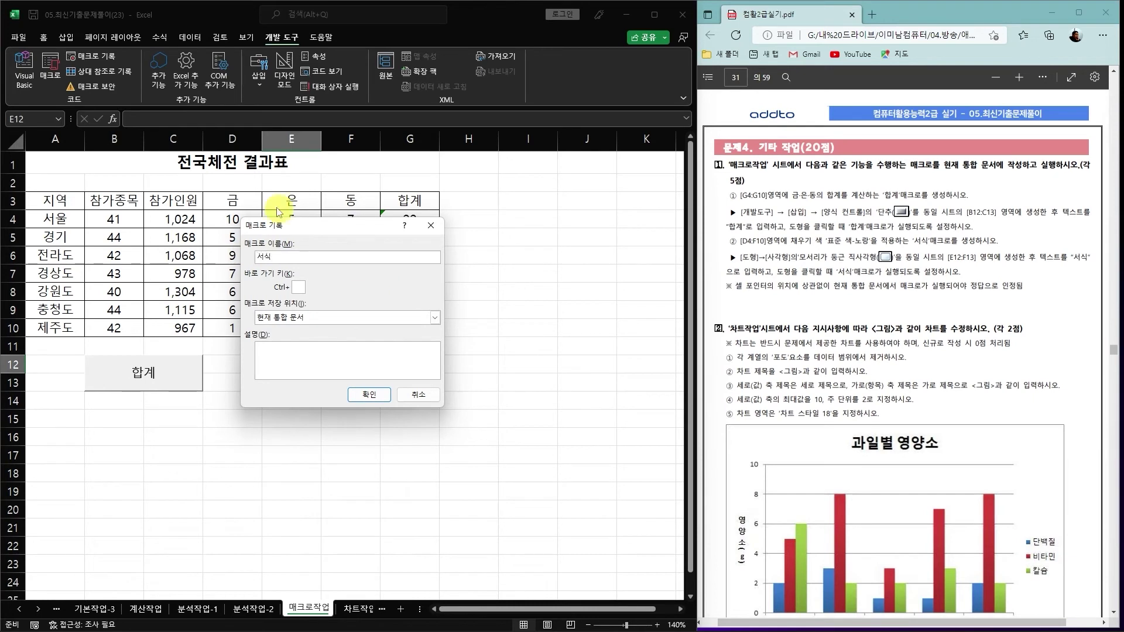
{"action": "left_click", "coordinate": [371, 396]}
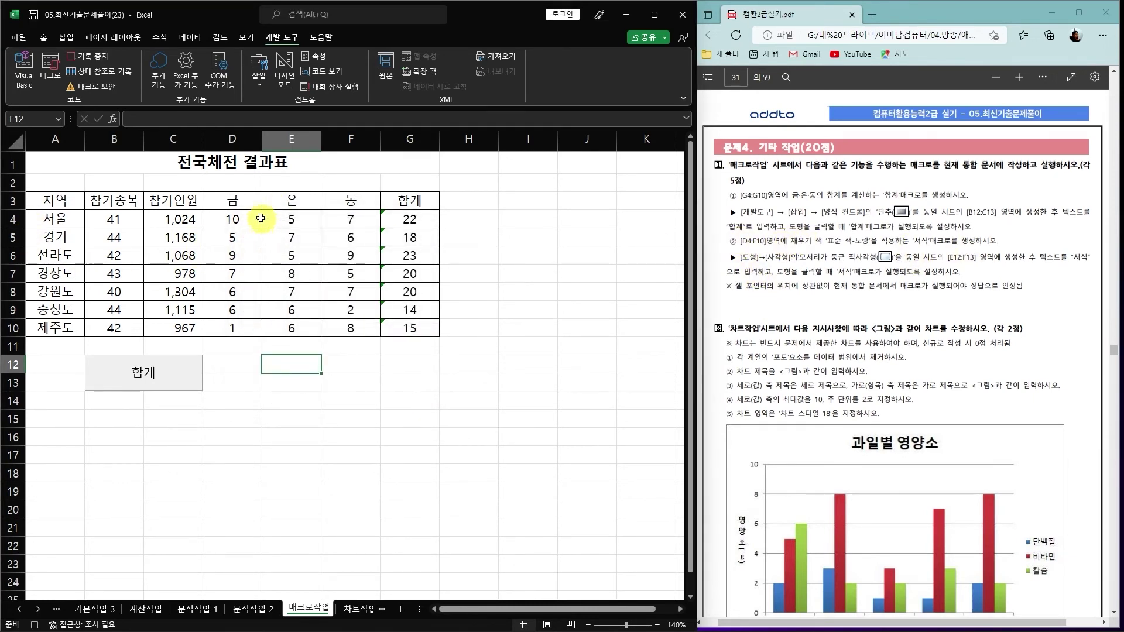
Apply the standard yellow fill to D4:F10, select a cell outside the table and stop recording the 서식 macro
{"action": "left_click_drag", "start_coordinate": [228, 218], "coordinate": [347, 324]}
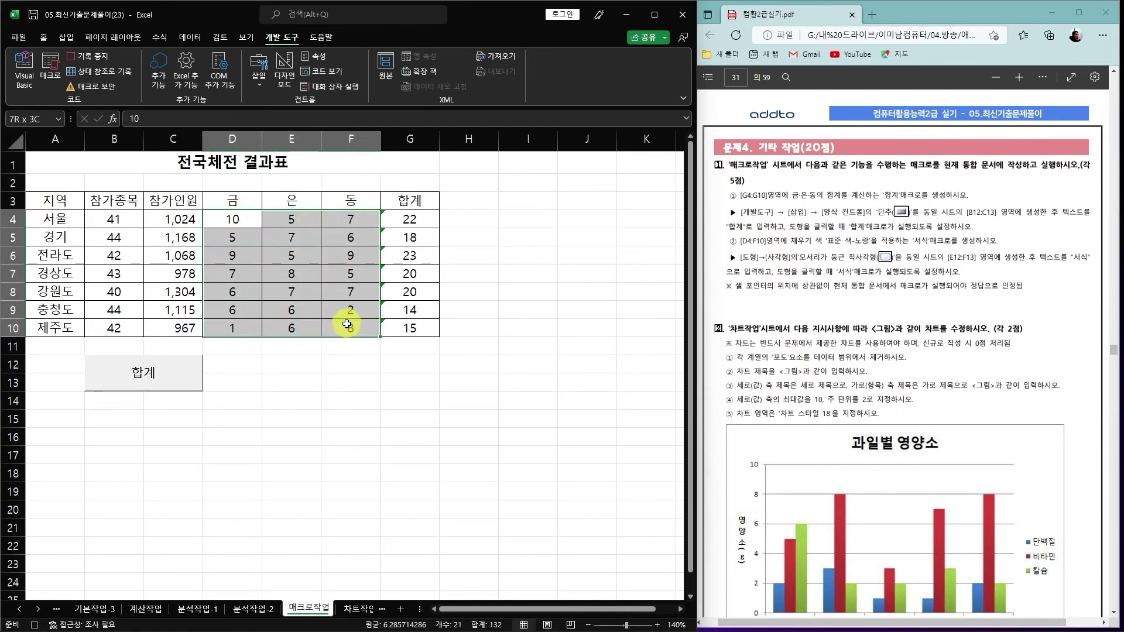
{"action": "left_click", "coordinate": [43, 38]}
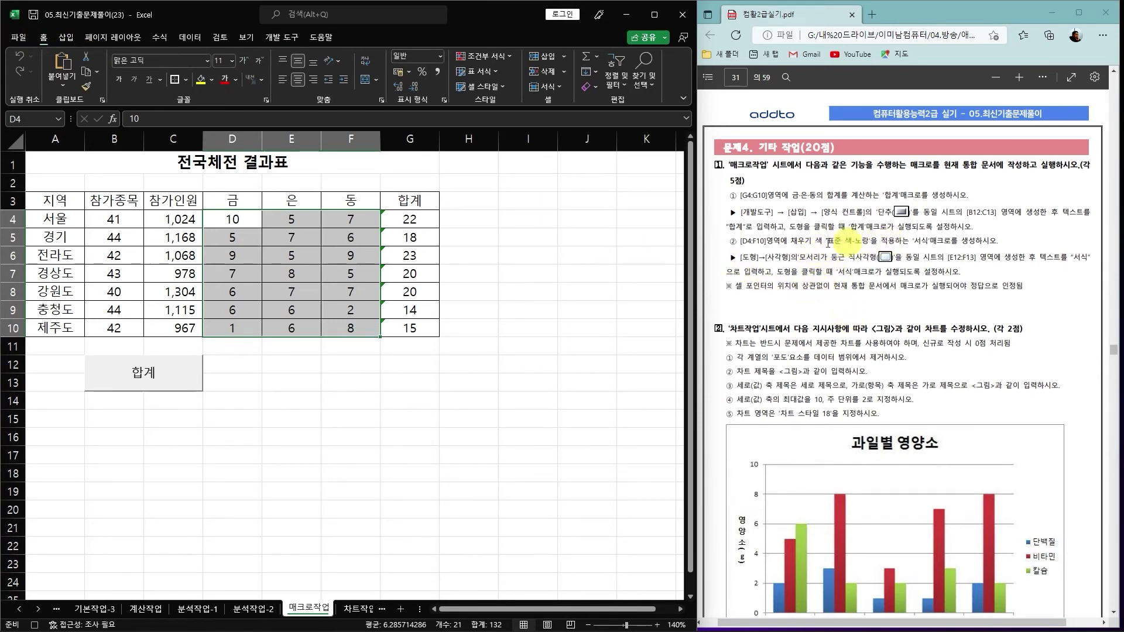
{"action": "left_click", "coordinate": [200, 80]}
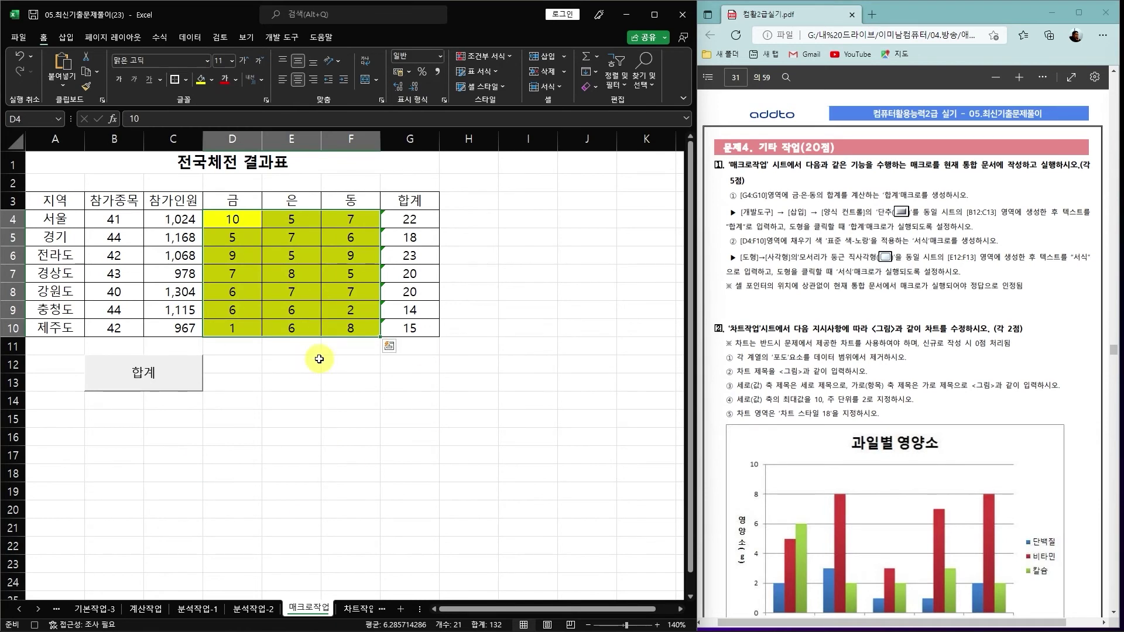
{"action": "left_click", "coordinate": [289, 364]}
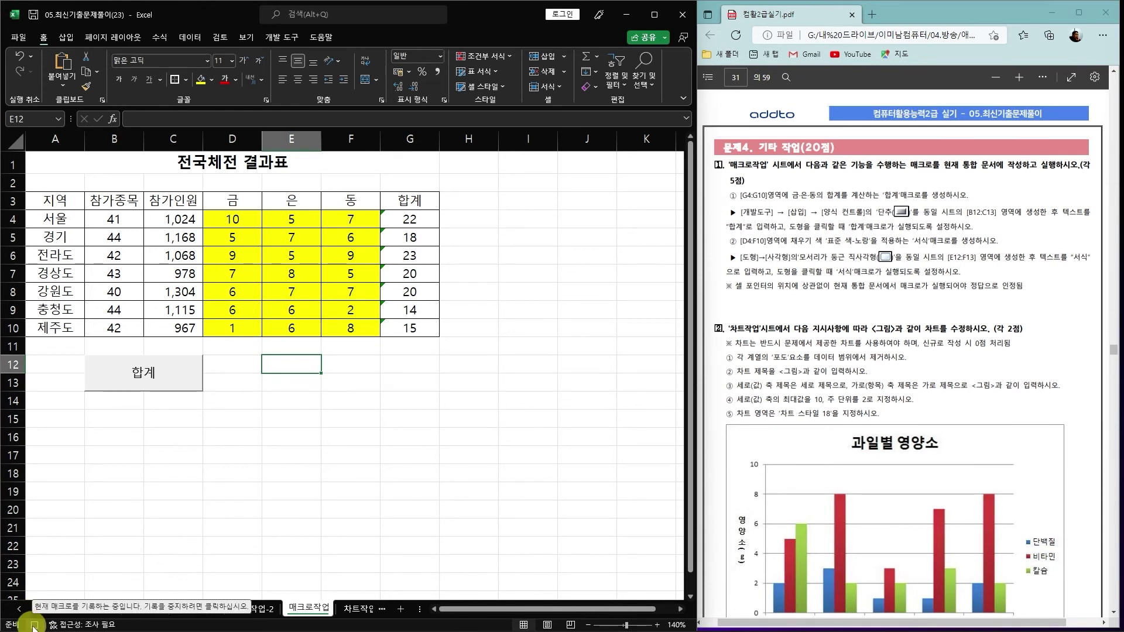
{"action": "left_click", "coordinate": [279, 37]}
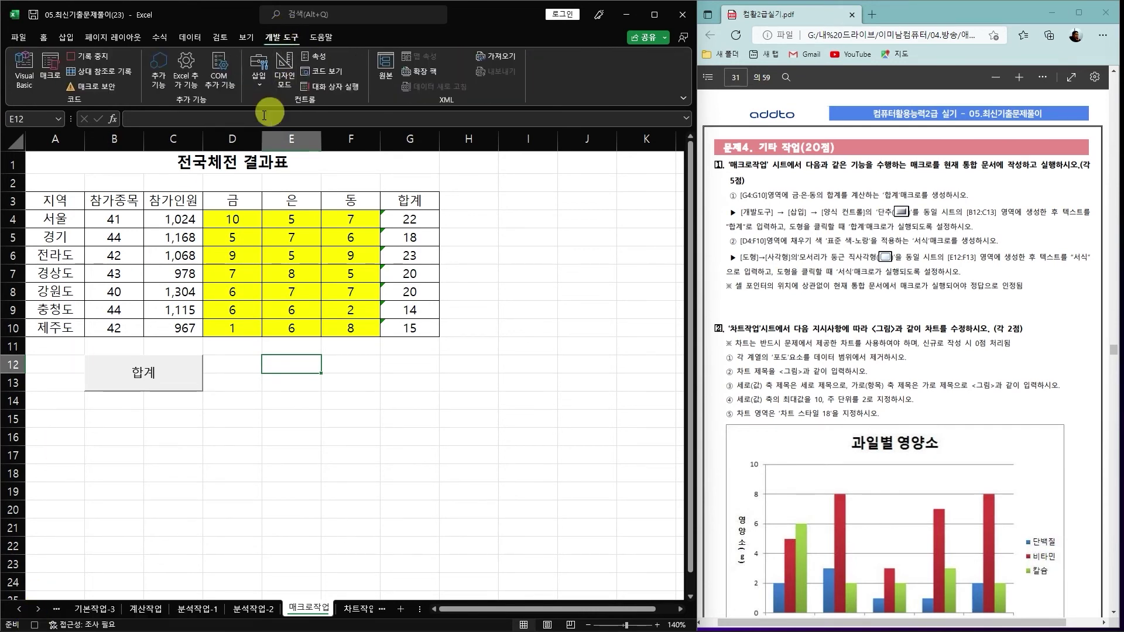
{"action": "left_click", "coordinate": [83, 57]}
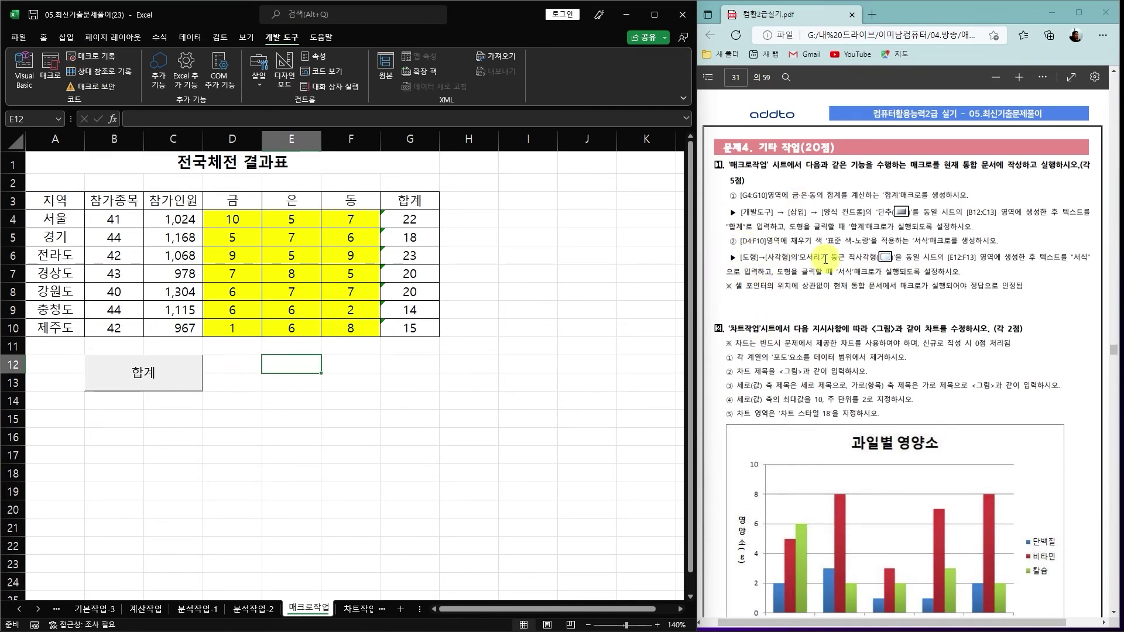
Draw a rounded rectangle shape covering the range E12:F13
{"action": "left_click", "coordinate": [64, 36]}
{"action": "left_click", "coordinate": [129, 75]}
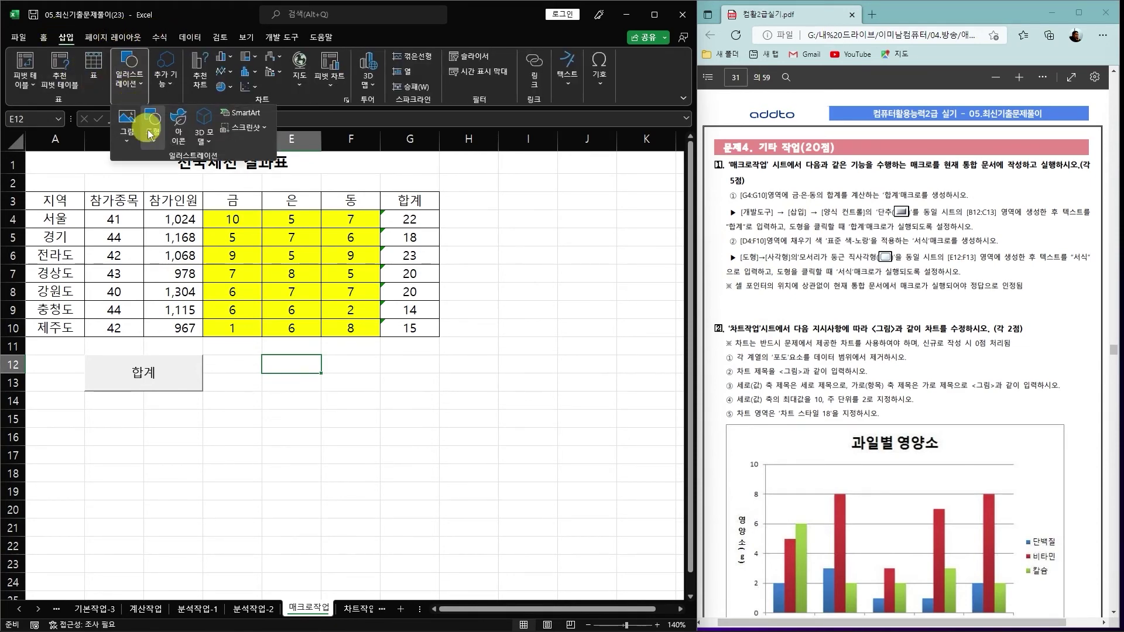
{"action": "left_click", "coordinate": [156, 144]}
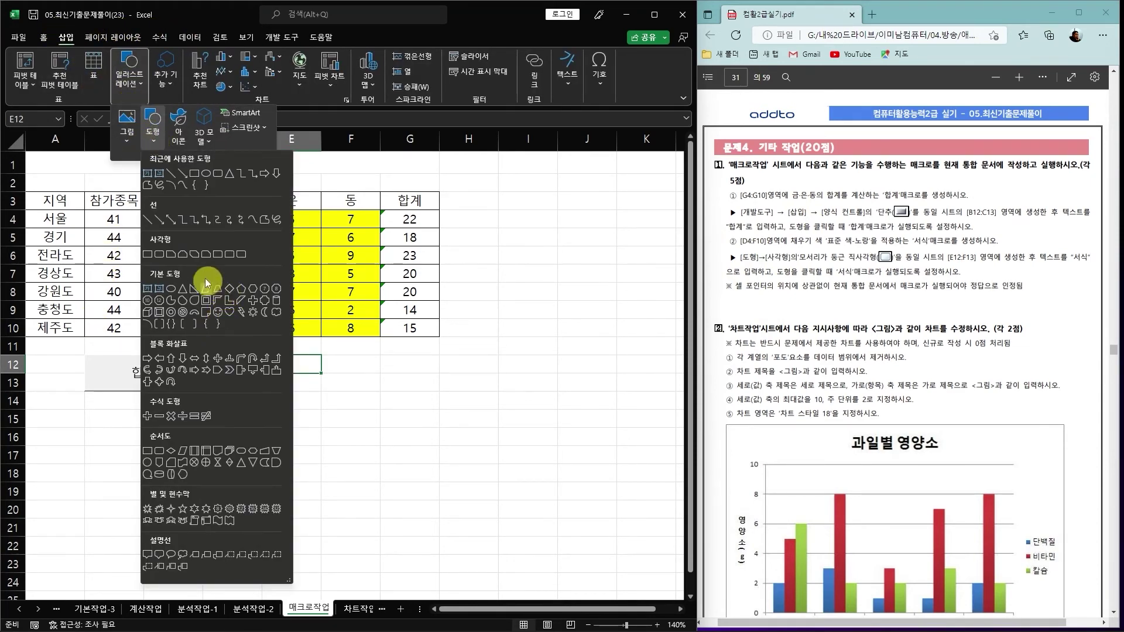
{"action": "left_click", "coordinate": [158, 254]}
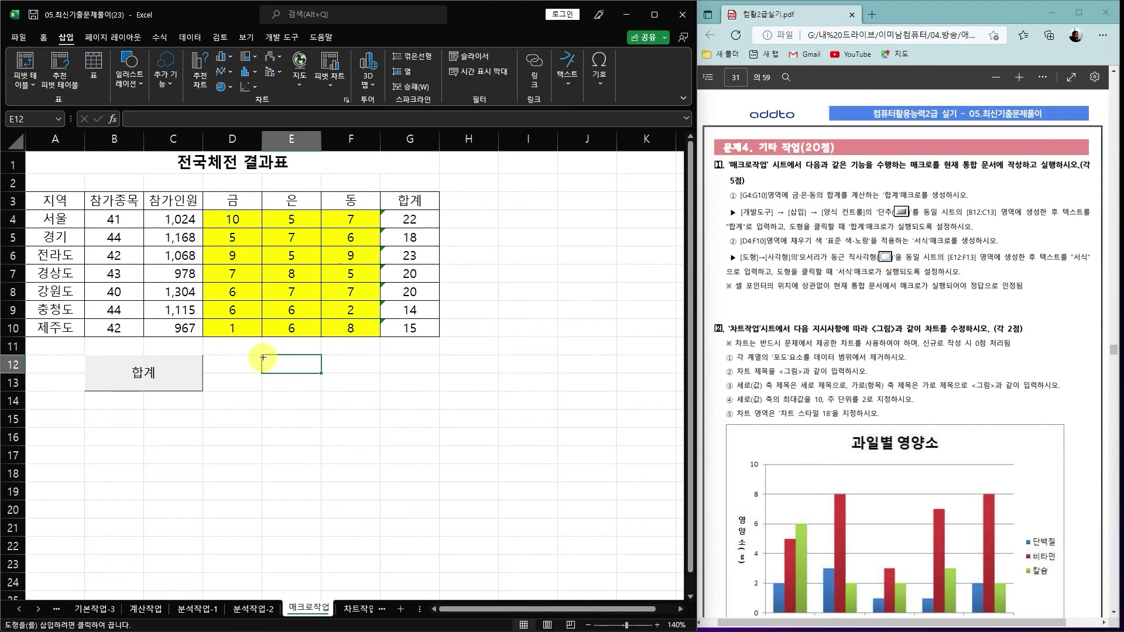
{"action": "left_click_drag", "start_coordinate": [261, 356], "coordinate": [360, 391]}
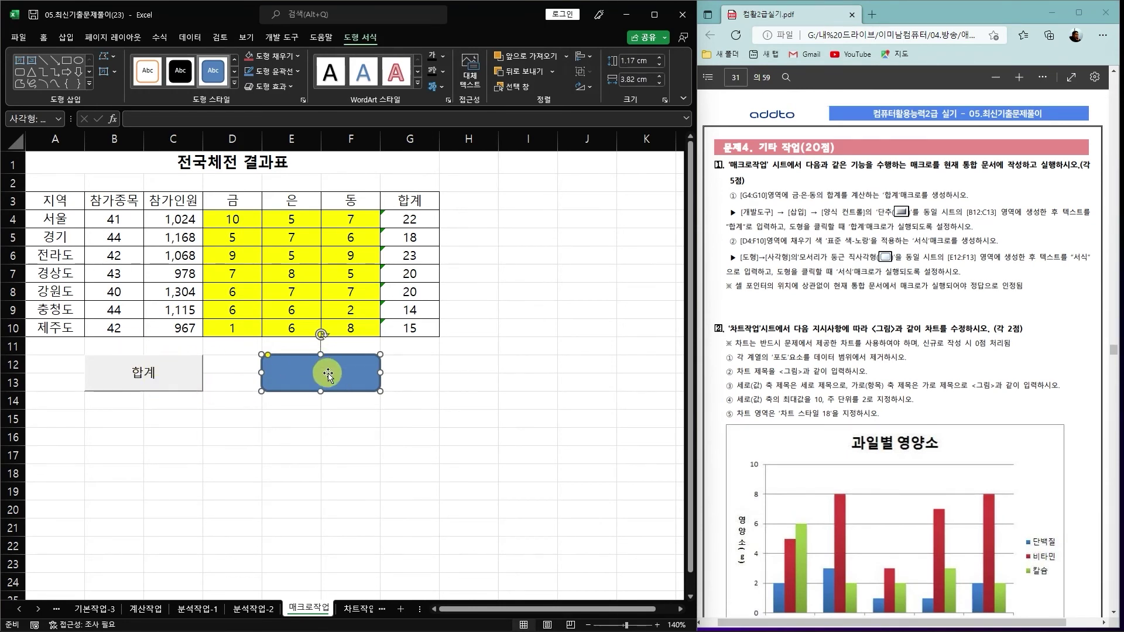
Assign the 서식 macro to the rounded rectangle and enter 서식 as its text
{"action": "right_click", "coordinate": [327, 373]}
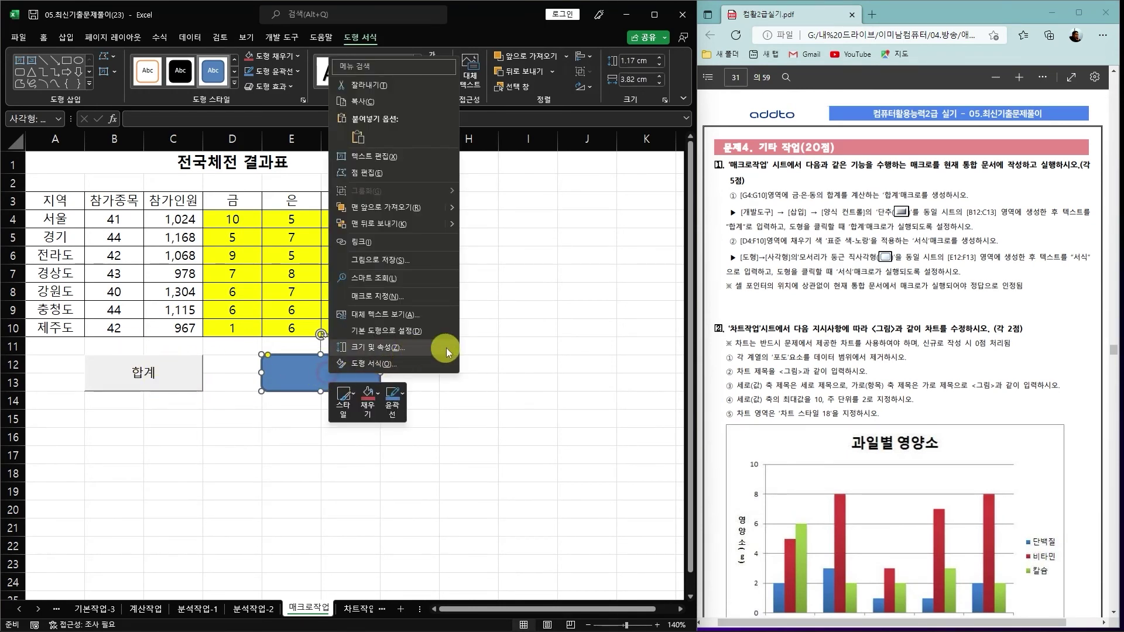
{"action": "left_click", "coordinate": [388, 297]}
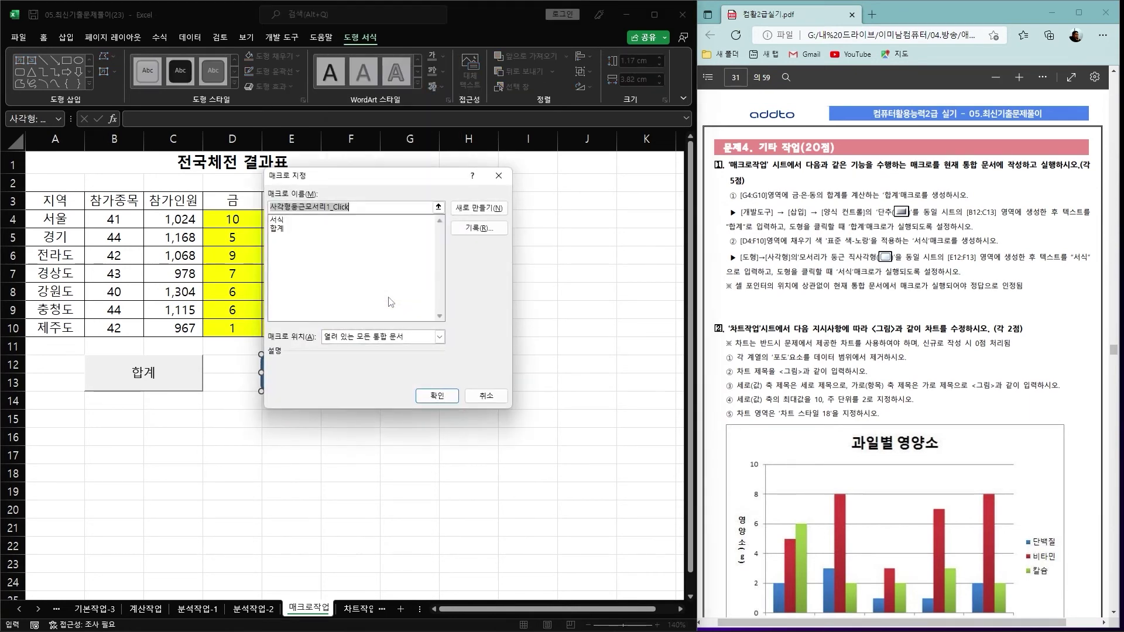
{"action": "left_click", "coordinate": [282, 221]}
{"action": "left_click", "coordinate": [443, 399]}
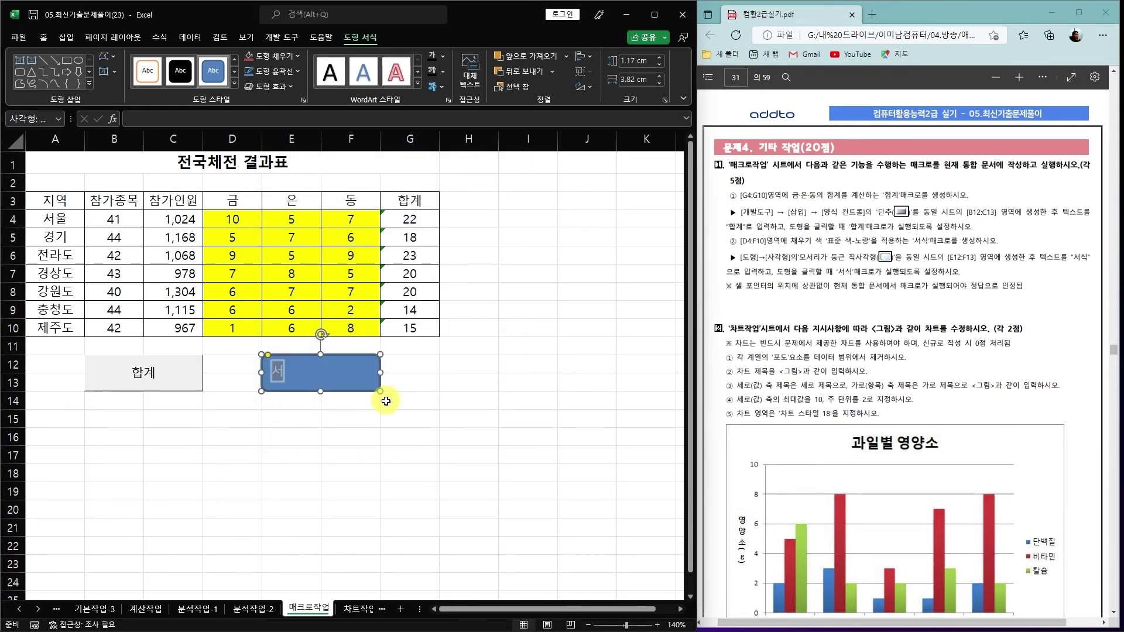
{"action": "left_click_drag", "start_coordinate": [378, 439], "coordinate": [384, 437]}
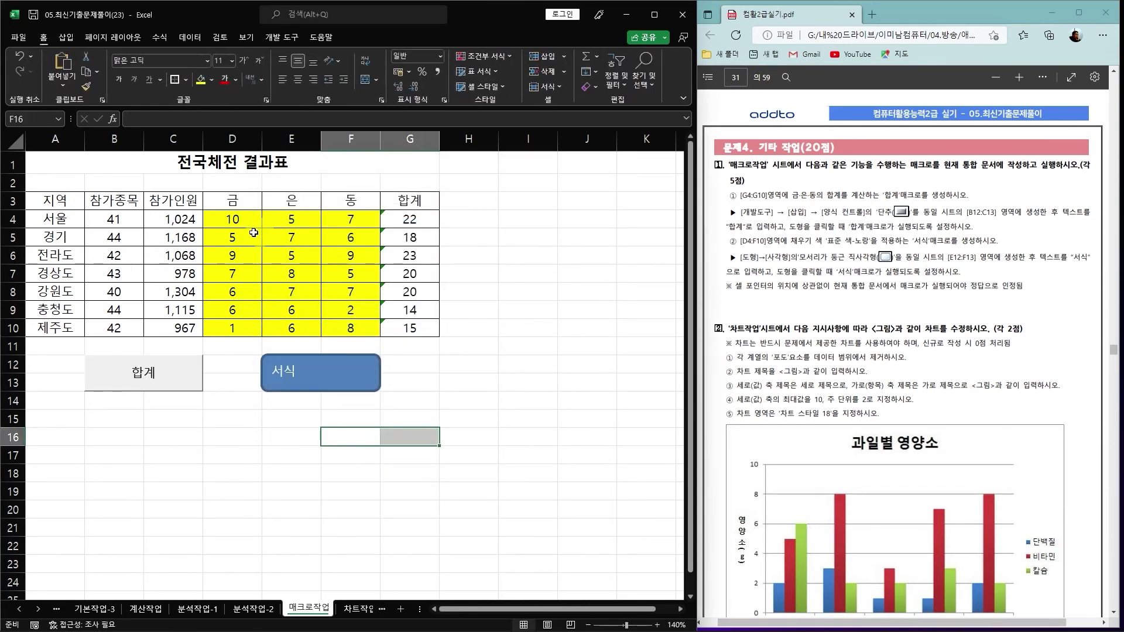
Fill the range D4:F10 with a blue theme color in place of the yellow
{"action": "left_click_drag", "start_coordinate": [234, 220], "coordinate": [351, 331]}
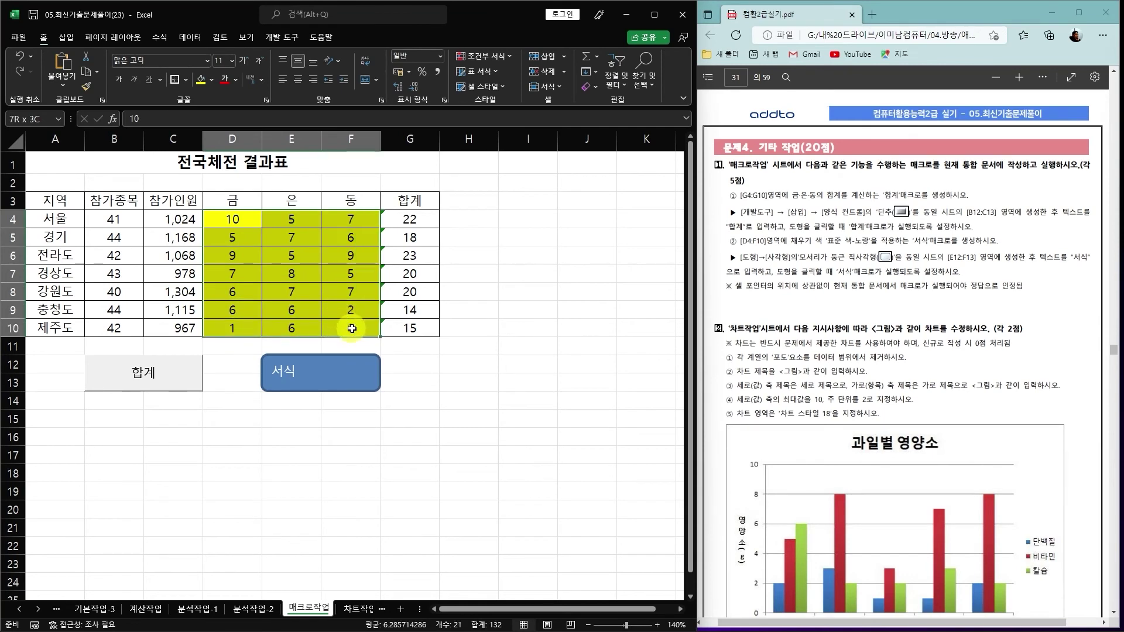
{"action": "left_click", "coordinate": [210, 82]}
{"action": "left_click", "coordinate": [241, 138]}
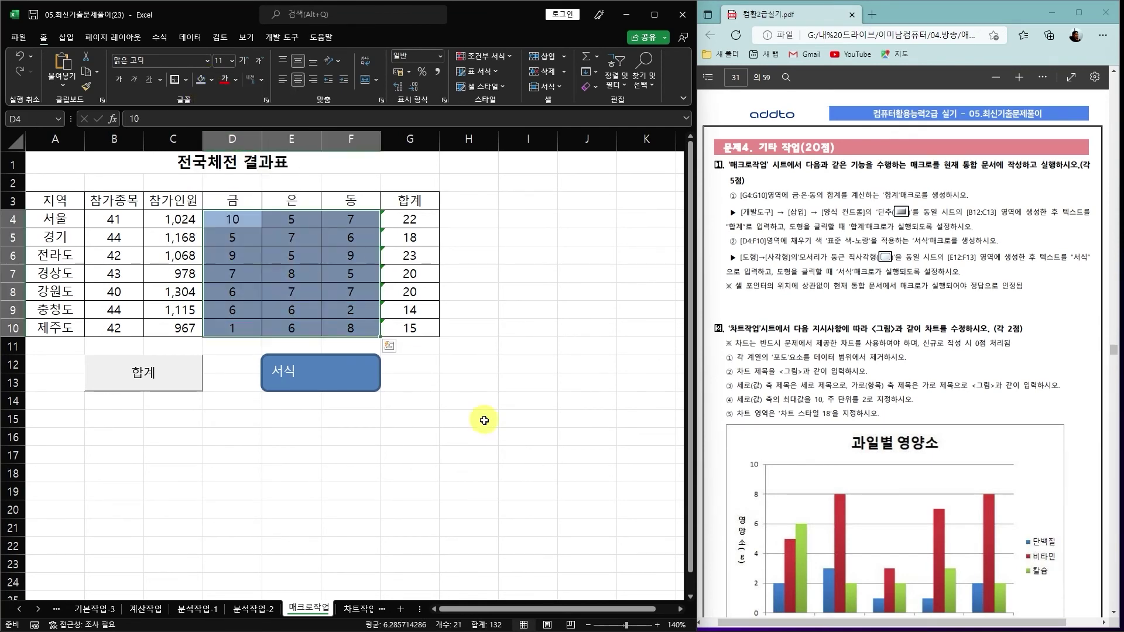
{"action": "left_click", "coordinate": [484, 419]}
Clear the totals in G4:G10 and run the 합계 and 서식 macros from their button and shape
{"action": "left_click_drag", "start_coordinate": [412, 219], "coordinate": [420, 334]}
{"action": "key", "text": "Delete"}
{"action": "left_click", "coordinate": [141, 388]}
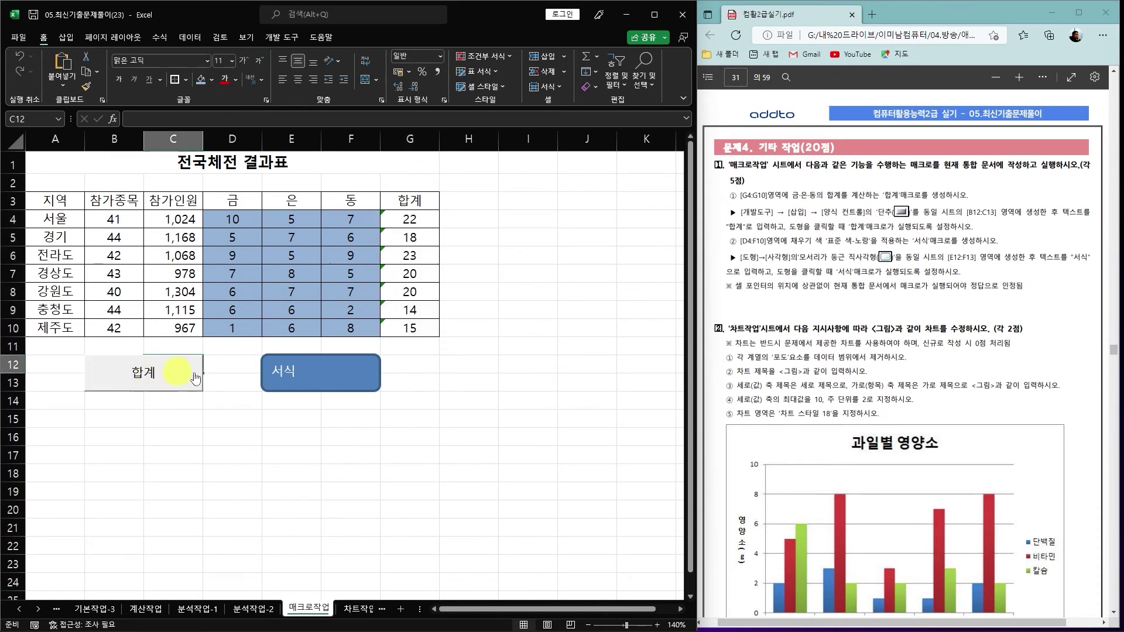
{"action": "left_click", "coordinate": [326, 378]}
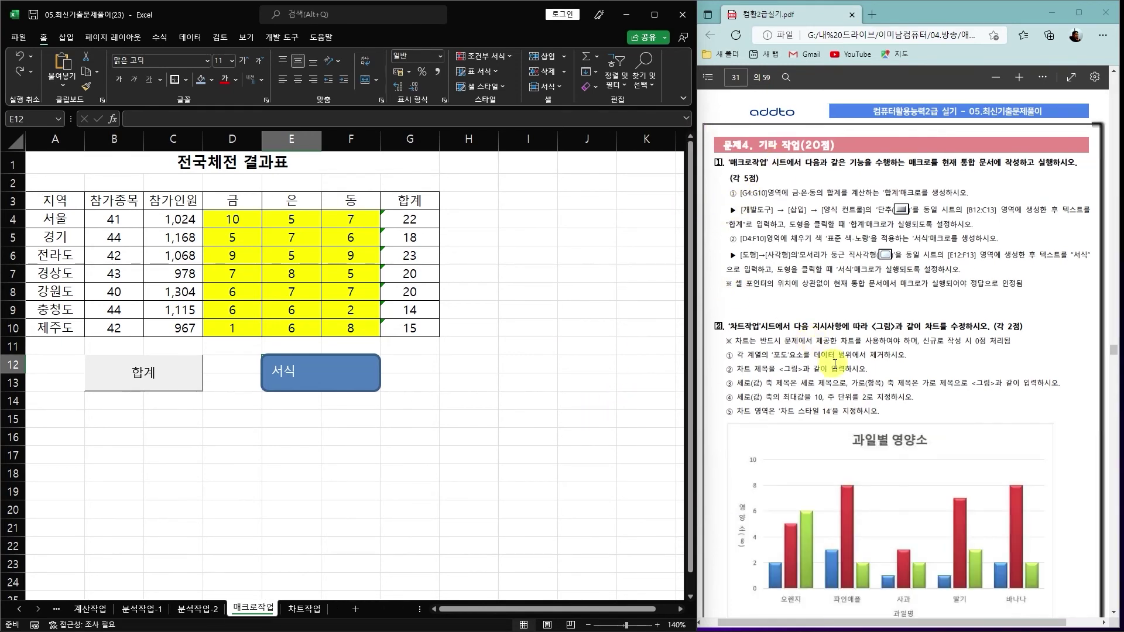
Bring the 차트작업 task instructions into view in the PDF and open the 차트작업 sheet with no chart selected
{"action": "scroll", "coordinate": [833, 364], "scroll_direction": "down", "scroll_amount": 3}
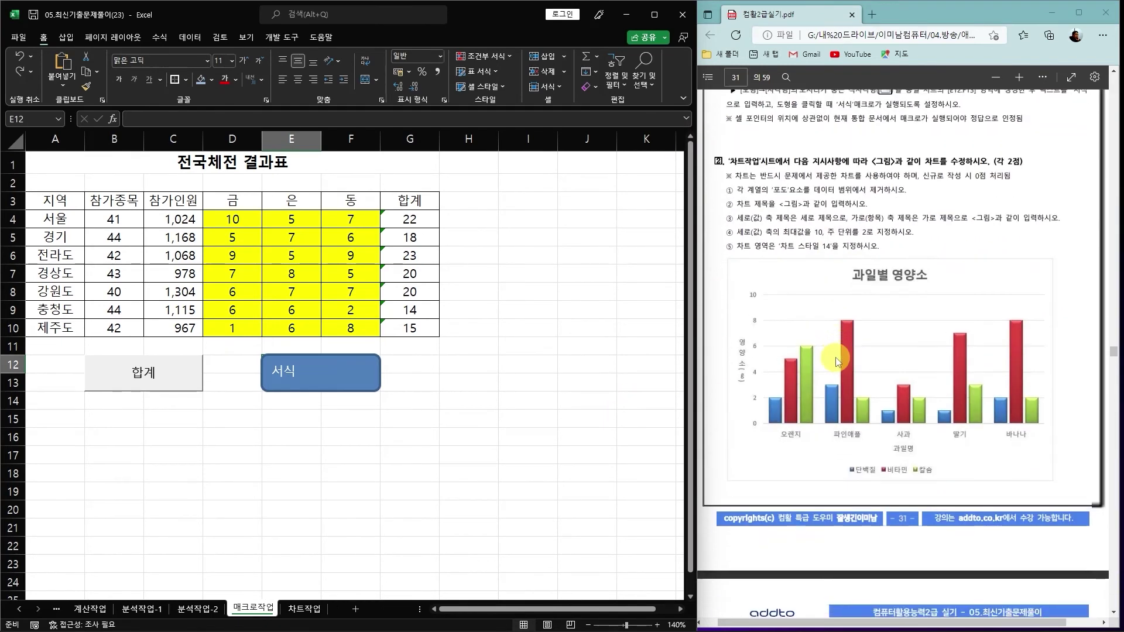
{"action": "left_click", "coordinate": [314, 612]}
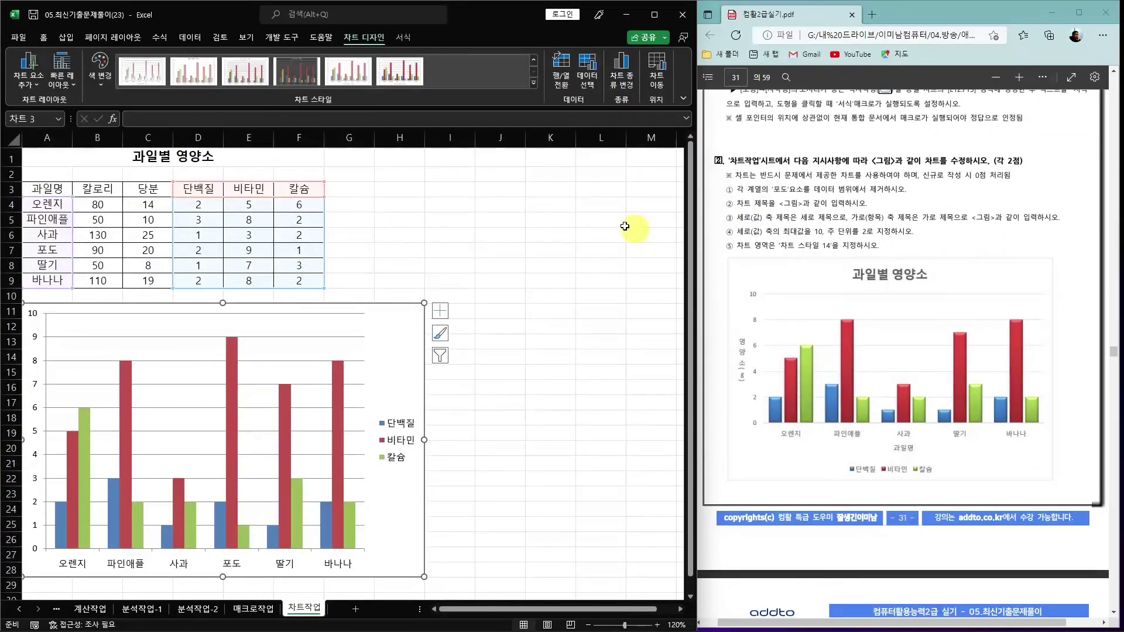
{"action": "left_click", "coordinate": [389, 234]}
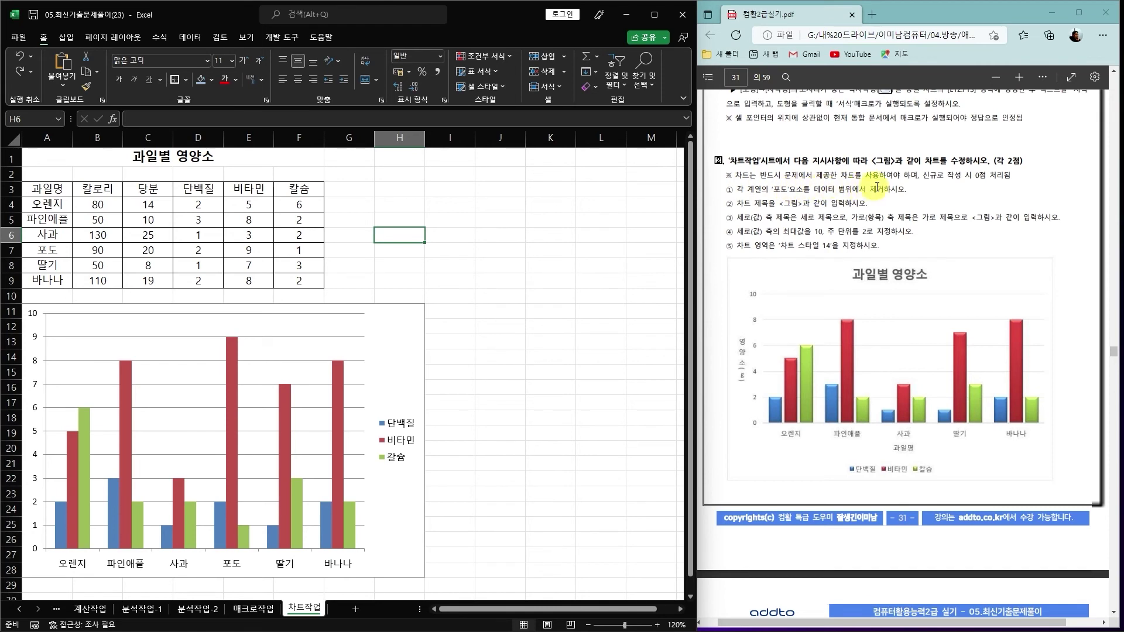
Try shrinking the chart's data range so it ends at row 7, and extend it back to row 9
{"action": "left_click", "coordinate": [412, 334]}
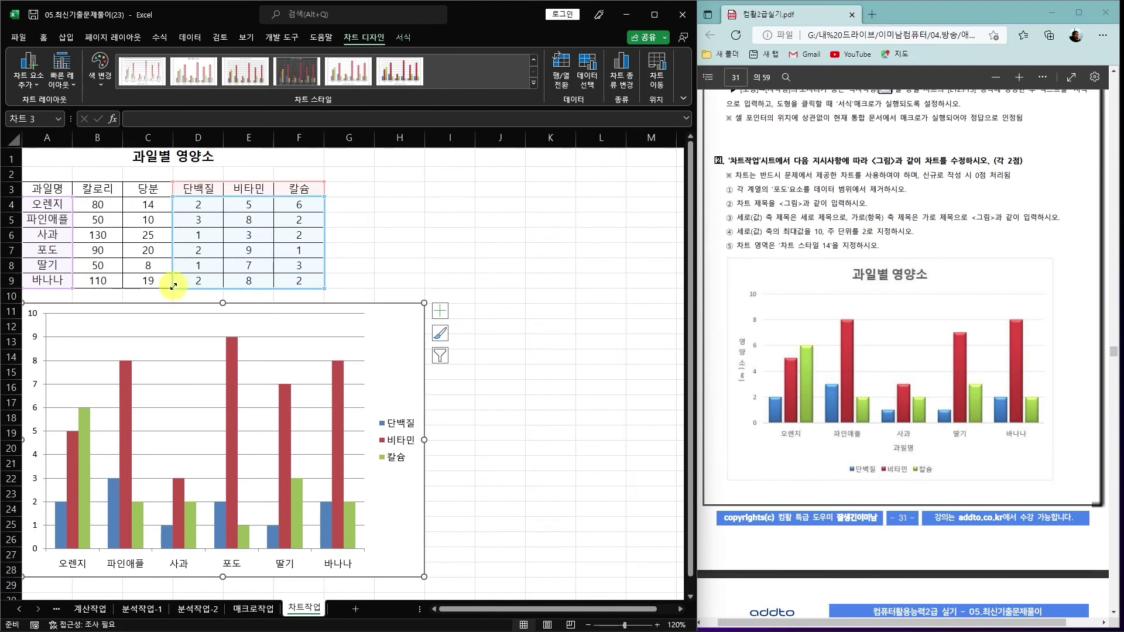
{"action": "left_click_drag", "start_coordinate": [173, 286], "coordinate": [173, 260]}
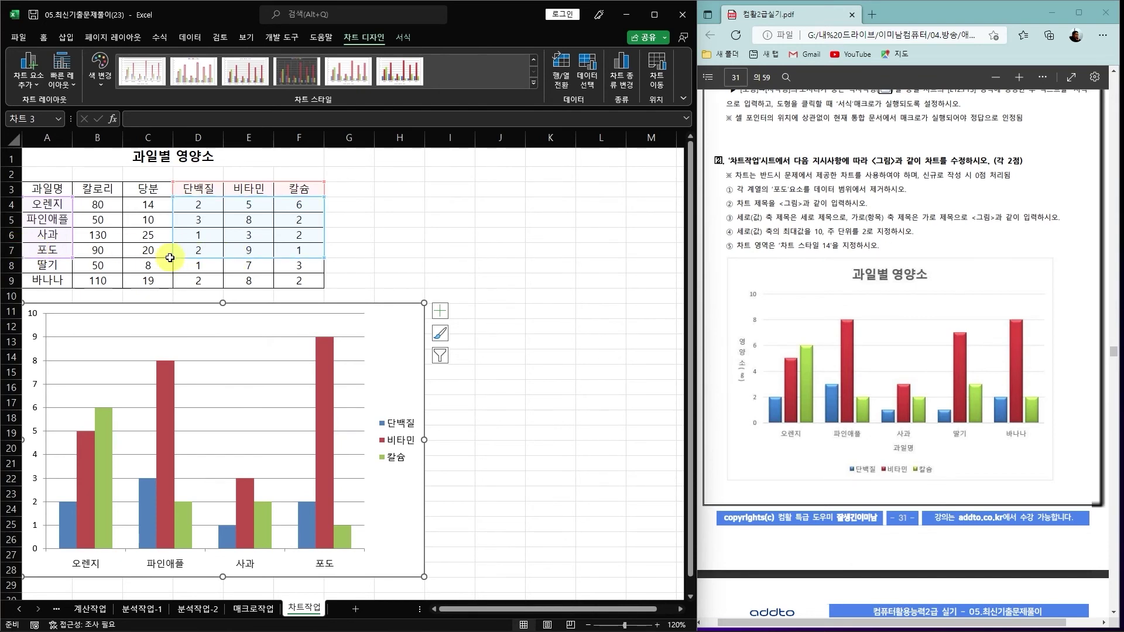
{"action": "left_click_drag", "start_coordinate": [173, 257], "coordinate": [174, 292]}
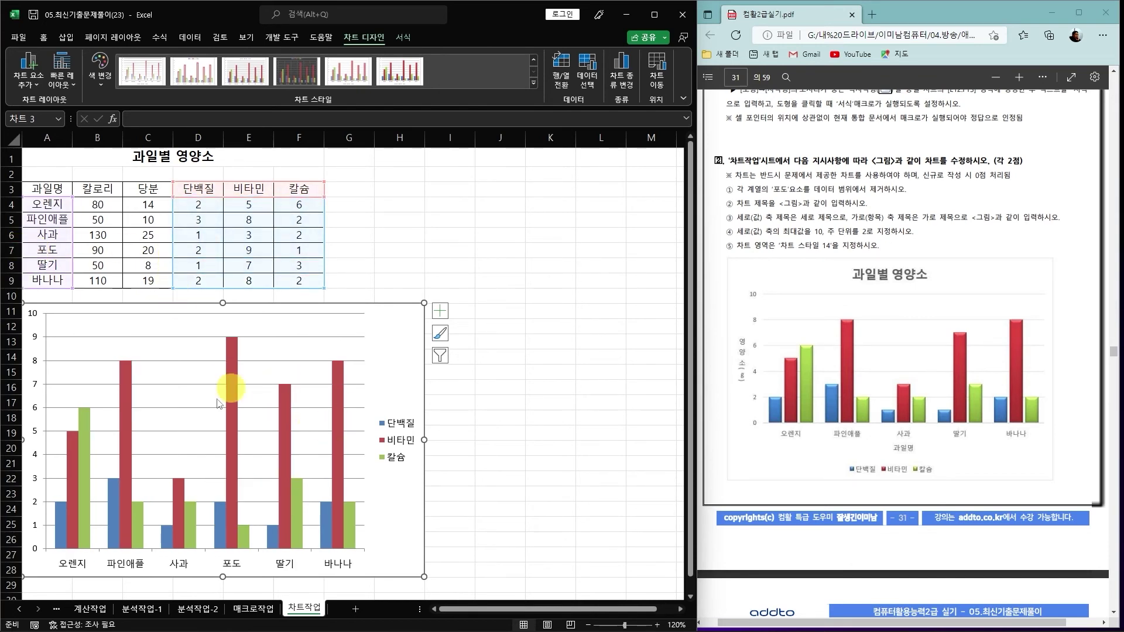
Remove 포도 from the chart's data source by switching rows and columns, deleting that series and switching back
{"action": "right_click", "coordinate": [398, 325]}
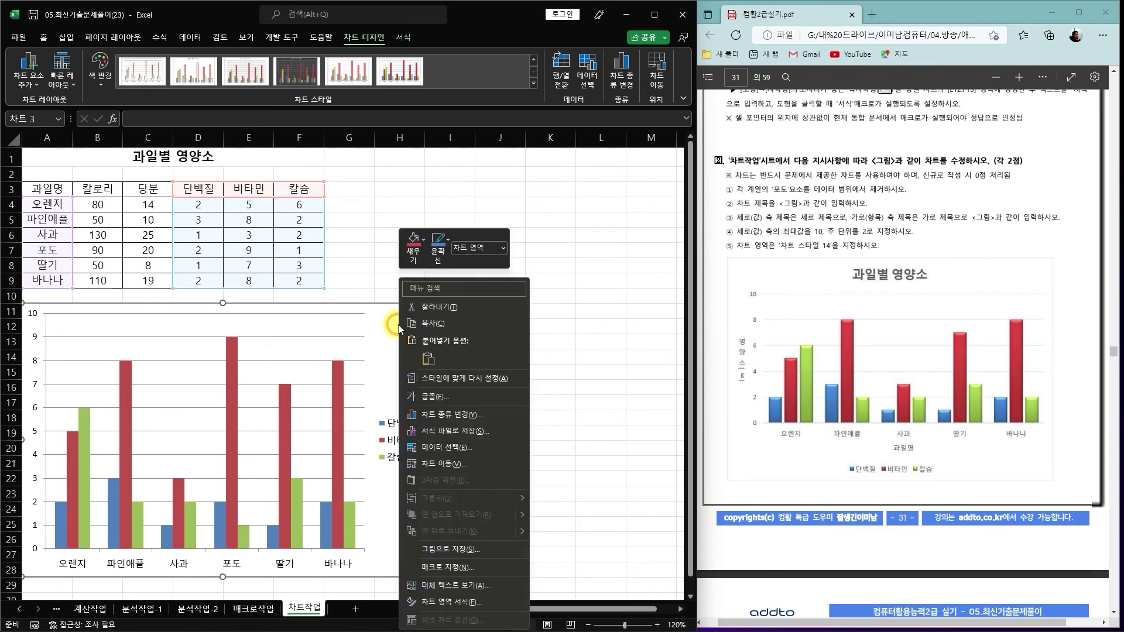
{"action": "left_click", "coordinate": [449, 448]}
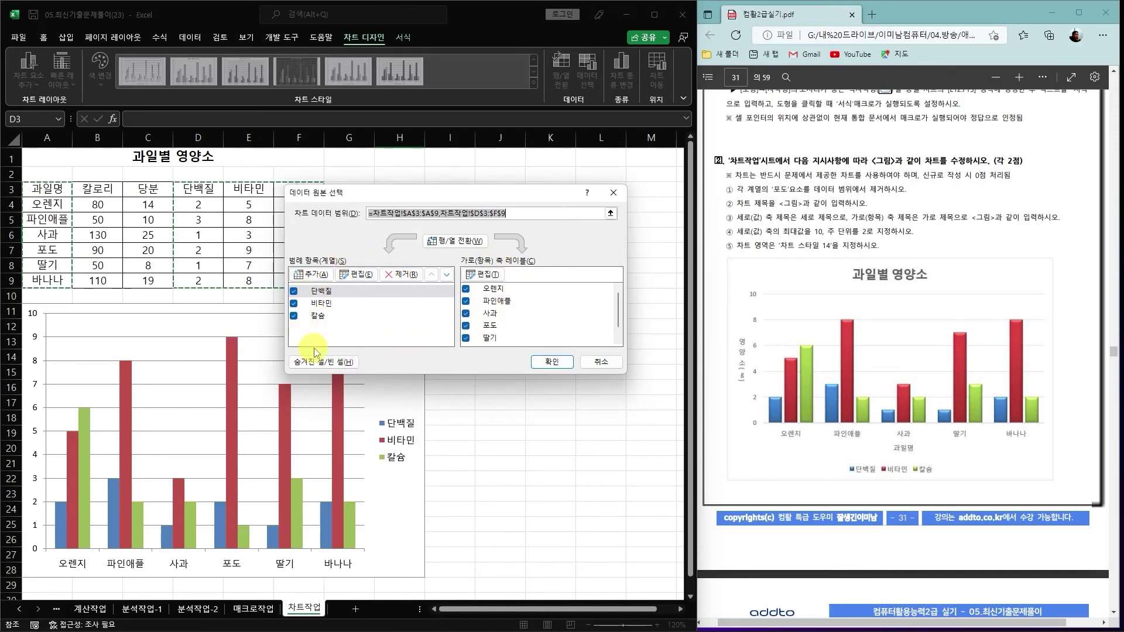
{"action": "left_click", "coordinate": [453, 243]}
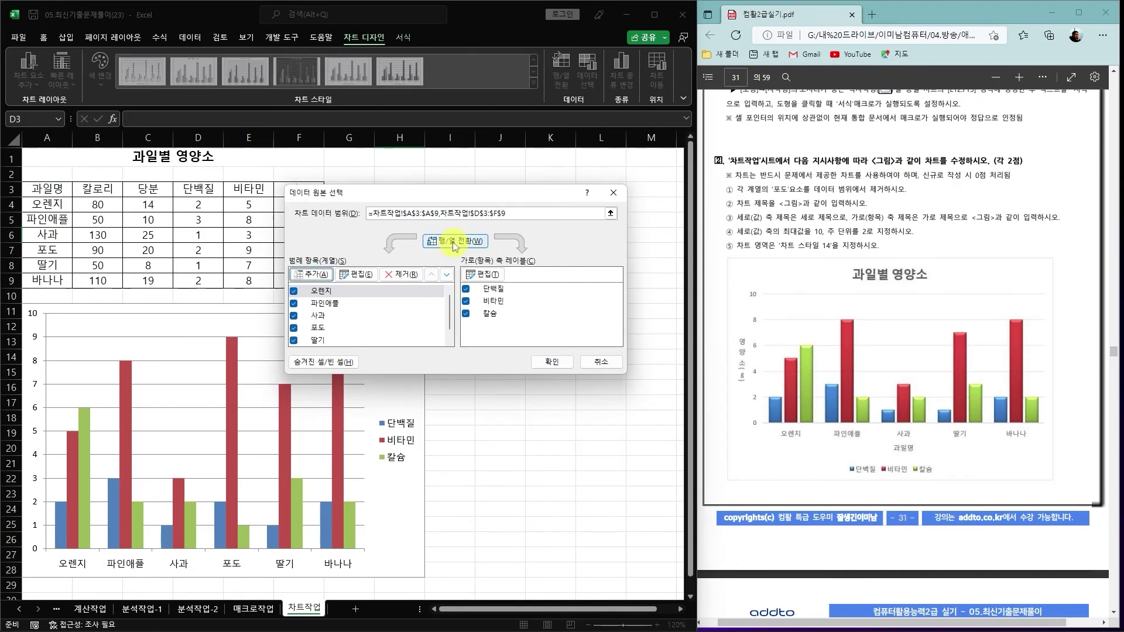
{"action": "left_click", "coordinate": [321, 328]}
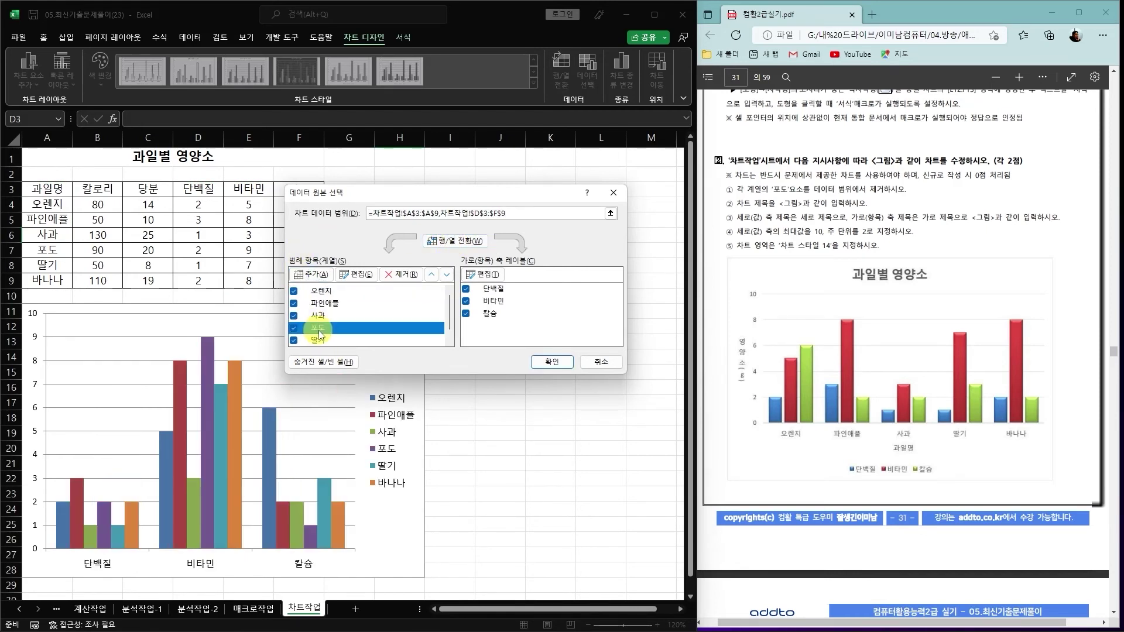
{"action": "left_click", "coordinate": [396, 275]}
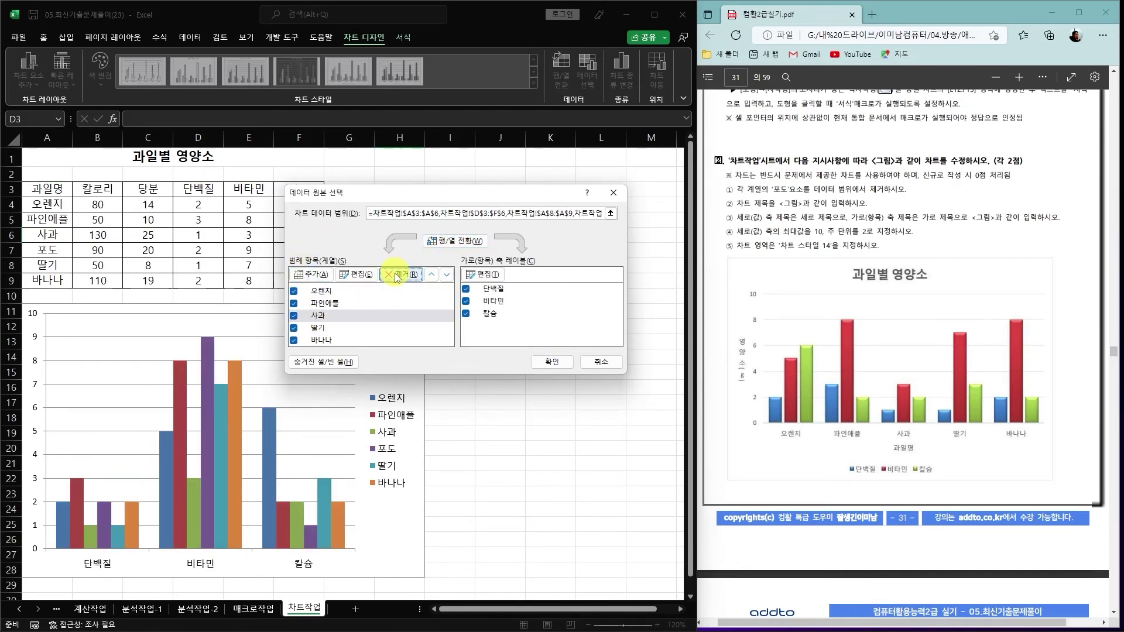
{"action": "left_click", "coordinate": [455, 242]}
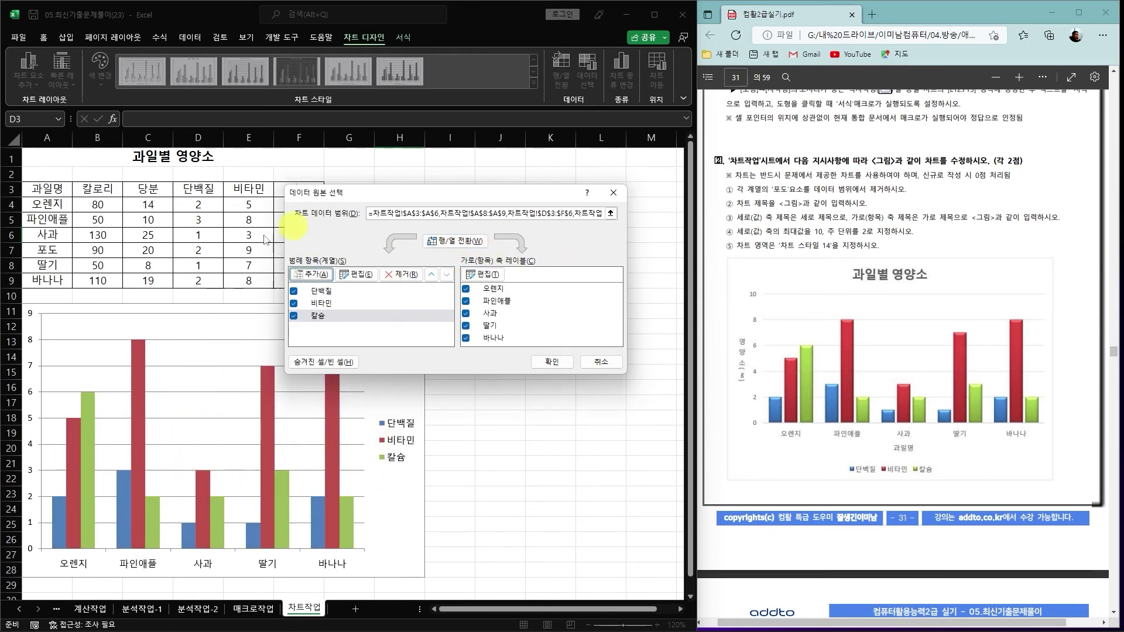
{"action": "left_click", "coordinate": [553, 363]}
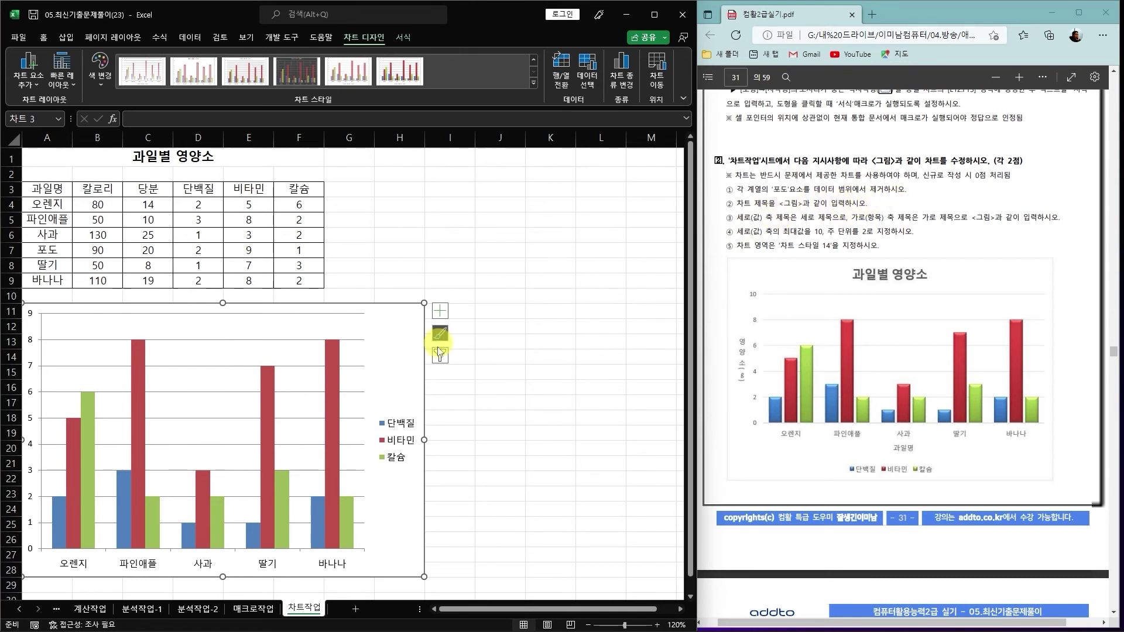
Add a chart title above the chart and set its text to 과일별 영양소
{"action": "left_click", "coordinate": [447, 235]}
{"action": "left_click", "coordinate": [407, 343]}
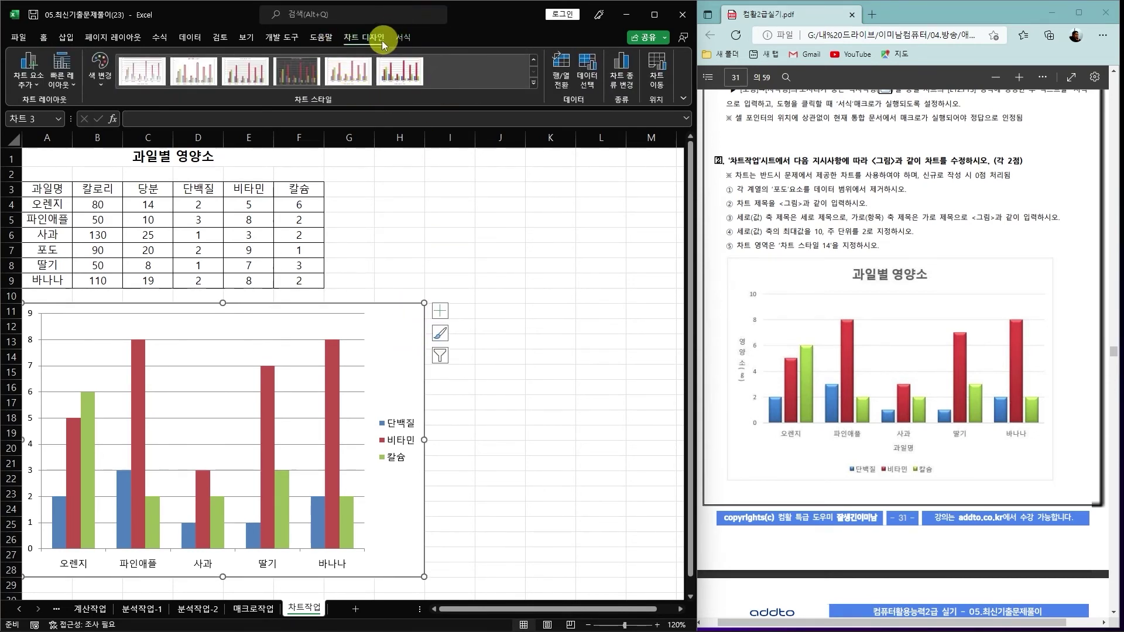
{"action": "left_click", "coordinate": [30, 85]}
{"action": "mouse_move", "coordinate": [54, 136]}
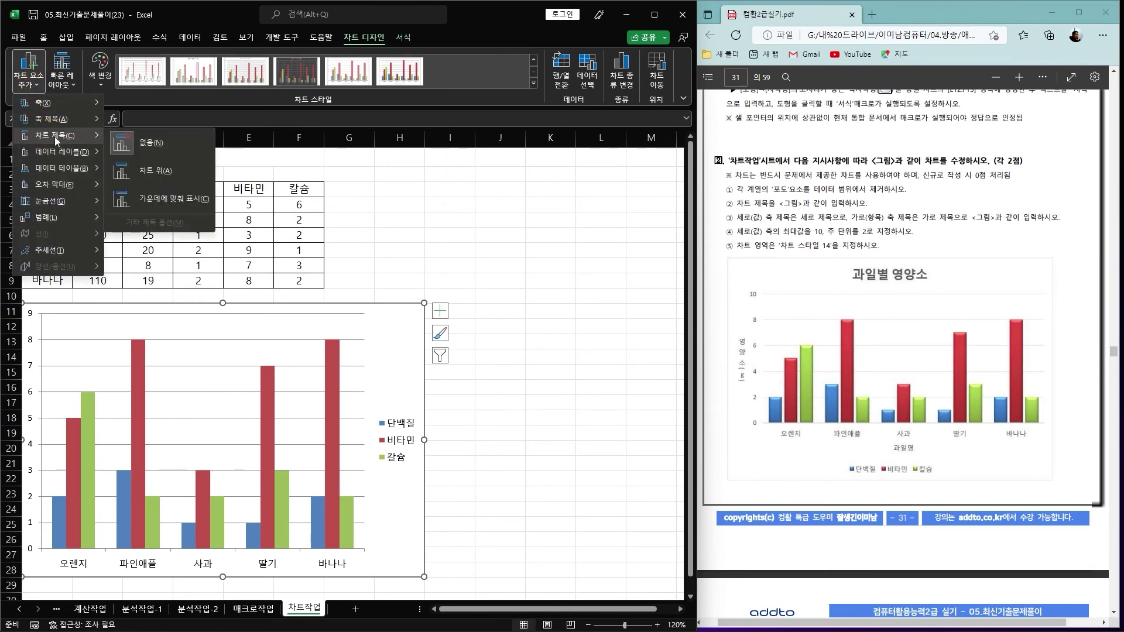
{"action": "left_click", "coordinate": [174, 168]}
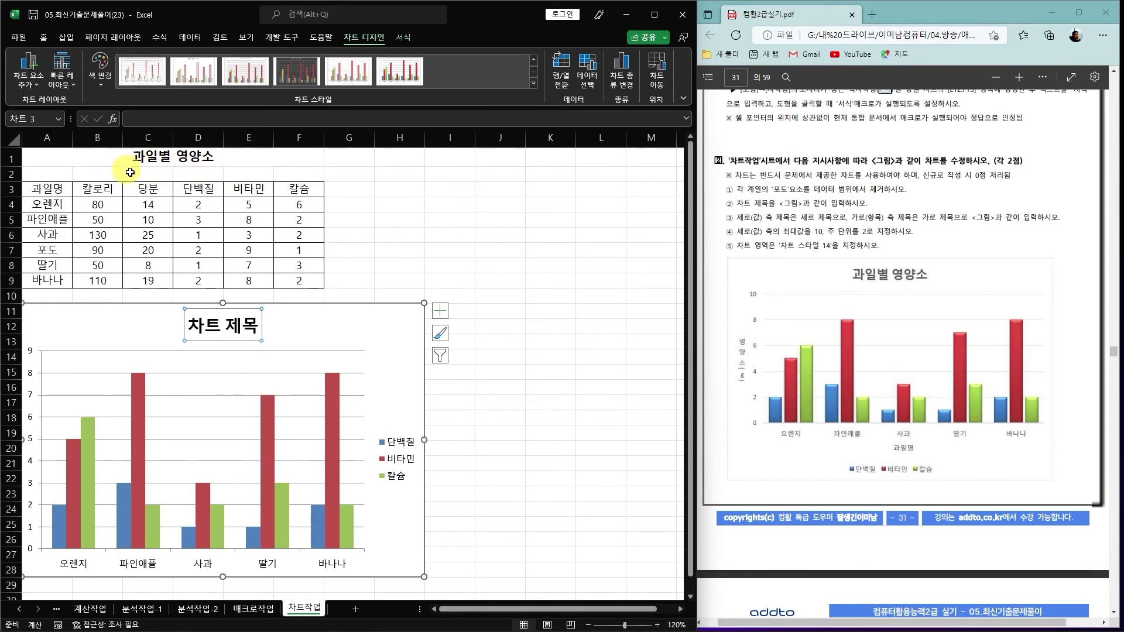
{"action": "left_click", "coordinate": [169, 120]}
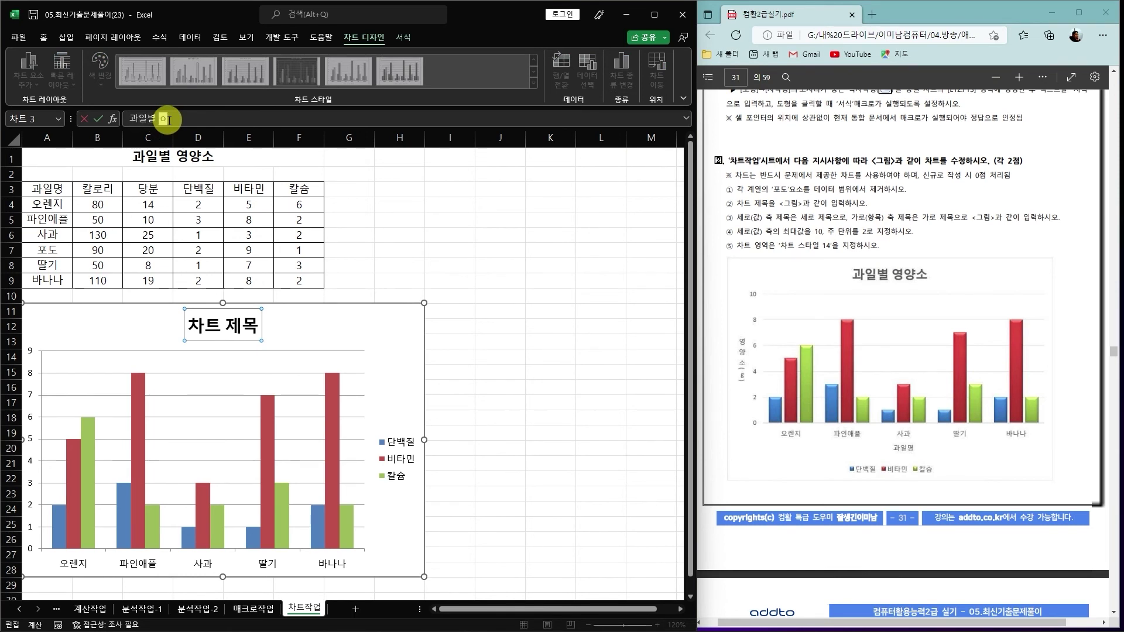
{"action": "key", "text": "Return"}
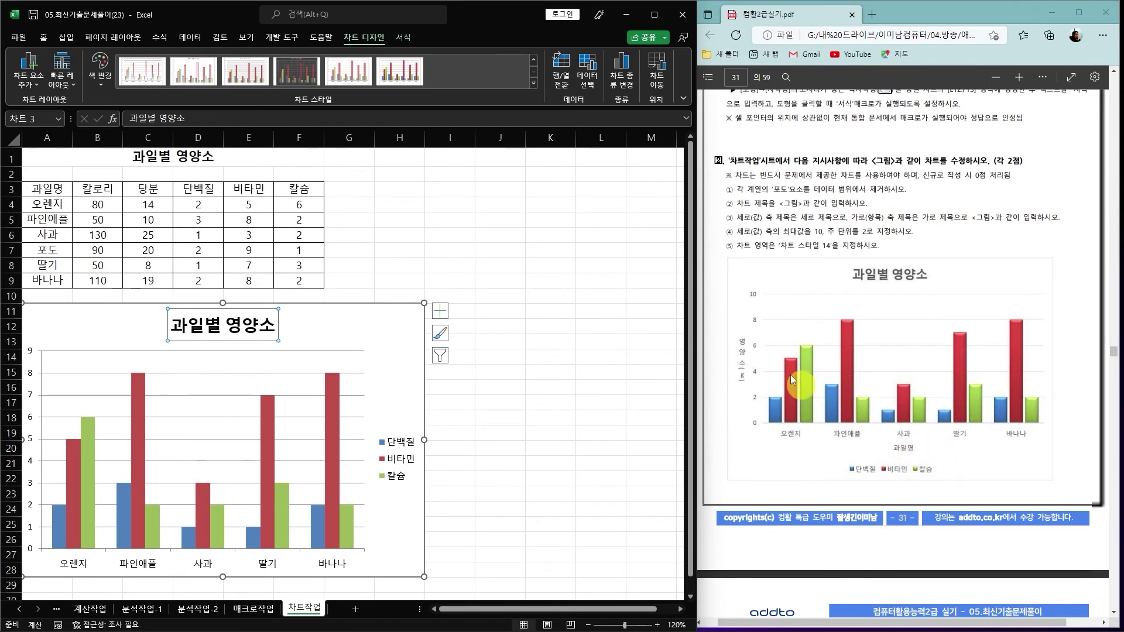
Add a primary horizontal and a primary vertical axis title to the chart
{"action": "left_click", "coordinate": [406, 326]}
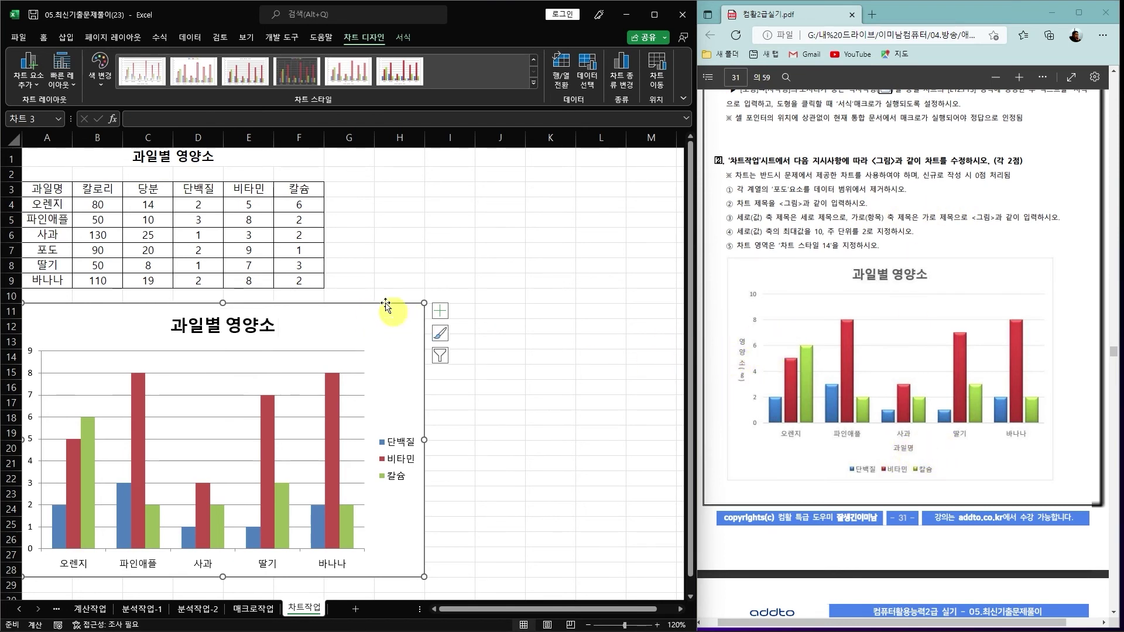
{"action": "left_click", "coordinate": [37, 87]}
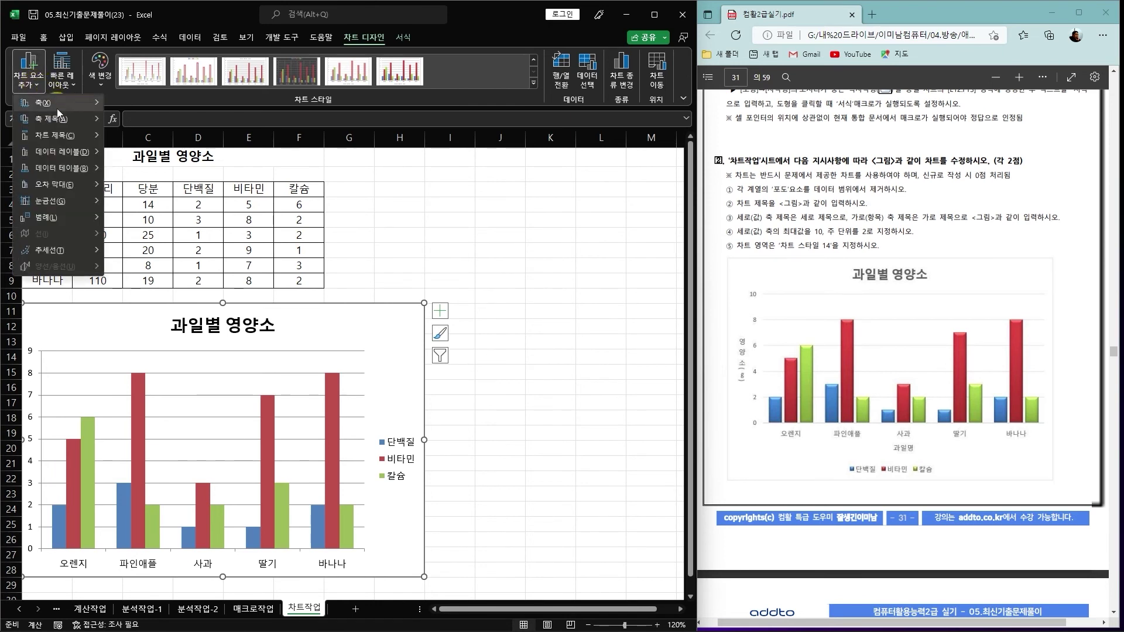
{"action": "mouse_move", "coordinate": [53, 121]}
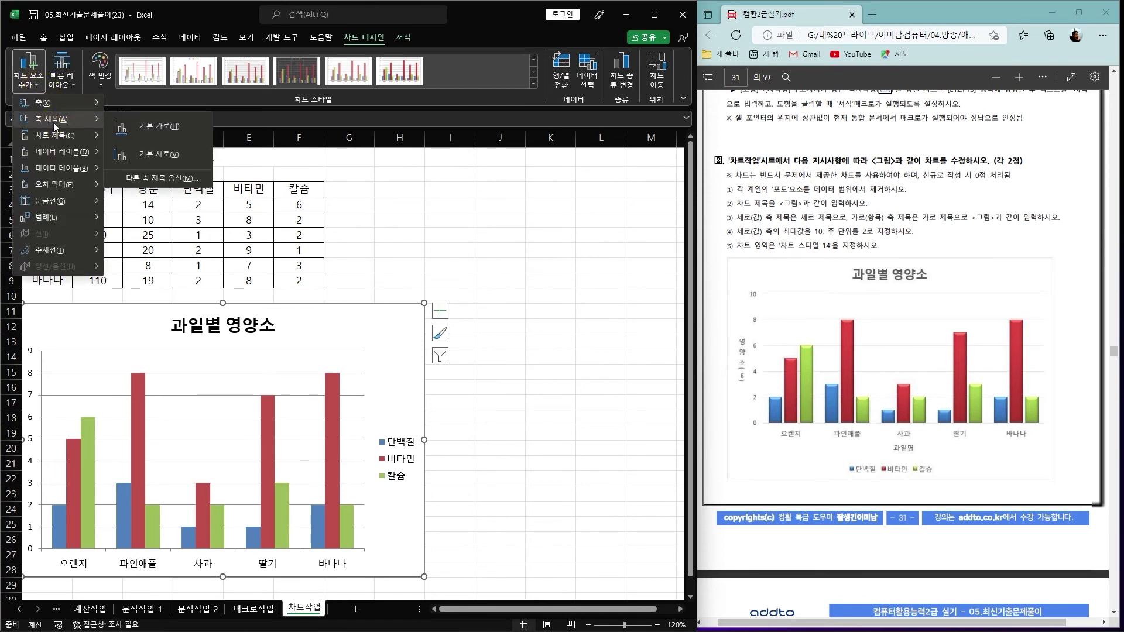
{"action": "left_click", "coordinate": [148, 127]}
{"action": "left_click", "coordinate": [36, 85]}
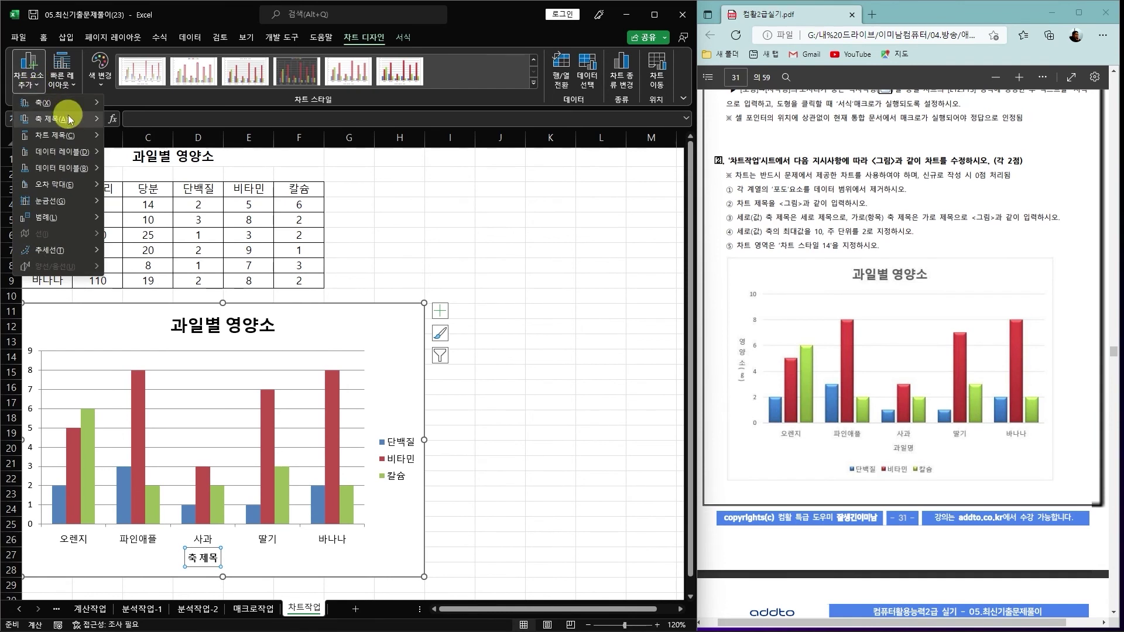
{"action": "mouse_move", "coordinate": [68, 117]}
{"action": "left_click", "coordinate": [168, 155]}
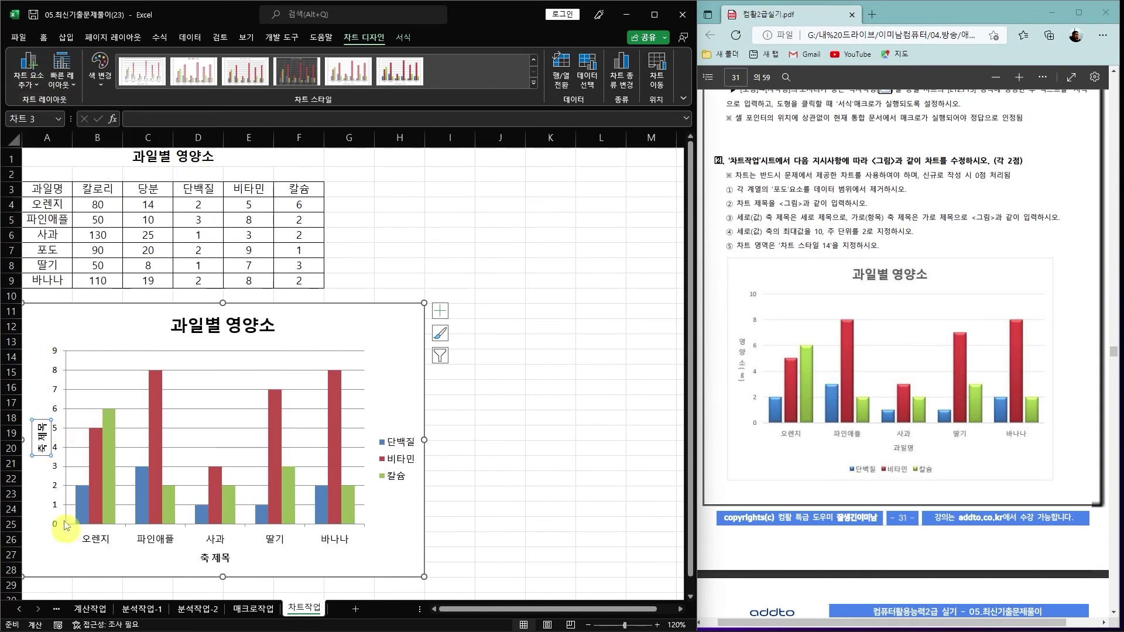
Set the horizontal axis title to 과일명 and the vertical axis title to 영양소(g)
{"action": "left_click", "coordinate": [217, 558]}
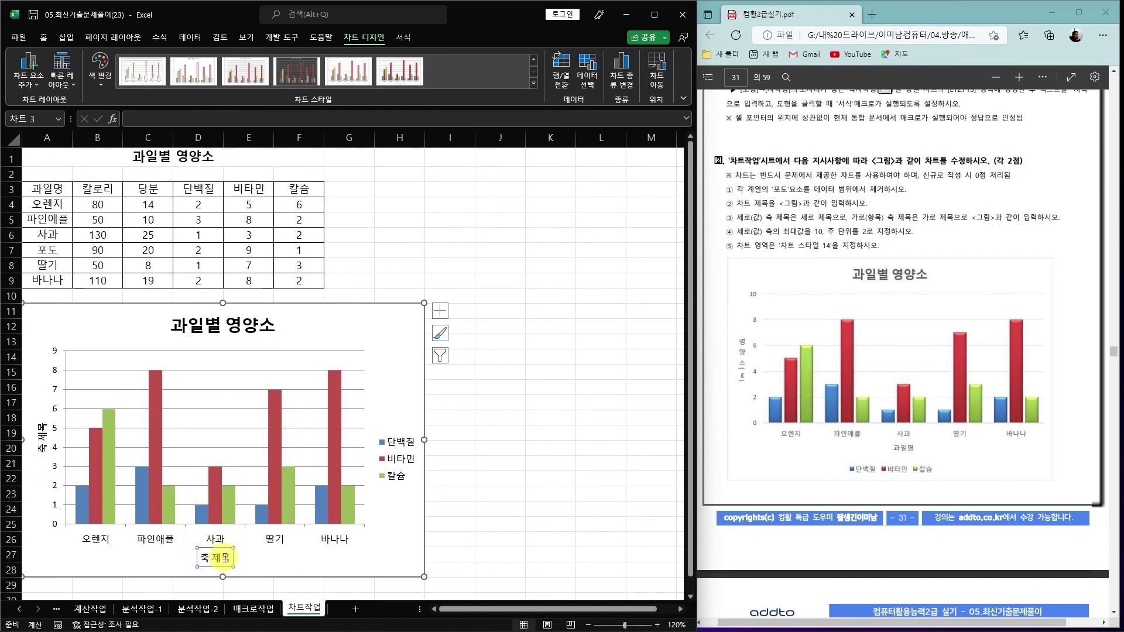
{"action": "left_click", "coordinate": [179, 117]}
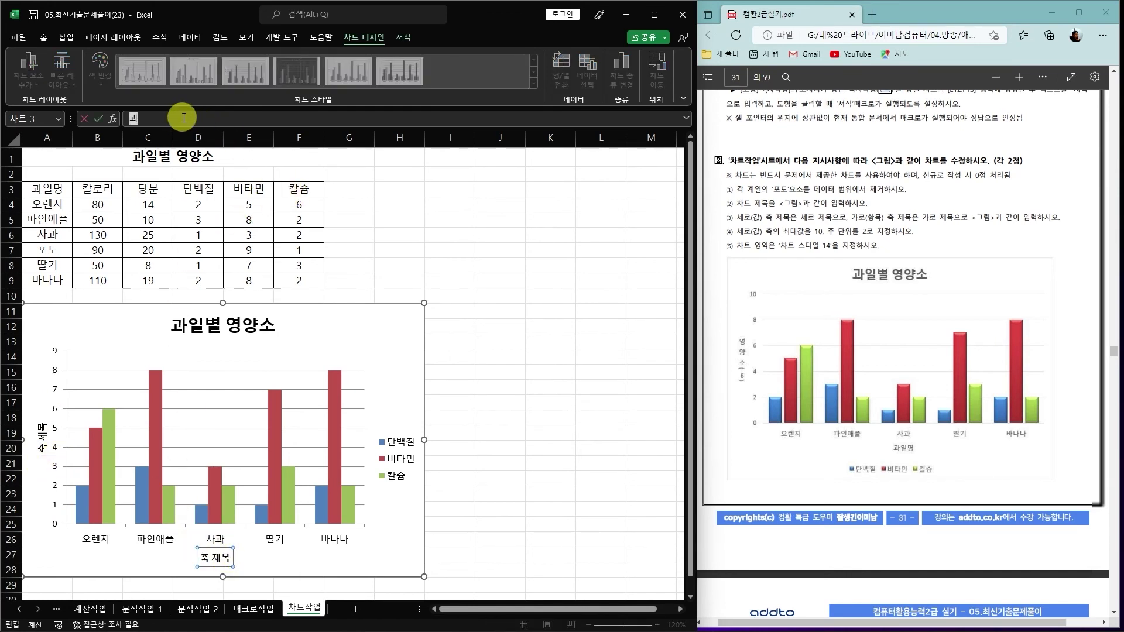
{"action": "type", "text": "과일명"}
{"action": "key", "text": "Return"}
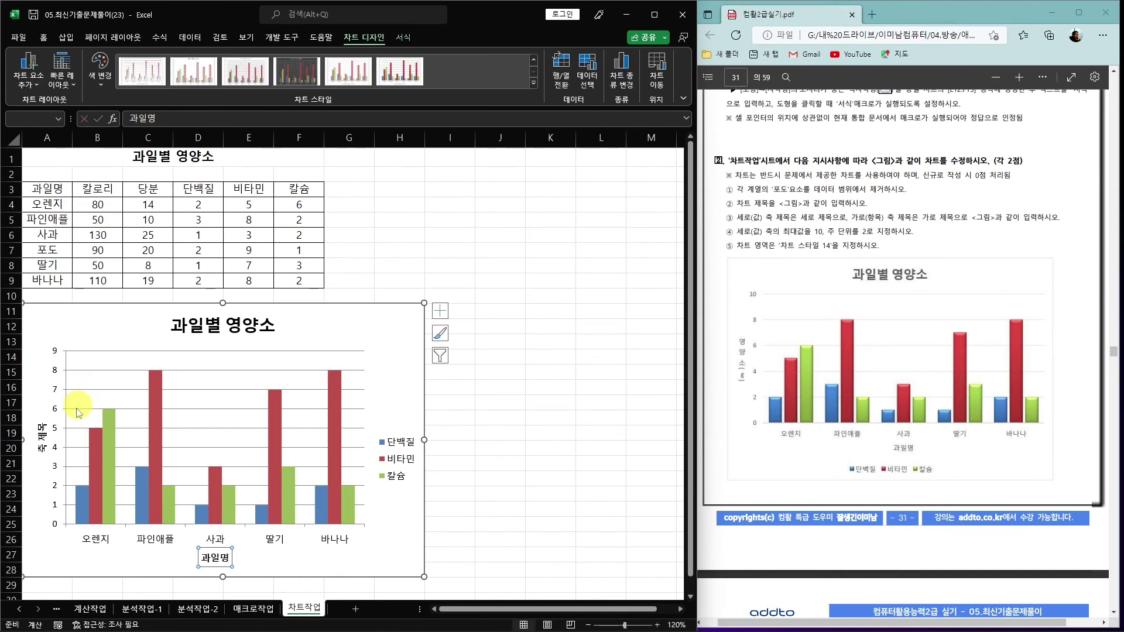
{"action": "left_click", "coordinate": [43, 443]}
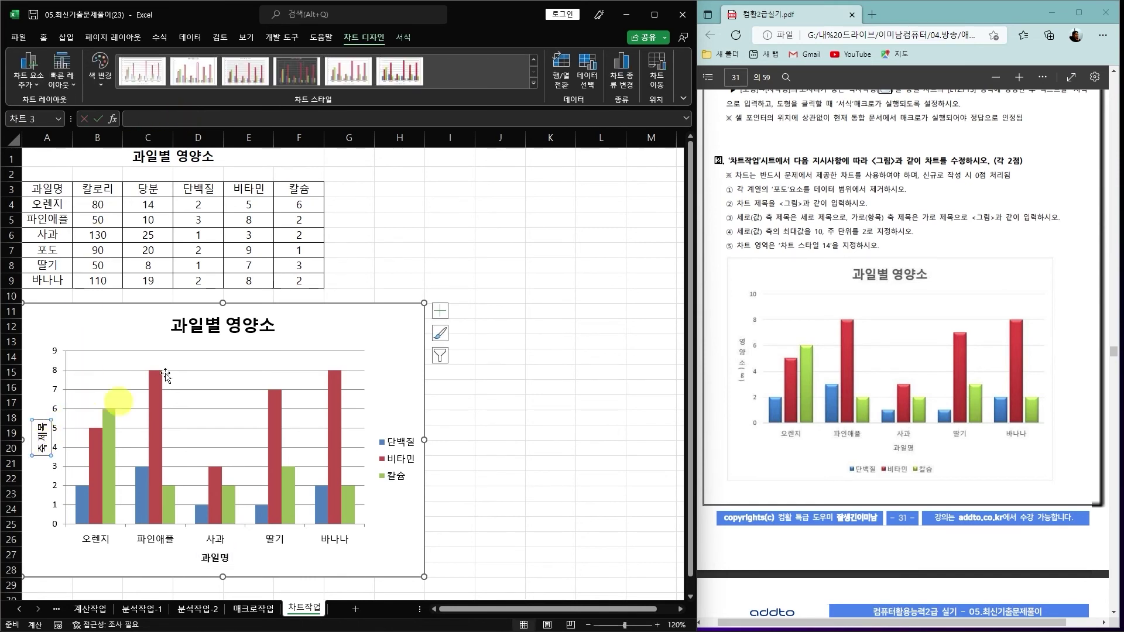
{"action": "left_click", "coordinate": [206, 119]}
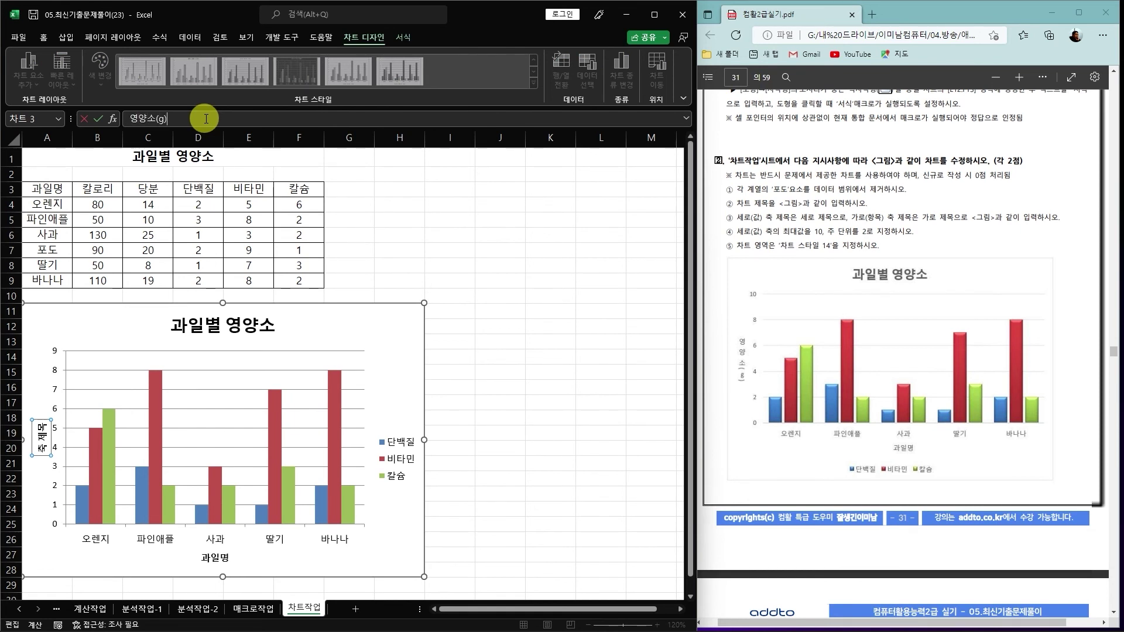
{"action": "key", "text": "Return"}
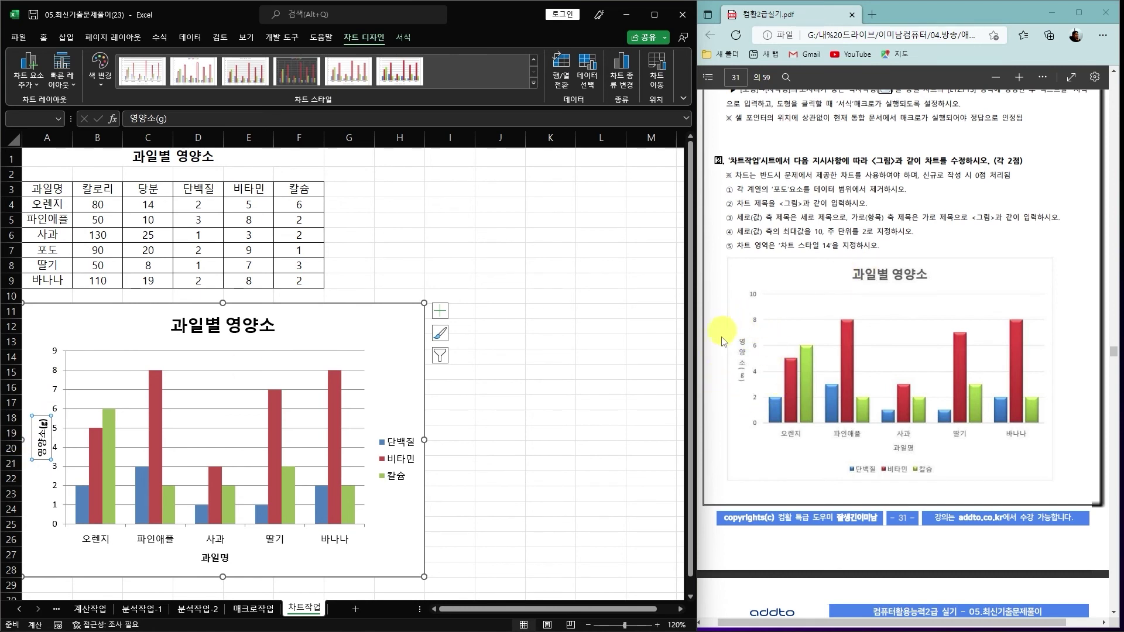
Set the text direction of the vertical axis title 영양소(g) to 스택형 after trying 세로
{"action": "double_click", "coordinate": [51, 447]}
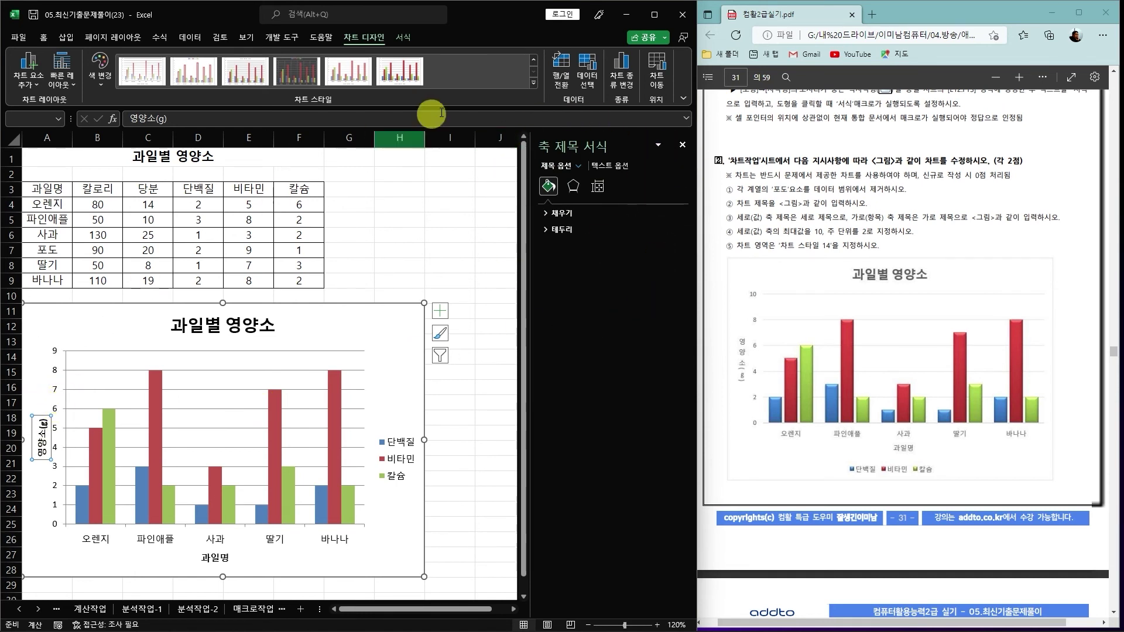
{"action": "left_click", "coordinate": [614, 166]}
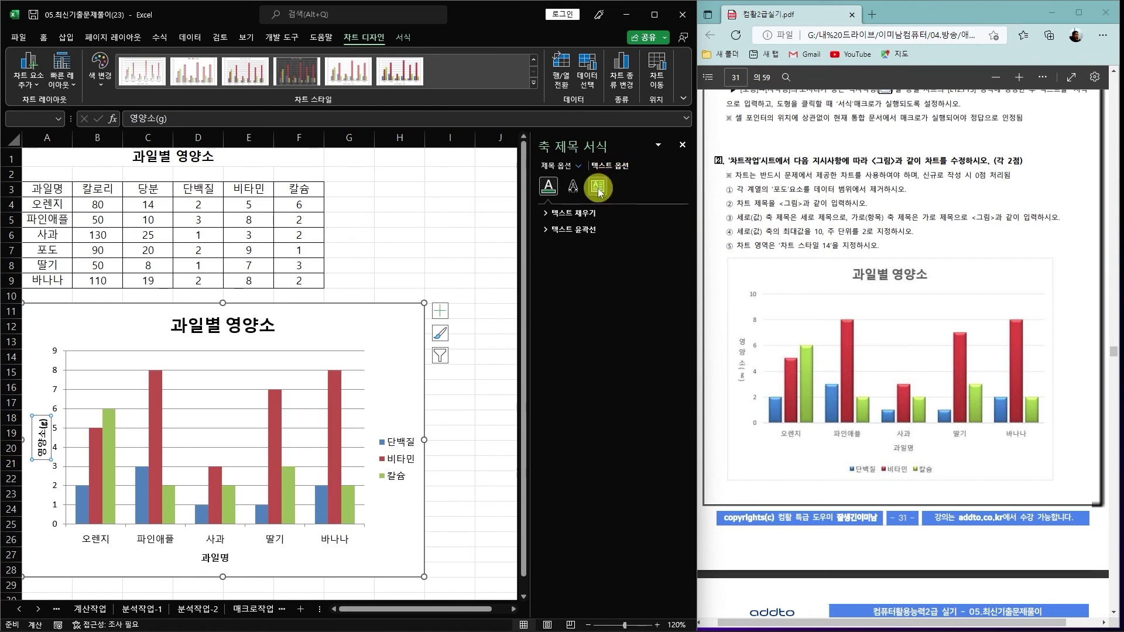
{"action": "left_click", "coordinate": [598, 188]}
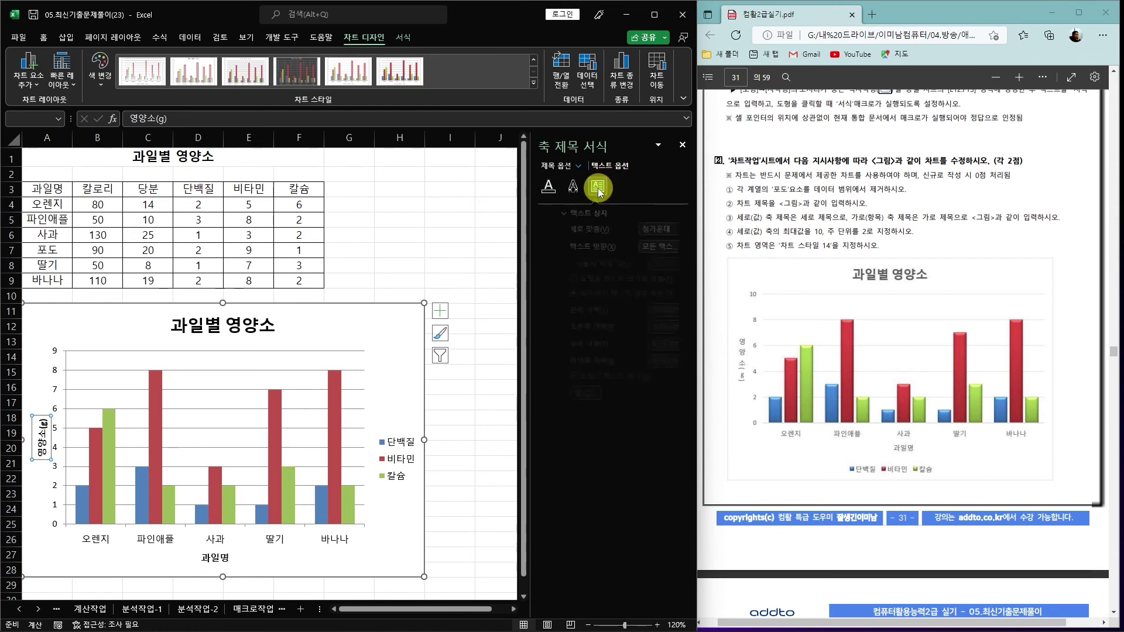
{"action": "left_click", "coordinate": [672, 246]}
{"action": "left_click", "coordinate": [673, 309]}
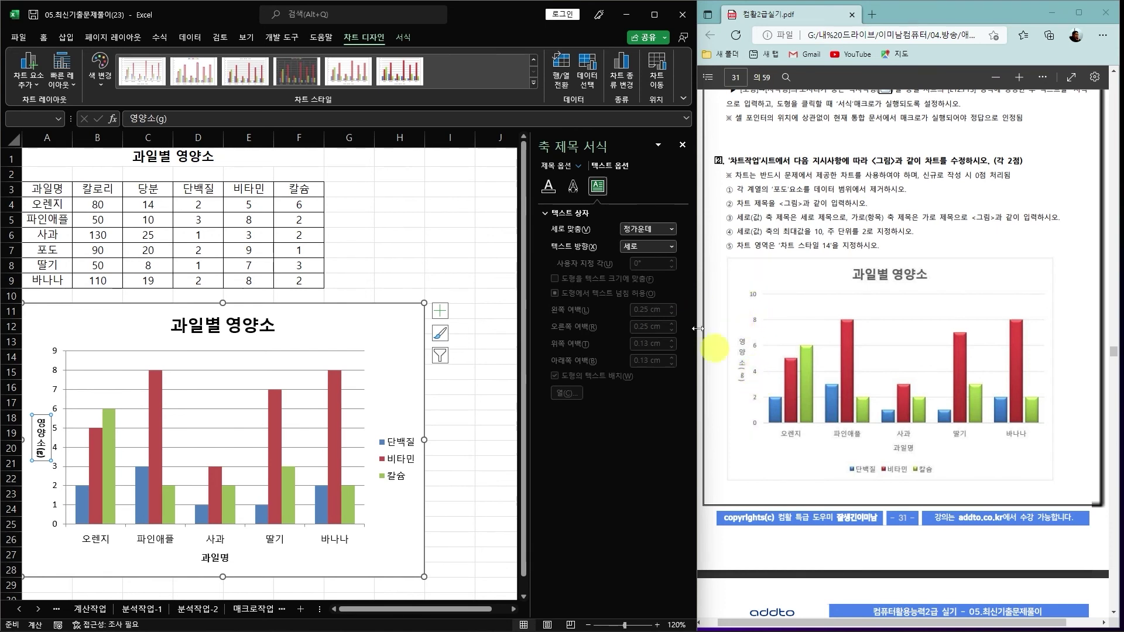
{"action": "left_click", "coordinate": [672, 246]}
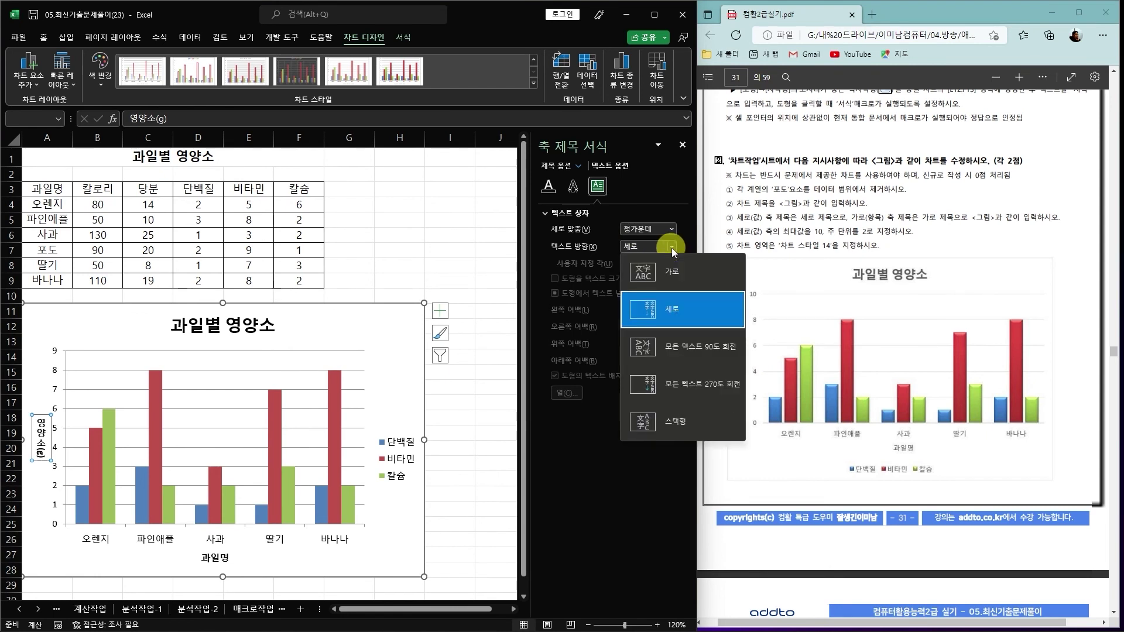
{"action": "left_click", "coordinate": [681, 424]}
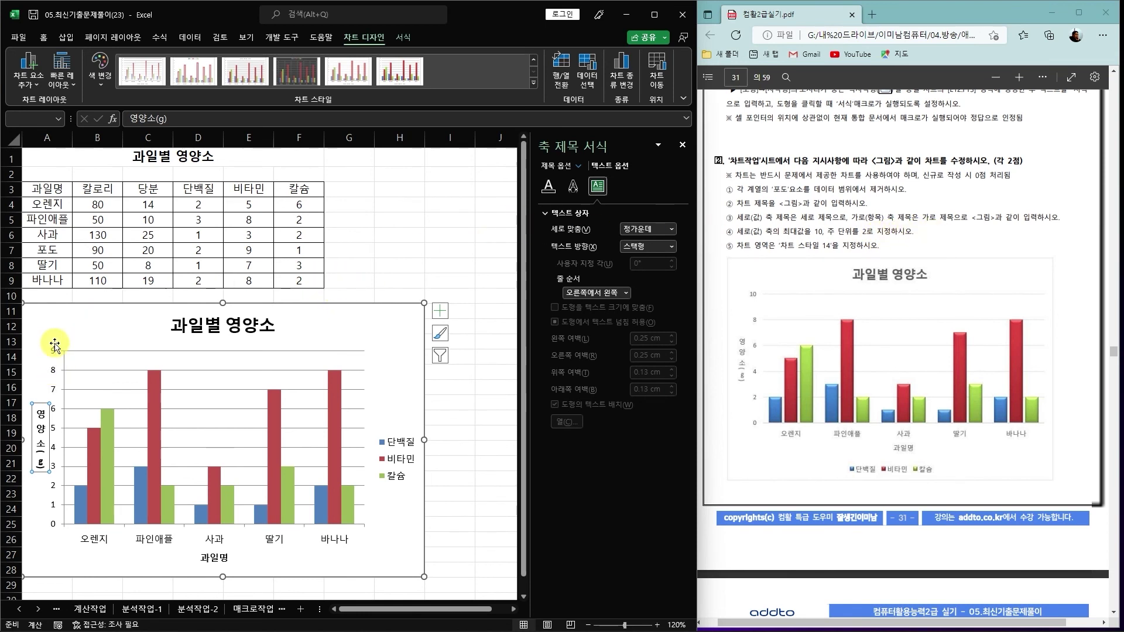
{"action": "left_click", "coordinate": [683, 145]}
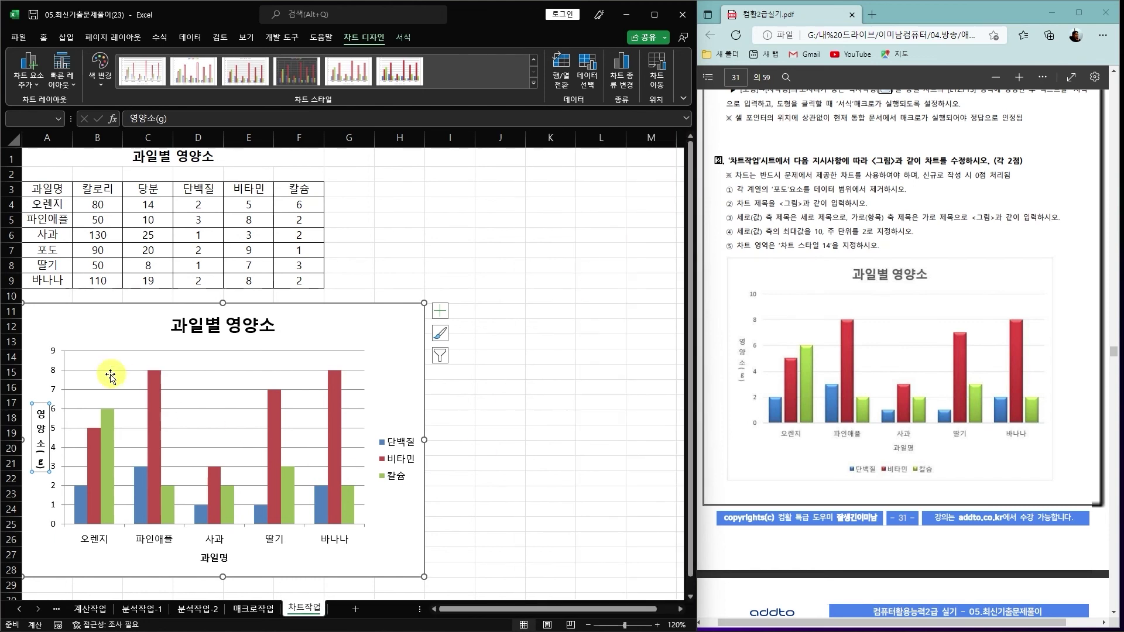
Set the chart's vertical value axis to a maximum of 10 and a major unit of 2
{"action": "double_click", "coordinate": [54, 371]}
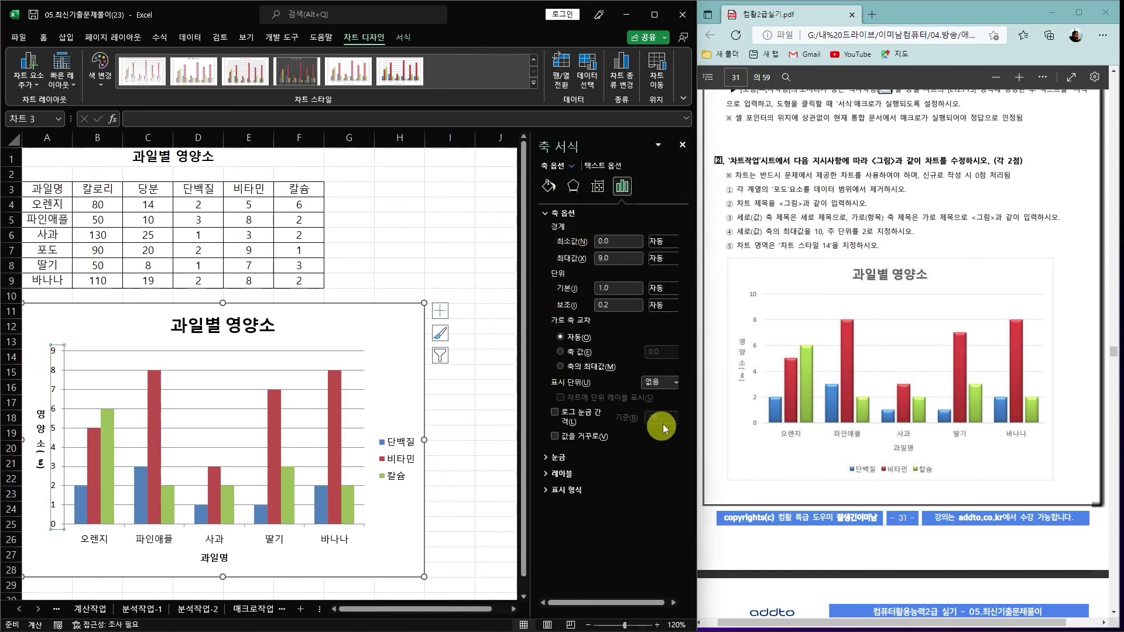
{"action": "left_click", "coordinate": [598, 286]}
{"action": "double_click", "coordinate": [592, 258]}
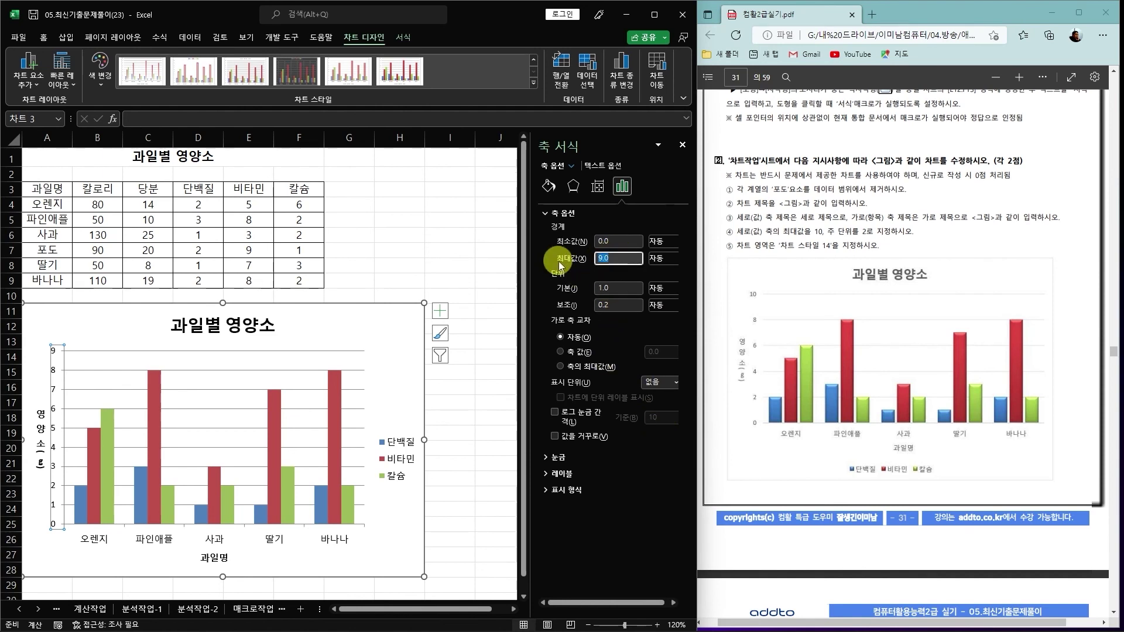
{"action": "type", "text": "10"}
{"action": "double_click", "coordinate": [614, 287]}
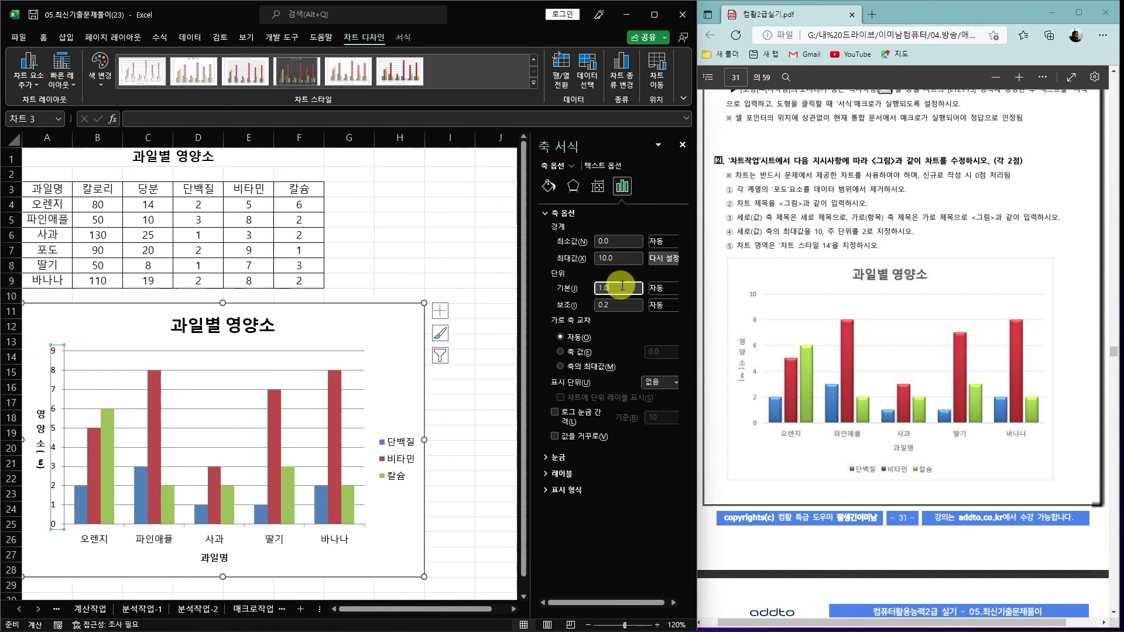
{"action": "type", "text": "2"}
{"action": "key", "text": "Return"}
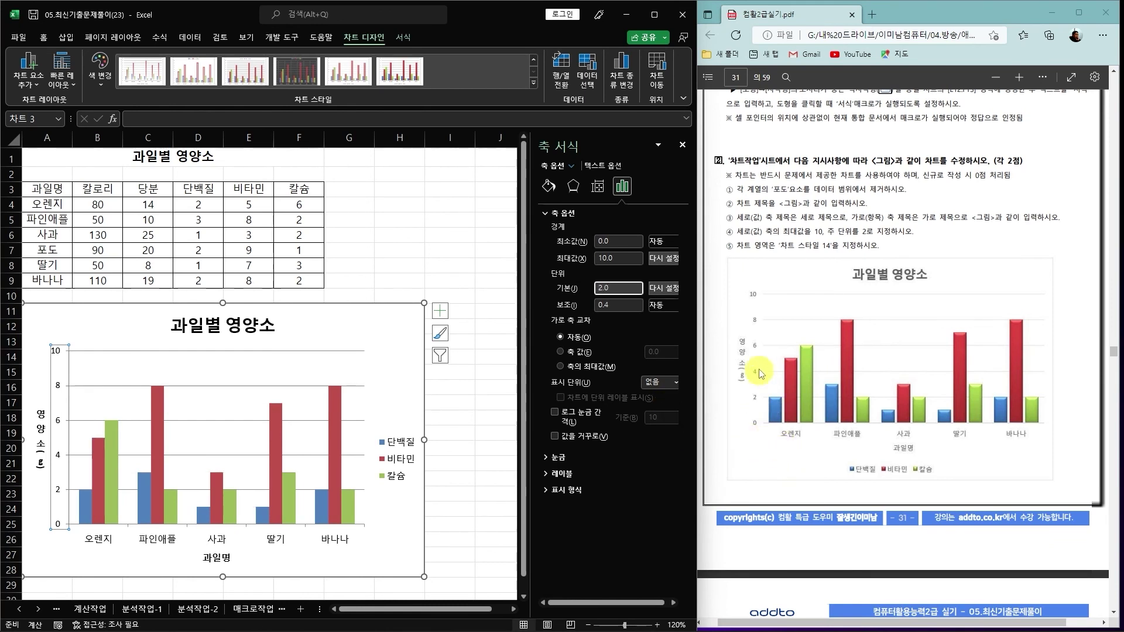
{"action": "left_click", "coordinate": [683, 145]}
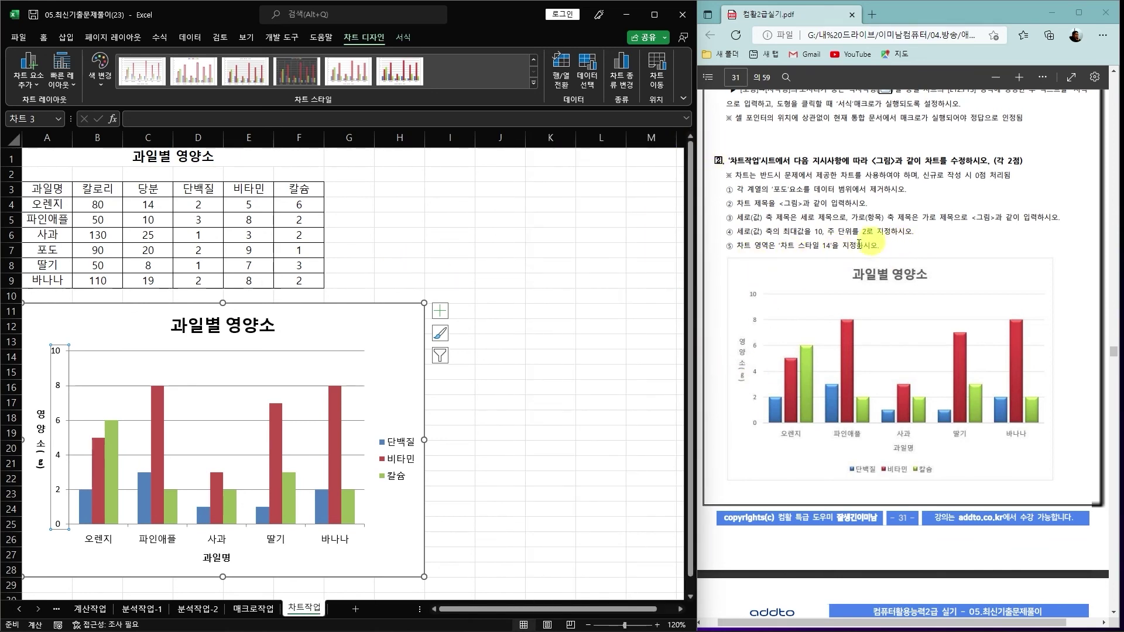
Apply chart style 14 (스타일 14) to the 과일별 영양소 chart
{"action": "left_click", "coordinate": [531, 381]}
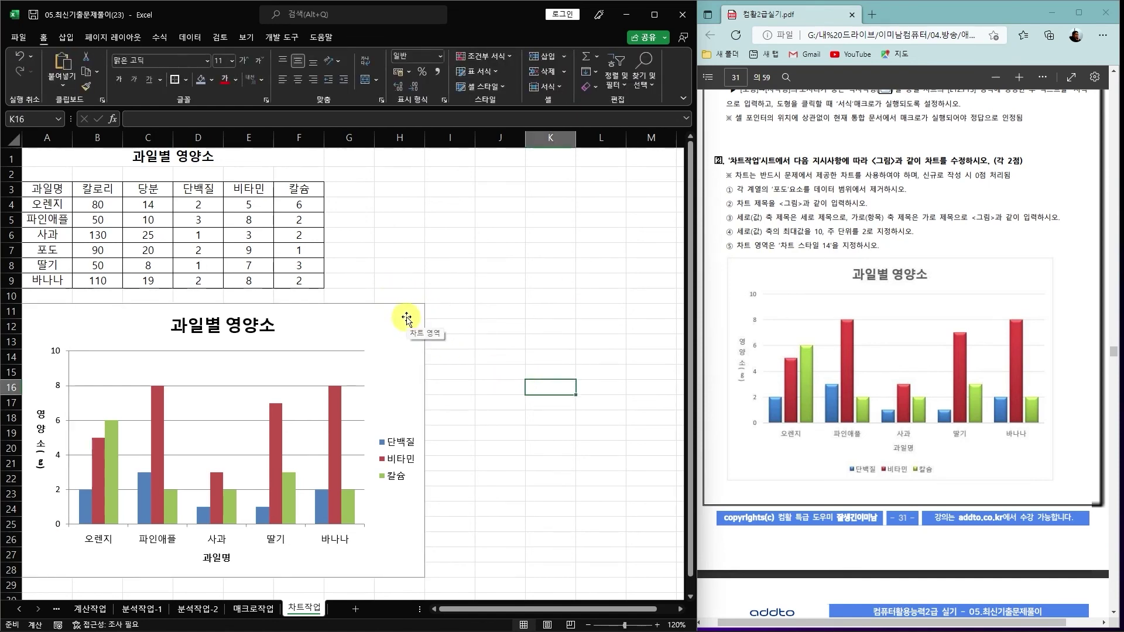
{"action": "left_click", "coordinate": [410, 322]}
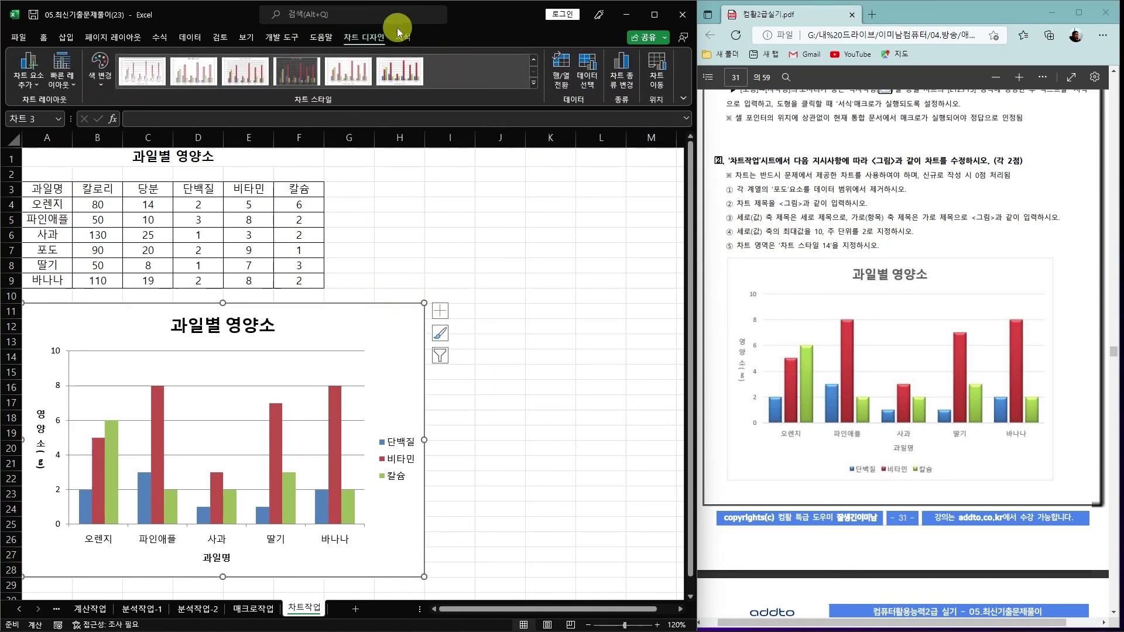
{"action": "left_click", "coordinate": [533, 83]}
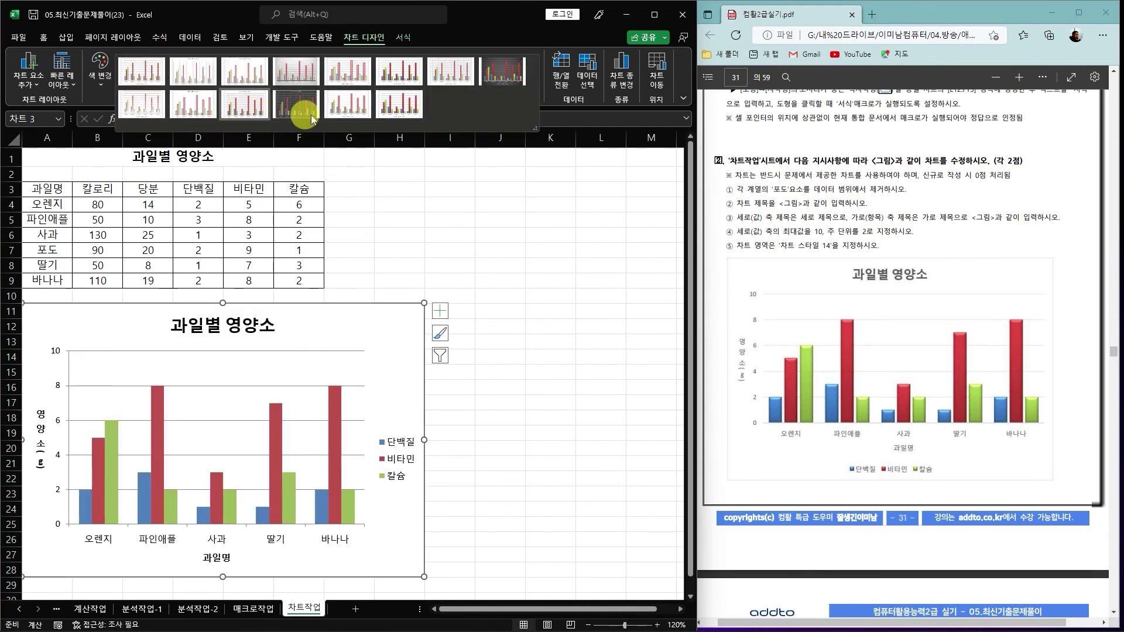
{"action": "left_click", "coordinate": [402, 105]}
{"action": "left_click", "coordinate": [534, 354]}
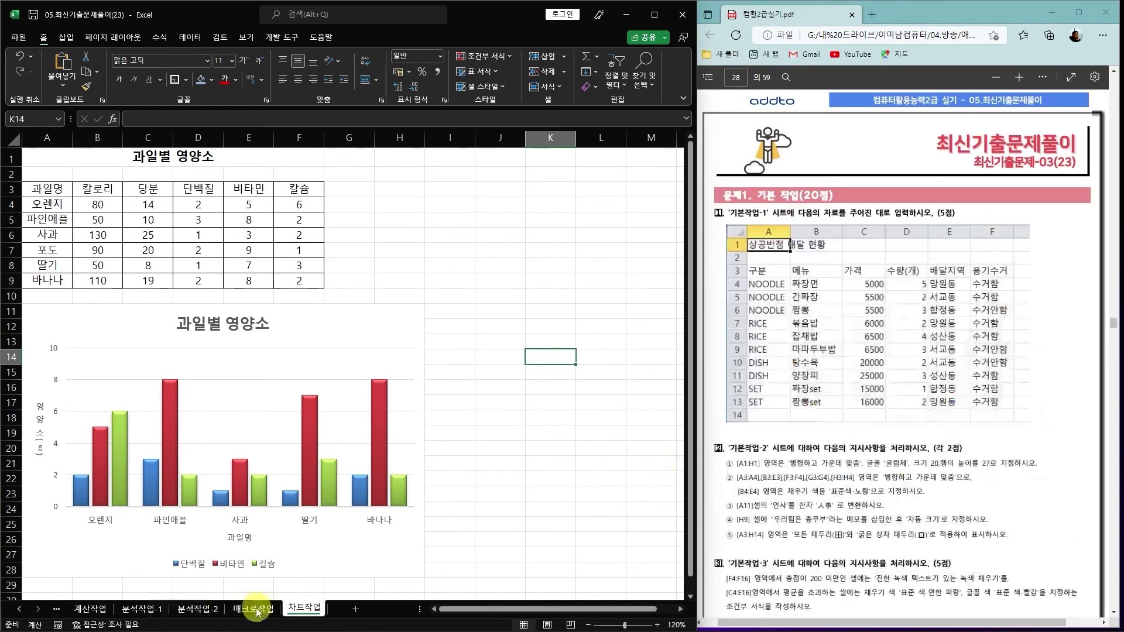
Go back through the completed 매크로작업, 분석작업 and 계산작업 sheets to the 기본작업-1 sheet
{"action": "left_click", "coordinate": [253, 609]}
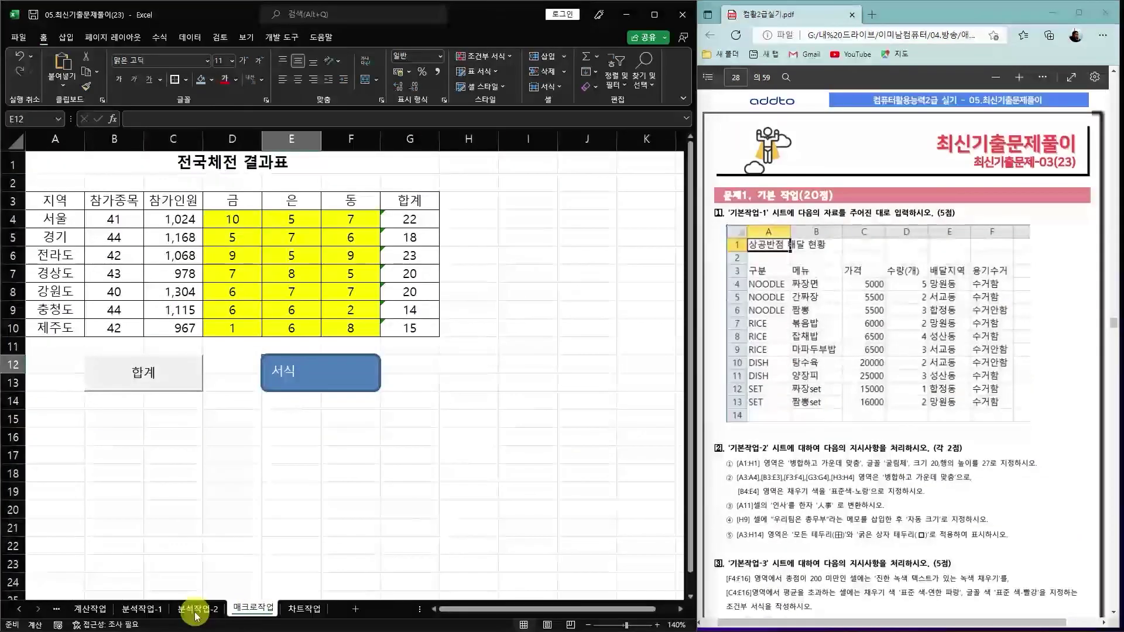
{"action": "left_click", "coordinate": [197, 609]}
{"action": "left_click", "coordinate": [141, 608]}
{"action": "left_click", "coordinate": [90, 608]}
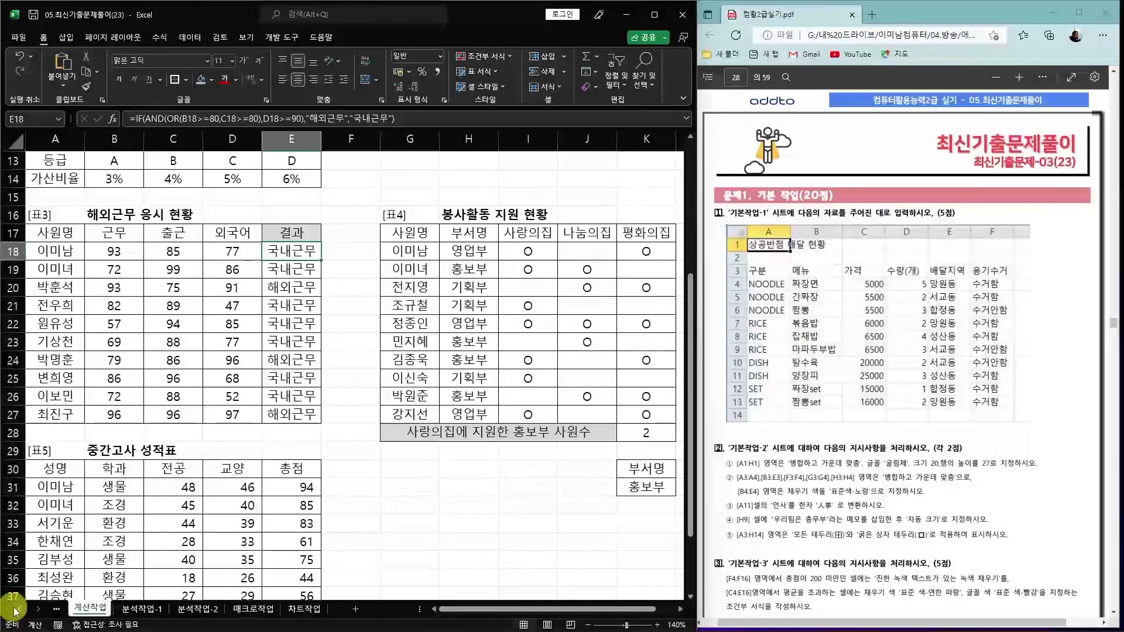
{"action": "left_click", "coordinate": [19, 609]}
{"action": "left_click", "coordinate": [19, 609]}
{"action": "left_click", "coordinate": [18, 610]}
{"action": "left_click", "coordinate": [93, 609]}
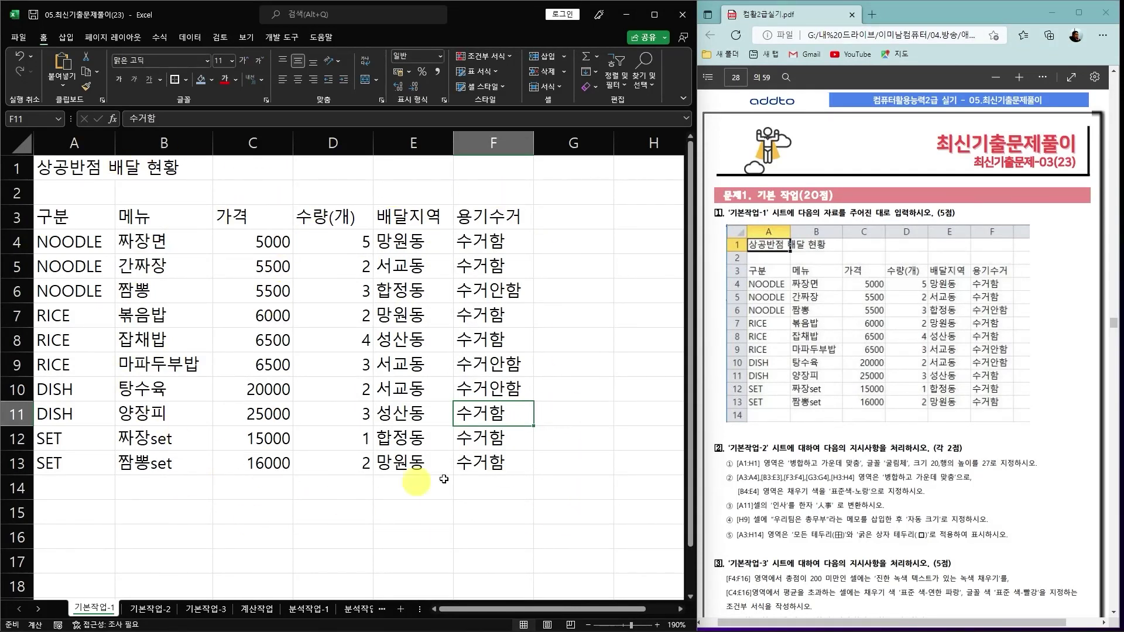
Review the table formatting on 기본작업-2 and the conditional formatting on 기본작업-3 against the exam instructions
{"action": "left_click", "coordinate": [150, 610]}
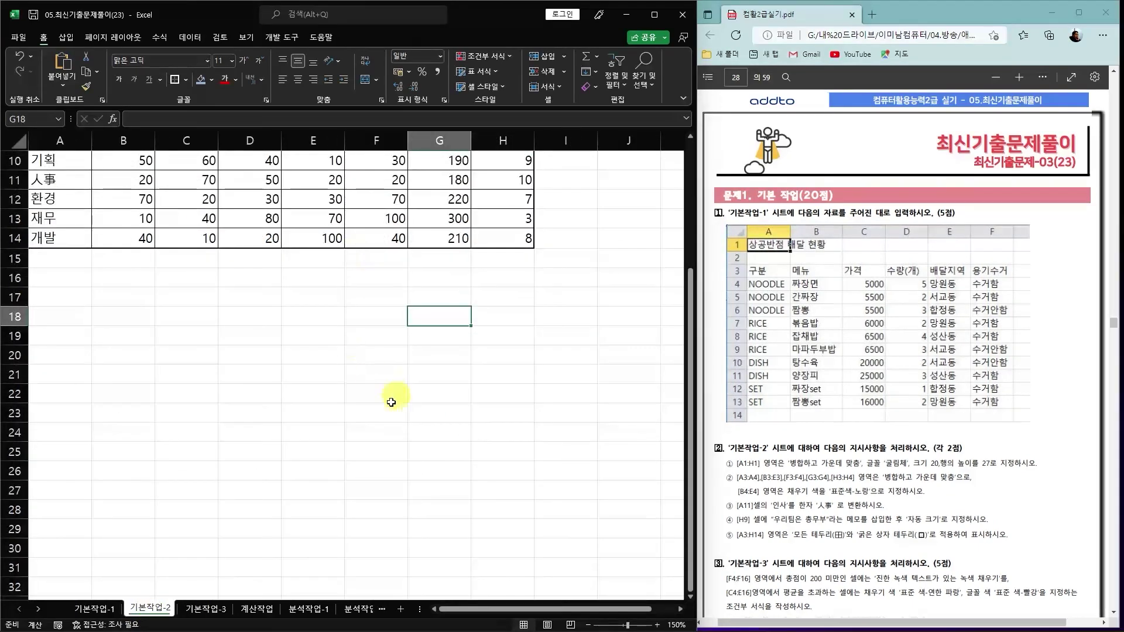
{"action": "scroll", "coordinate": [380, 409], "scroll_direction": "up", "scroll_amount": 3}
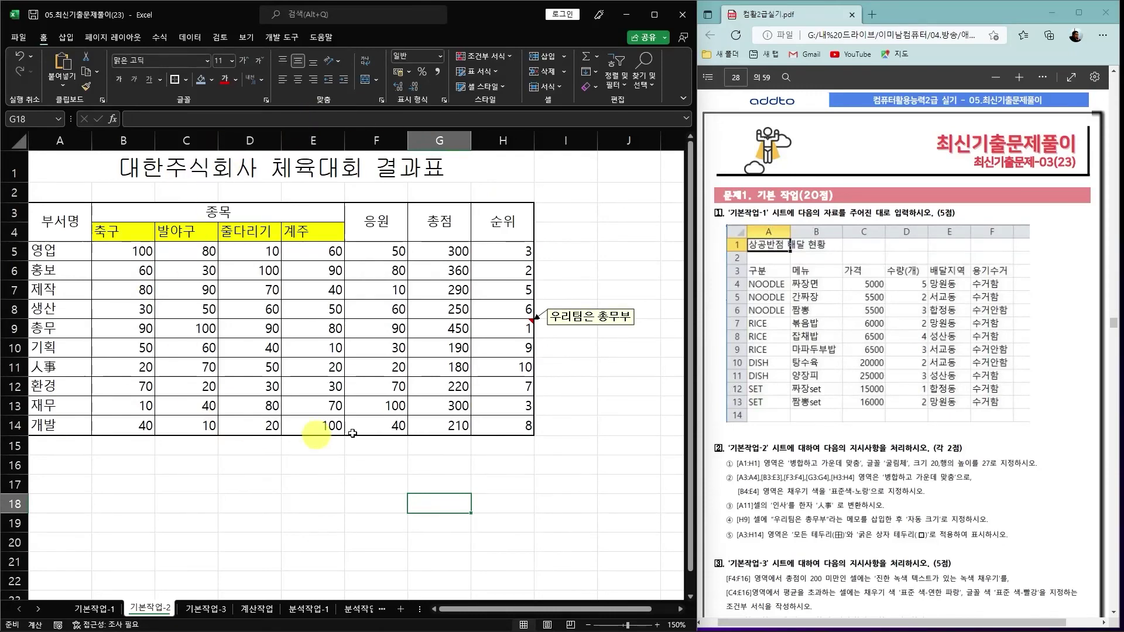
{"action": "left_click", "coordinate": [216, 608]}
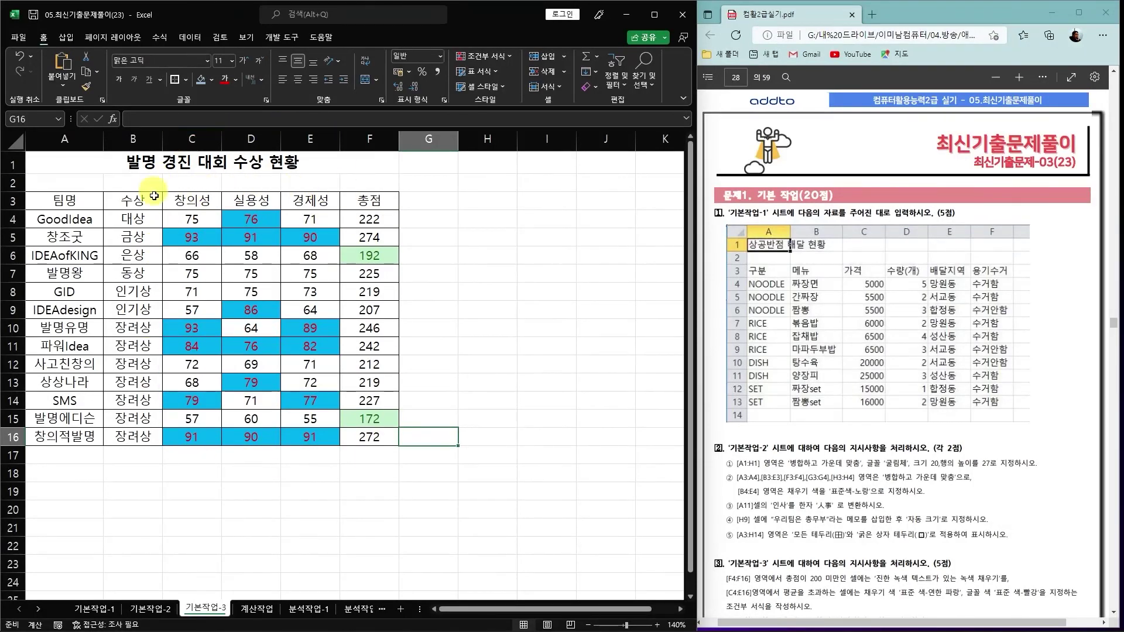
{"action": "left_click_drag", "start_coordinate": [61, 219], "coordinate": [366, 221]}
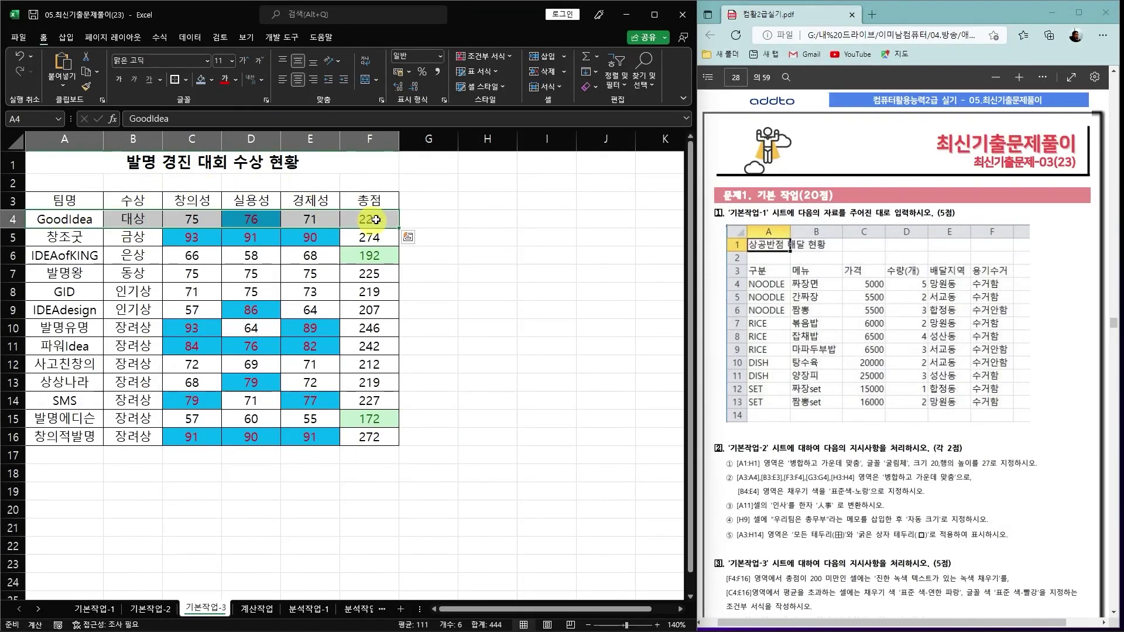
{"action": "scroll", "coordinate": [886, 507], "scroll_direction": "down", "scroll_amount": 3}
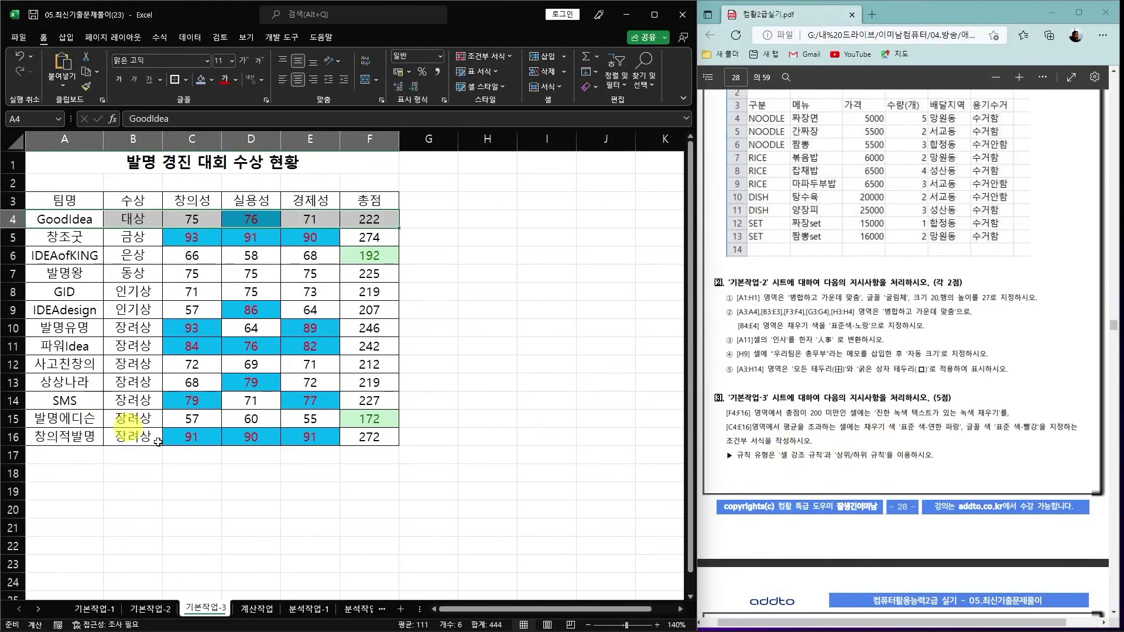
Review the 계산작업 sheet's tables, checking the 총점 formula in E3 and the 결과 formula in E18
{"action": "left_click", "coordinate": [253, 607]}
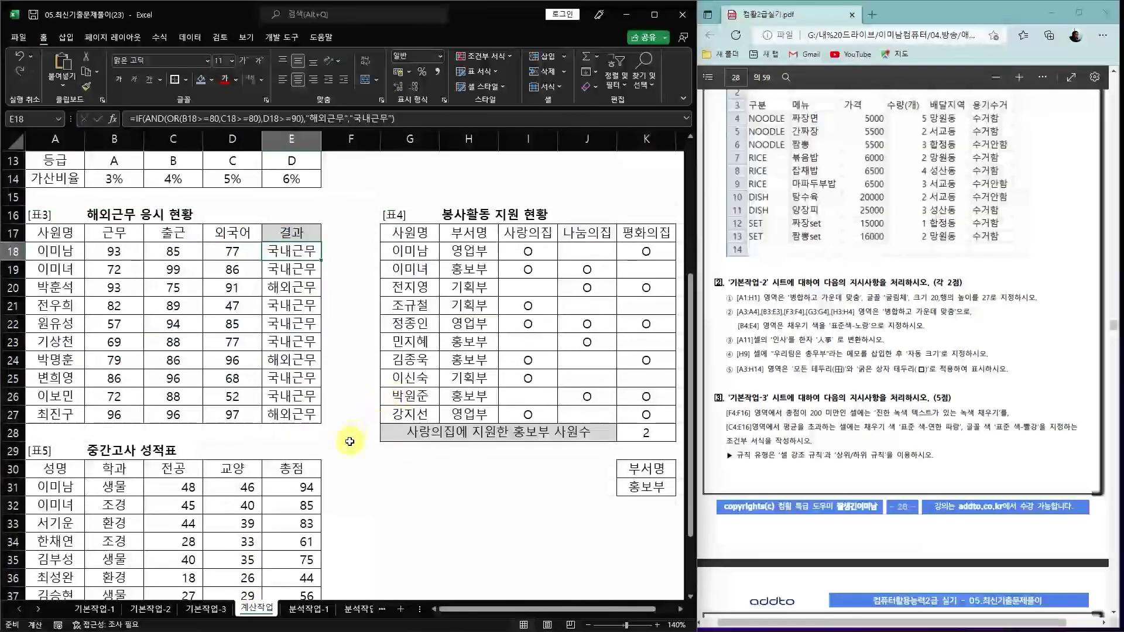
{"action": "scroll", "coordinate": [349, 443], "scroll_direction": "up", "scroll_amount": 4}
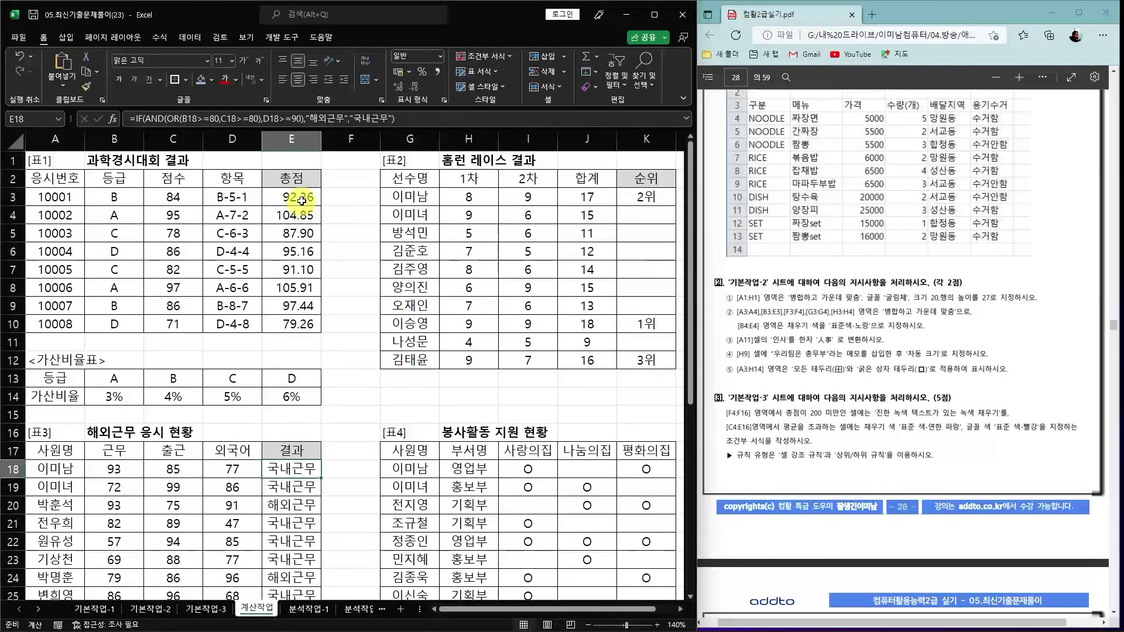
{"action": "left_click", "coordinate": [300, 200]}
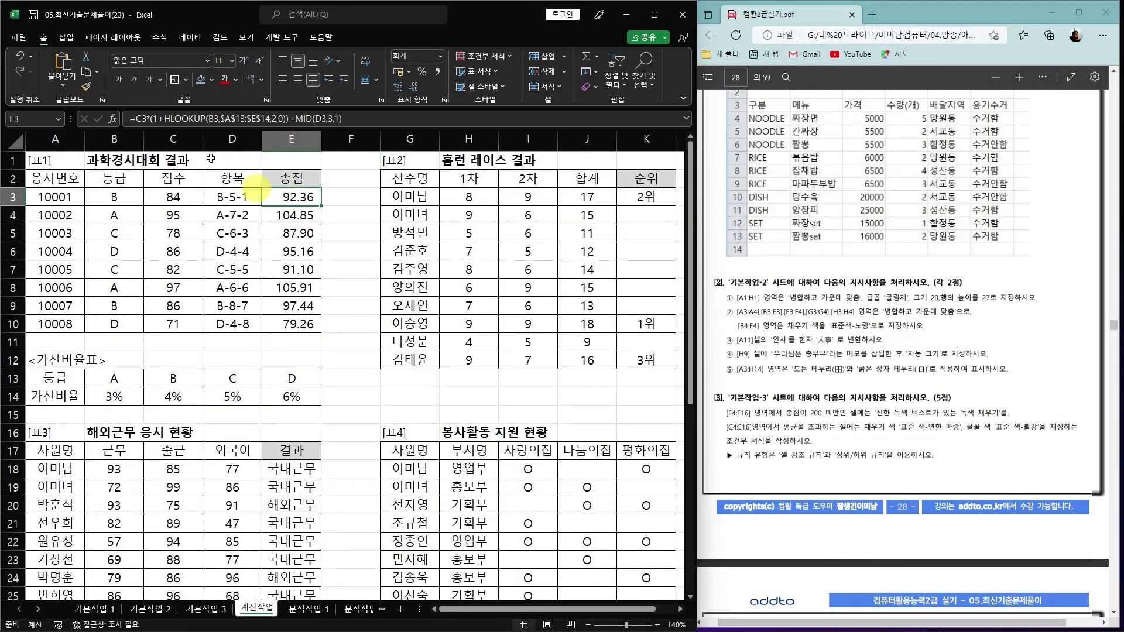
{"action": "scroll", "coordinate": [295, 380], "scroll_direction": "down", "scroll_amount": 2}
{"action": "left_click", "coordinate": [291, 359]}
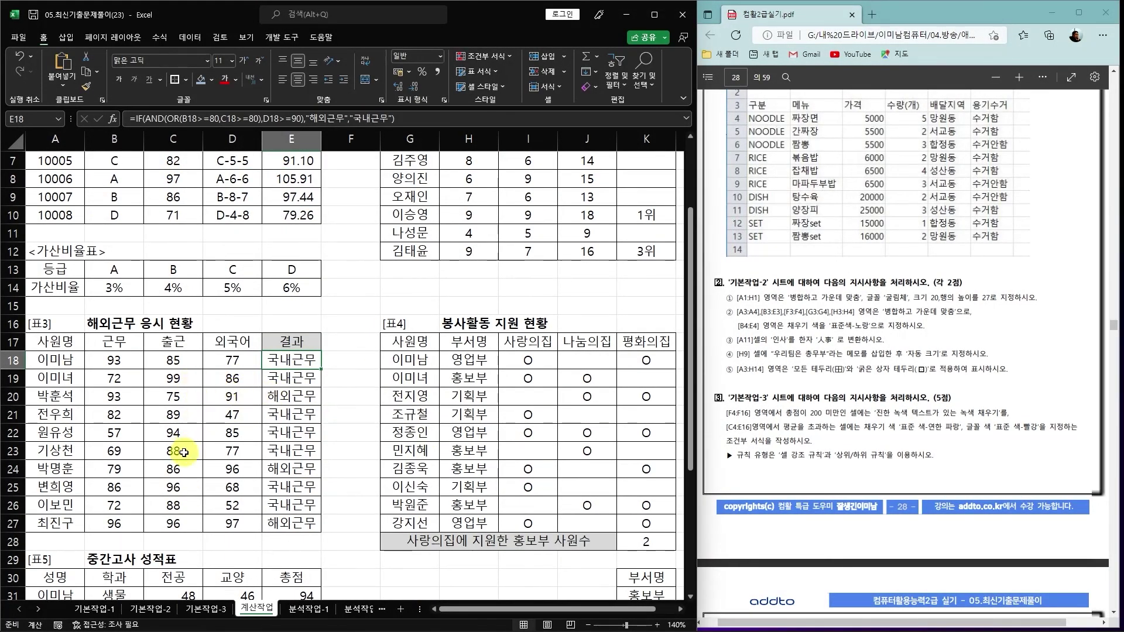
{"action": "scroll", "coordinate": [182, 453], "scroll_direction": "up", "scroll_amount": 2}
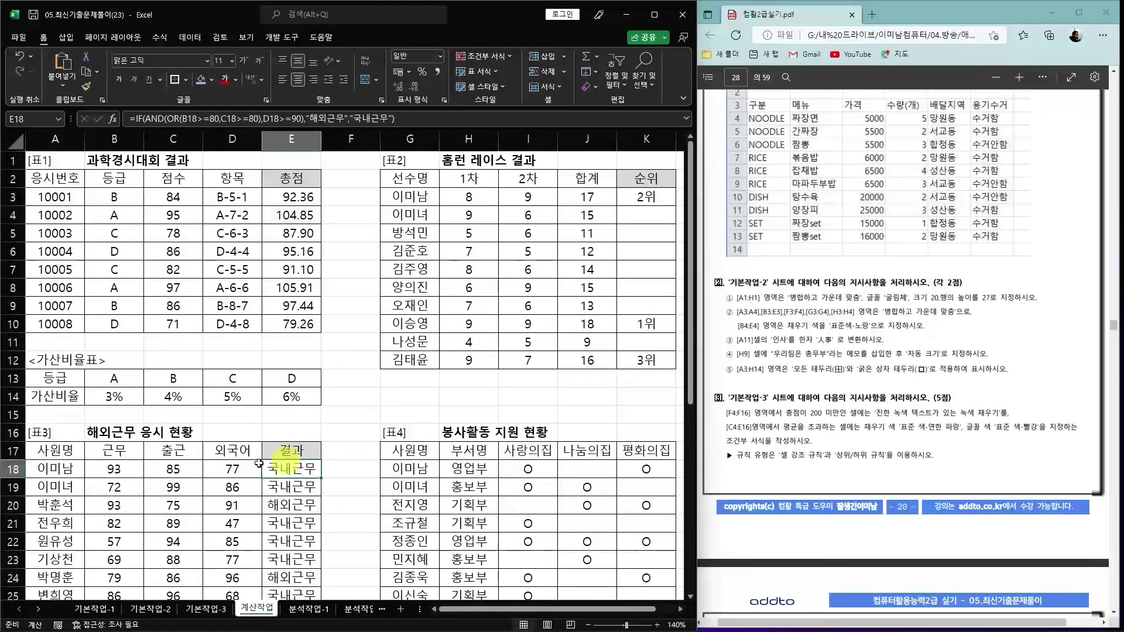
{"action": "scroll", "coordinate": [228, 473], "scroll_direction": "down", "scroll_amount": 3}
{"action": "scroll", "coordinate": [228, 473], "scroll_direction": "down", "scroll_amount": 3}
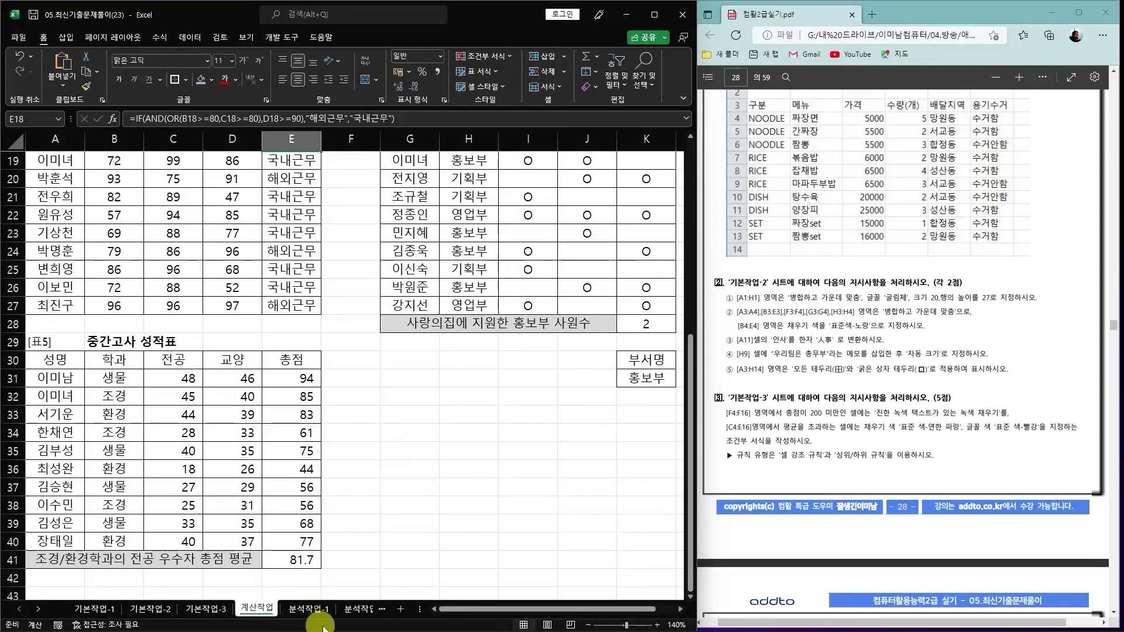
Look over the 분석작업 and 매크로작업 sheets and return to the 차트작업 sheet
{"action": "left_click", "coordinate": [308, 609]}
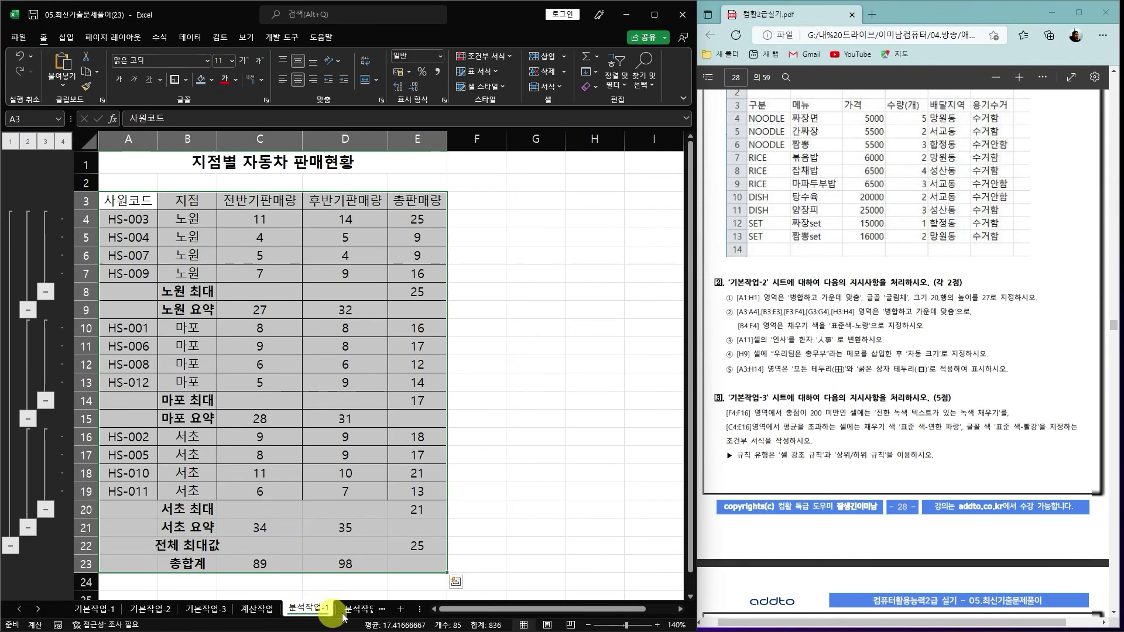
{"action": "left_click", "coordinate": [359, 612]}
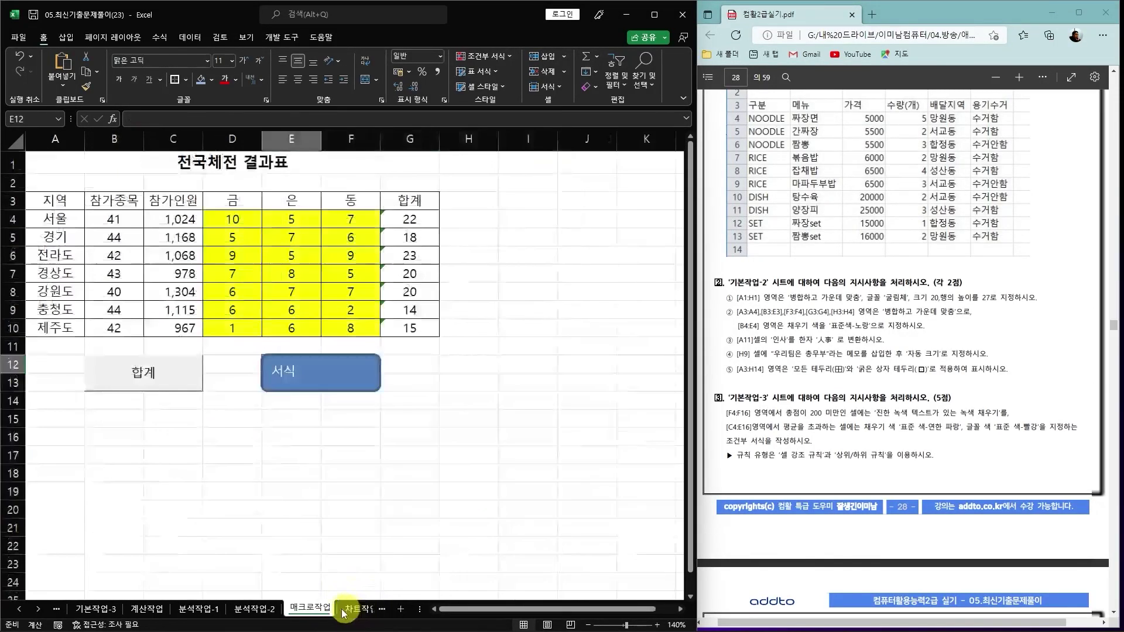
{"action": "left_click", "coordinate": [358, 609]}
{"action": "left_click", "coordinate": [358, 609]}
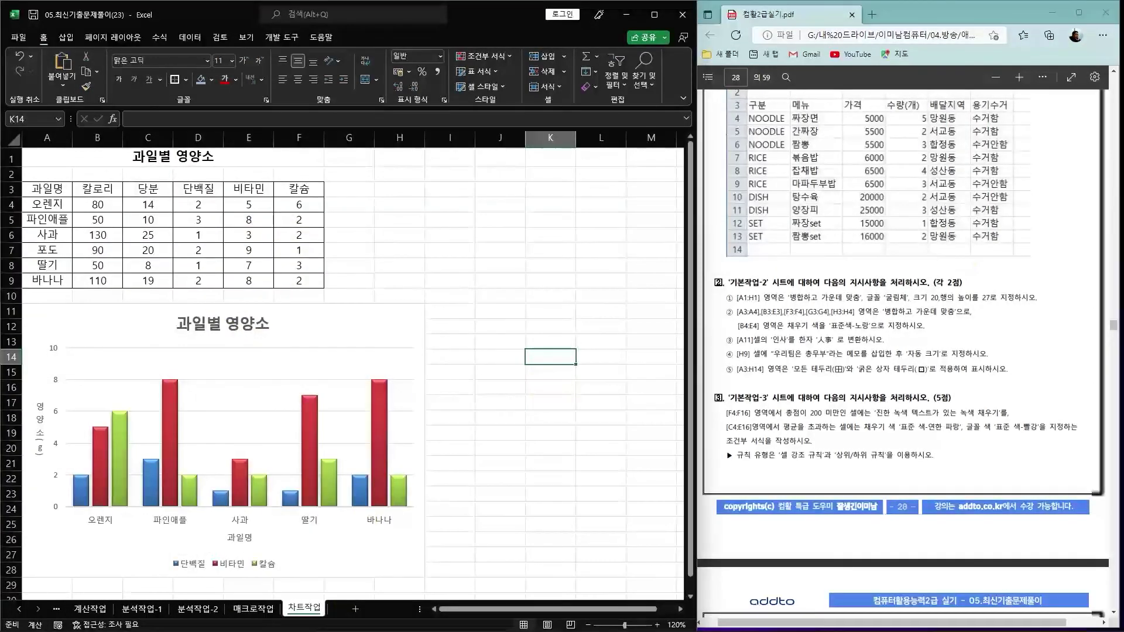
{"action": "scroll", "coordinate": [941, 289], "scroll_direction": "up", "scroll_amount": 3}
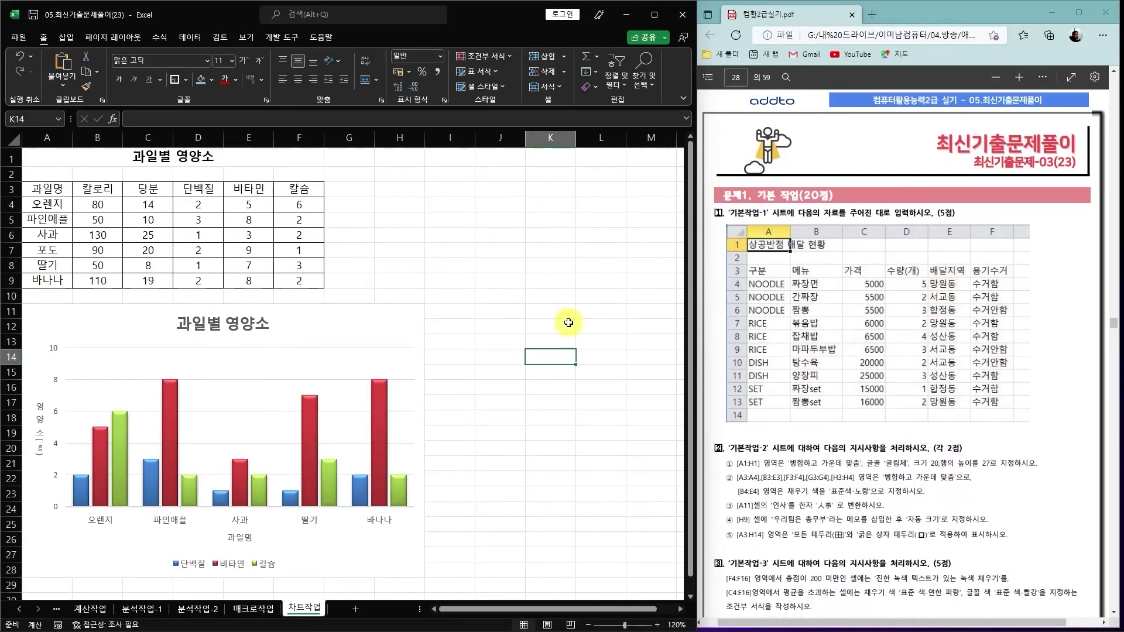